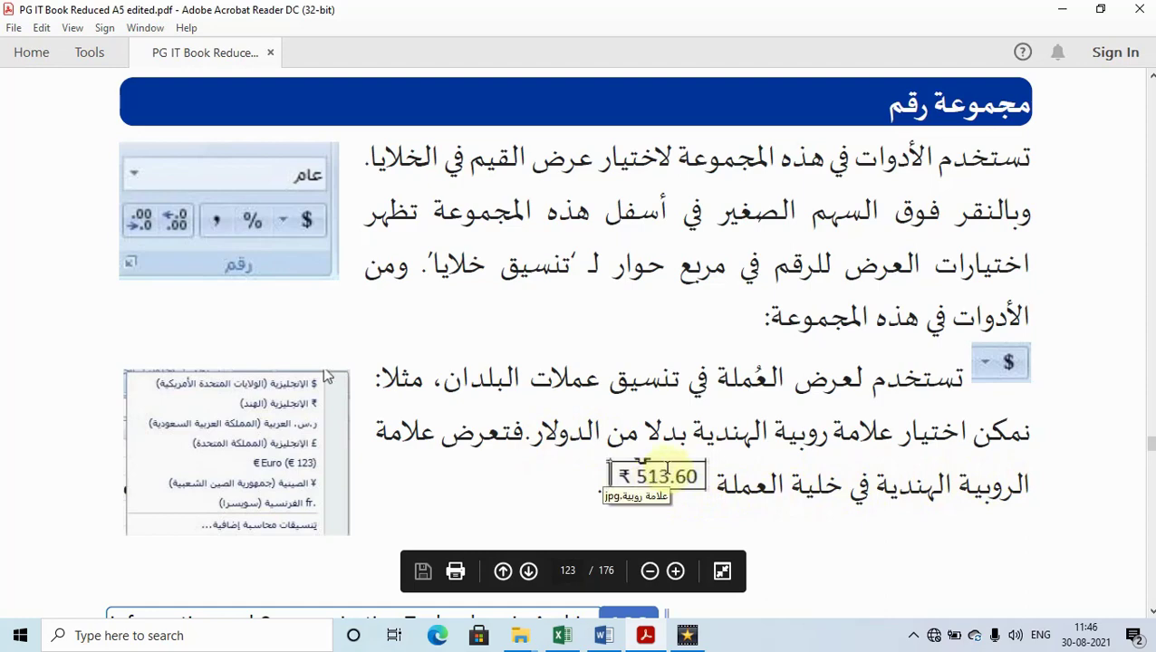
# Scroll through the reference document, then switch back to the Excel workbook.
pyautogui.scroll(-3, 786, 433)
pyautogui.scroll(-3, 786, 433)
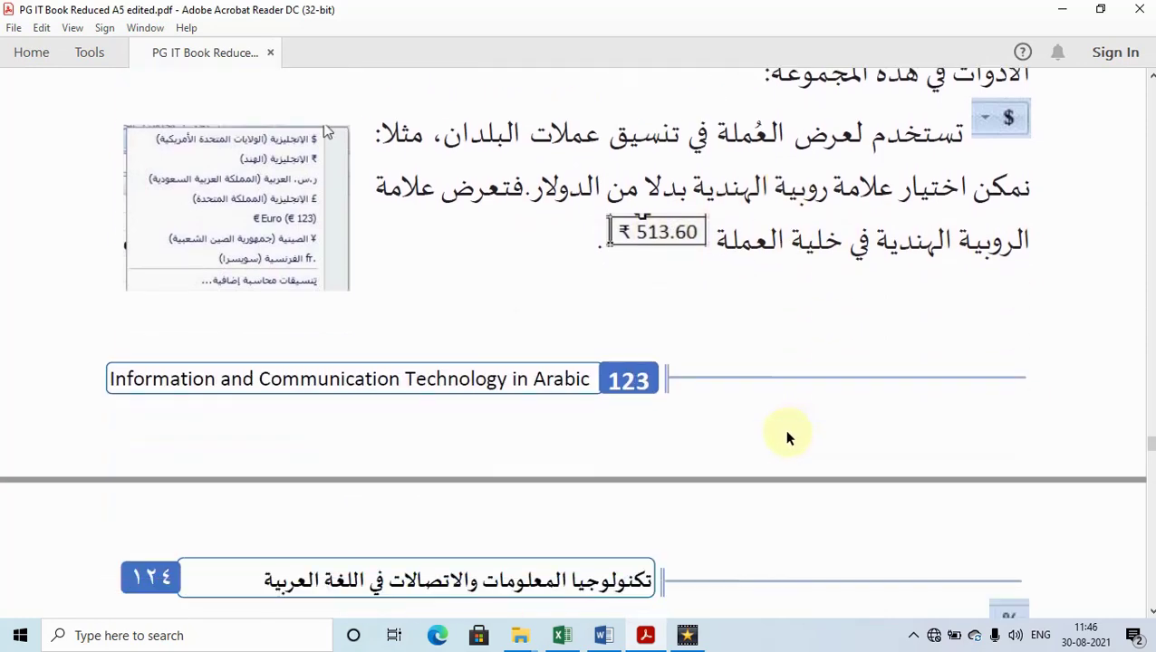
pyautogui.scroll(-5, 786, 433)
pyautogui.scroll(-1, 788, 424)
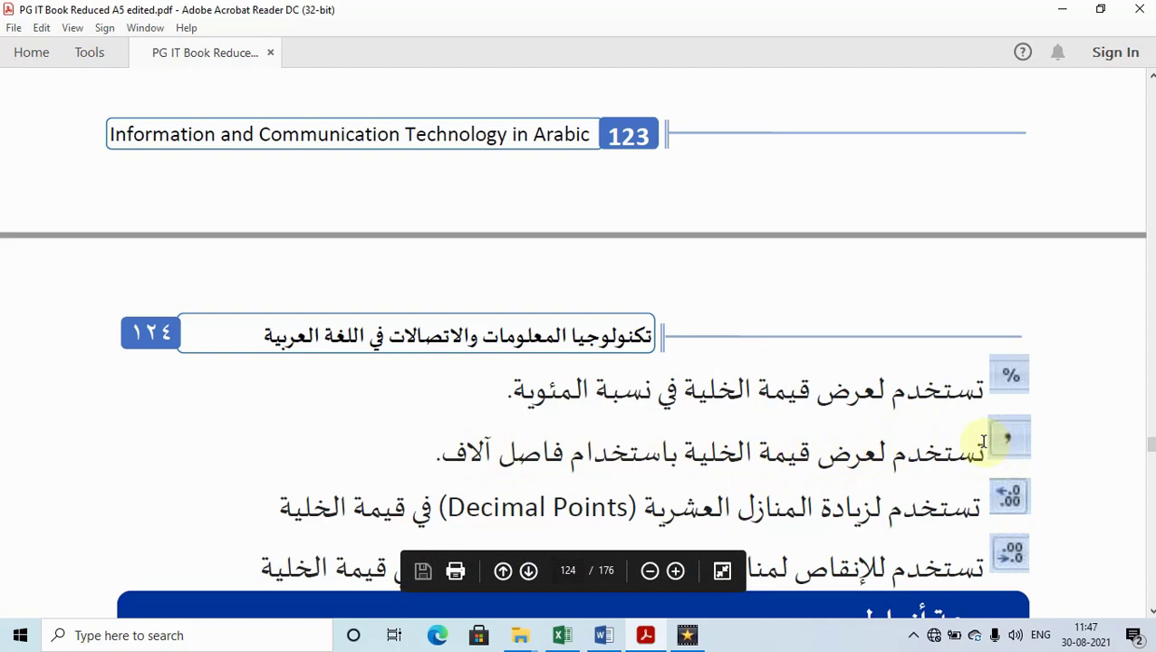
pyautogui.scroll(-1, 874, 458)
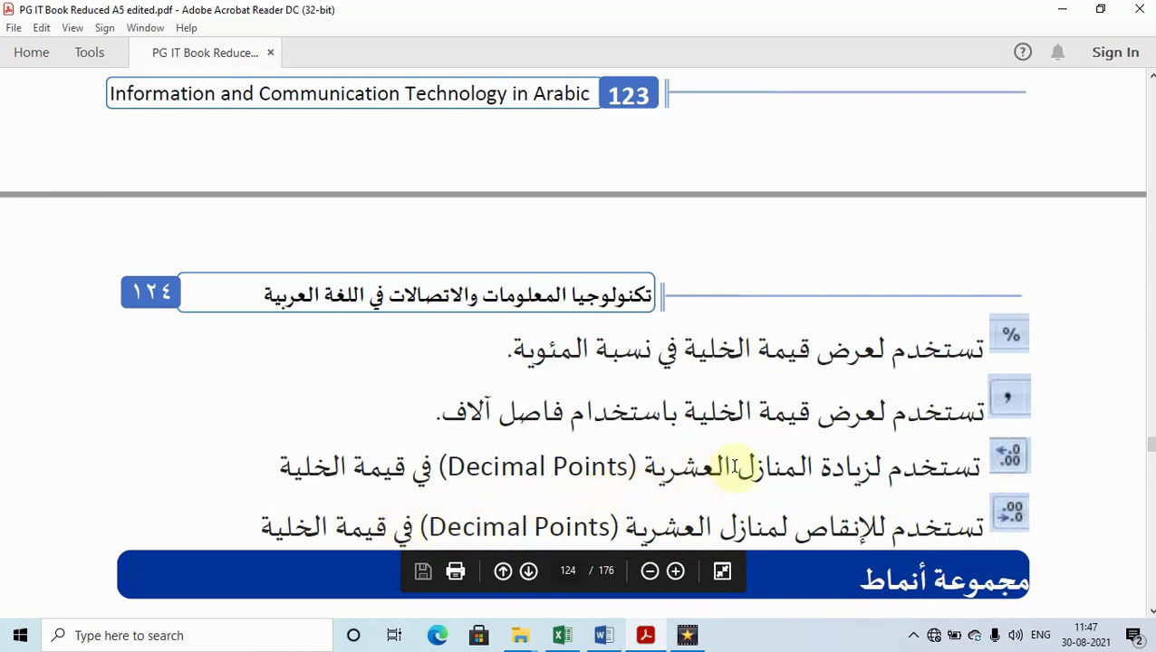
pyautogui.scroll(2, 733, 467)
pyautogui.scroll(2, 756, 469)
pyautogui.hotkey('alt', 'Tab')
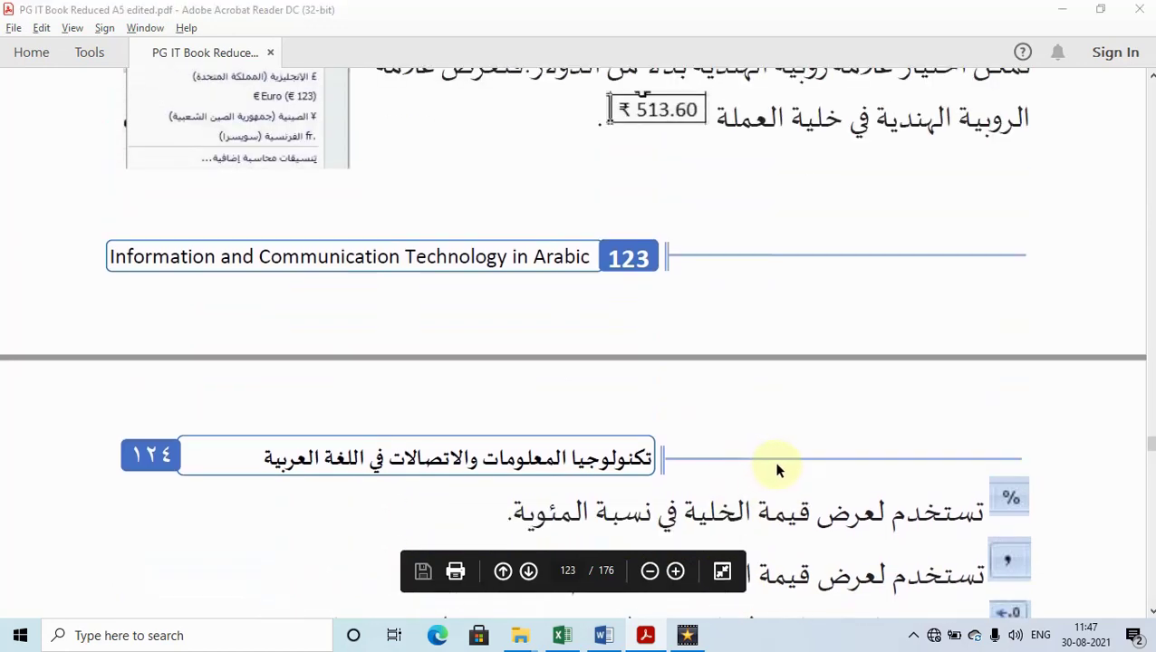
pyautogui.hotkey('alt', 'Tab')
pyautogui.hotkey('alt', 'Tab')
pyautogui.hotkey('alt', 'Tab')
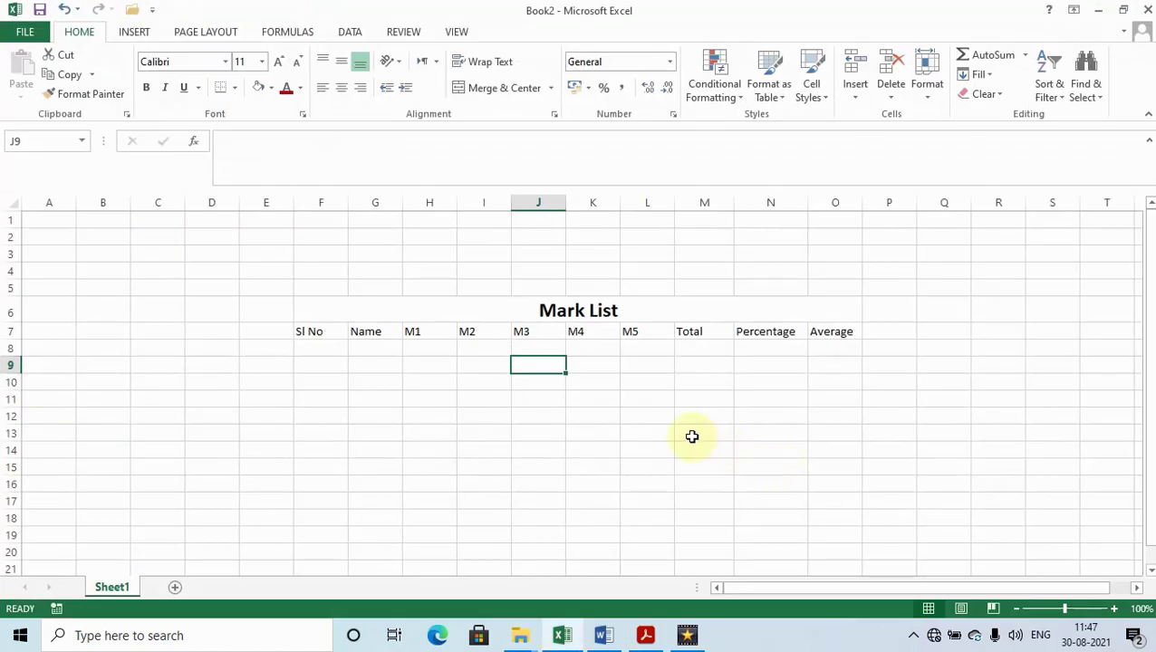
# Enter 43546 in cell I2.
pyautogui.click(653, 417)
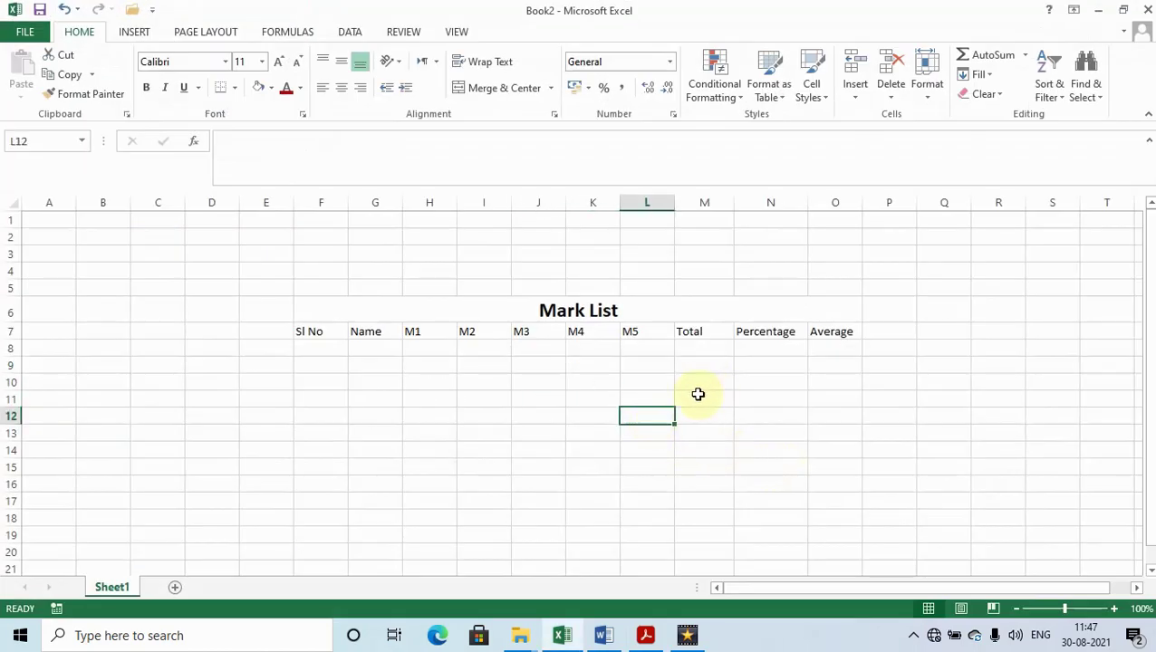
pyautogui.click(483, 236)
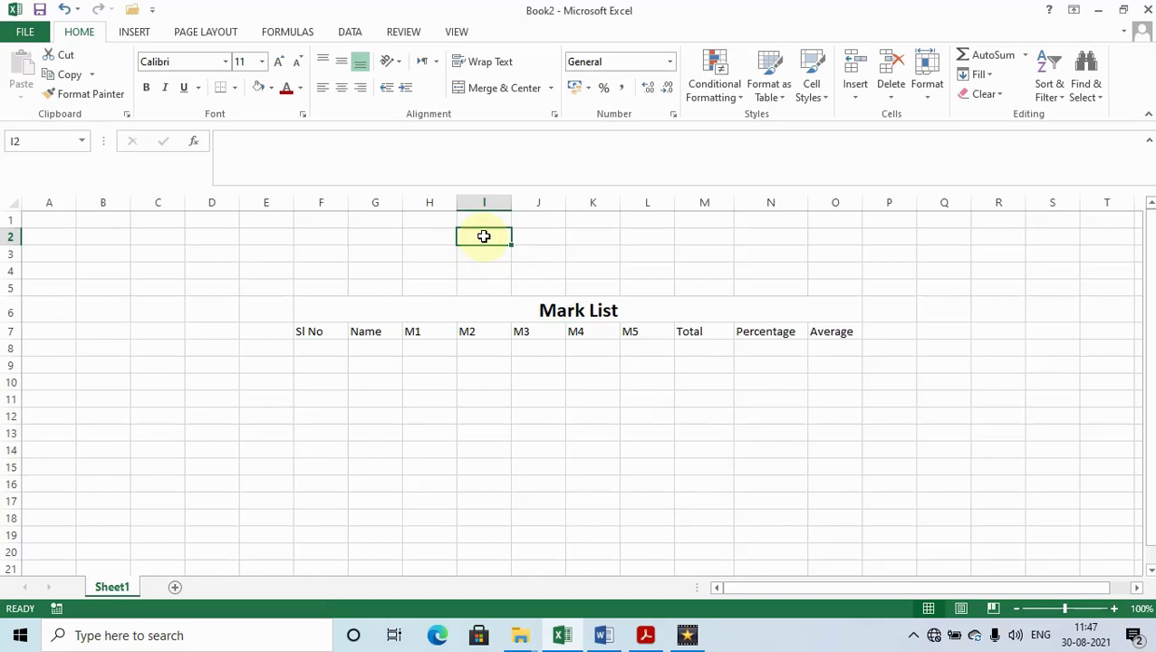
pyautogui.write('43546')
pyautogui.click(504, 267)
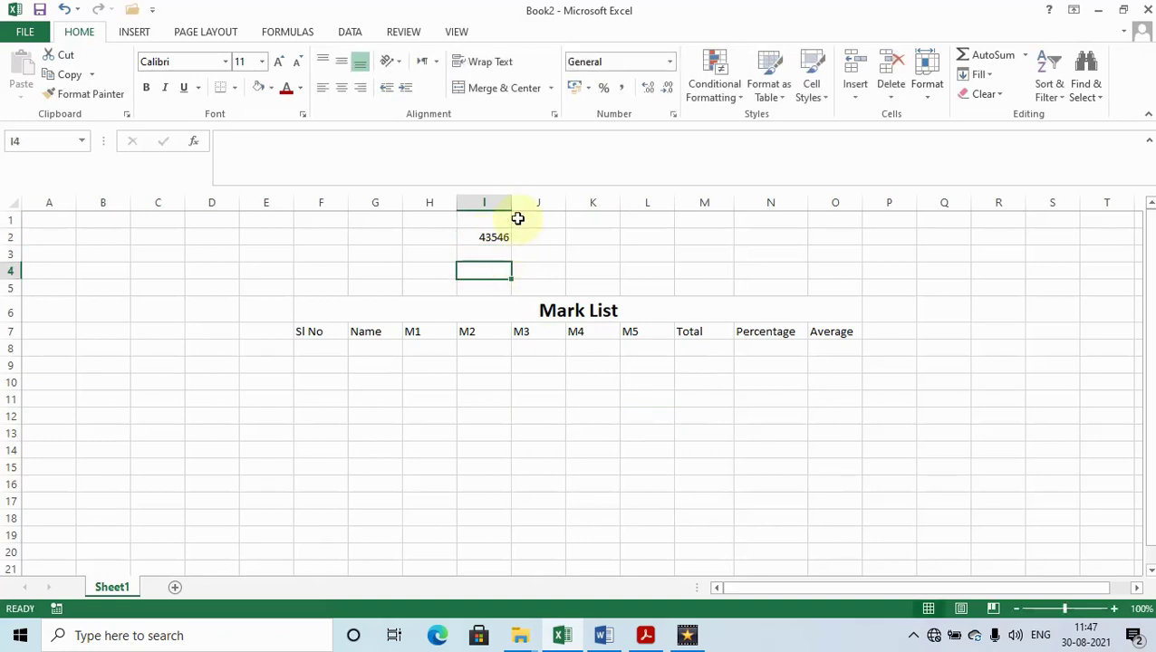
# With I2 selected, bring up the Accounting Number Format currency list.
pyautogui.click(499, 236)
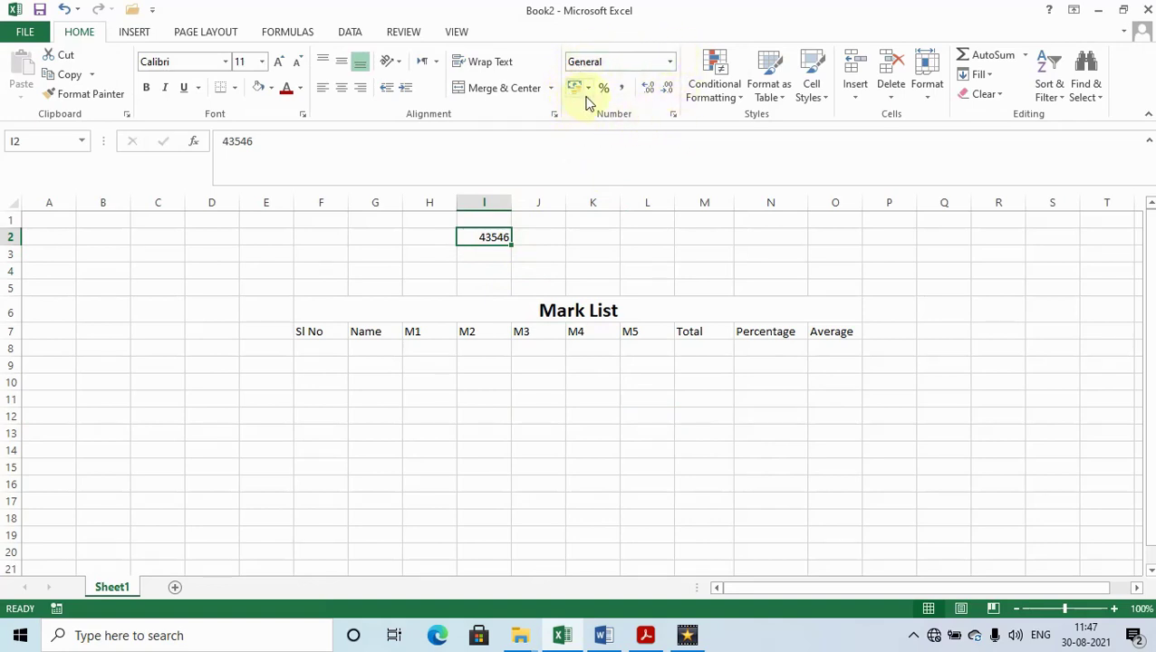
pyautogui.click(589, 91)
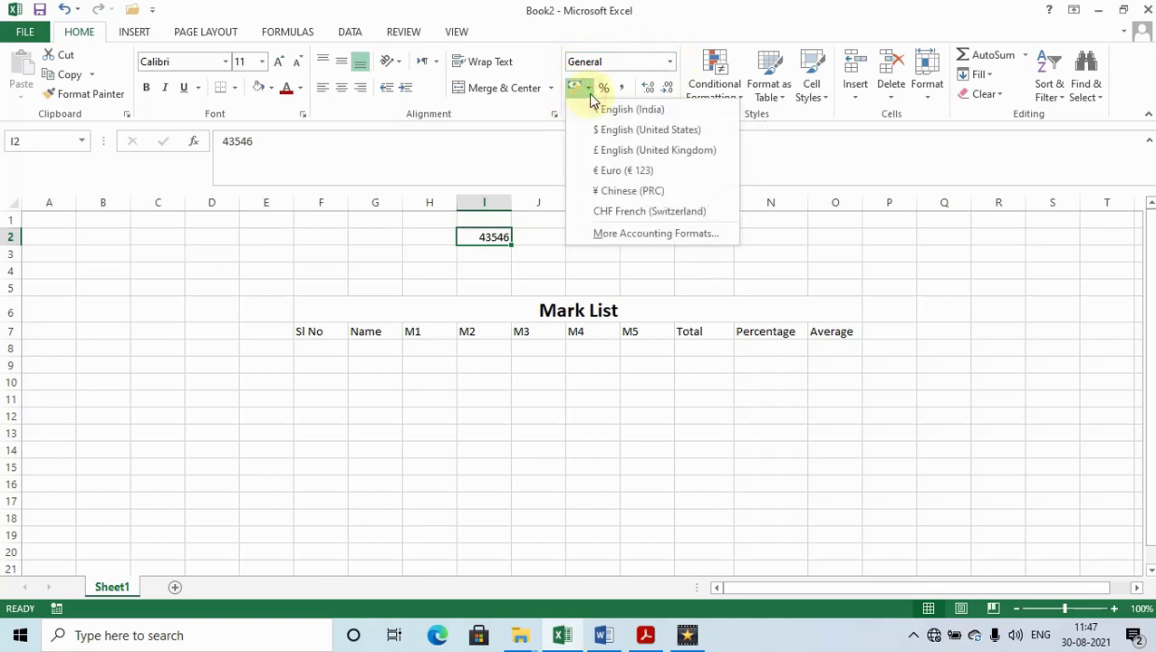
pyautogui.click(590, 98)
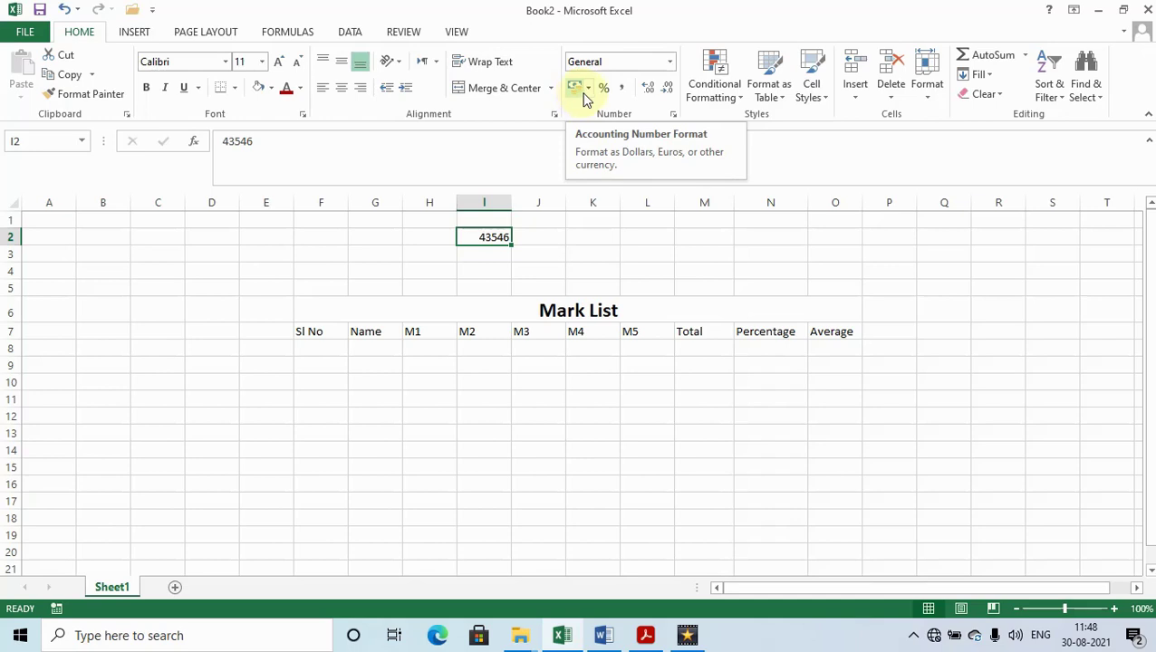
pyautogui.click(589, 89)
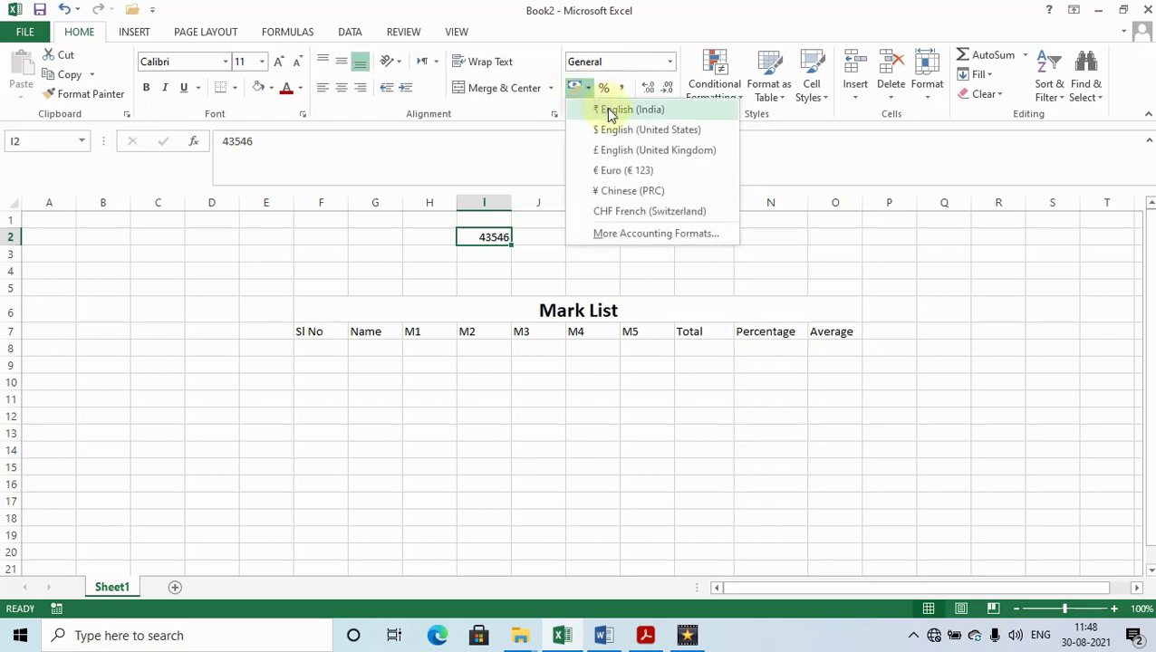
# Format I2 as Indian rupee accounting, then try US dollar, British pound and euro.
pyautogui.click(616, 109)
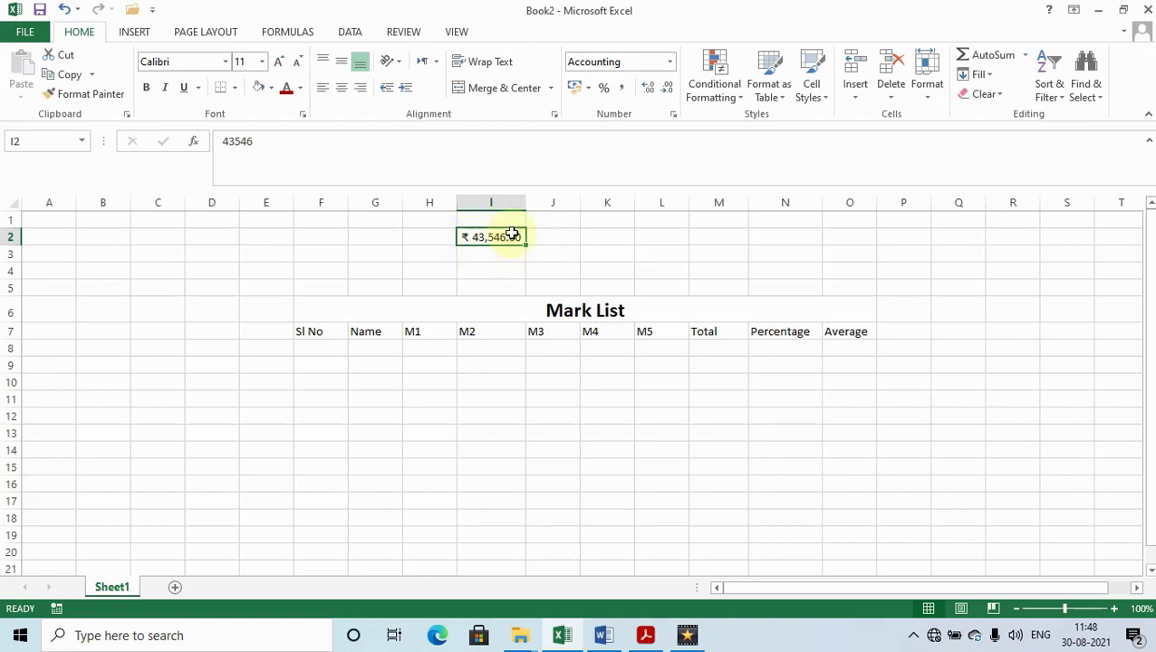
pyautogui.click(589, 88)
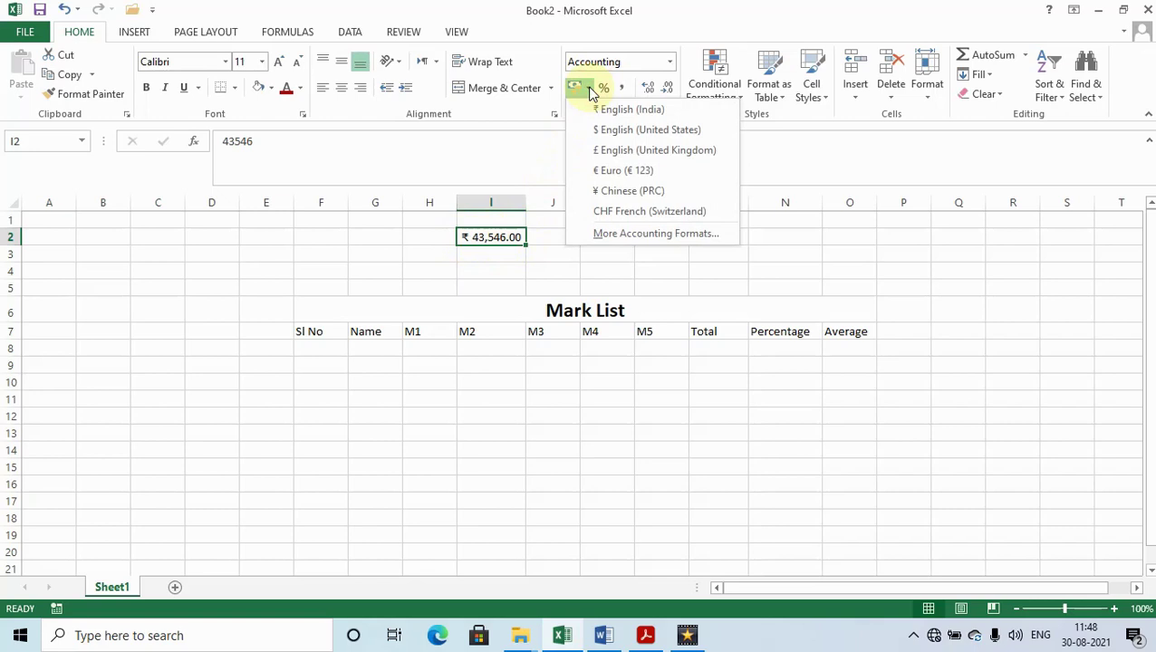
pyautogui.click(606, 132)
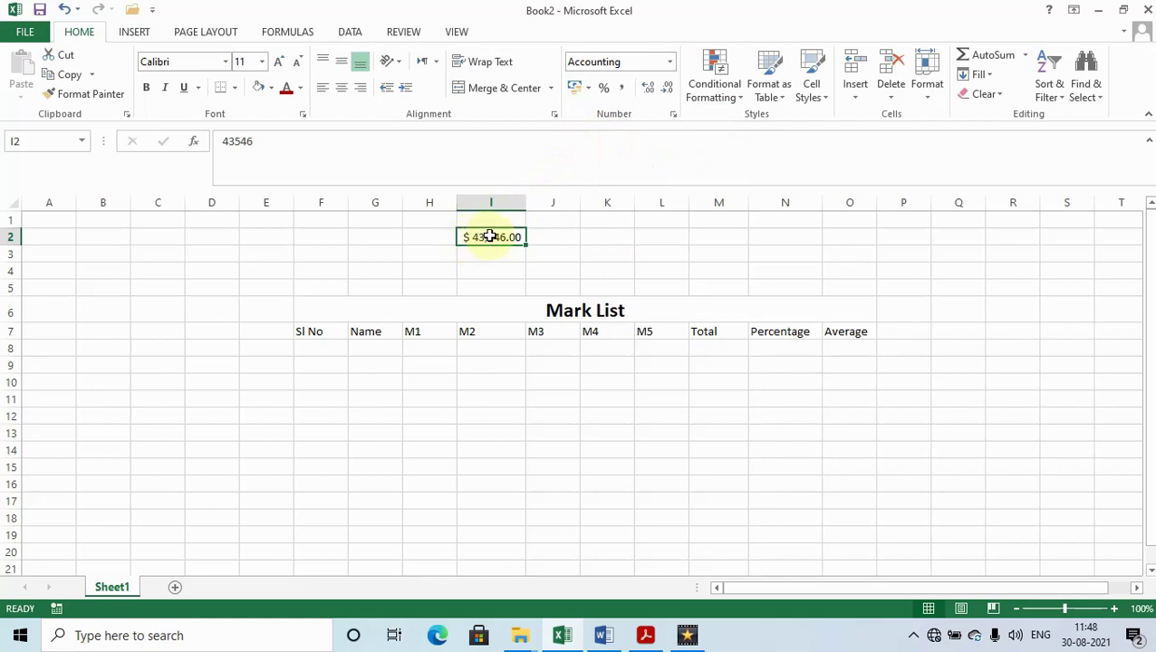
pyautogui.click(588, 88)
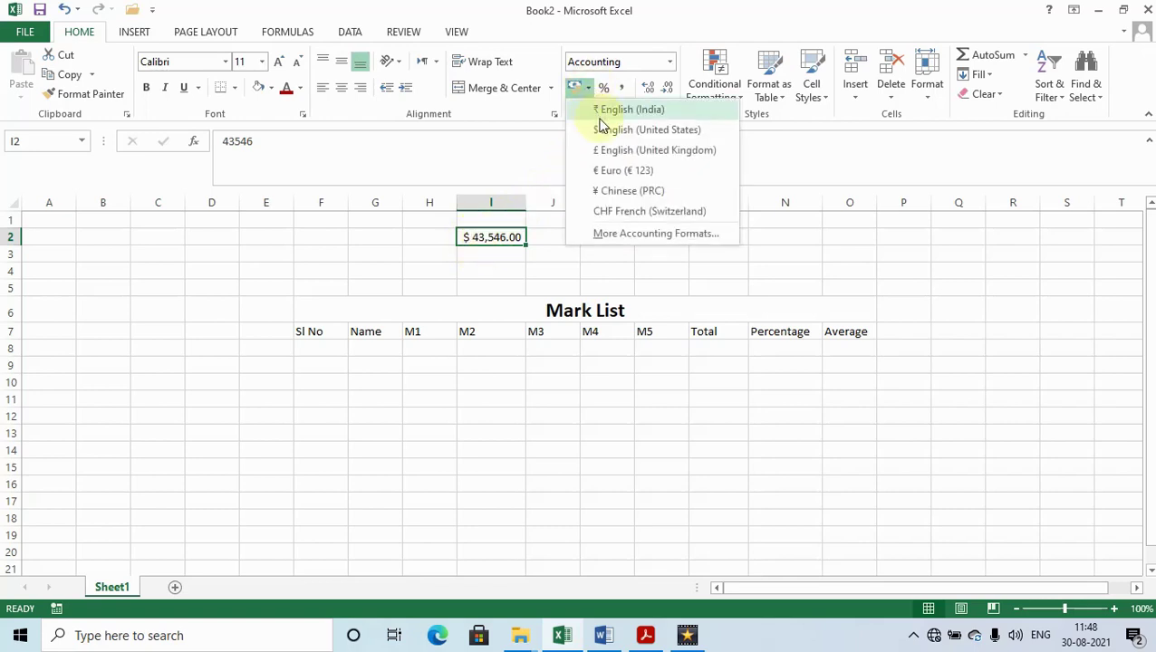
pyautogui.click(613, 150)
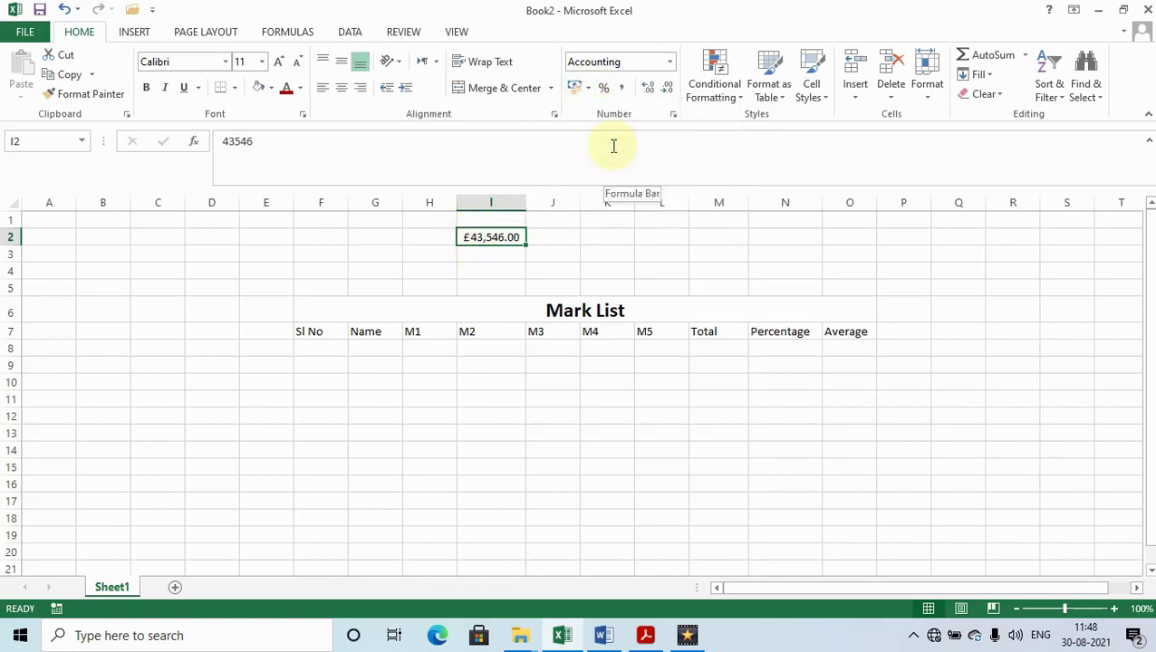
pyautogui.click(589, 88)
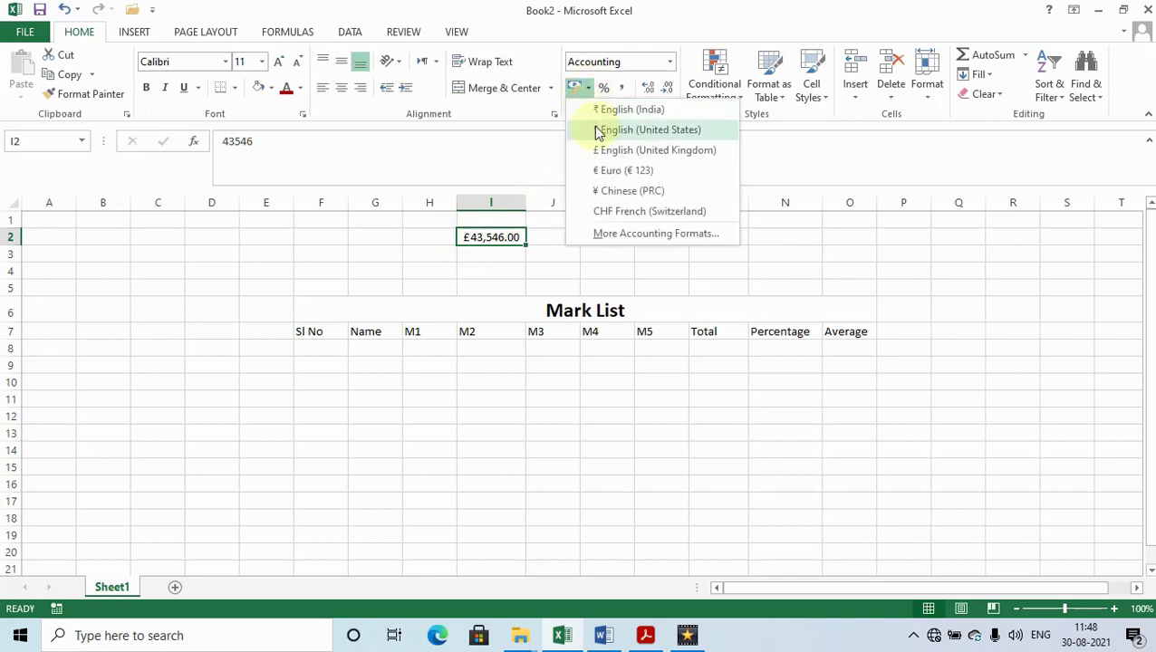
pyautogui.click(613, 170)
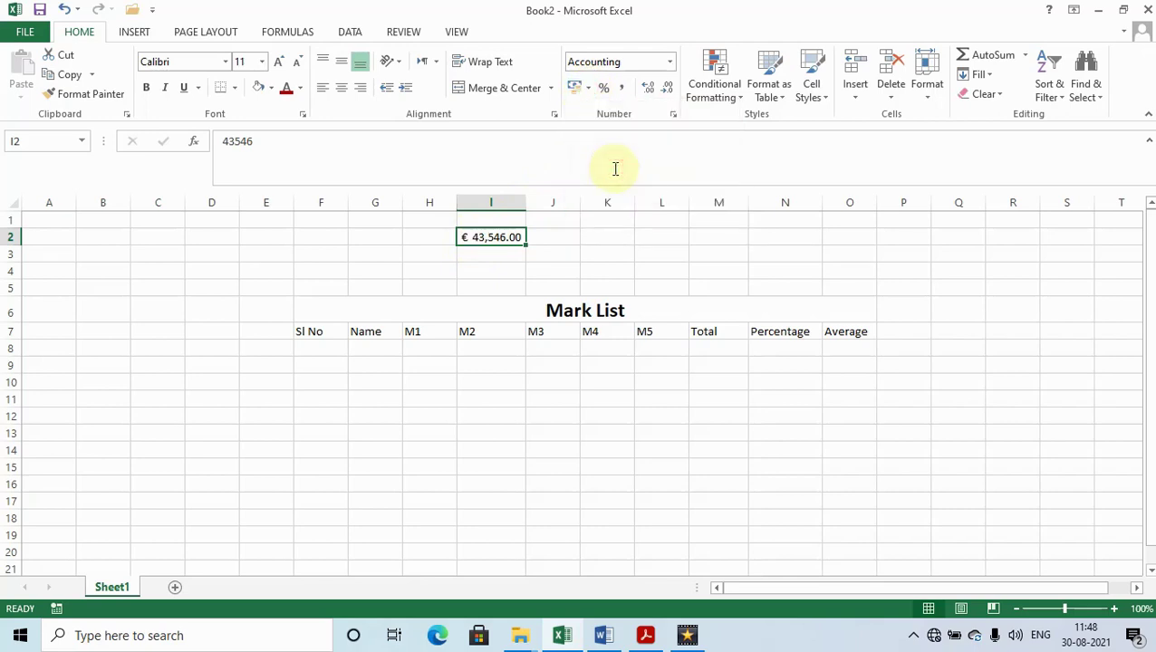
# Try Chinese yuan and Swiss franc on I2, finishing with Indian rupee accounting format.
pyautogui.click(588, 88)
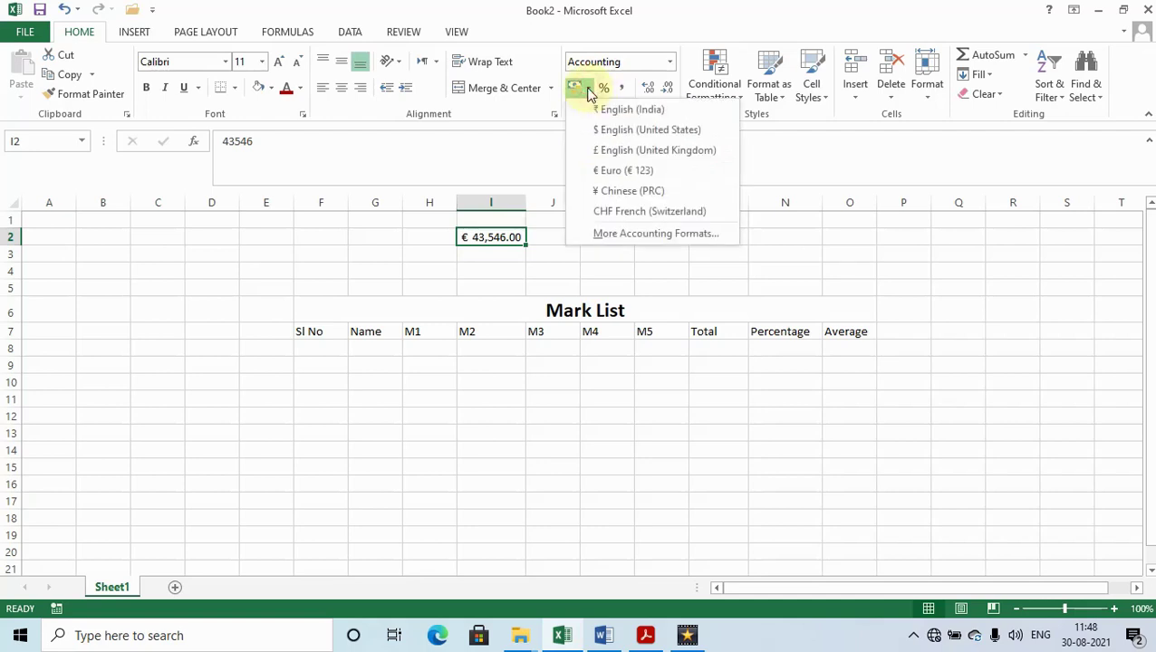
pyautogui.click(645, 190)
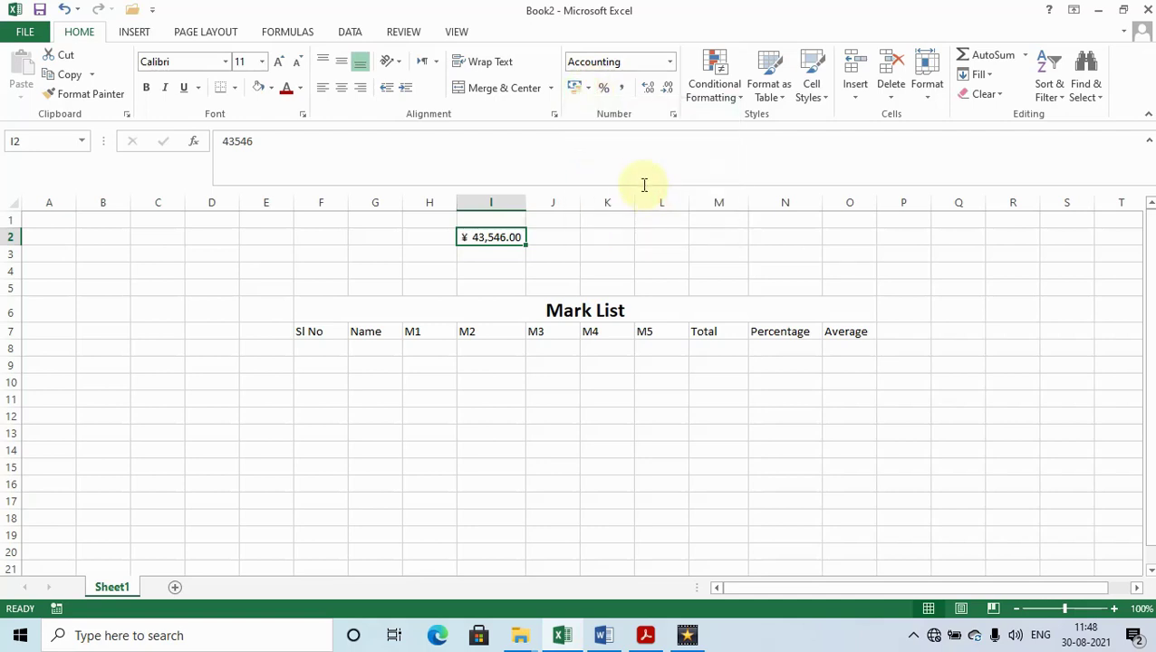
pyautogui.click(589, 90)
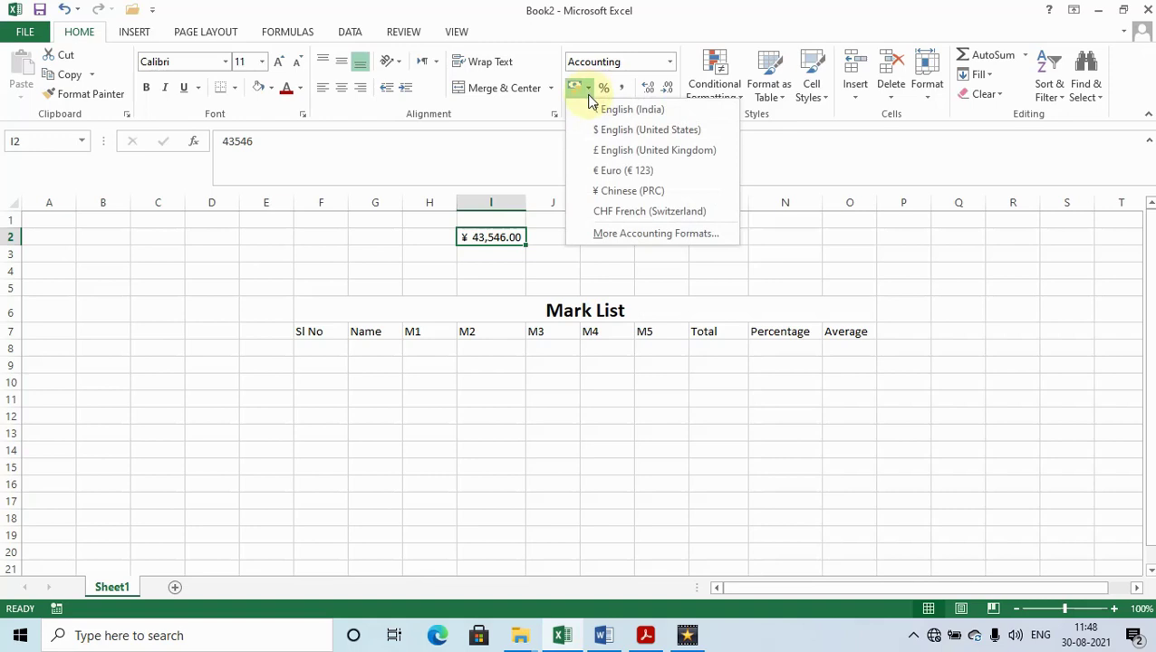
pyautogui.click(654, 212)
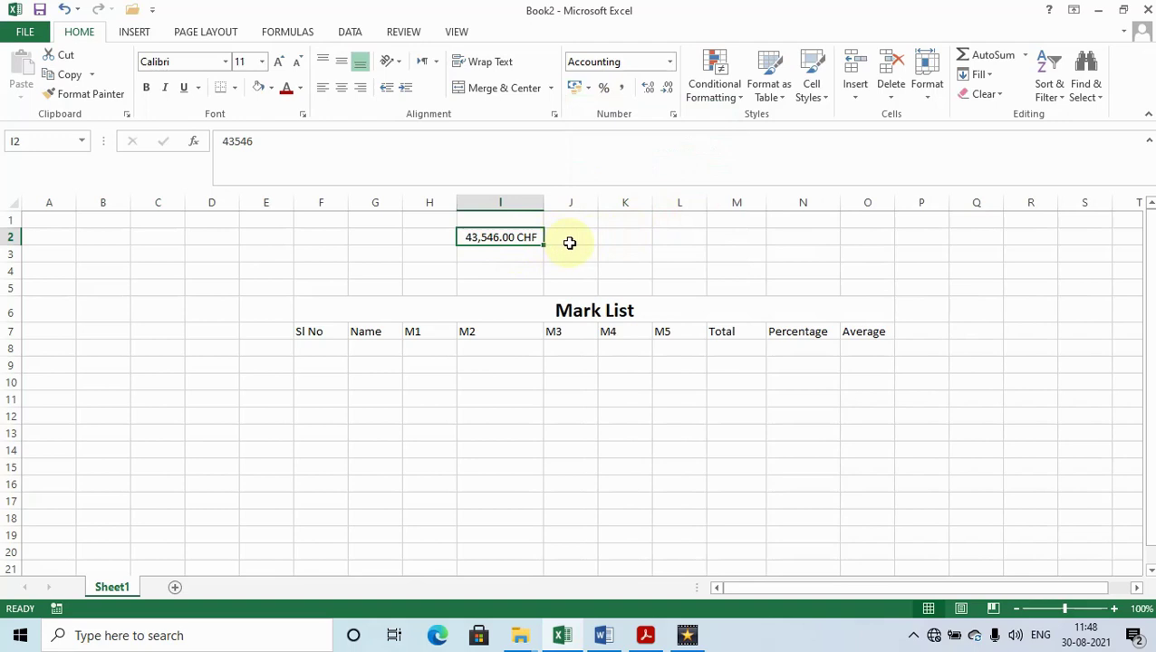
pyautogui.click(588, 88)
pyautogui.click(602, 108)
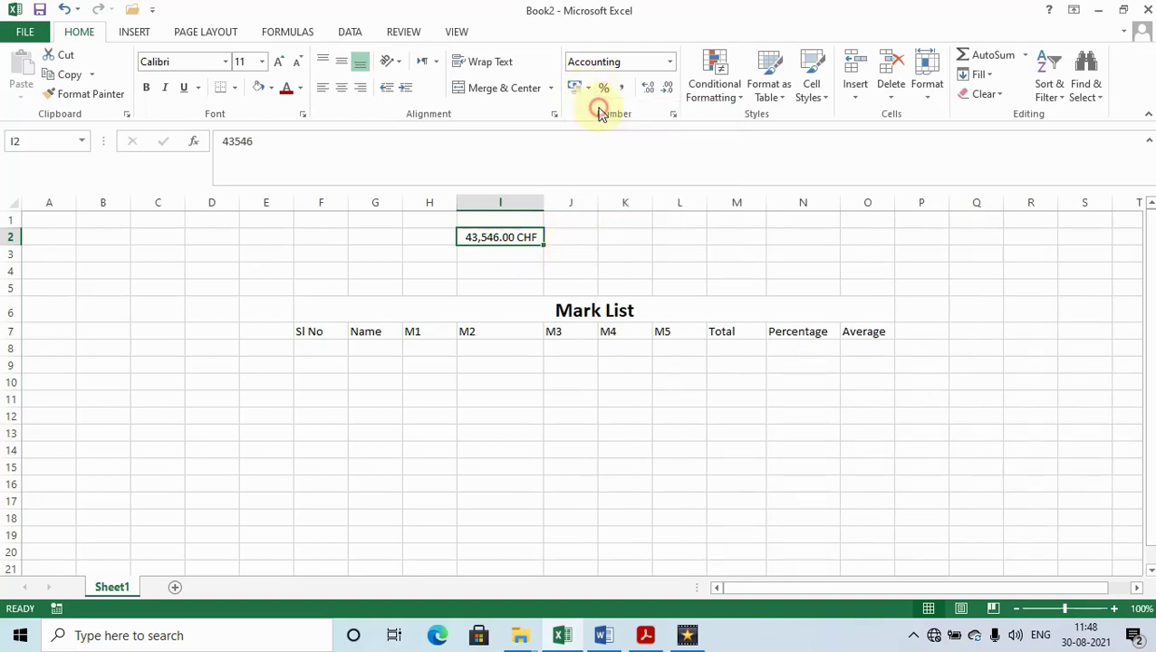
# Enter 45 in cell K2.
pyautogui.click(480, 269)
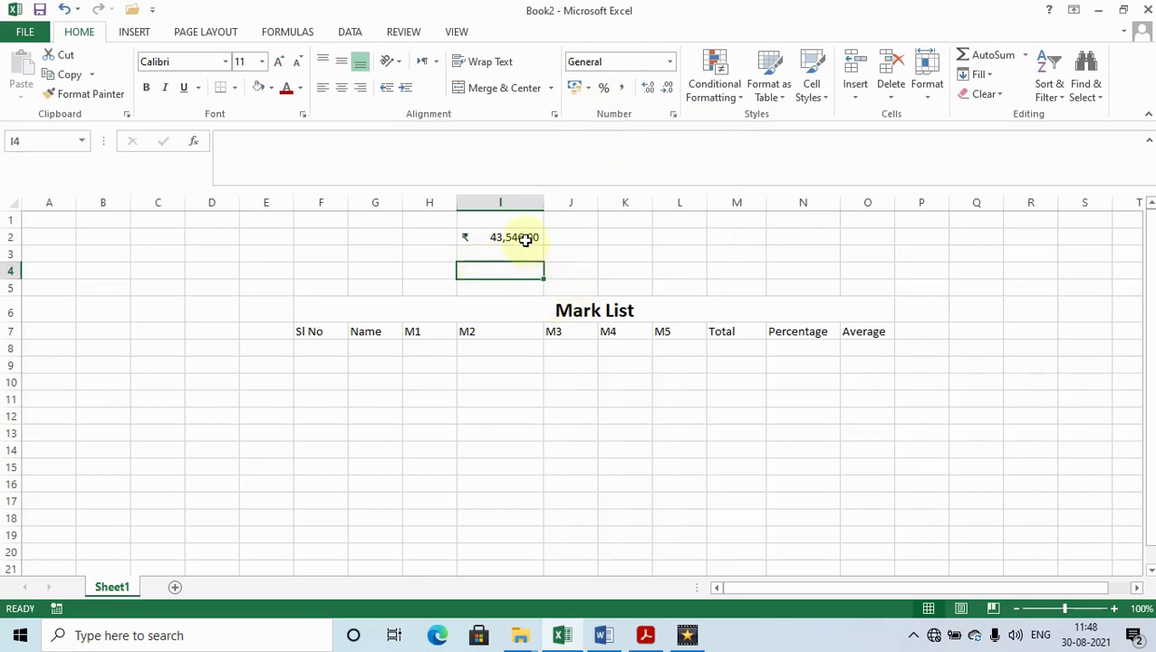
pyautogui.click(585, 237)
pyautogui.click(637, 237)
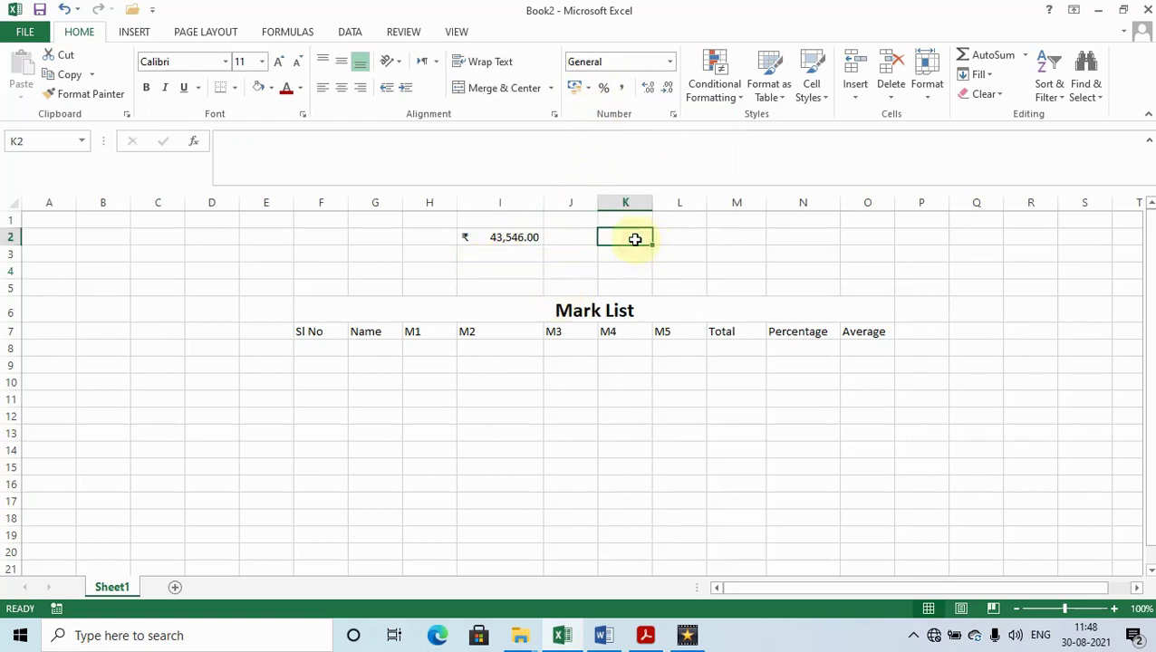
pyautogui.write('45')
pyautogui.press('Return')
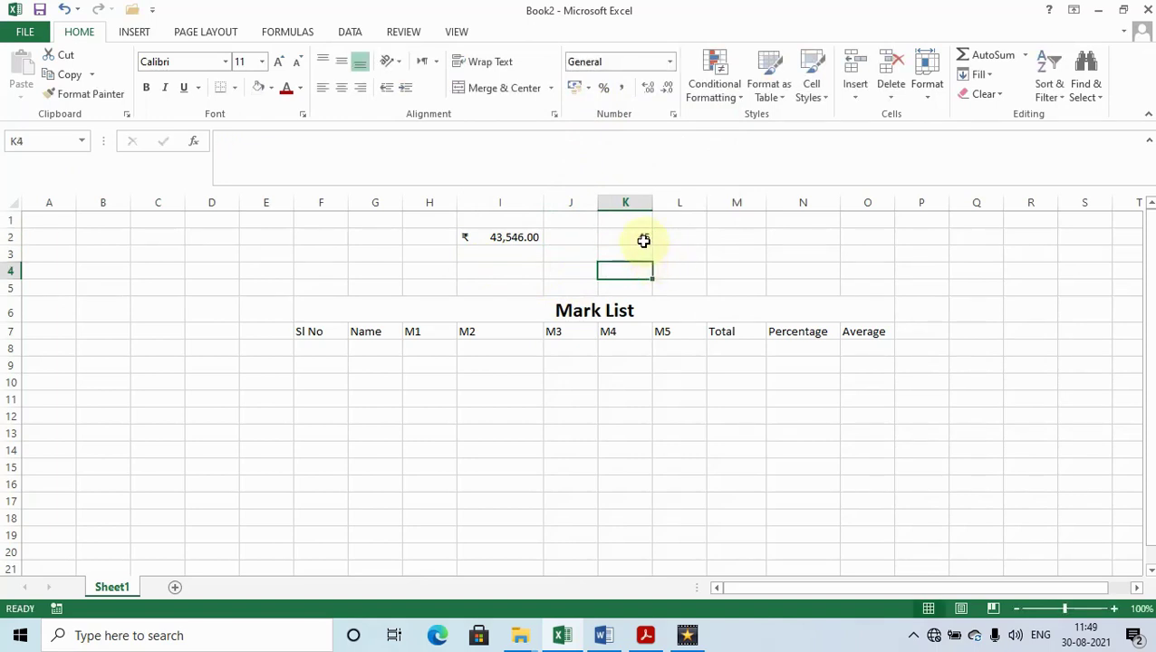
# Apply Percentage format to K2 so it shows 4500%, then type 4345656 into L2.
pyautogui.click(642, 239)
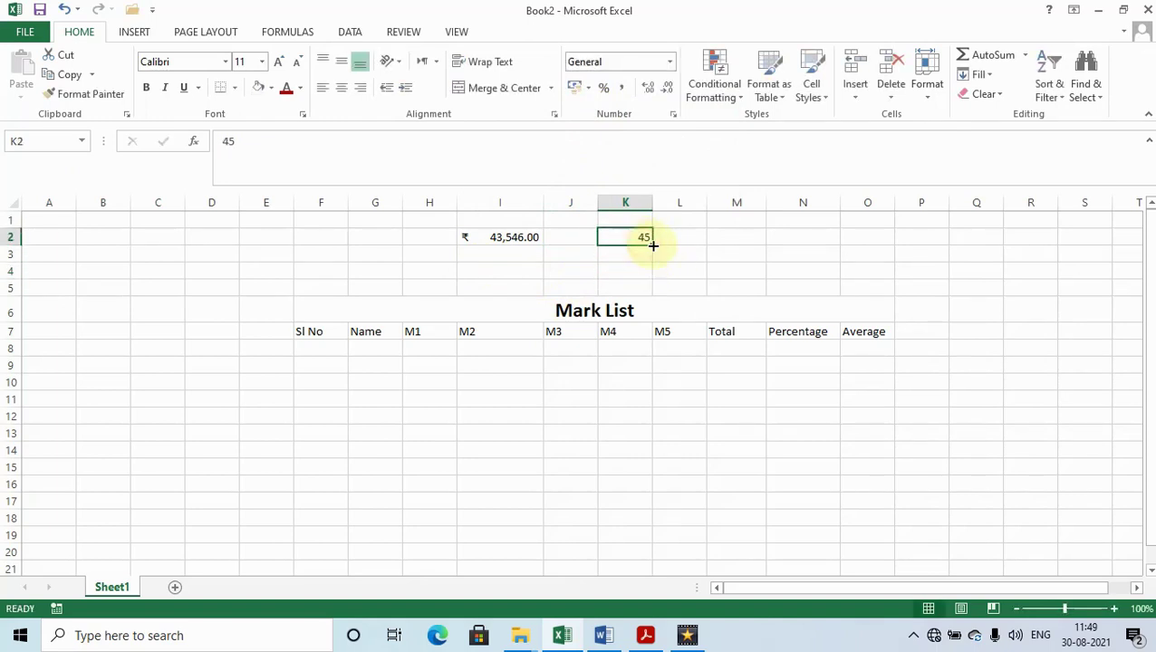
pyautogui.click(604, 89)
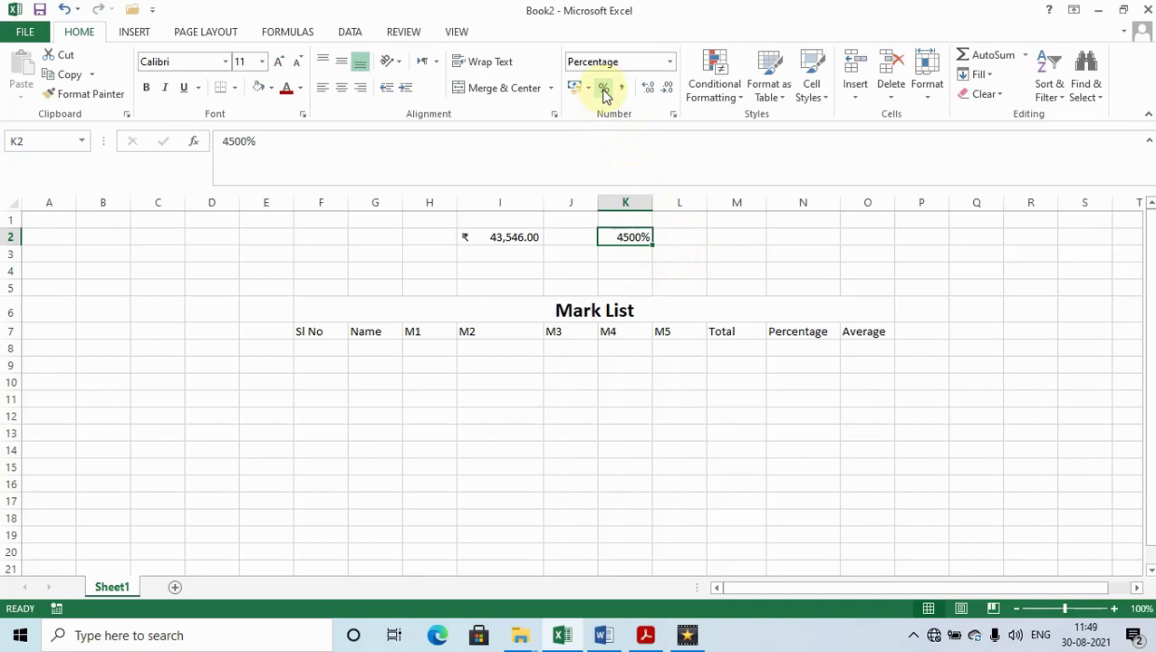
pyautogui.click(635, 262)
pyautogui.click(627, 241)
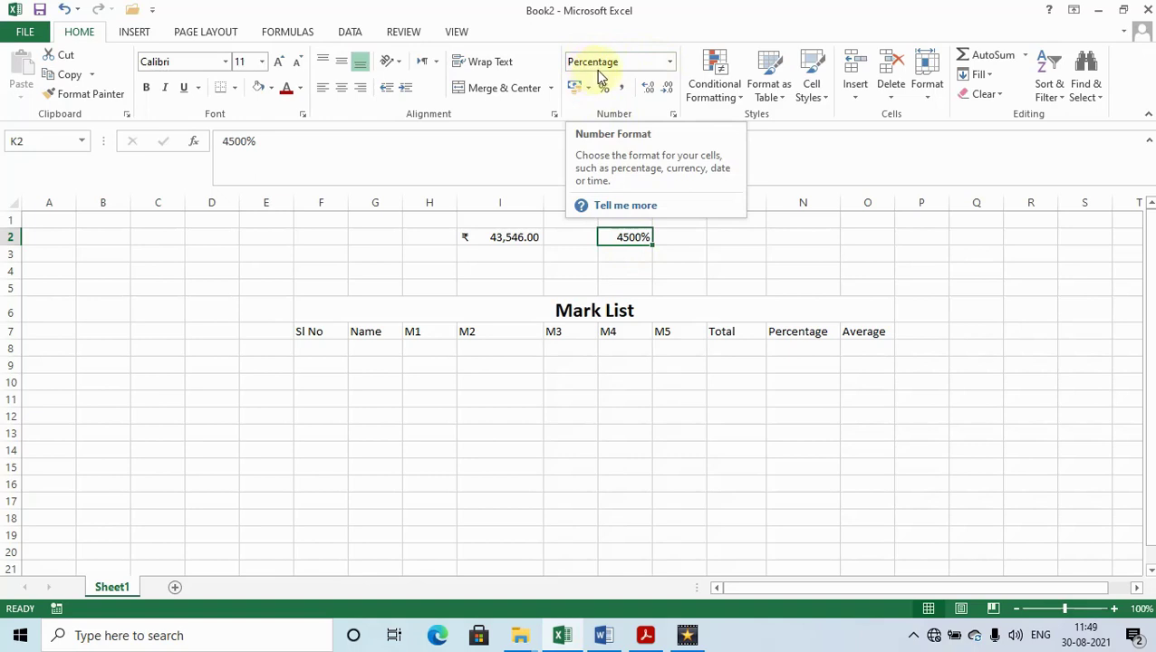
pyautogui.click(634, 268)
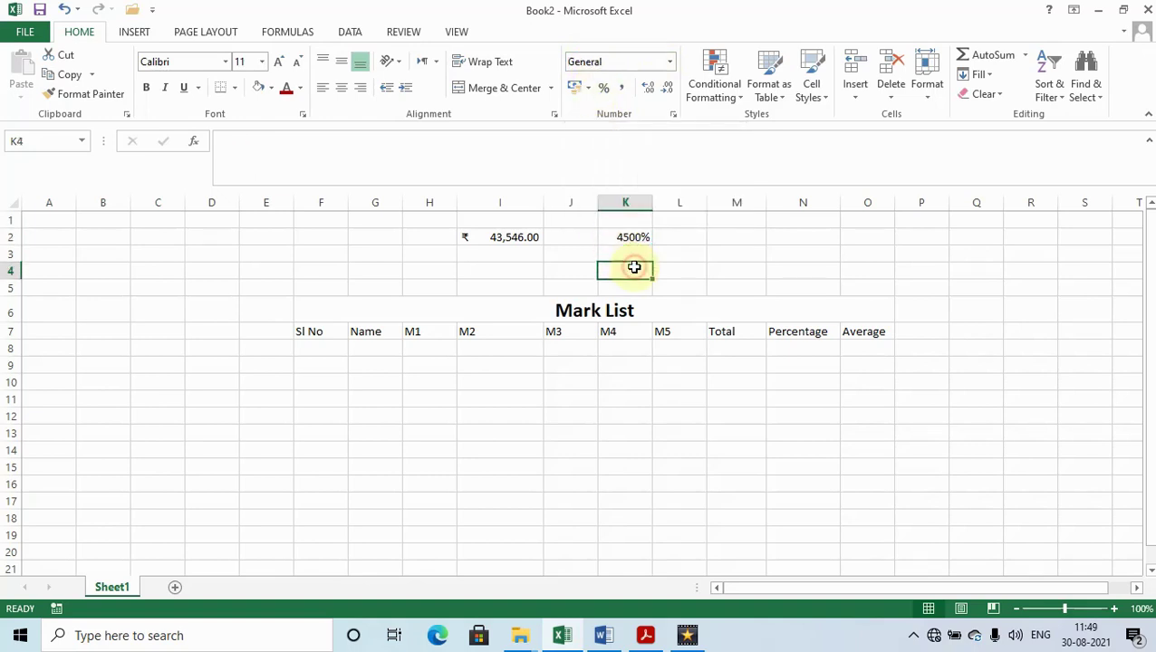
pyautogui.click(632, 238)
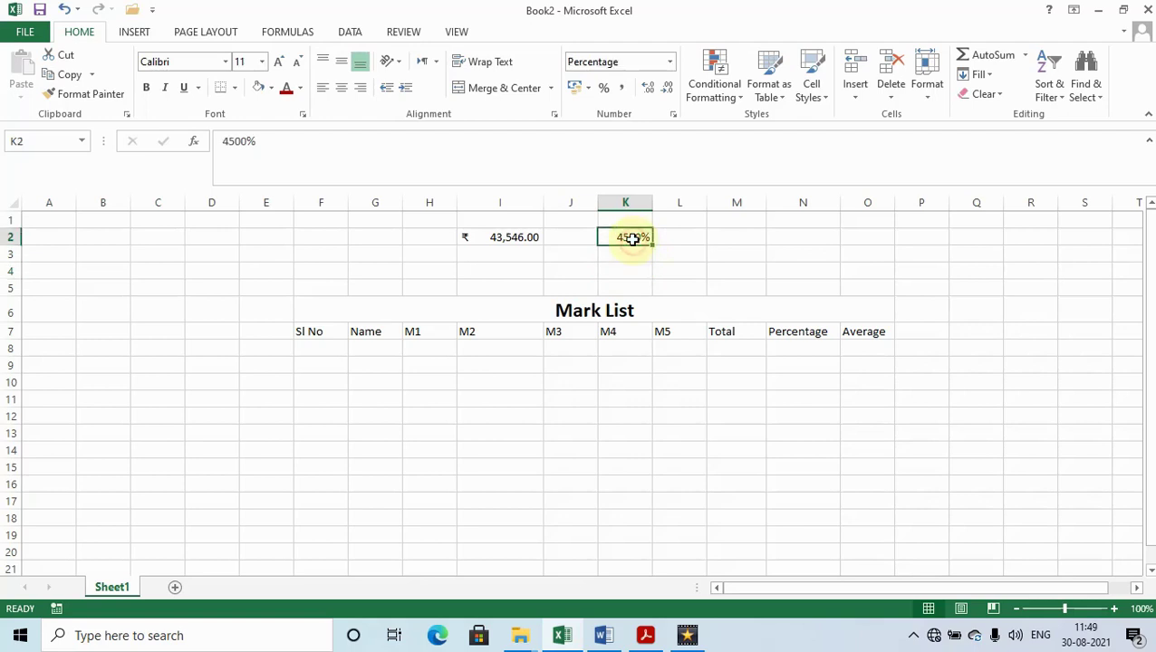
pyautogui.click(701, 240)
pyautogui.write('4345656')
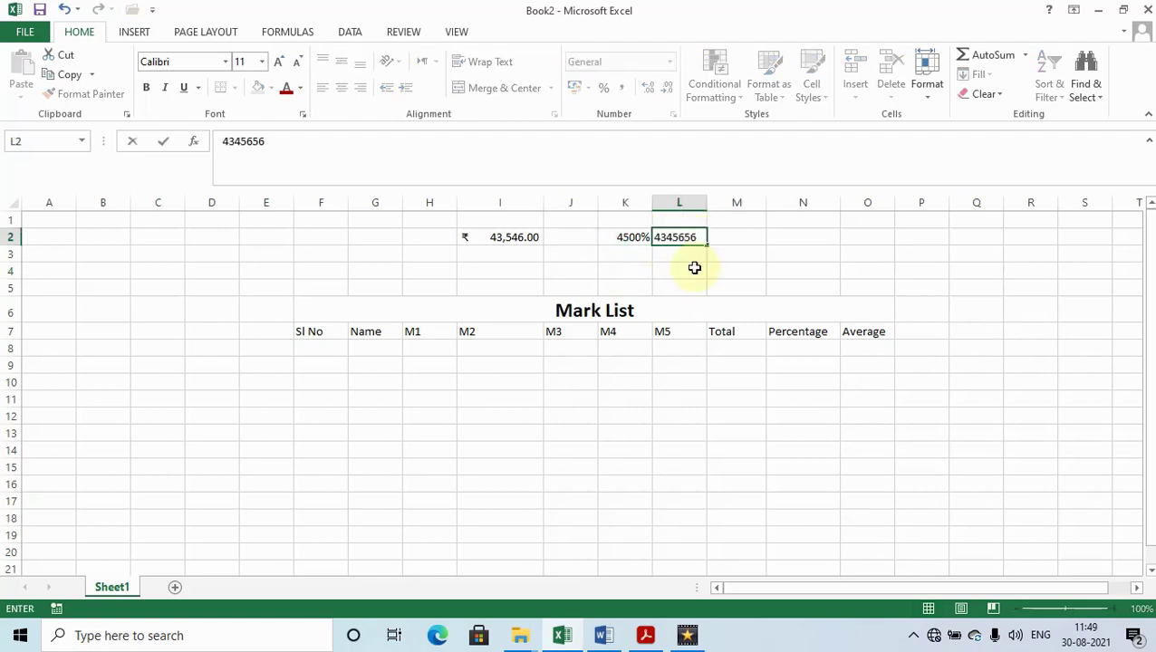
# Confirm 4345656 in L2, apply Comma Style, and add five decimal places.
pyautogui.click(692, 267)
pyautogui.click(695, 234)
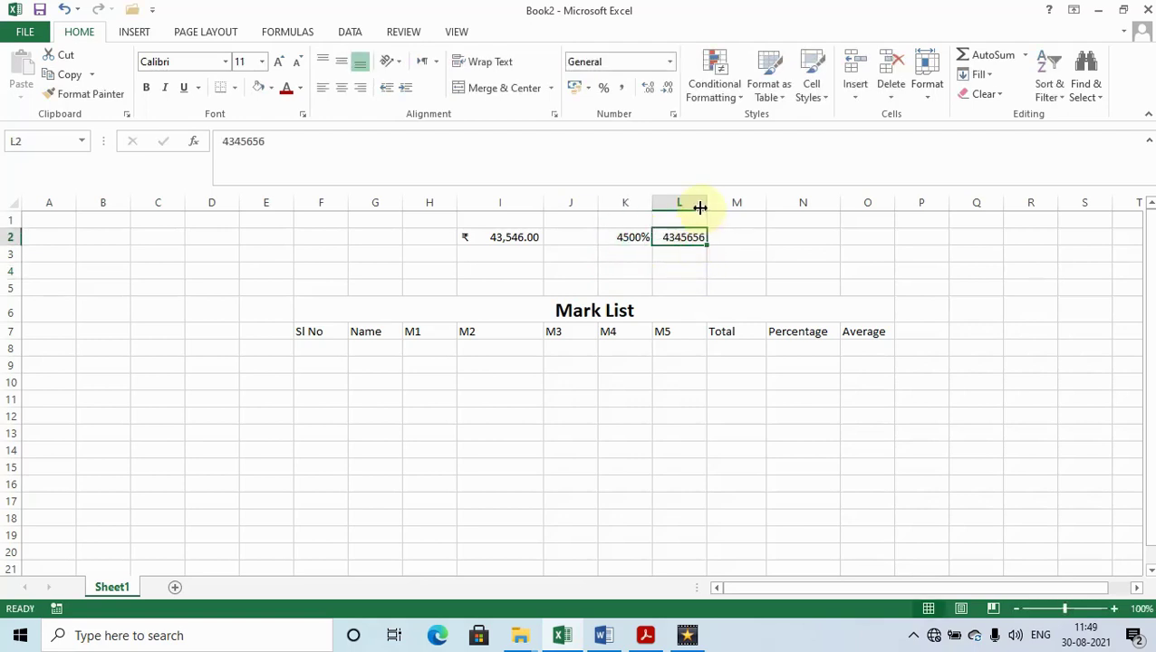
pyautogui.click(623, 91)
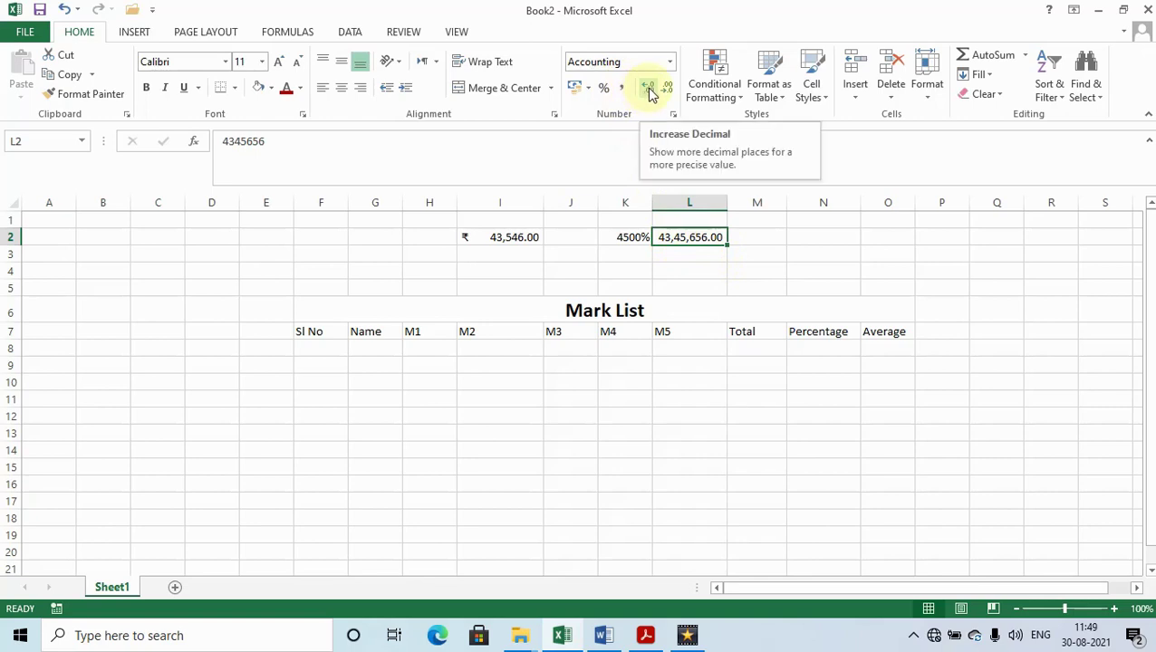
pyautogui.click(650, 93)
pyautogui.click(651, 94)
pyautogui.click(651, 93)
pyautogui.click(650, 94)
pyautogui.click(651, 94)
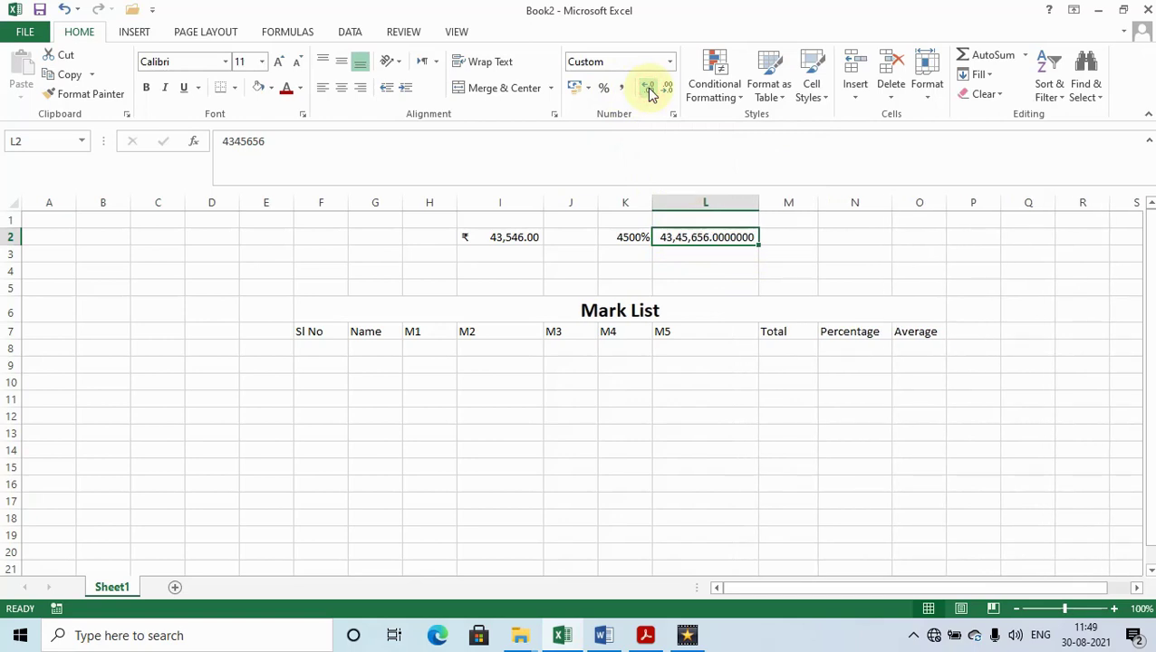
# Reduce L2 to two decimal places so it reads 43,45,656.00.
pyautogui.click(666, 90)
pyautogui.click(666, 91)
pyautogui.click(666, 91)
pyautogui.click(666, 92)
pyautogui.click(666, 91)
pyautogui.click(666, 92)
pyautogui.click(666, 91)
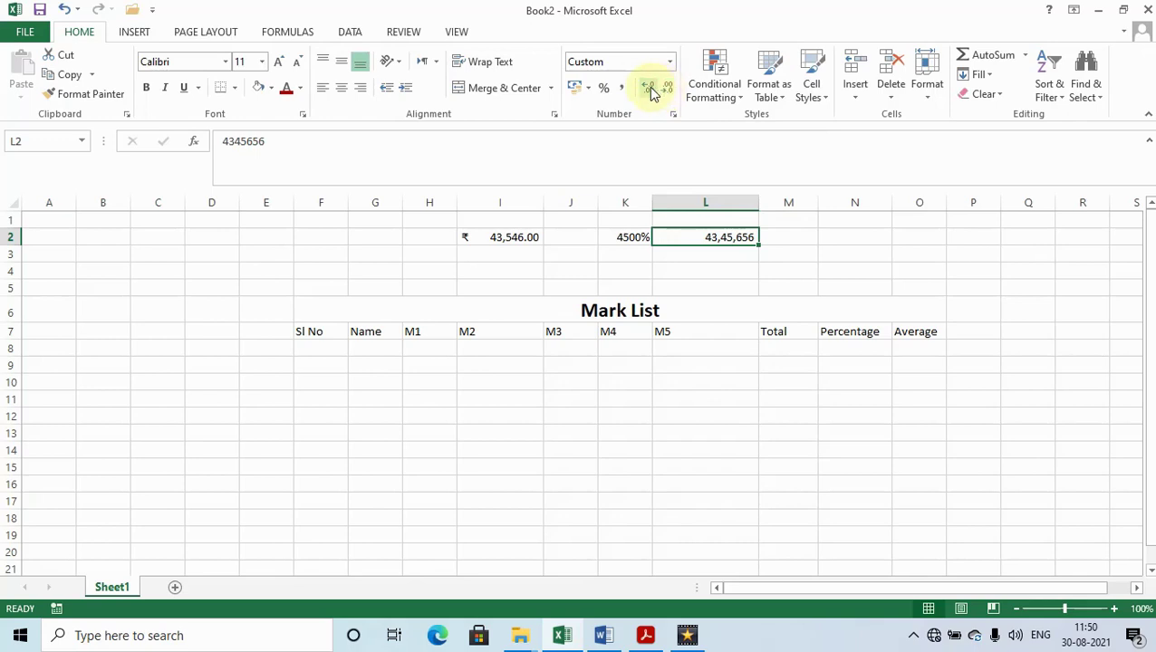
pyautogui.click(651, 91)
pyautogui.click(650, 91)
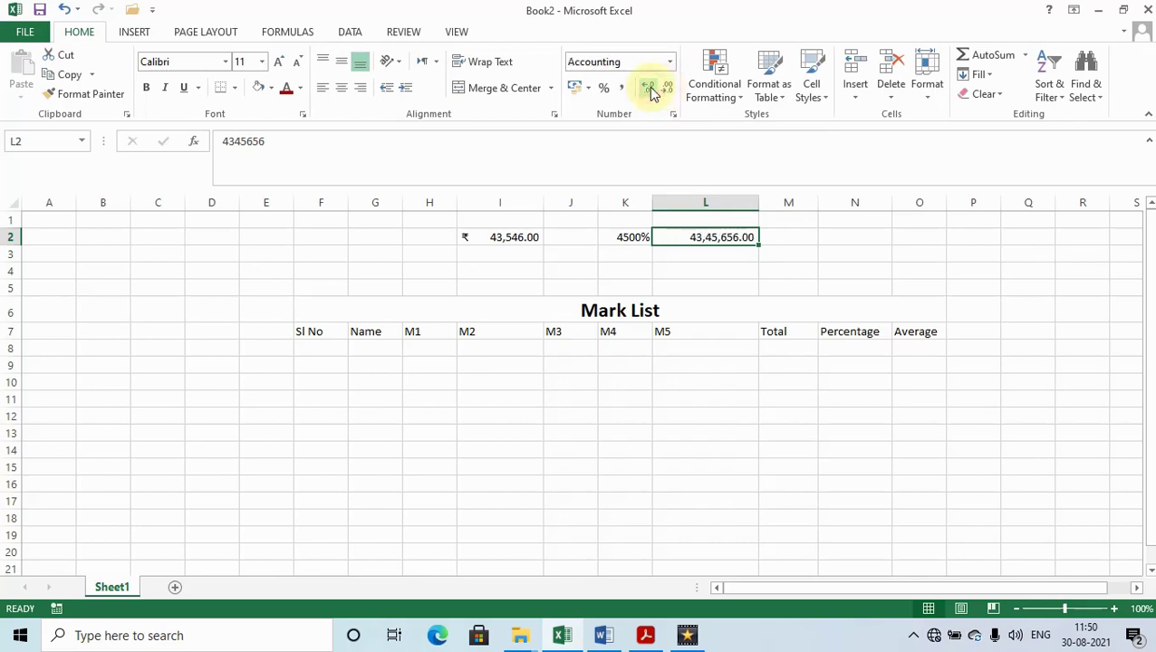
pyautogui.click(718, 282)
pyautogui.click(718, 236)
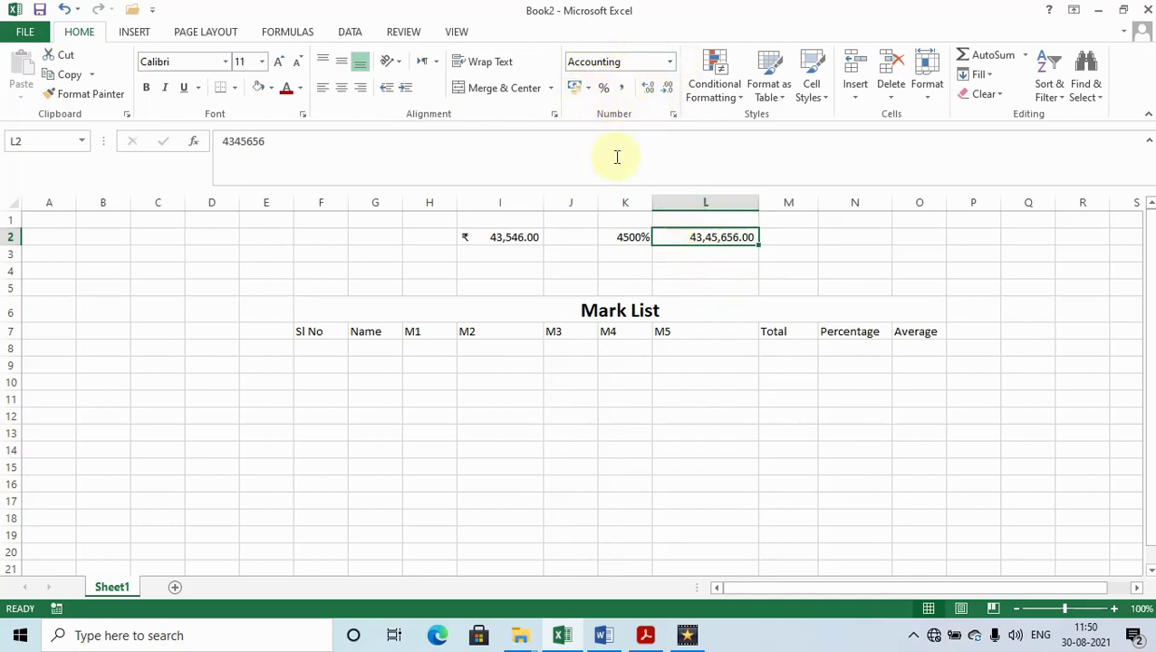
pyautogui.click(578, 237)
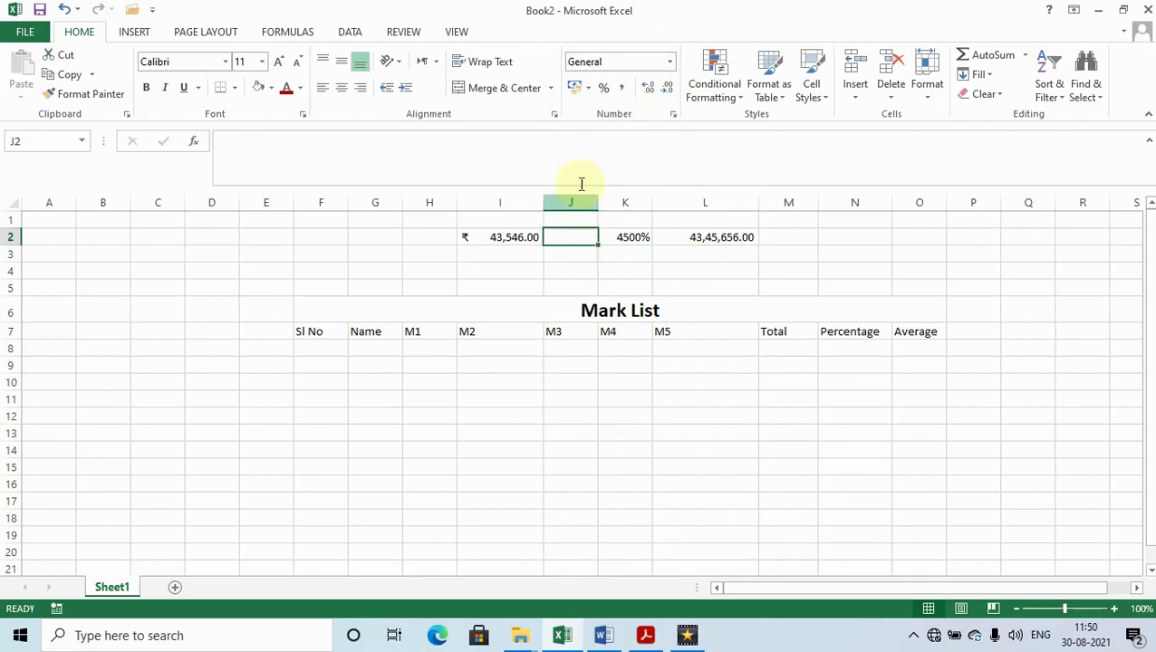
pyautogui.click(671, 63)
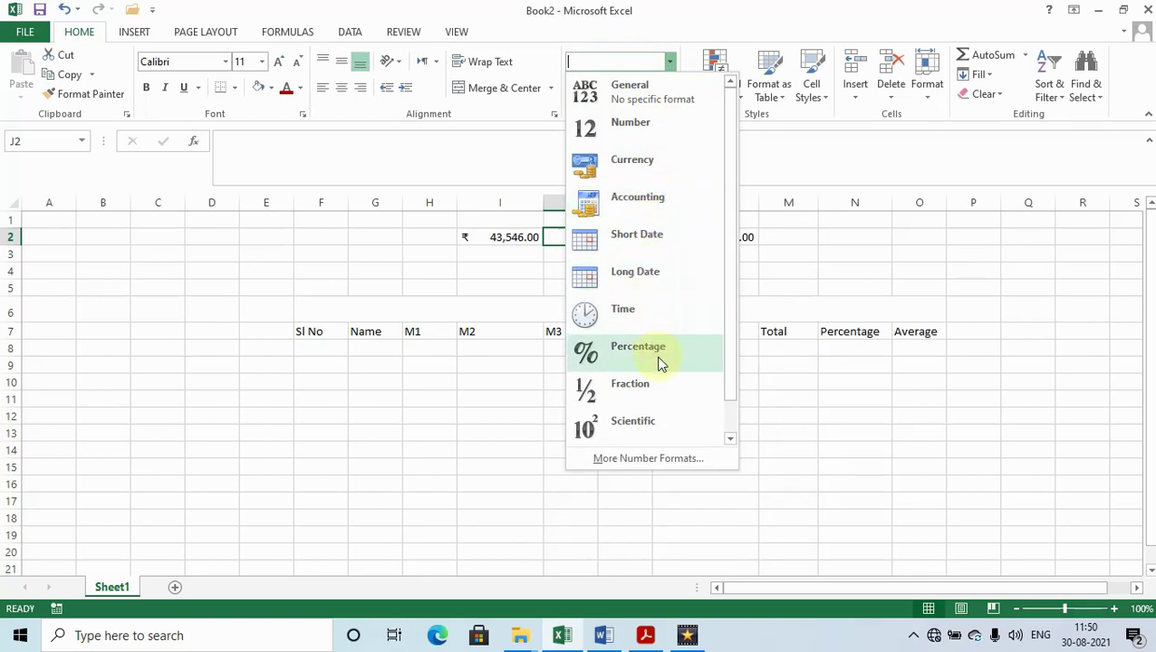
pyautogui.moveTo(730, 372); pyautogui.dragTo(732, 431)
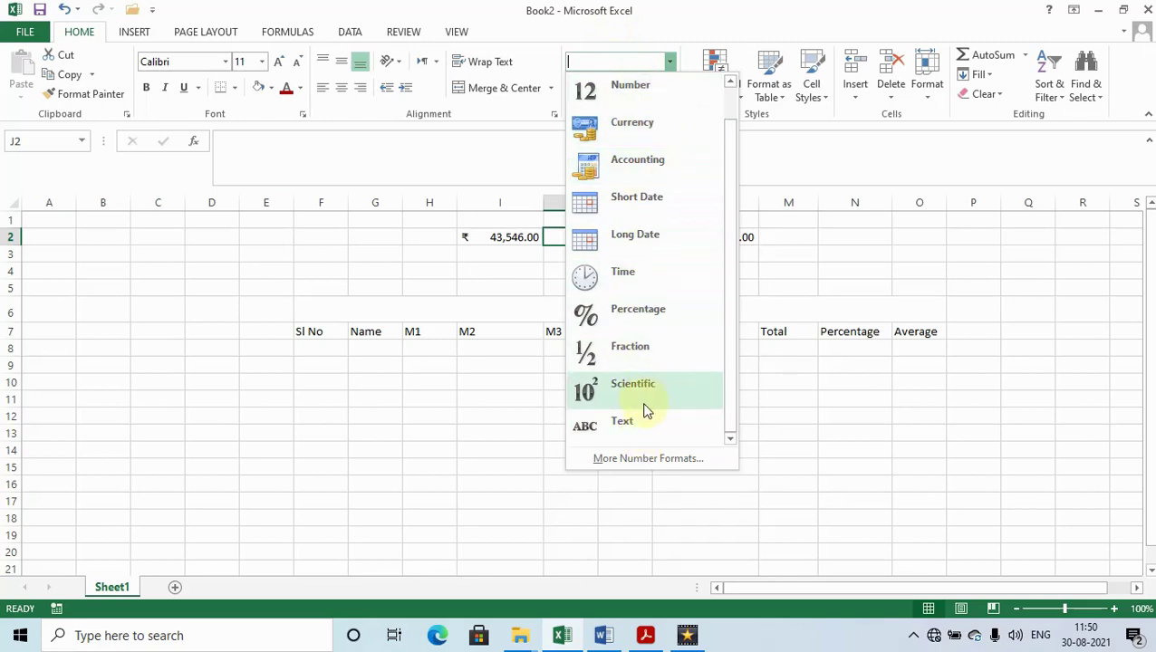
pyautogui.click(795, 446)
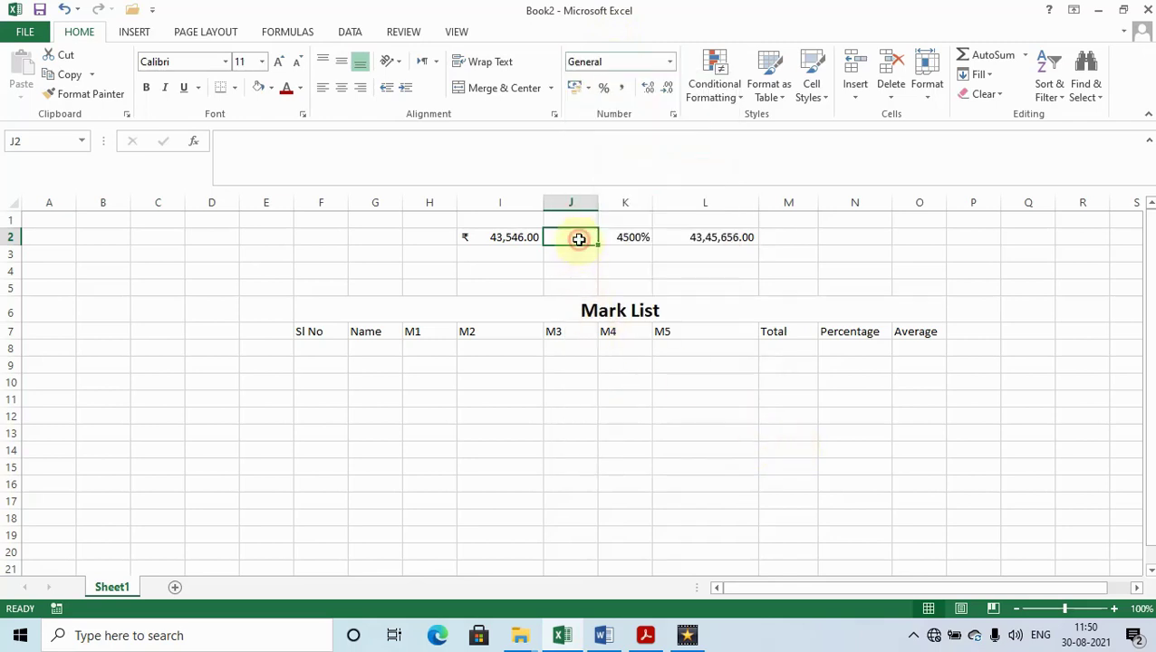
pyautogui.click(578, 272)
pyautogui.click(444, 272)
pyautogui.click(547, 271)
pyautogui.click(563, 333)
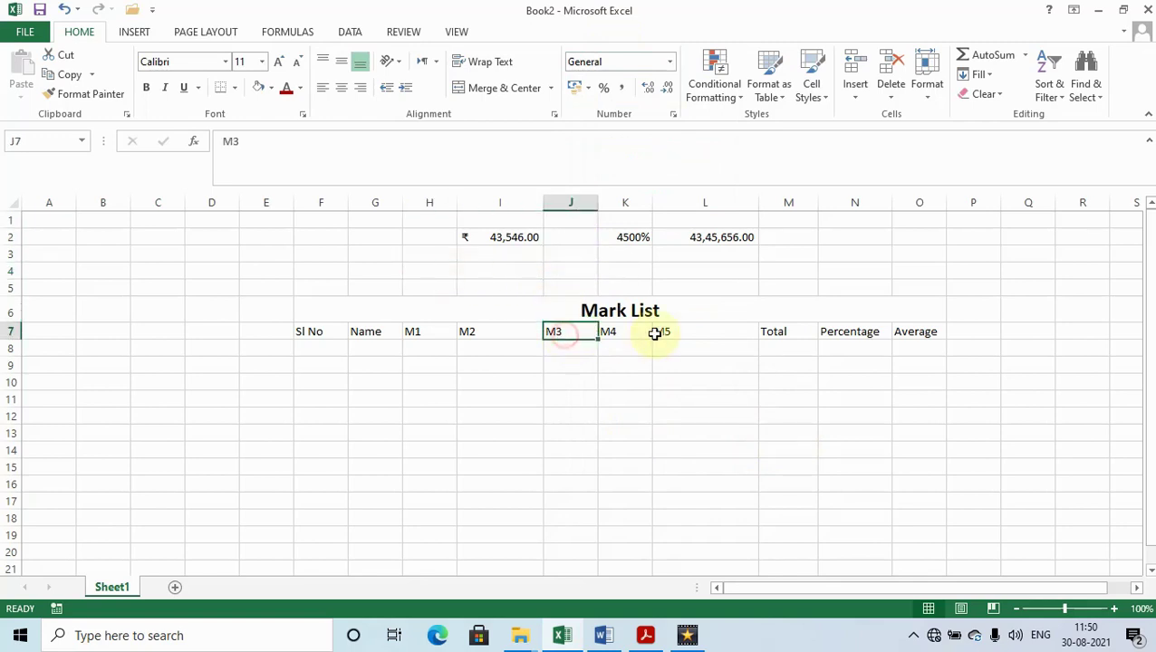
pyautogui.click(665, 332)
pyautogui.click(813, 332)
pyautogui.click(843, 332)
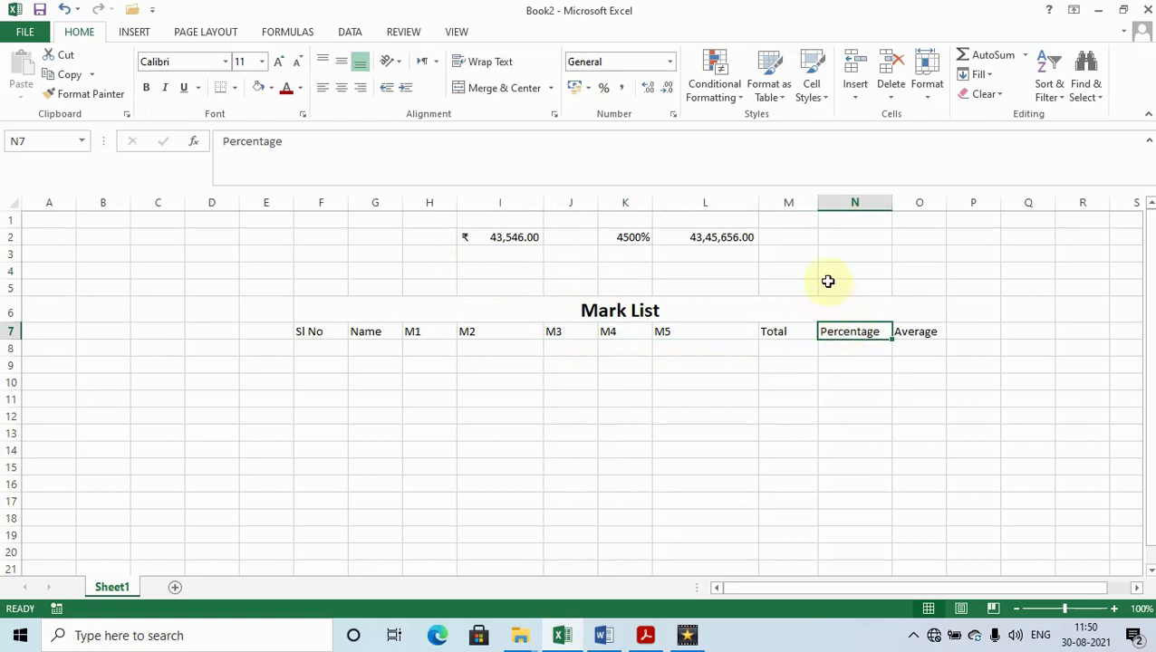
pyautogui.click(850, 236)
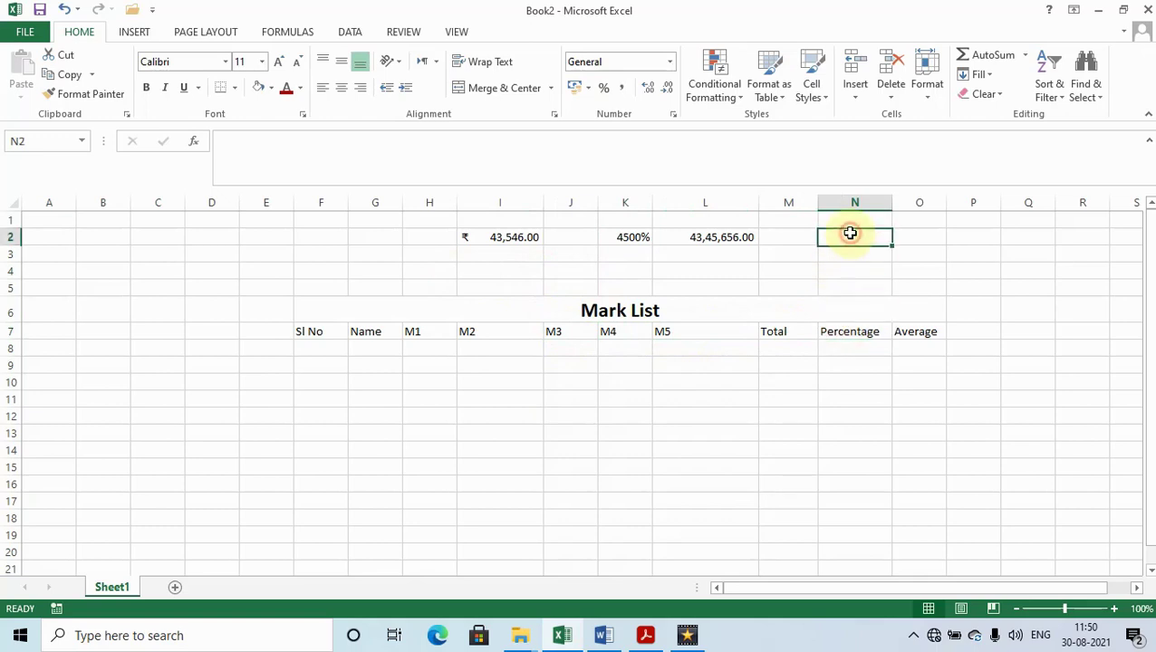
# Format N2 as Long Date, enter 12-08-2021, and widen column N to fit.
pyautogui.click(671, 63)
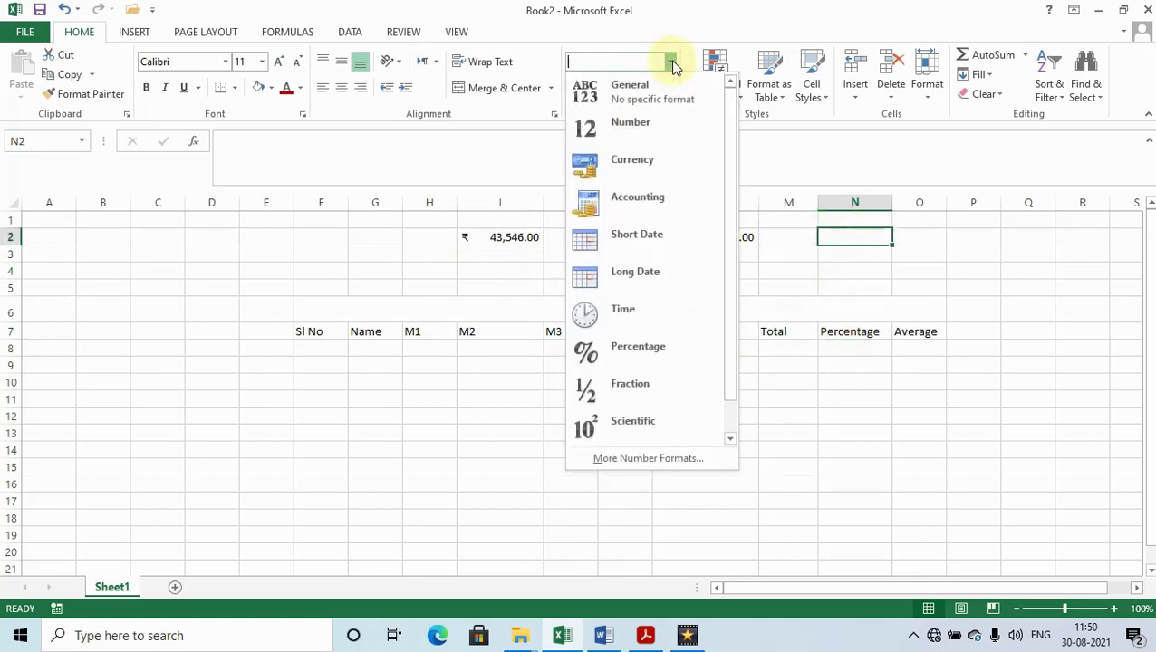
pyautogui.click(624, 276)
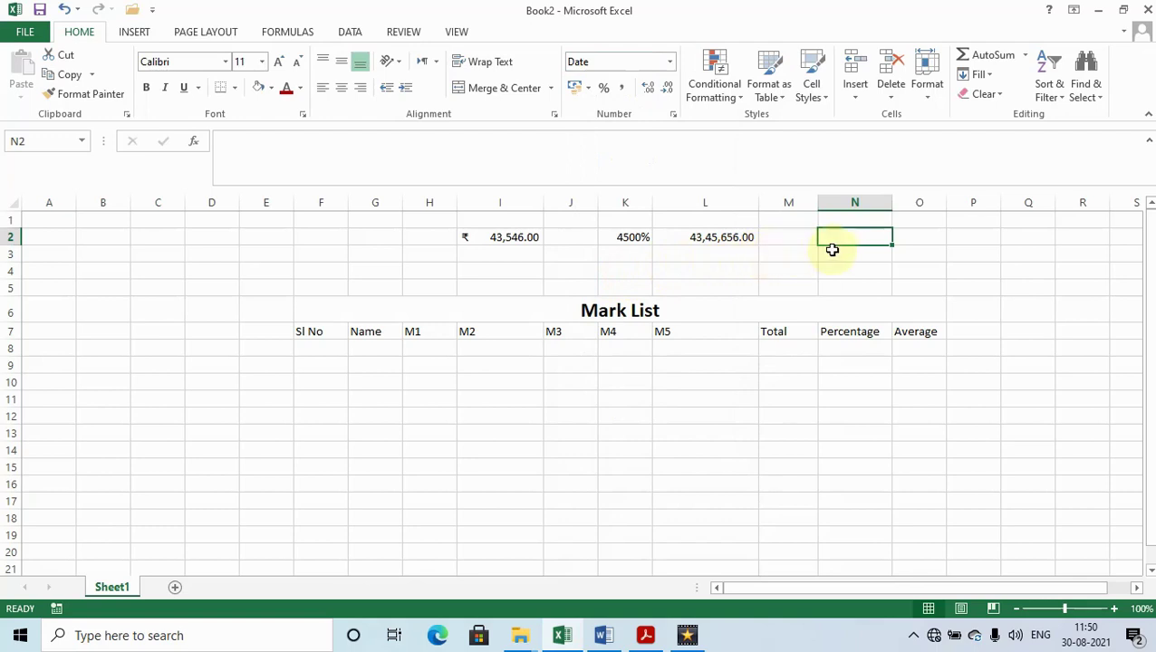
pyautogui.write('12-0')
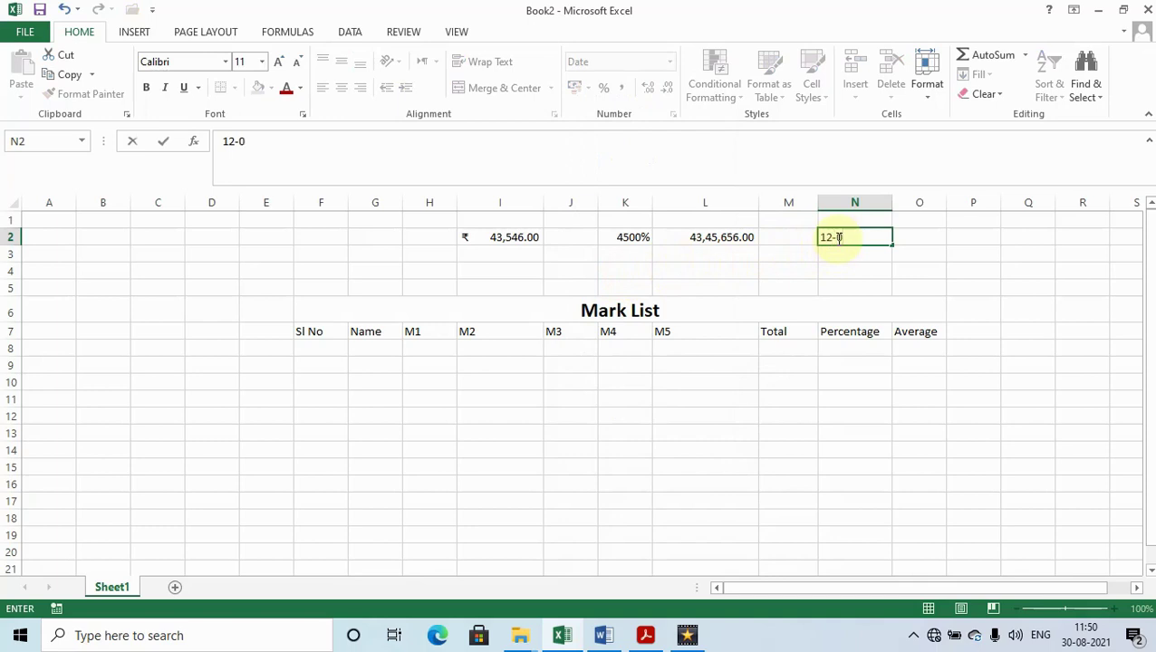
pyautogui.write('8-2021')
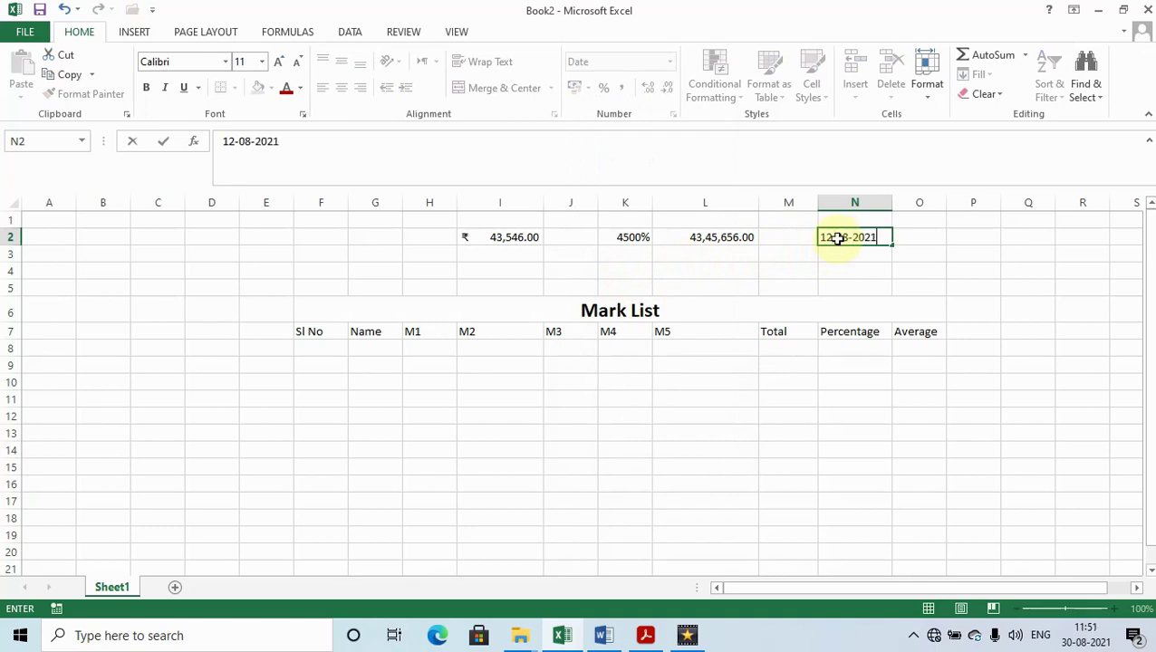
pyautogui.press('Return')
pyautogui.click(837, 237)
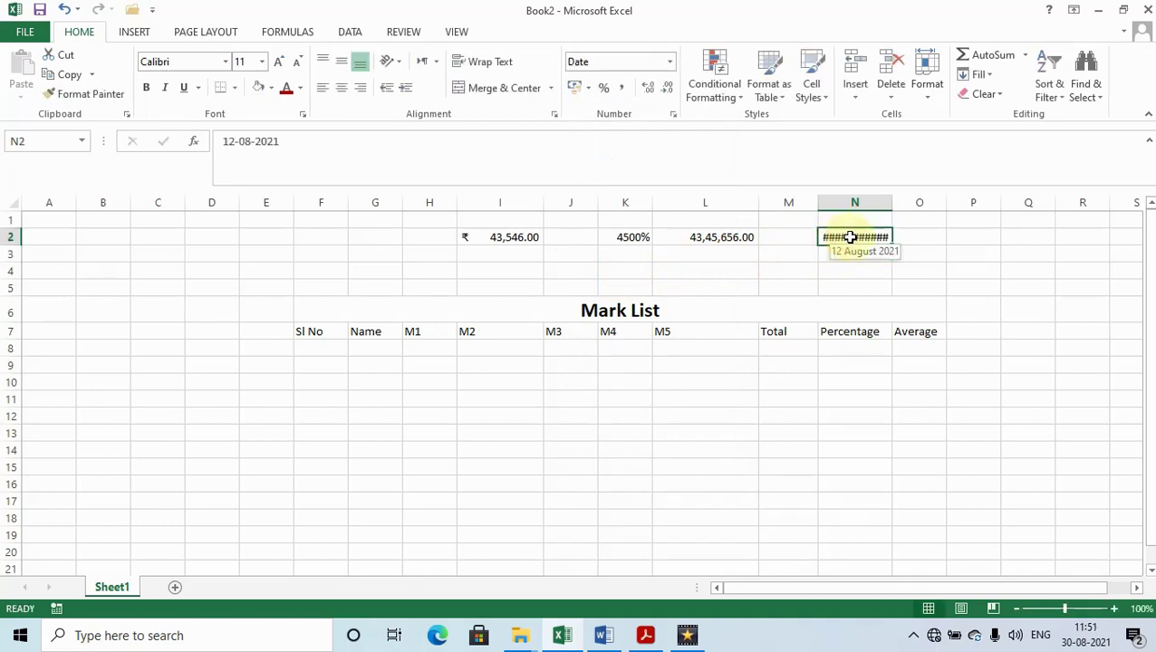
pyautogui.moveTo(892, 203); pyautogui.dragTo(914, 209)
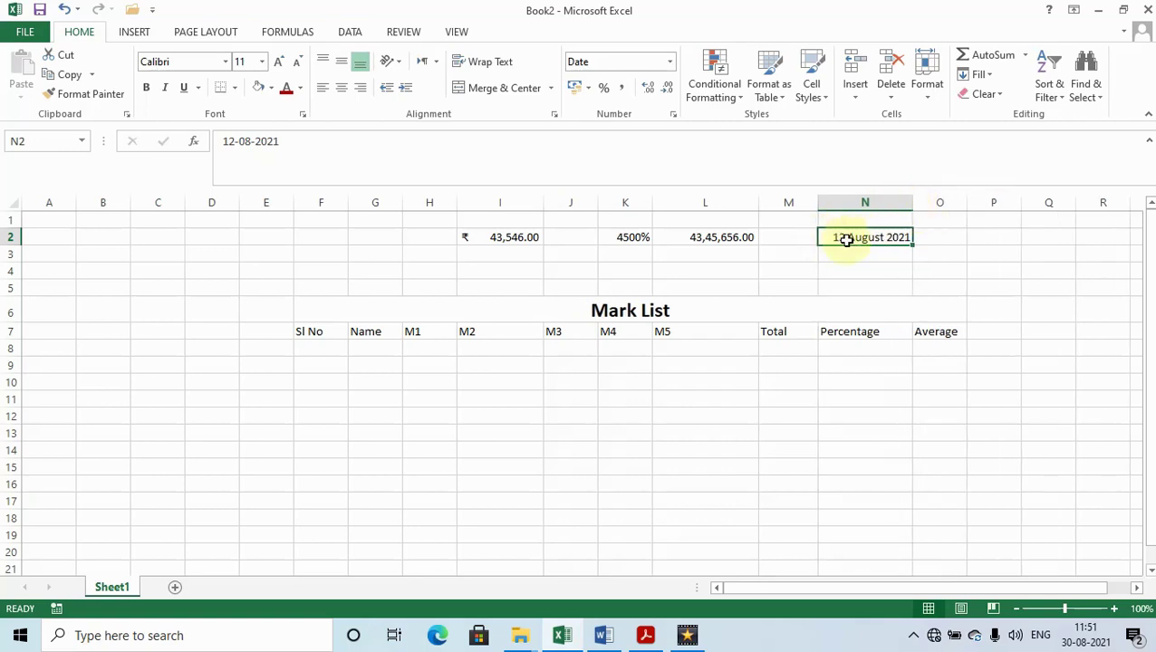
# Toggle N2 between Short Date and Long Date, ending on Long Date (12 August 2021).
pyautogui.click(671, 66)
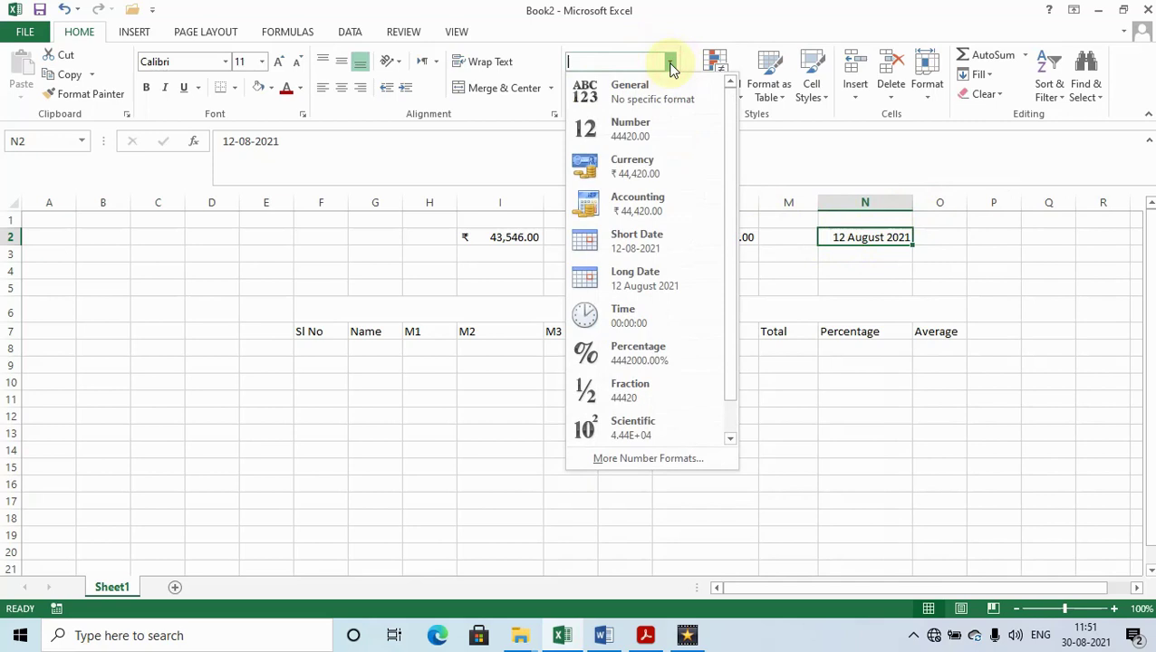
pyautogui.click(639, 245)
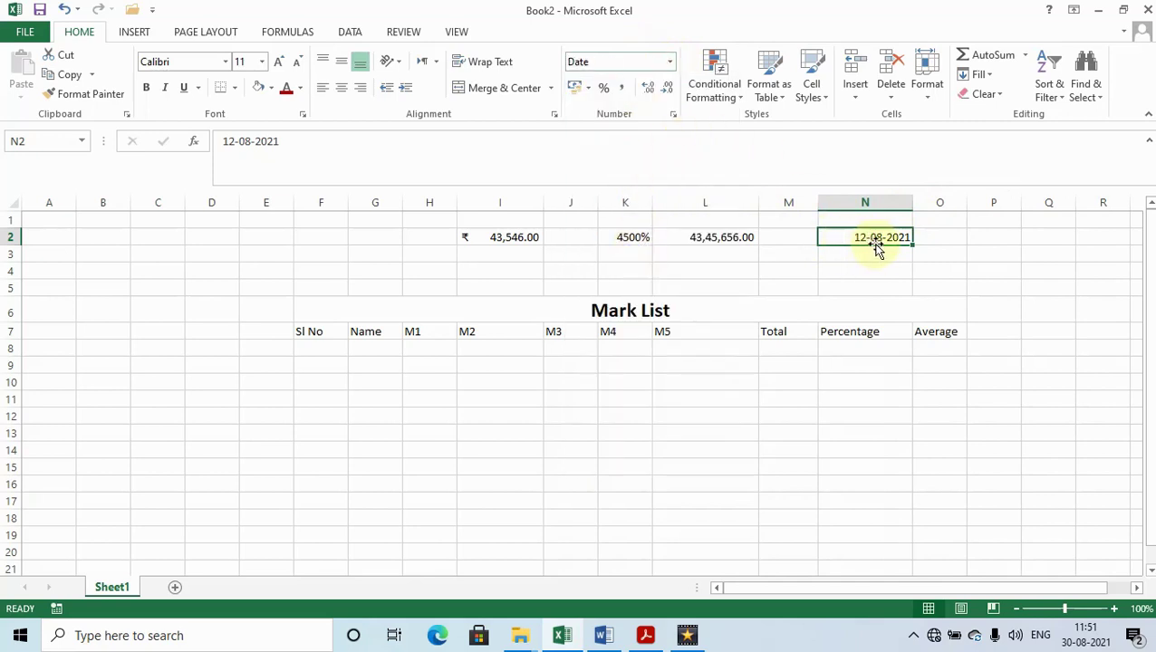
pyautogui.click(671, 62)
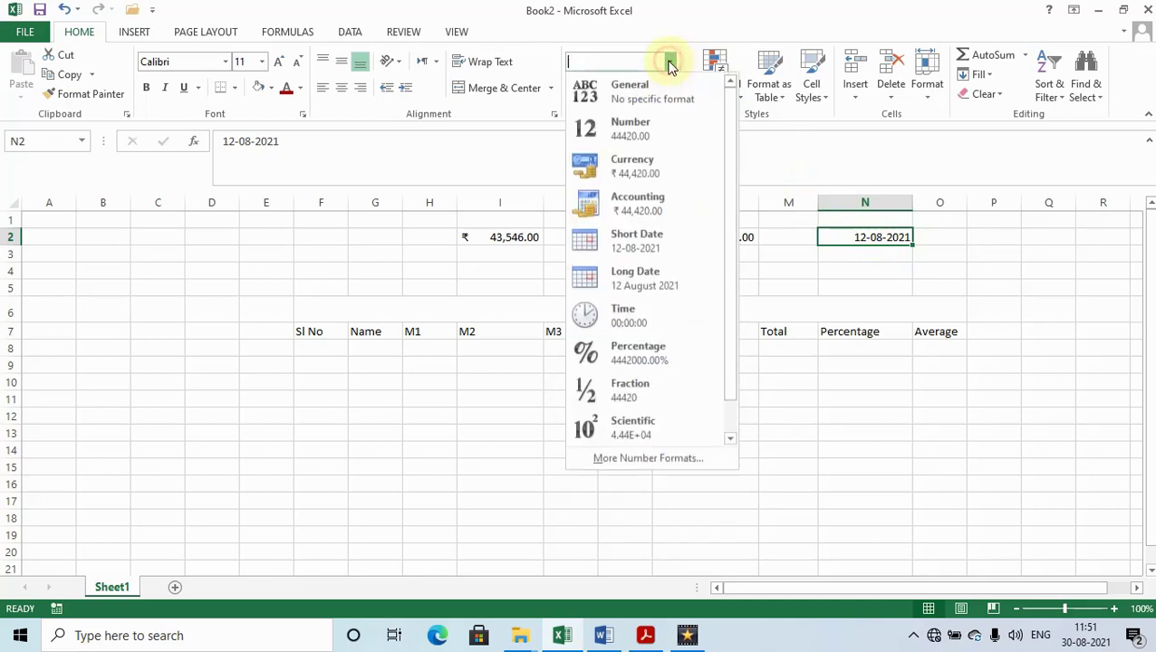
pyautogui.click(632, 289)
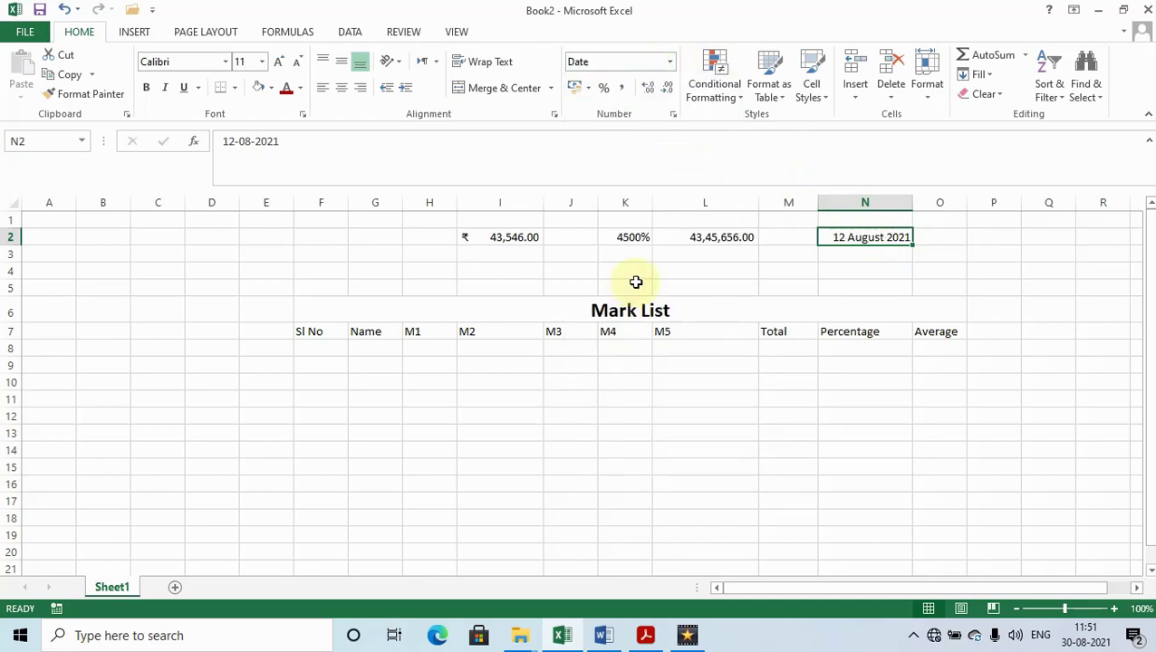
pyautogui.click(670, 61)
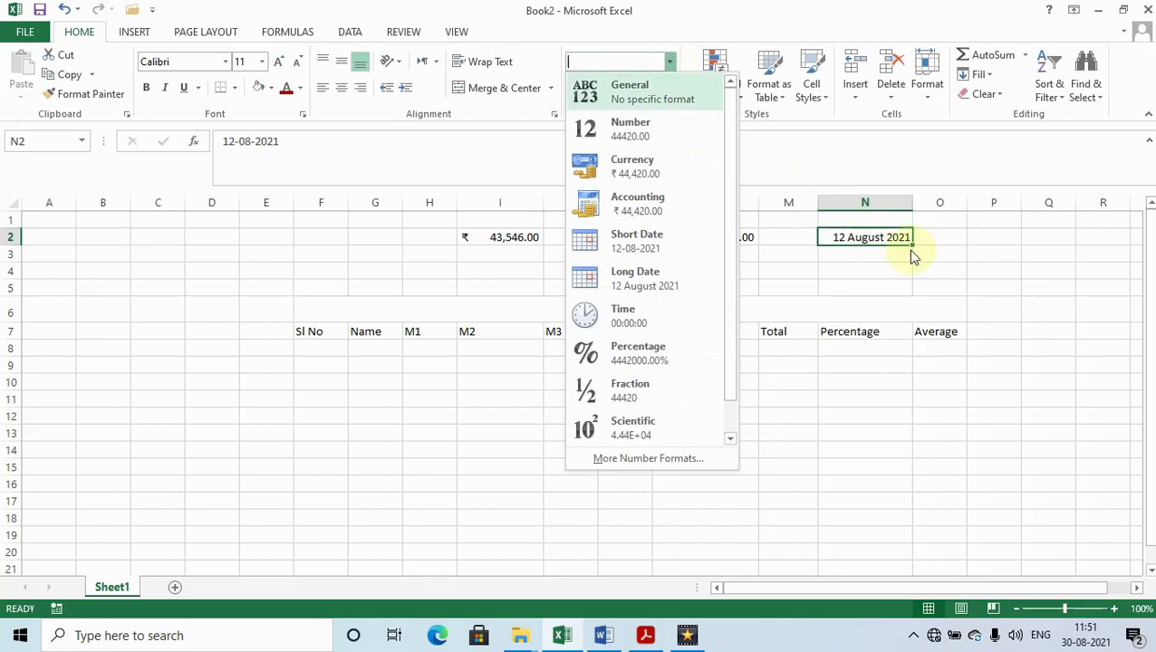
pyautogui.click(940, 241)
pyautogui.click(942, 241)
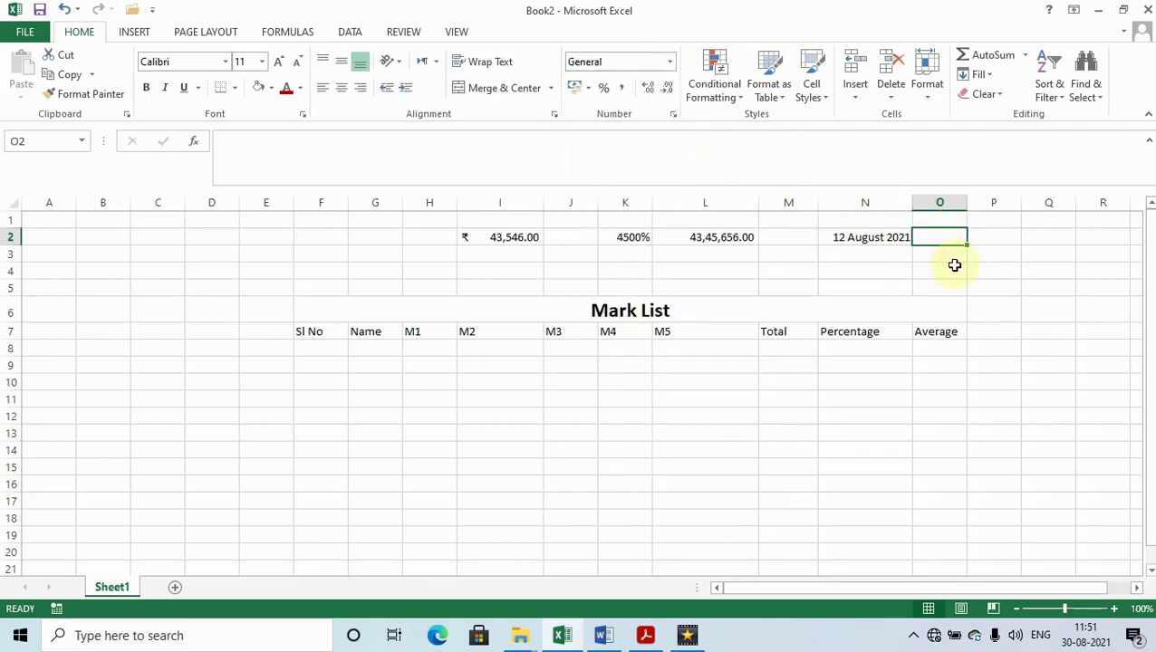
# Enter a value in O2 and apply the Time number format.
pyautogui.write('2:30')
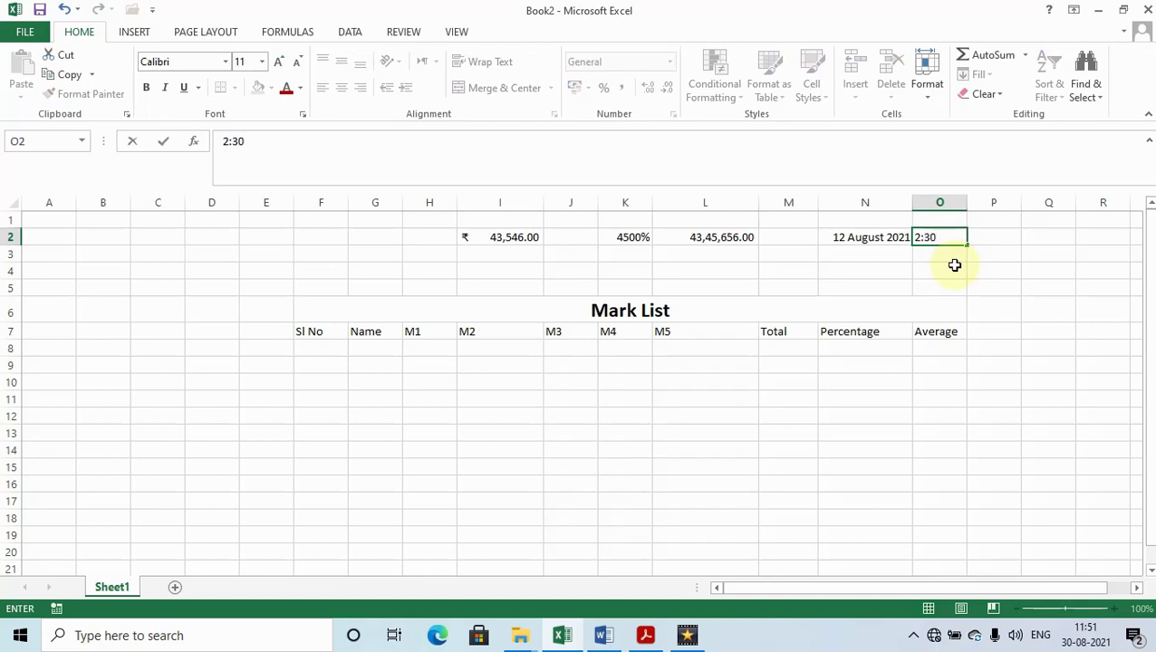
pyautogui.press('Return')
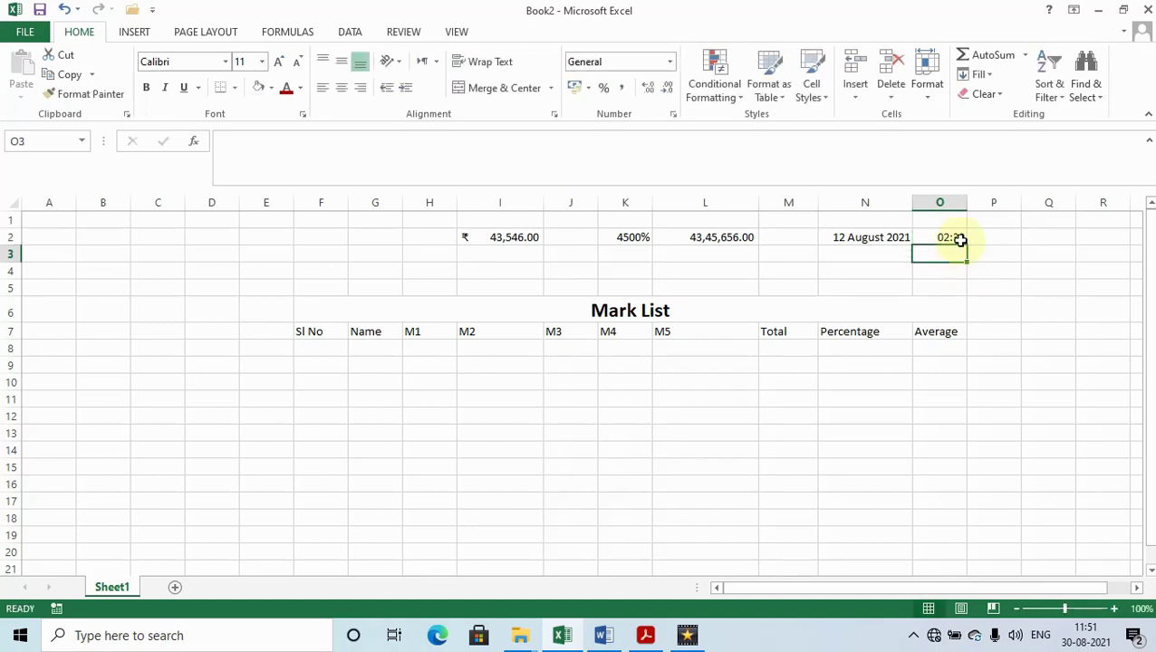
pyautogui.click(961, 240)
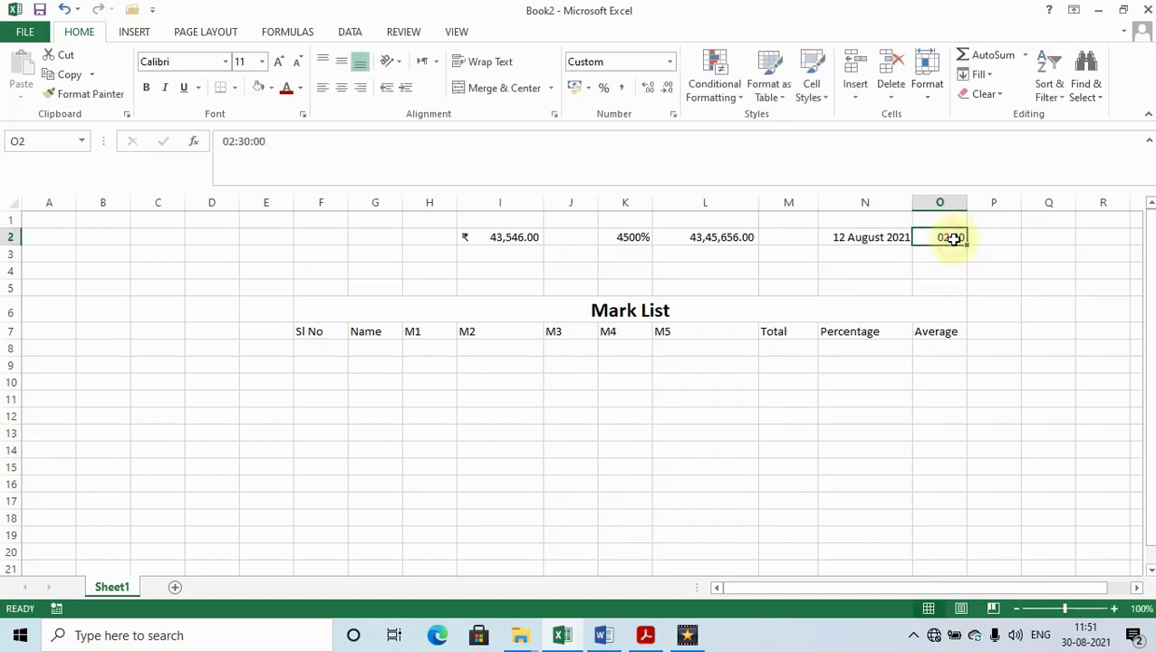
pyautogui.click(671, 62)
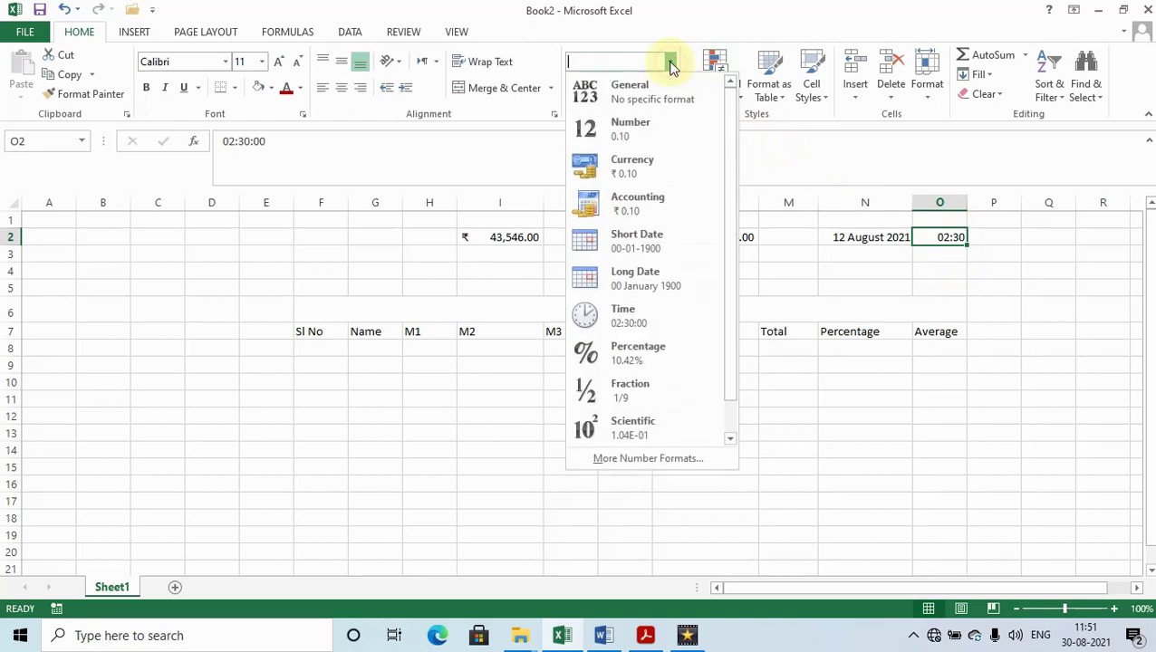
pyautogui.click(667, 323)
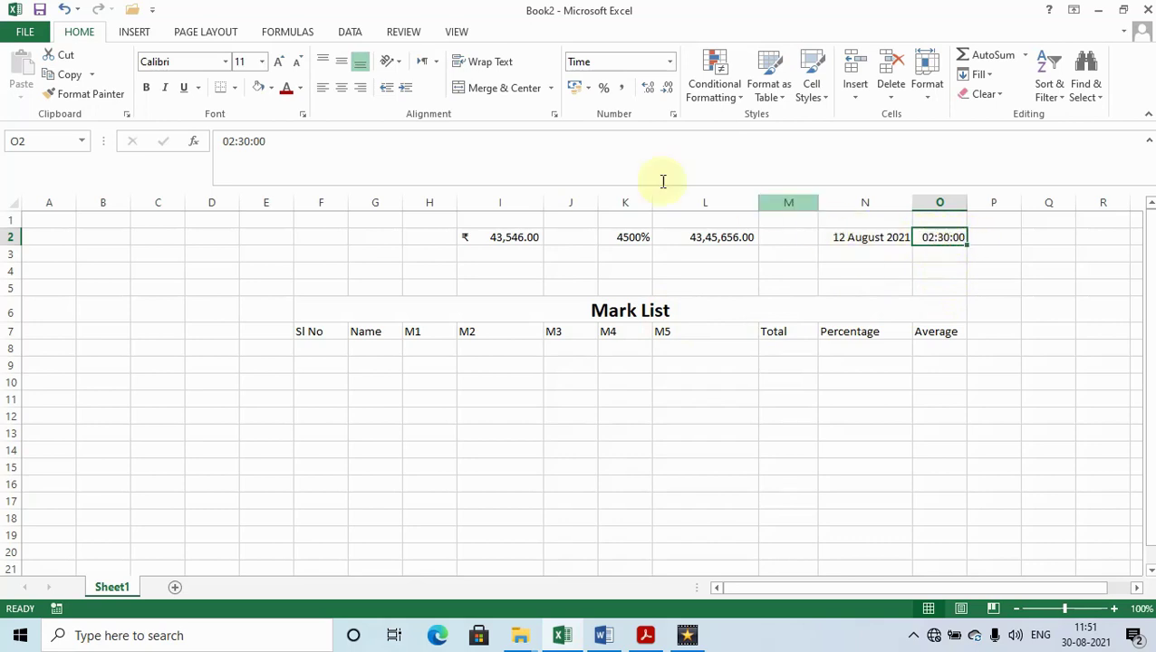
# Edit O2's hours in the formula bar so the time reads 23:30:00.
pyautogui.click(231, 142)
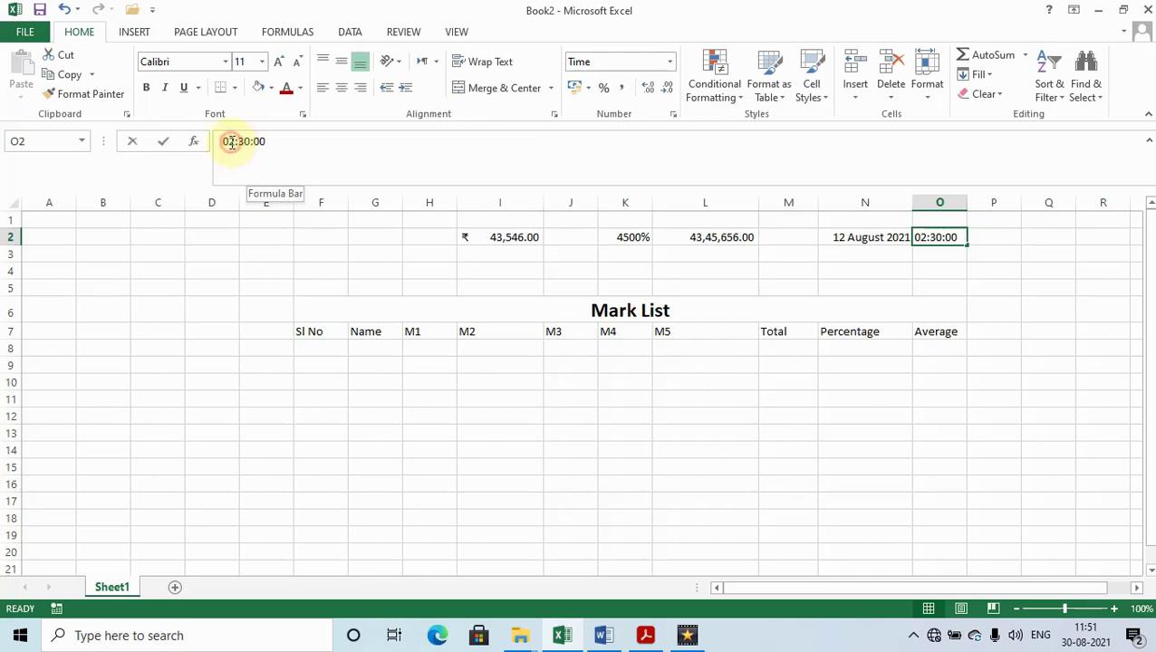
pyautogui.doubleClick(233, 142)
pyautogui.write('23')
pyautogui.click(892, 286)
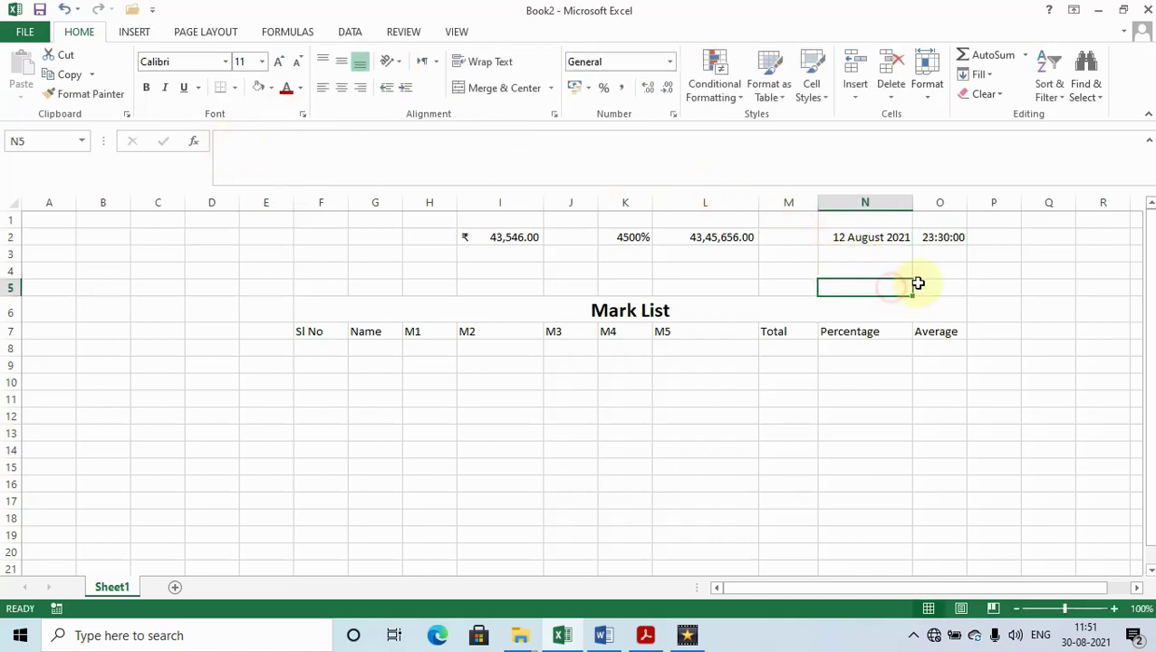
pyautogui.click(945, 240)
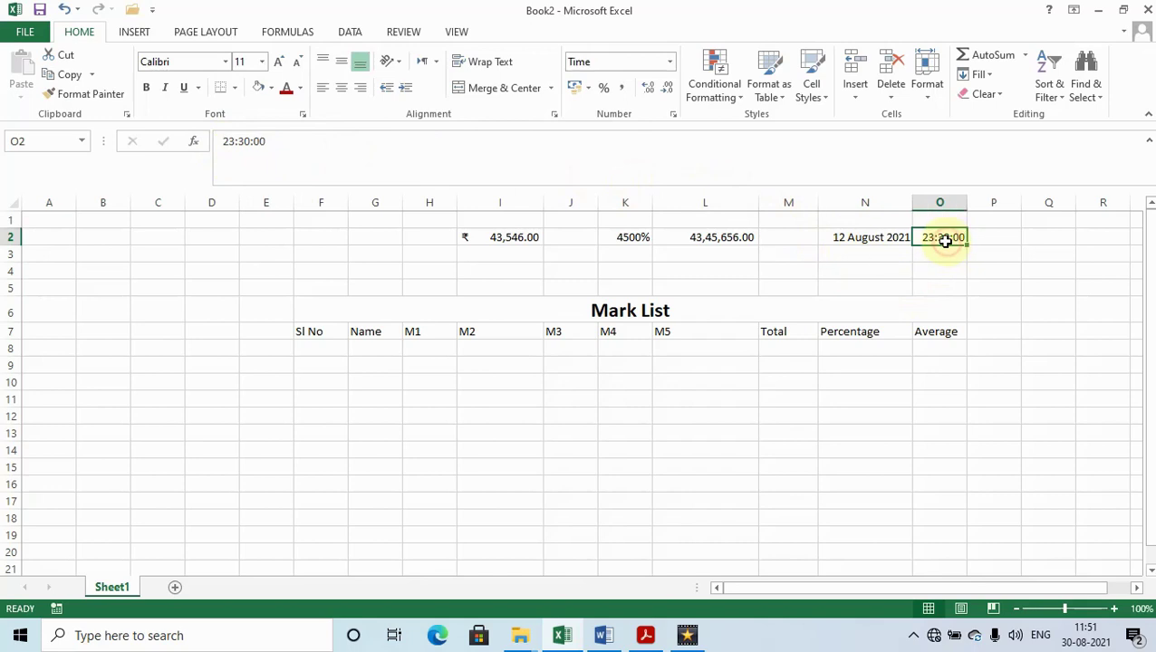
pyautogui.click(670, 62)
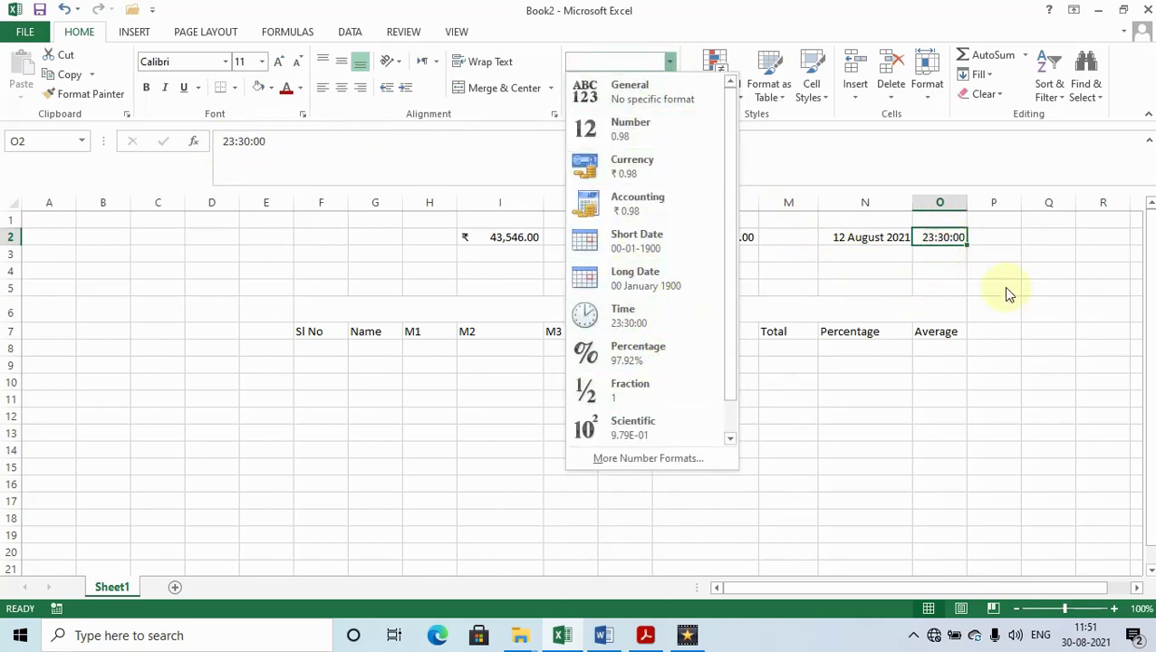
pyautogui.click(954, 286)
pyautogui.moveTo(409, 234); pyautogui.dragTo(955, 250)
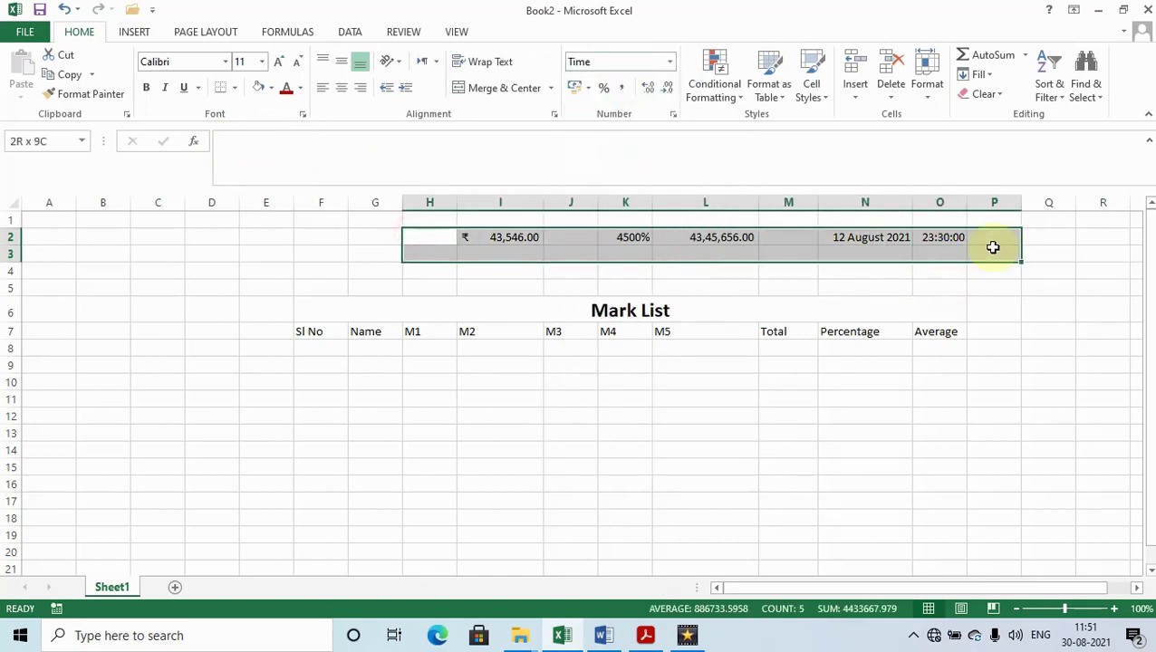
# Delete the sample values in H2:O3, then review Format Cells and the Number Format list unchanged.
pyautogui.press('Delete')
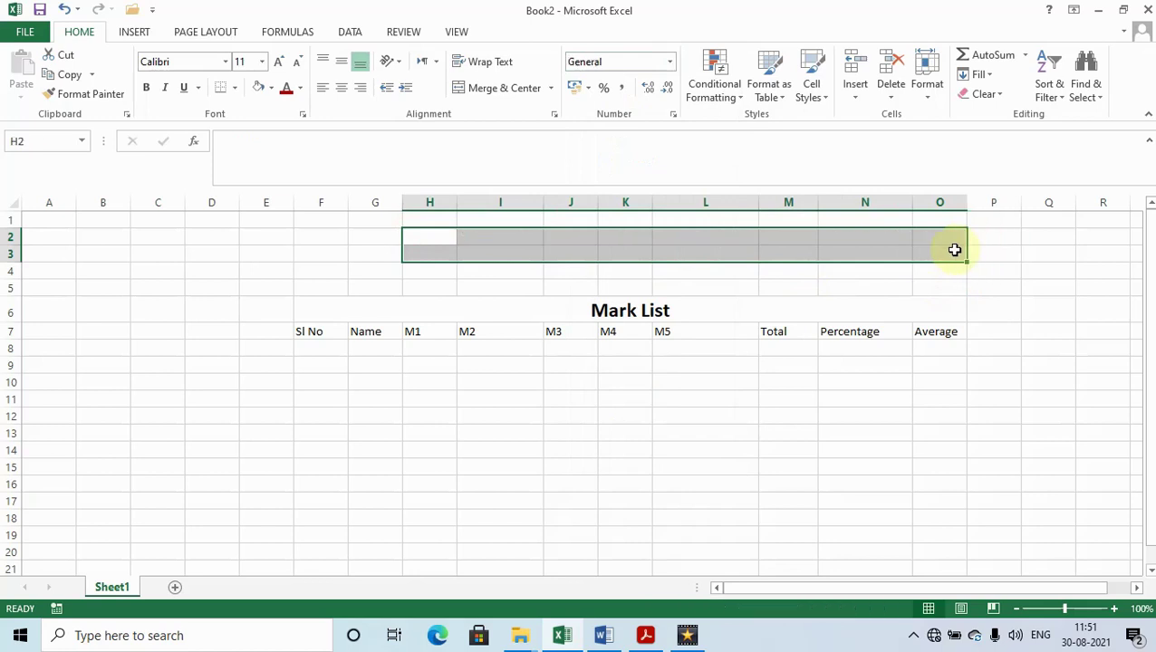
pyautogui.click(673, 116)
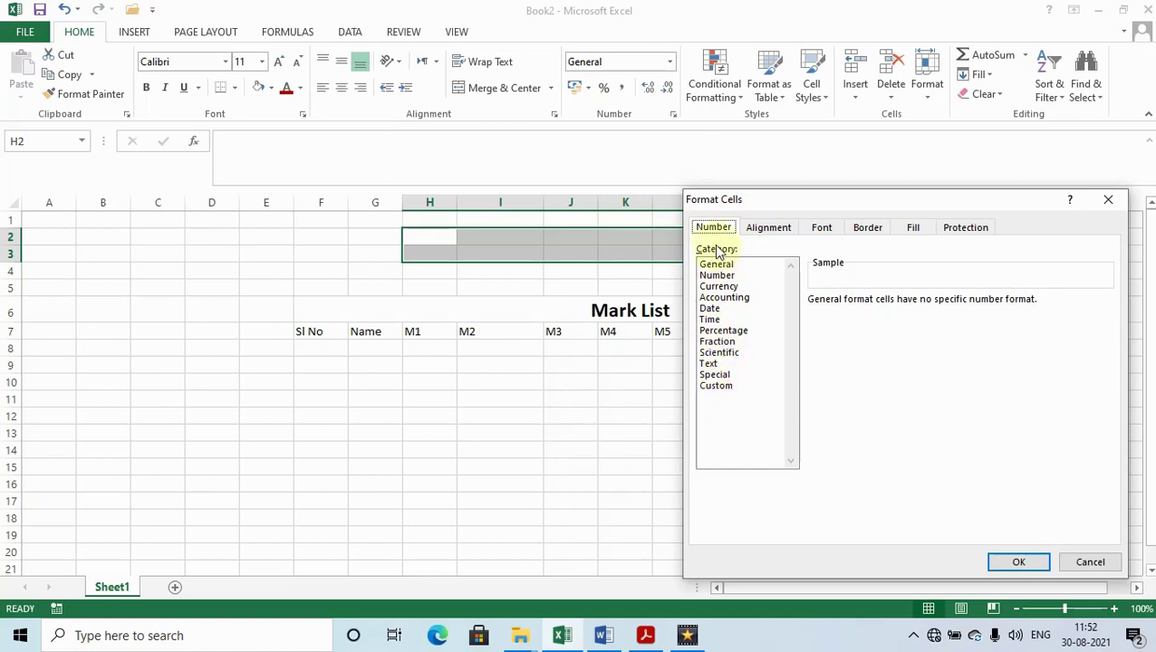
pyautogui.click(1110, 197)
pyautogui.click(584, 61)
pyautogui.click(672, 61)
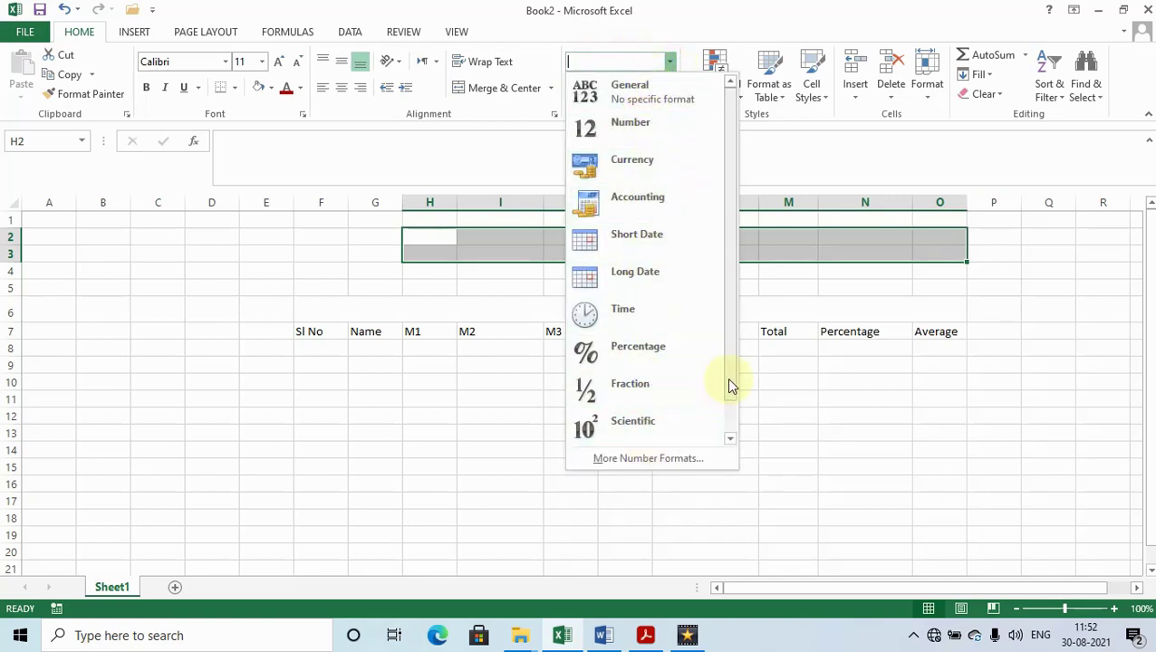
pyautogui.moveTo(725, 378); pyautogui.dragTo(726, 422)
pyautogui.click(495, 404)
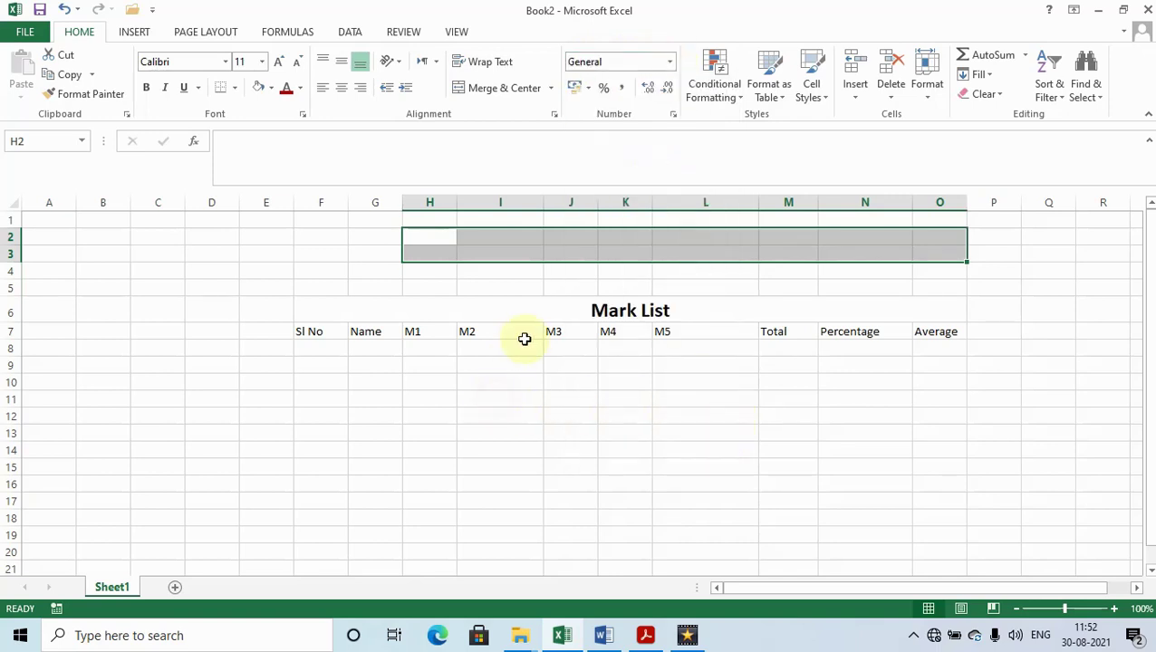
# Check a few cells around the Mark List table, then switch to the PDF book.
pyautogui.click(496, 308)
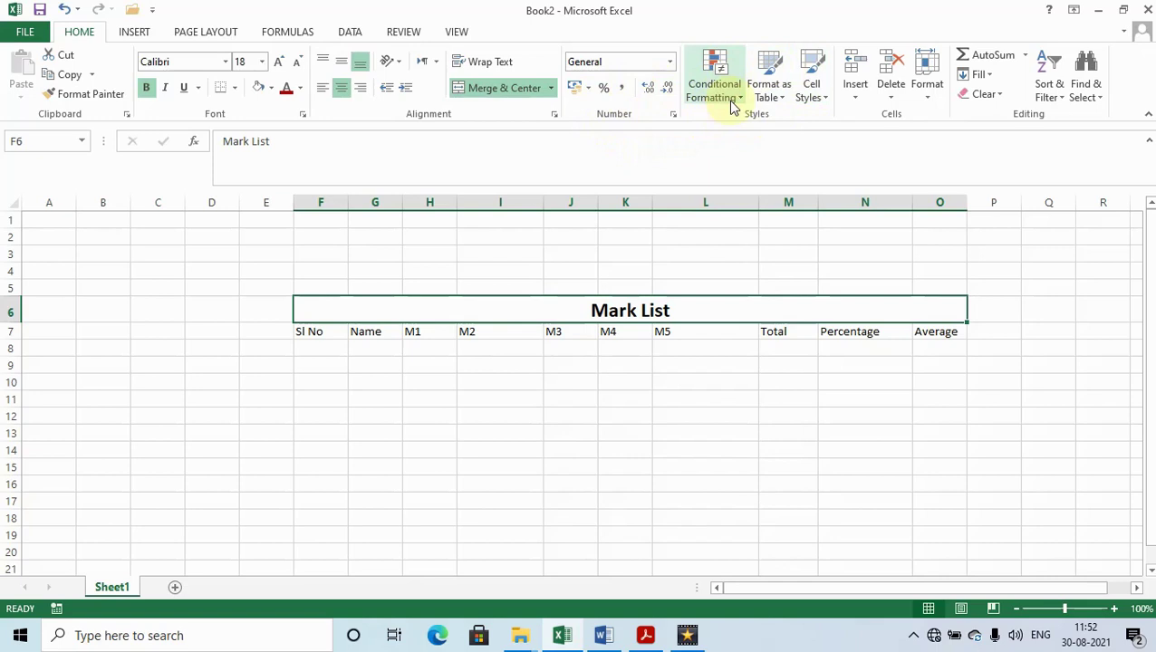
pyautogui.click(768, 380)
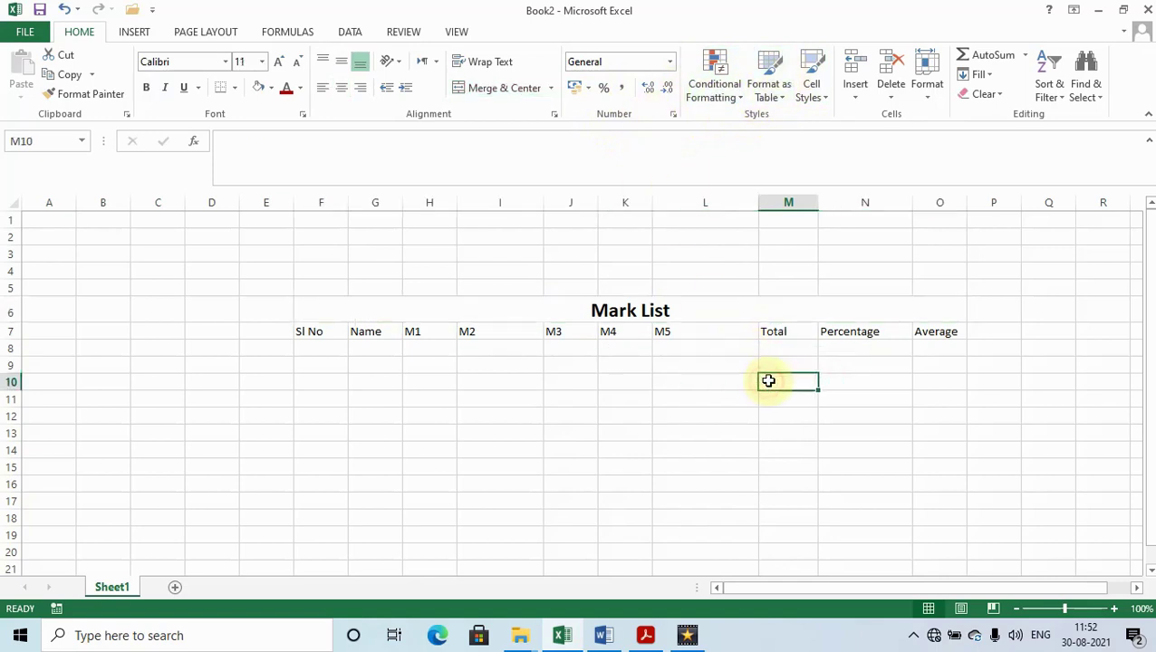
pyautogui.click(705, 255)
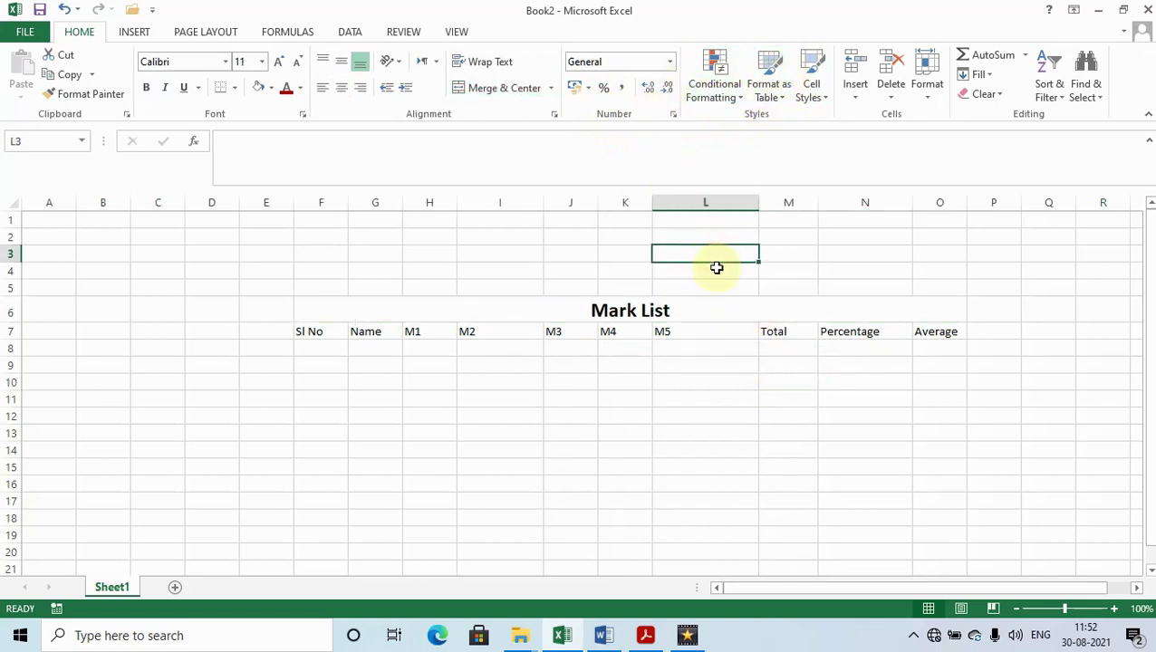
pyautogui.click(720, 414)
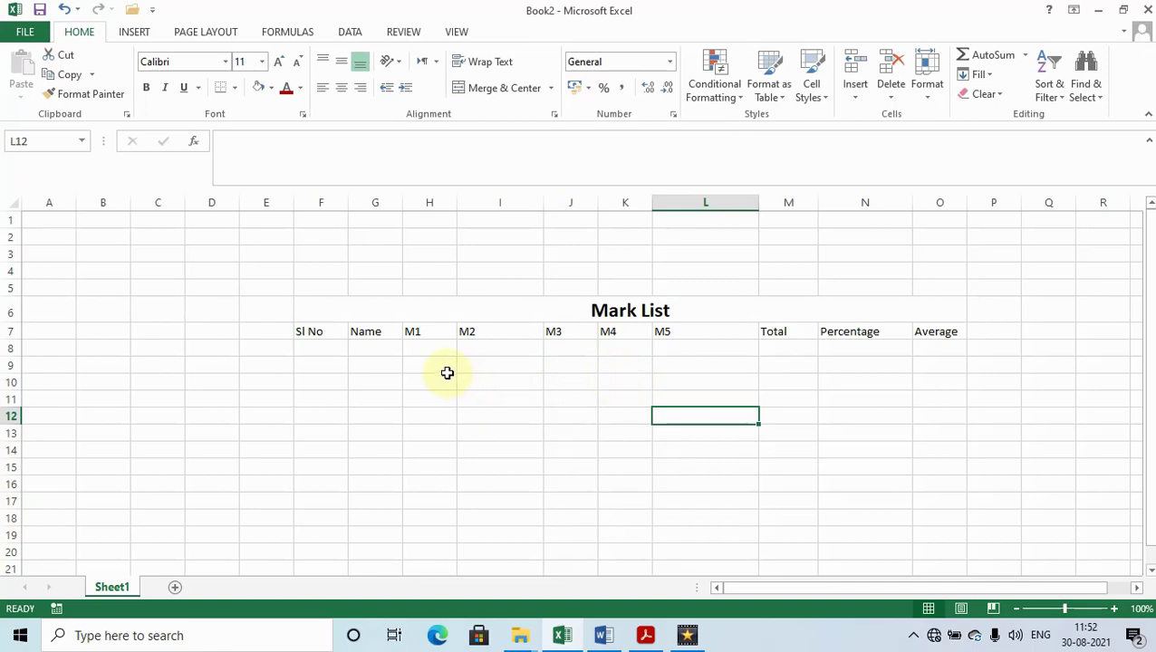
pyautogui.hotkey('alt', 'Tab')
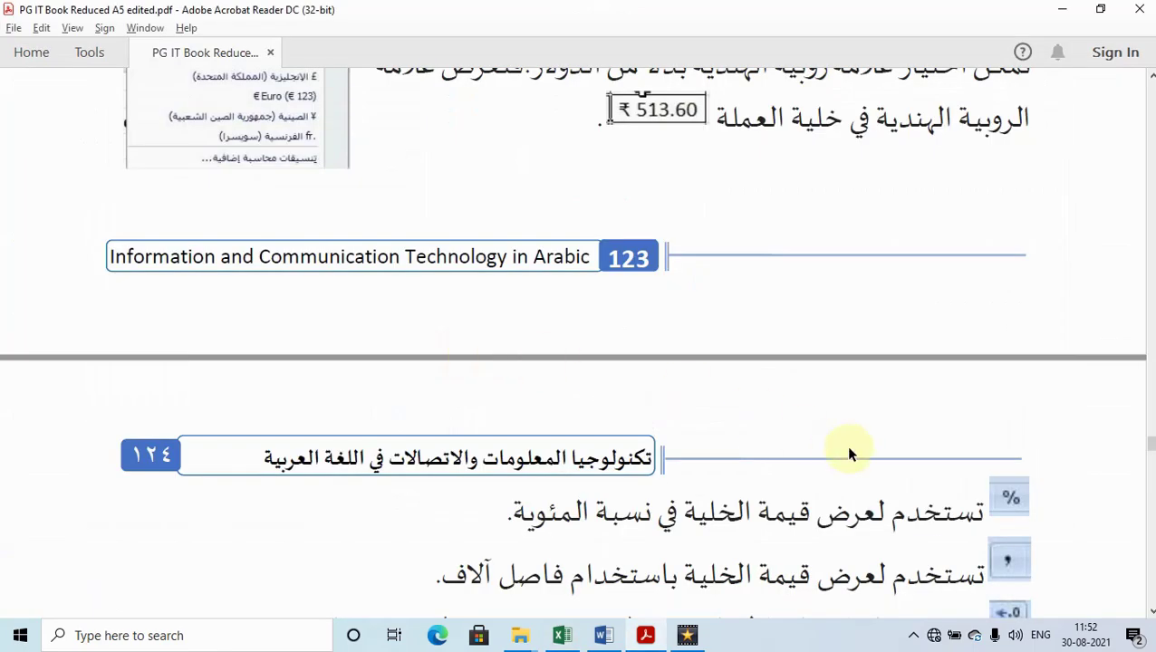
# Scroll the PDF to the Styles group section on page 124, then return to Excel.
pyautogui.scroll(-2, 870, 449)
pyautogui.scroll(-3, 746, 432)
pyautogui.scroll(-3, 711, 439)
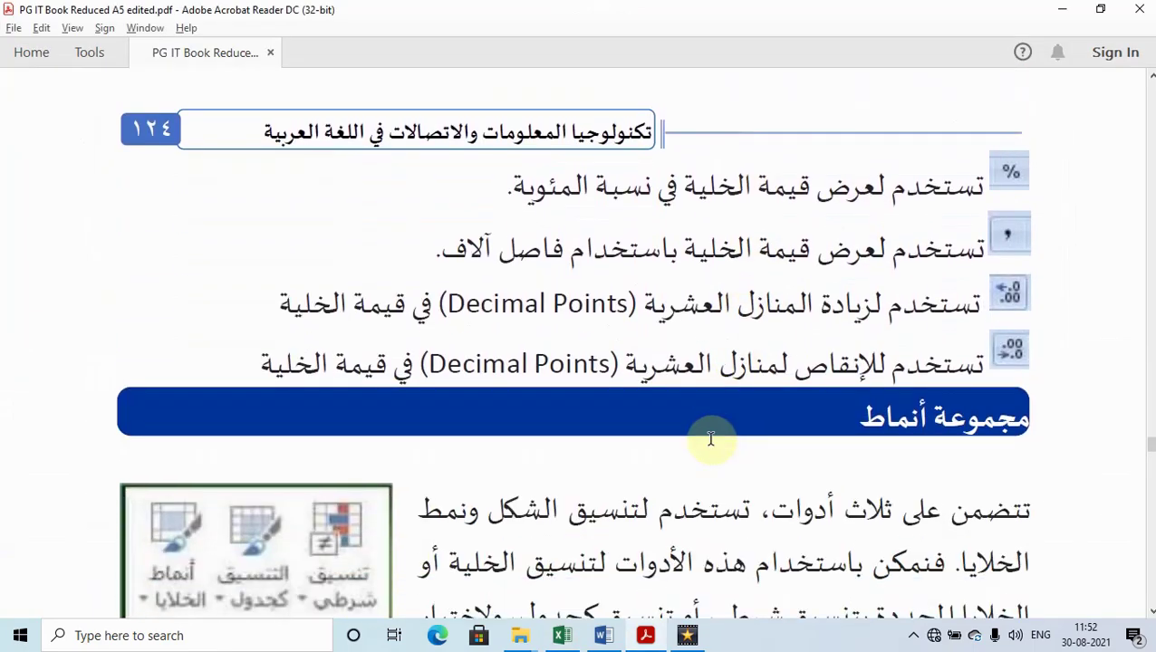
pyautogui.scroll(-3, 711, 438)
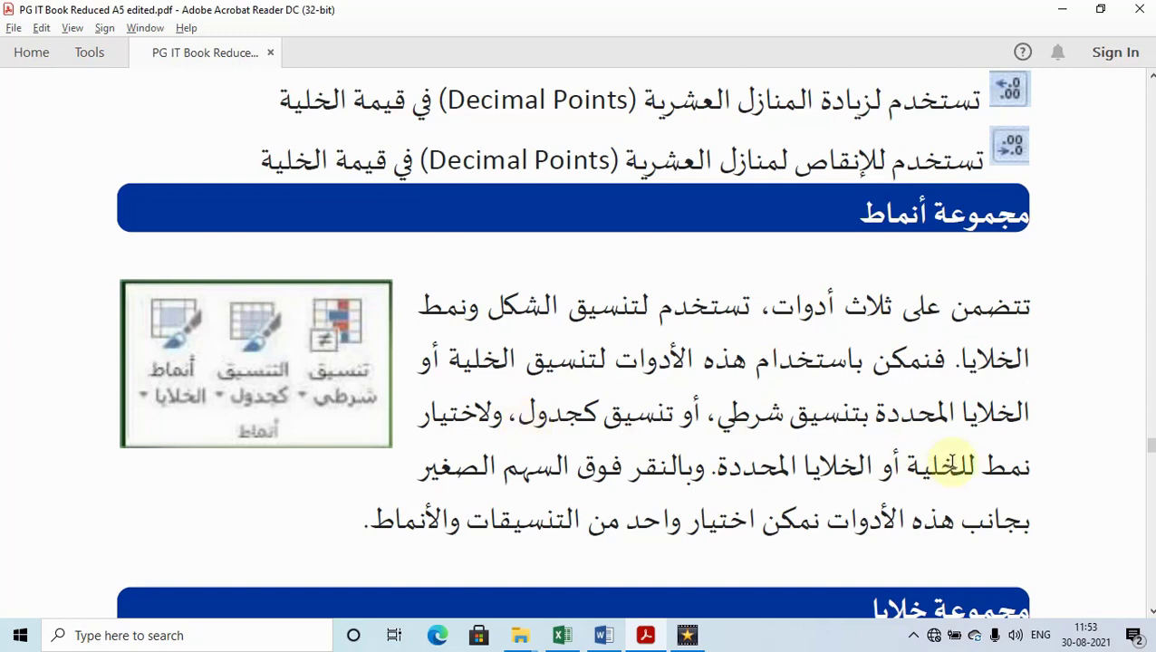
pyautogui.moveTo(580, 507)
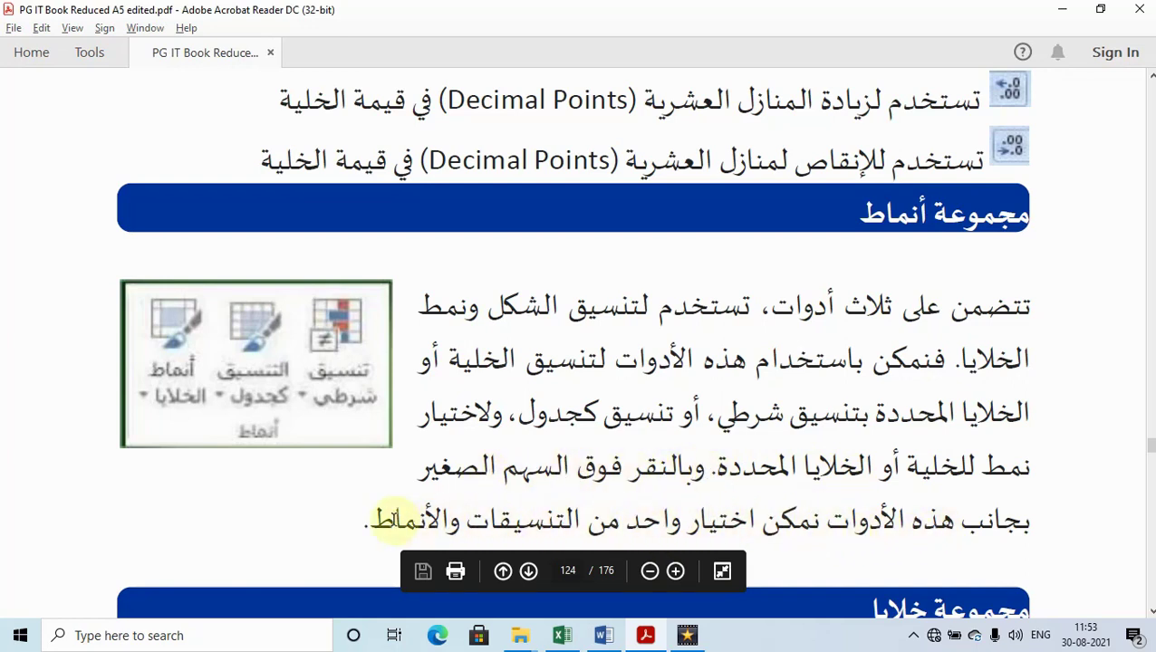
pyautogui.scroll(-1, 395, 519)
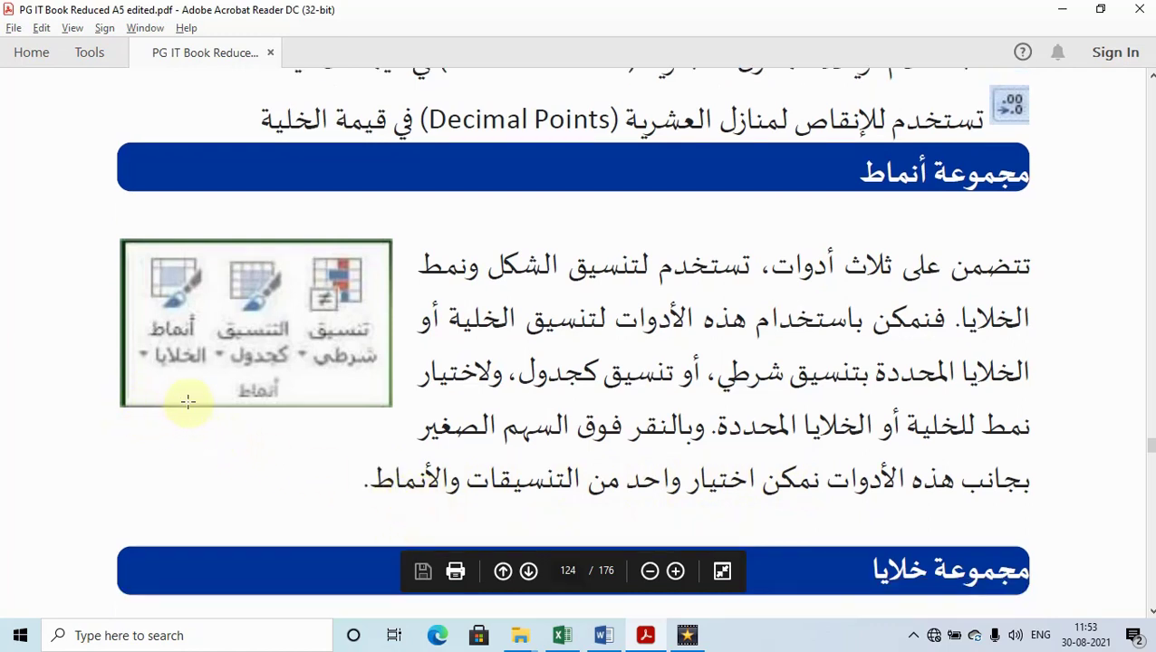
pyautogui.scroll(-1, 765, 467)
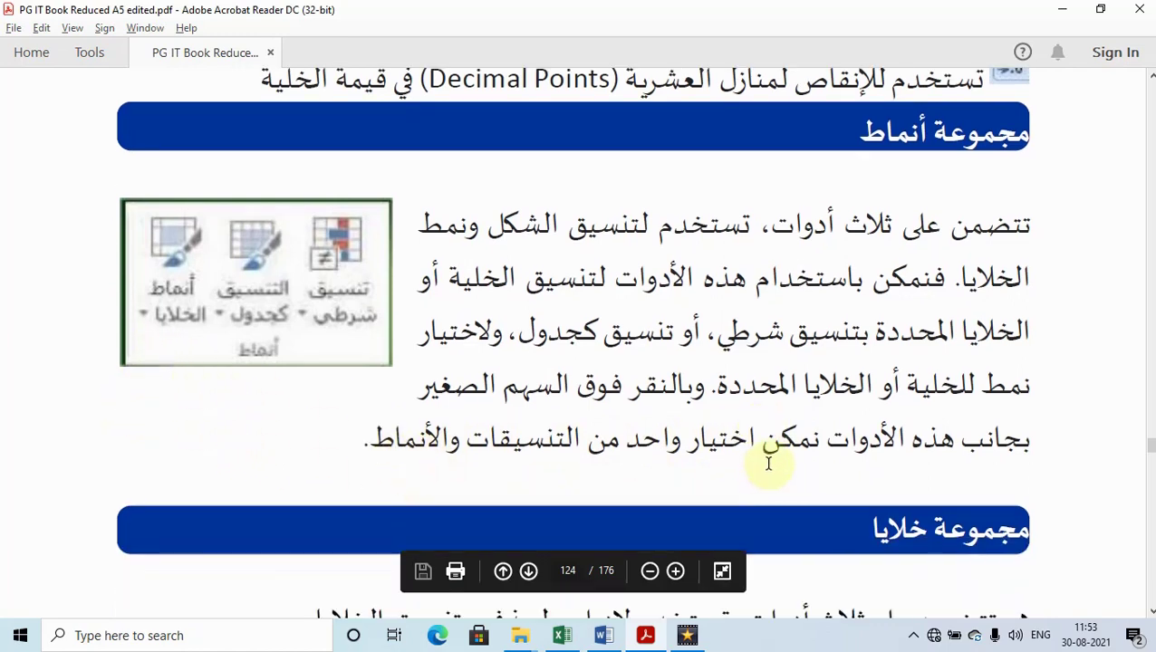
pyautogui.hotkey('alt', 'Tab')
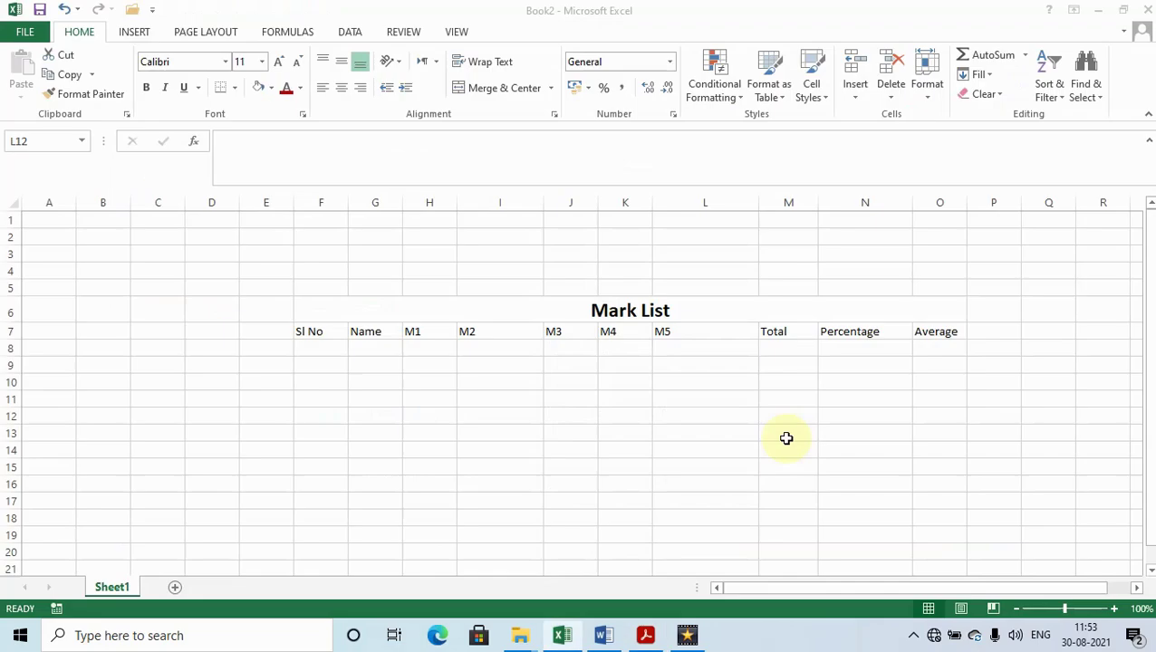
# Fill Sl No cells F8:F12 with the series 1 to 5 from a 1, 2 start.
pyautogui.click(743, 417)
pyautogui.click(485, 332)
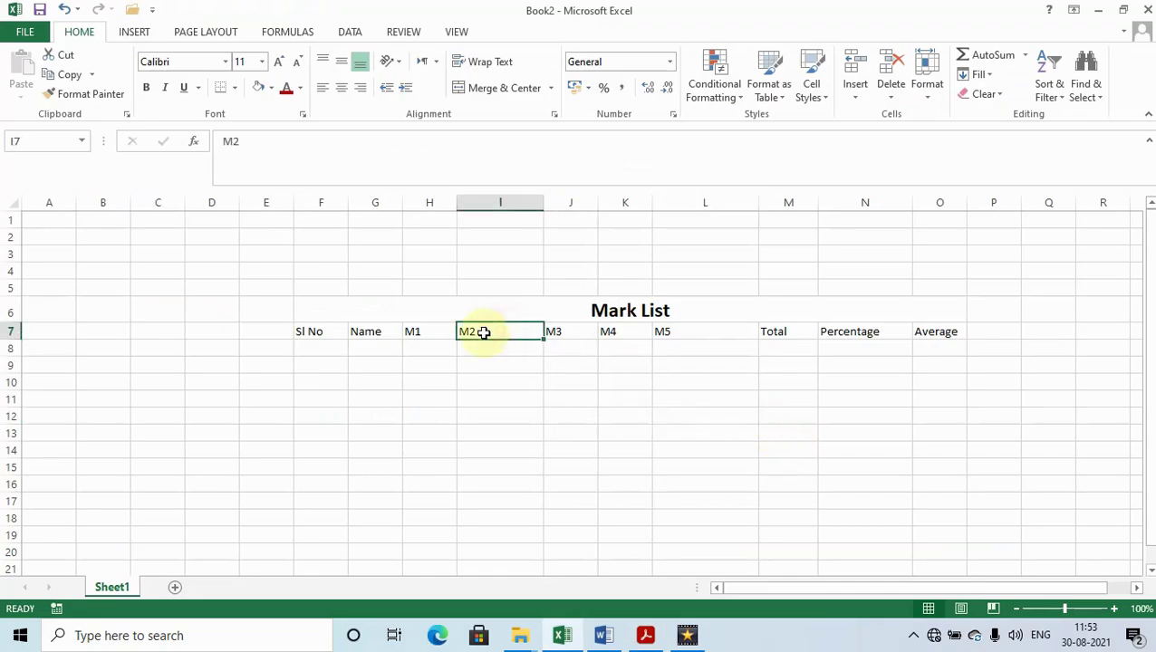
pyautogui.click(321, 350)
pyautogui.write('1')
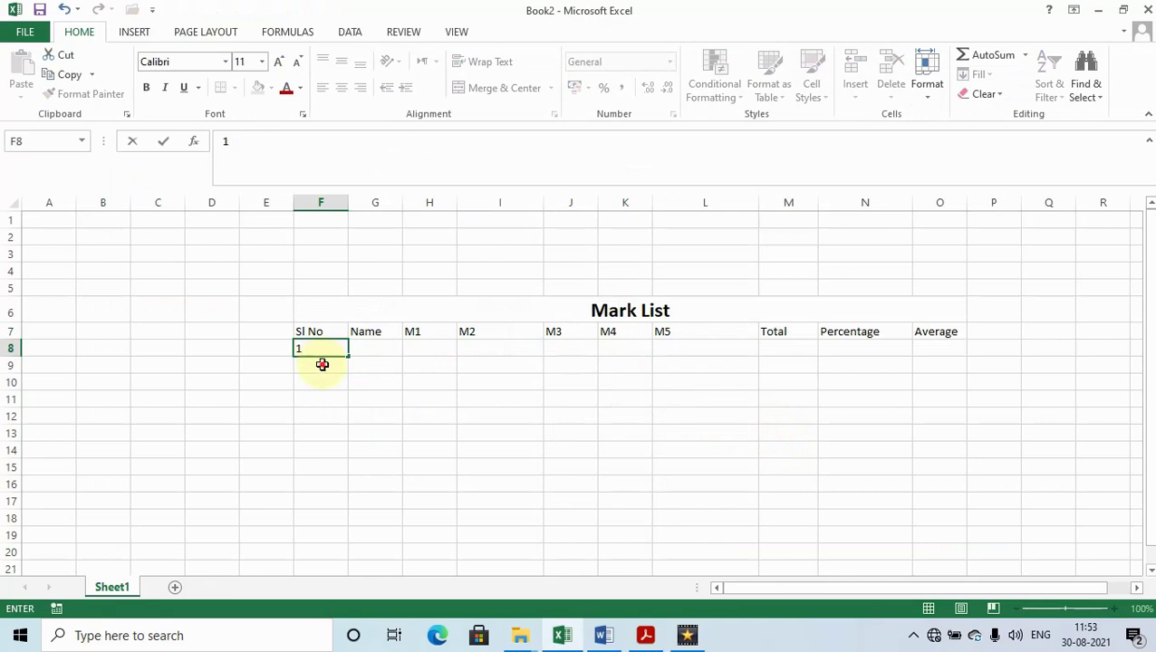
pyautogui.press('Return')
pyautogui.write('2')
pyautogui.press('Return')
pyautogui.click(335, 354)
pyautogui.moveTo(336, 360)
pyautogui.mouseDown()
pyautogui.moveTo(352, 371)
pyautogui.moveTo(346, 423)
pyautogui.mouseUp()
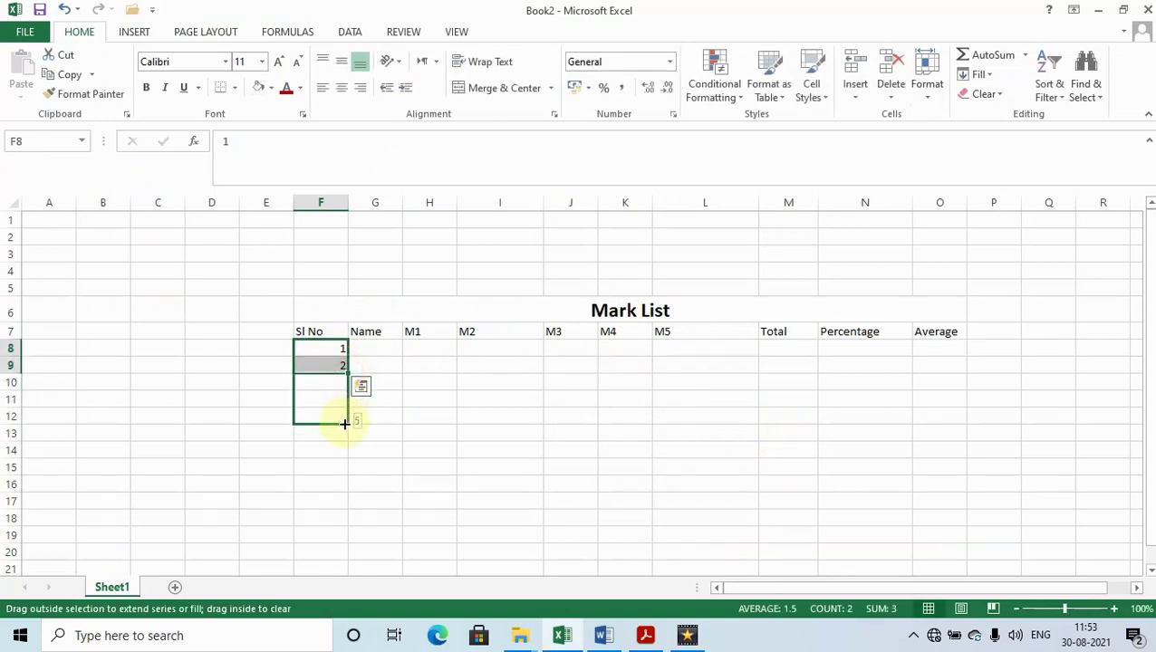
# Enter names a and b in G8:G9 and extend the pattern to G12 (a, b, a, b, a).
pyautogui.click(384, 350)
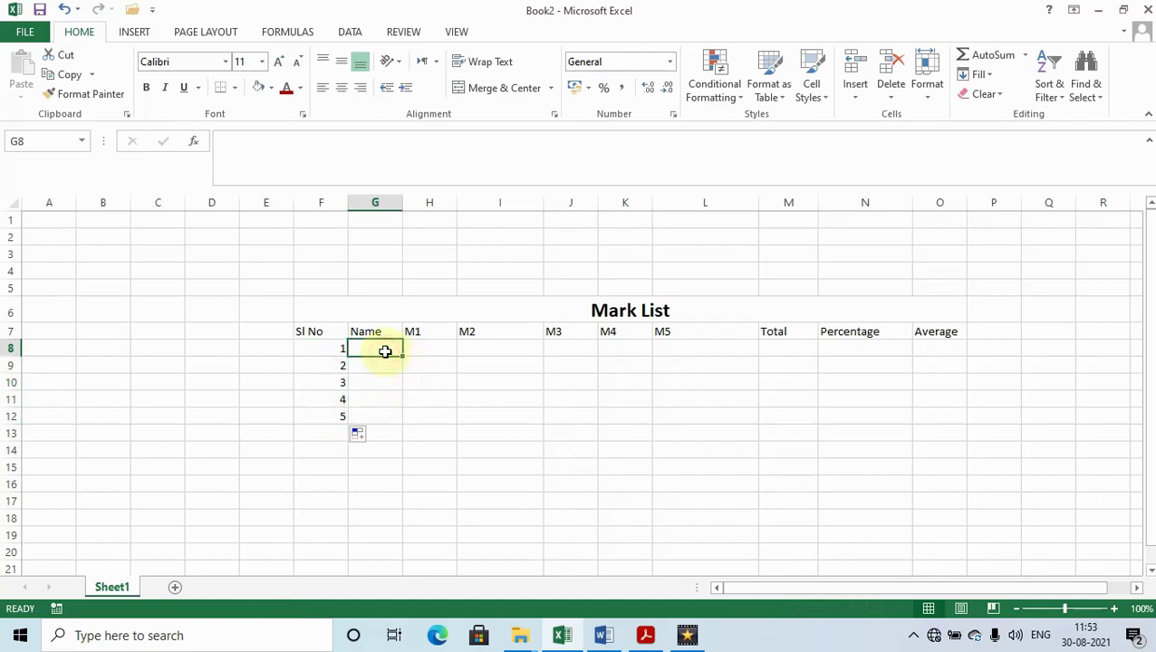
pyautogui.write('a')
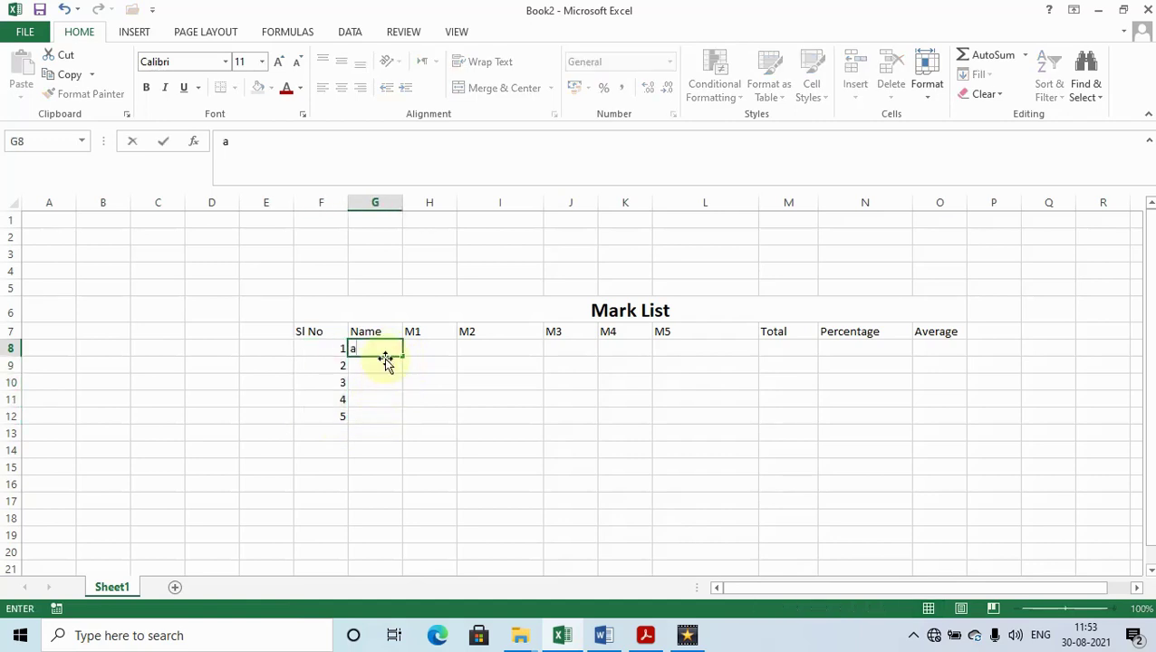
pyautogui.click(406, 380)
pyautogui.click(387, 353)
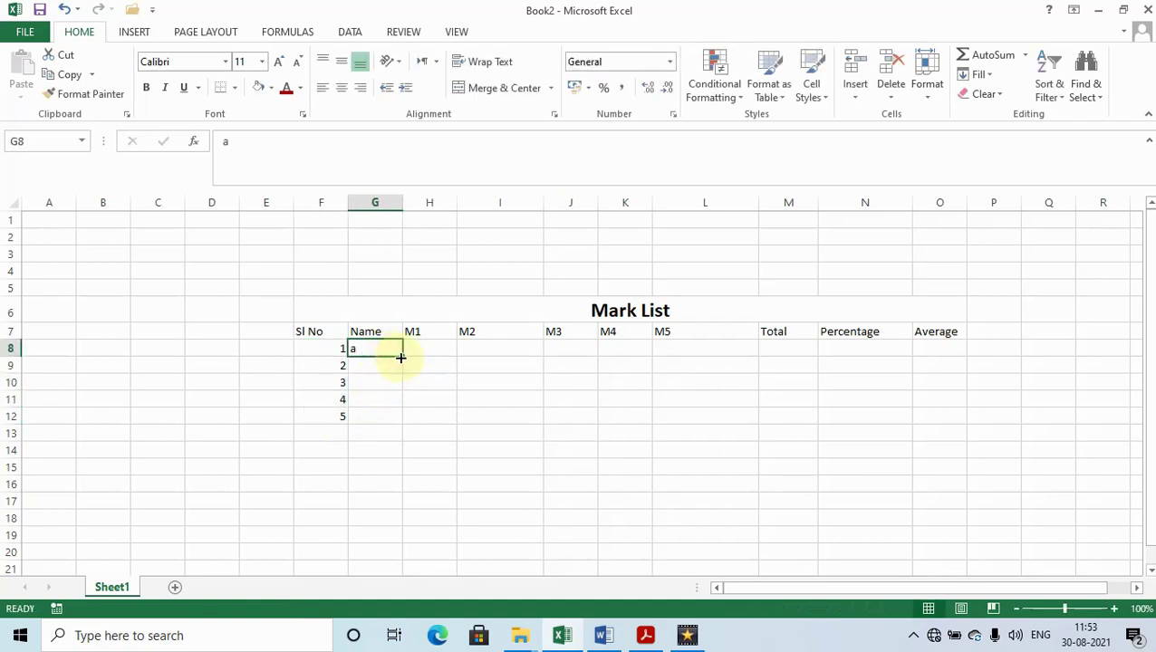
pyautogui.click(388, 364)
pyautogui.write('b')
pyautogui.click(377, 396)
pyautogui.moveTo(376, 351)
pyautogui.mouseDown()
pyautogui.moveTo(394, 375)
pyautogui.moveTo(395, 421)
pyautogui.mouseUp()
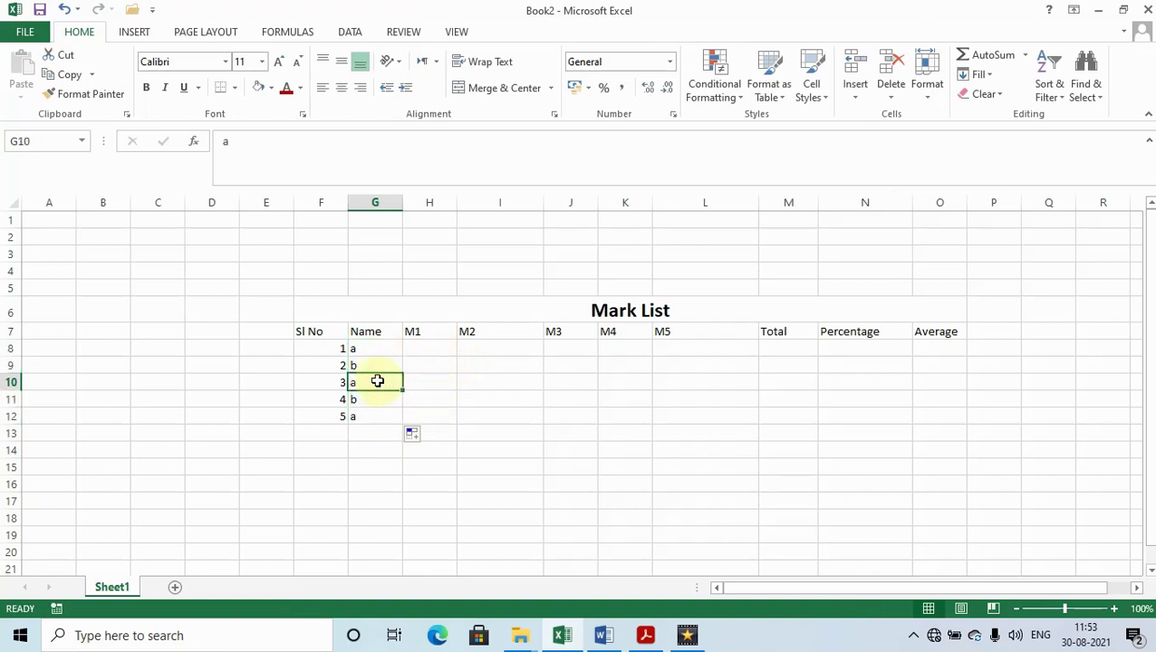
pyautogui.click(375, 416)
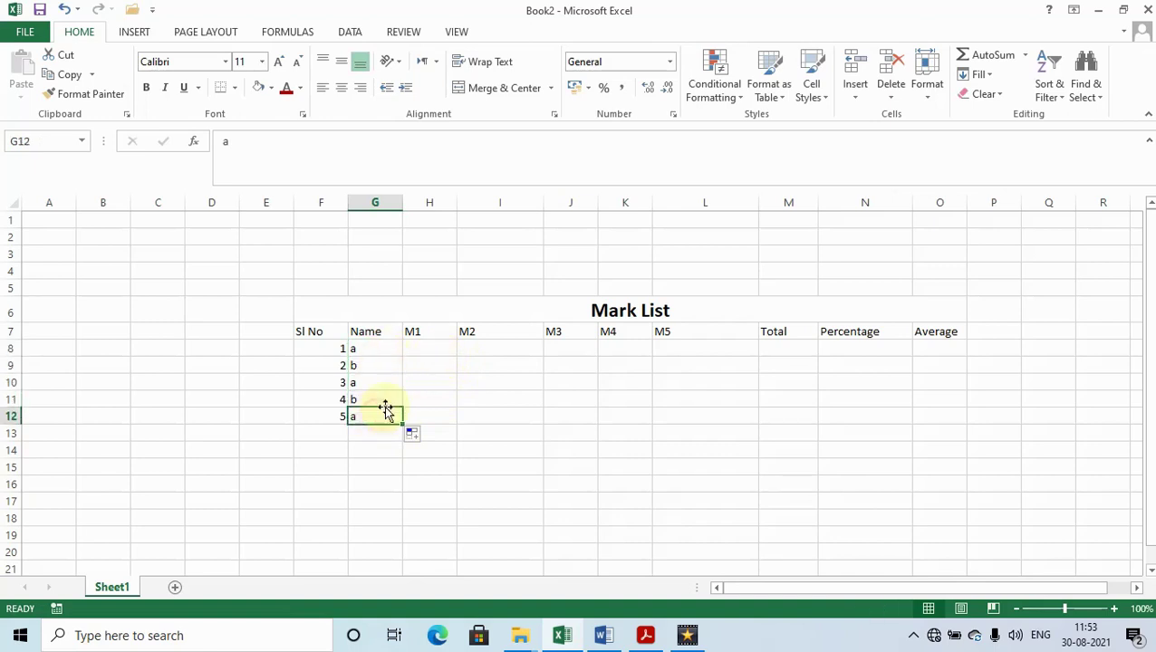
pyautogui.click(392, 360)
pyautogui.click(425, 349)
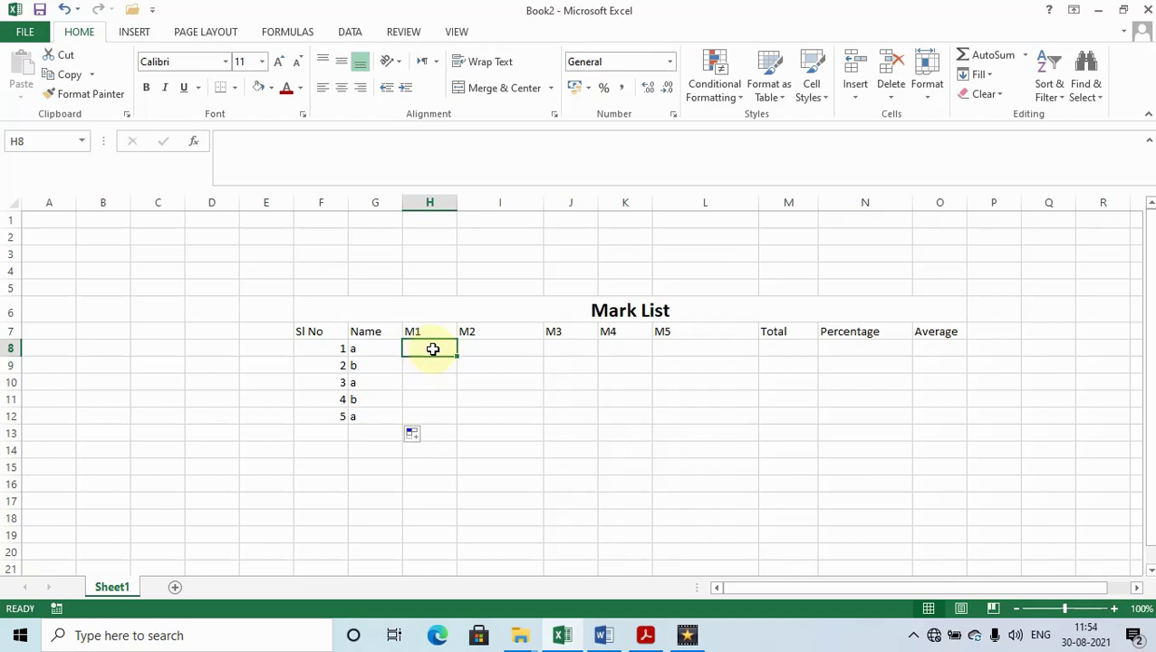
# Enter the M1 marks in H8:H12: 34, 45, 23, 34, 23.
pyautogui.write('34')
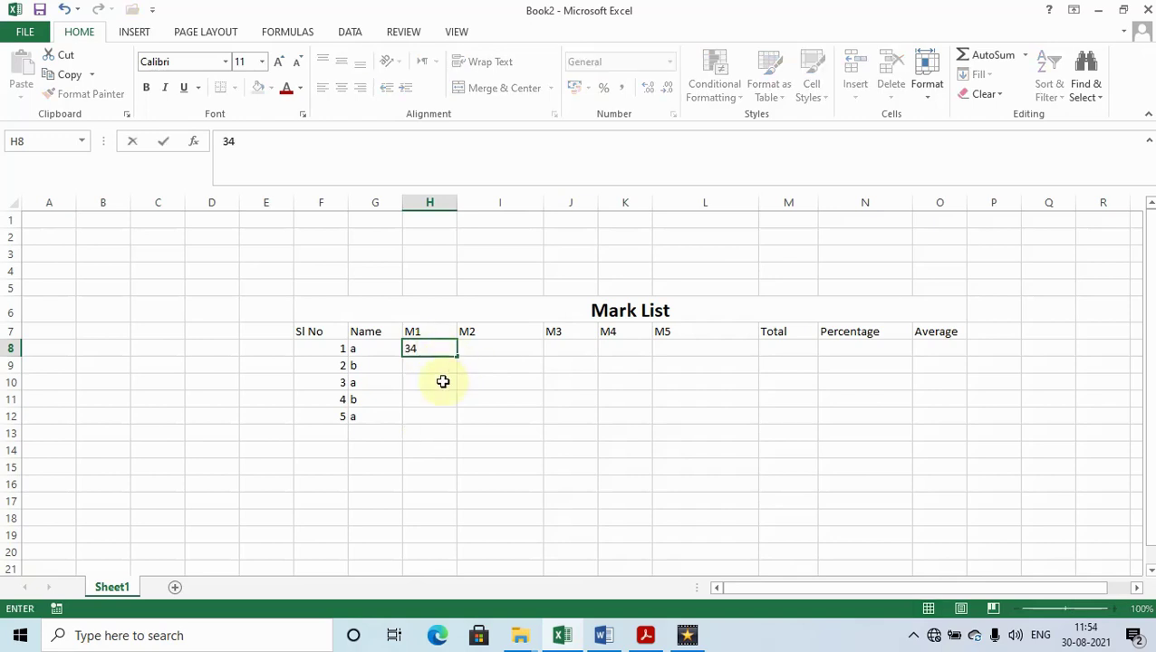
pyautogui.click(431, 367)
pyautogui.write('45')
pyautogui.click(435, 398)
pyautogui.write('34')
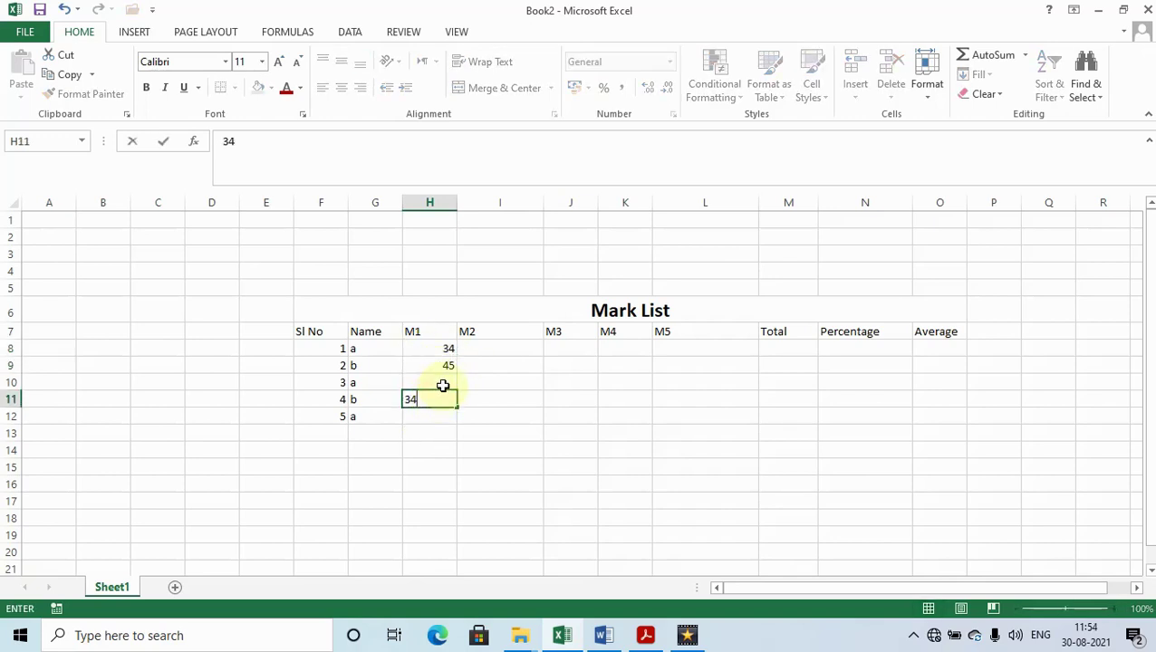
pyautogui.click(444, 382)
pyautogui.write('23')
pyautogui.click(445, 417)
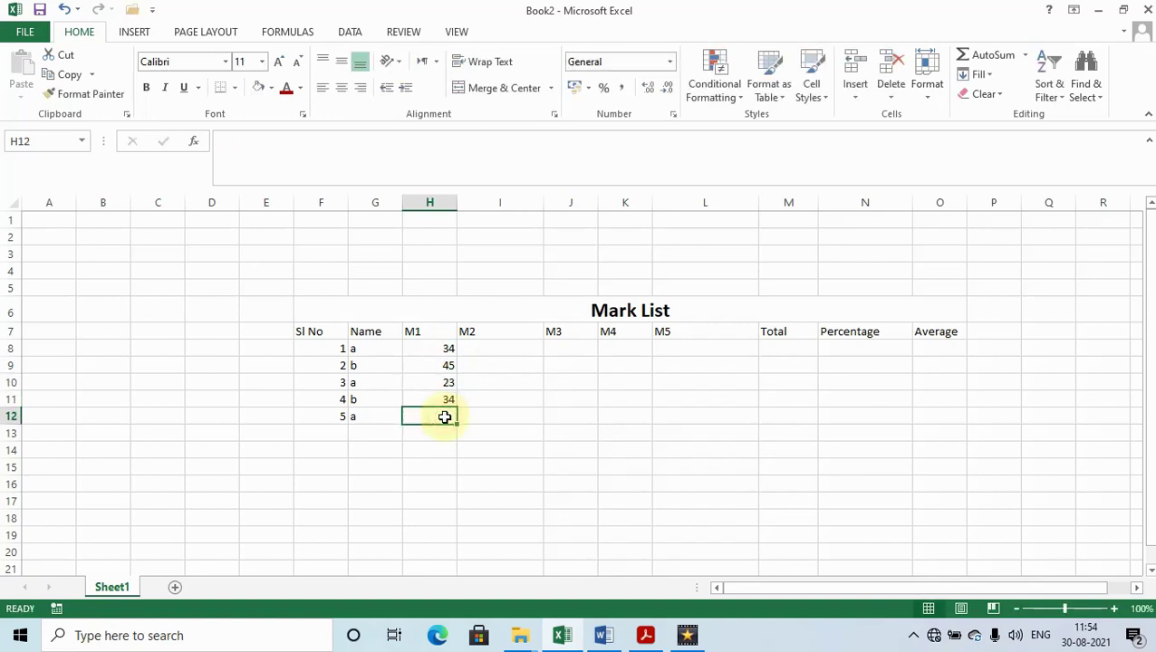
pyautogui.write('23')
pyautogui.click(491, 366)
# Enter the M2 marks in I8:I12: 455, 23, 45, 23, 42.
pyautogui.click(498, 348)
pyautogui.write('455')
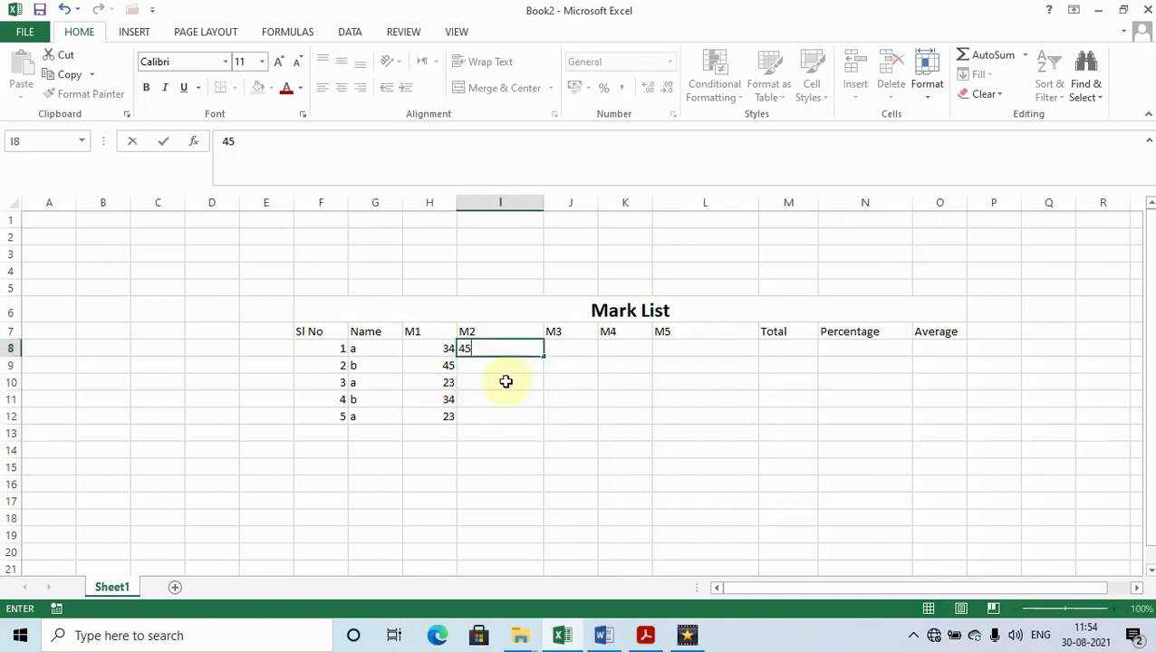
pyautogui.click(505, 382)
pyautogui.click(491, 362)
pyautogui.write('23')
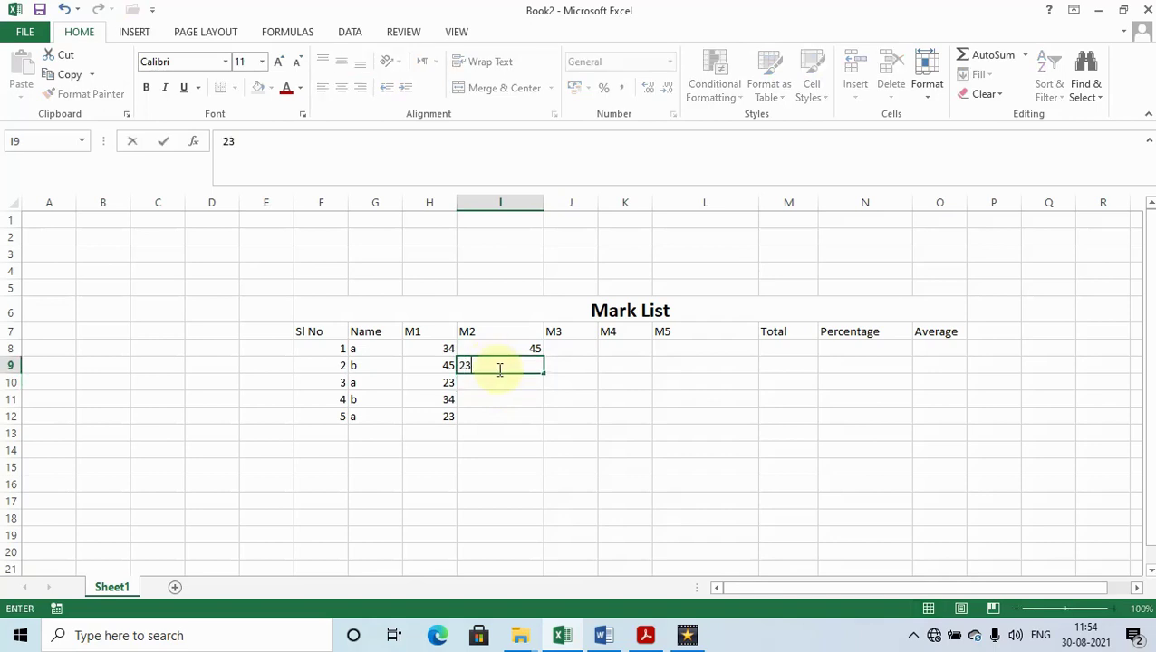
pyautogui.click(504, 386)
pyautogui.write('45')
pyautogui.press('Return')
pyautogui.click(480, 397)
pyautogui.write('23')
pyautogui.click(498, 420)
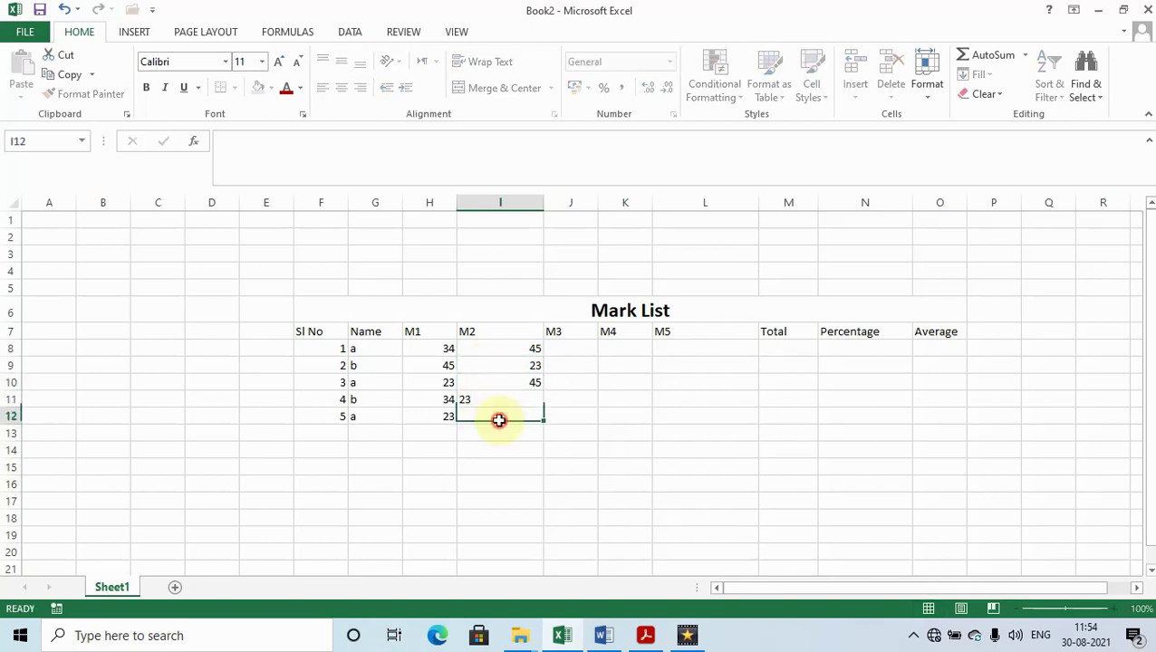
pyautogui.write('42')
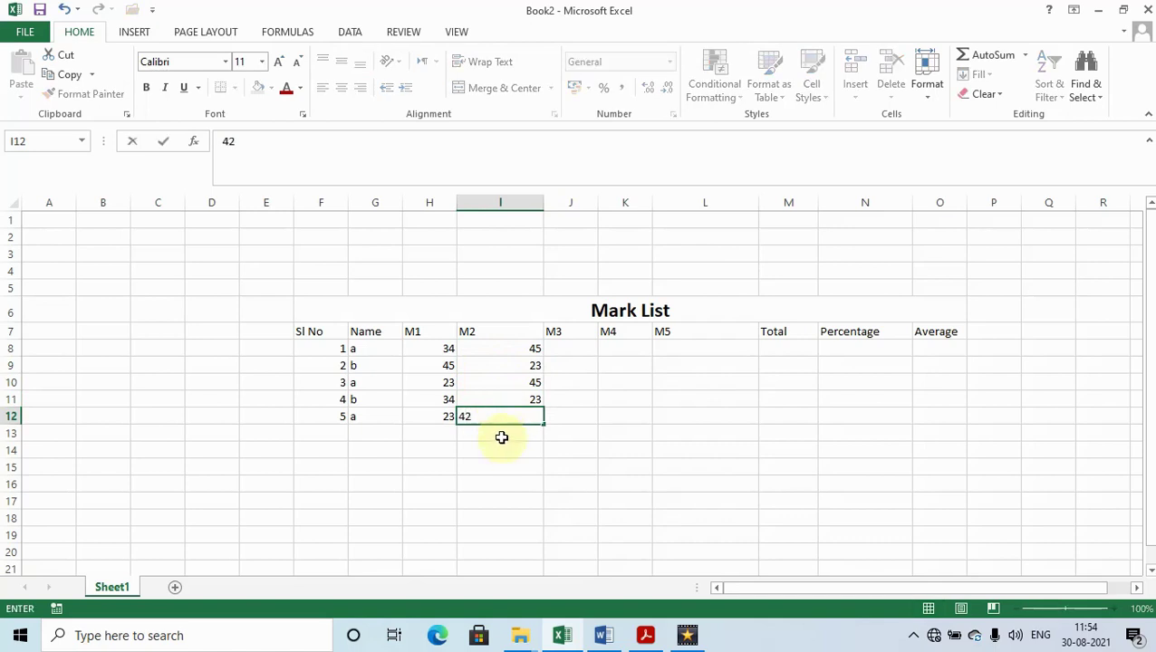
pyautogui.press('Return')
# Enter the M3 marks in J8:J12: 23, 34, 1, 34, 4.
pyautogui.click(574, 352)
pyautogui.write('23')
pyautogui.click(578, 367)
pyautogui.write('34')
pyautogui.click(577, 388)
pyautogui.write('1')
pyautogui.click(574, 405)
pyautogui.write('34')
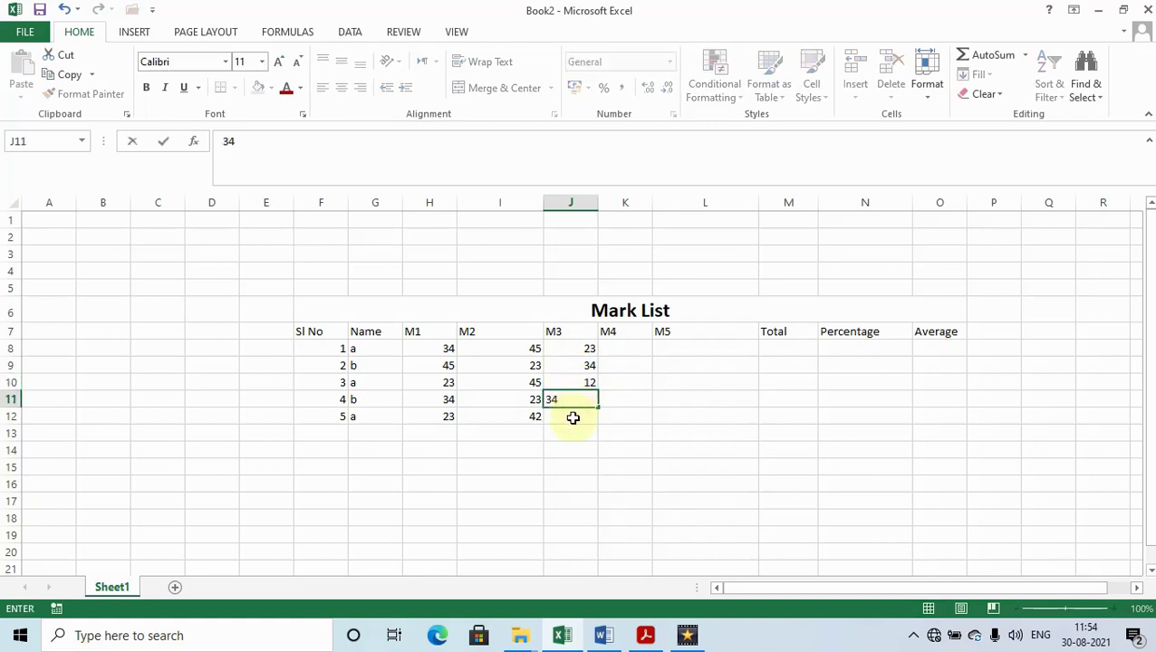
pyautogui.click(575, 417)
pyautogui.write('43')
pyautogui.click(573, 436)
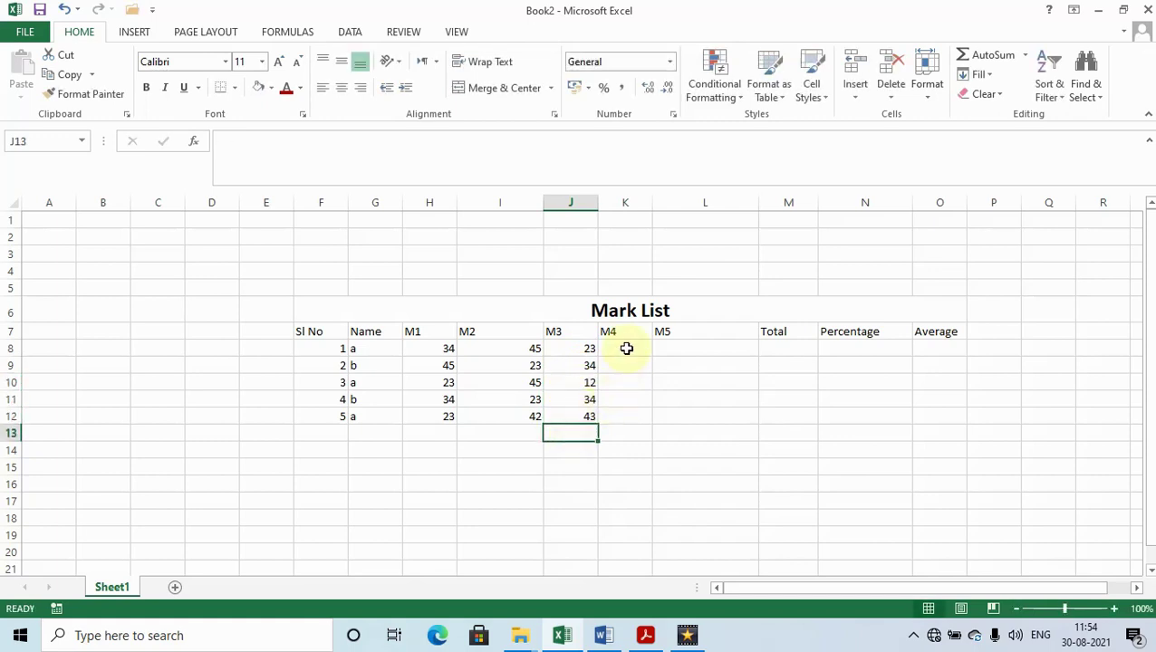
# Enter the M4 marks in K8:K12: 455, 23, 34, 34, 23.
pyautogui.click(625, 351)
pyautogui.write('455')
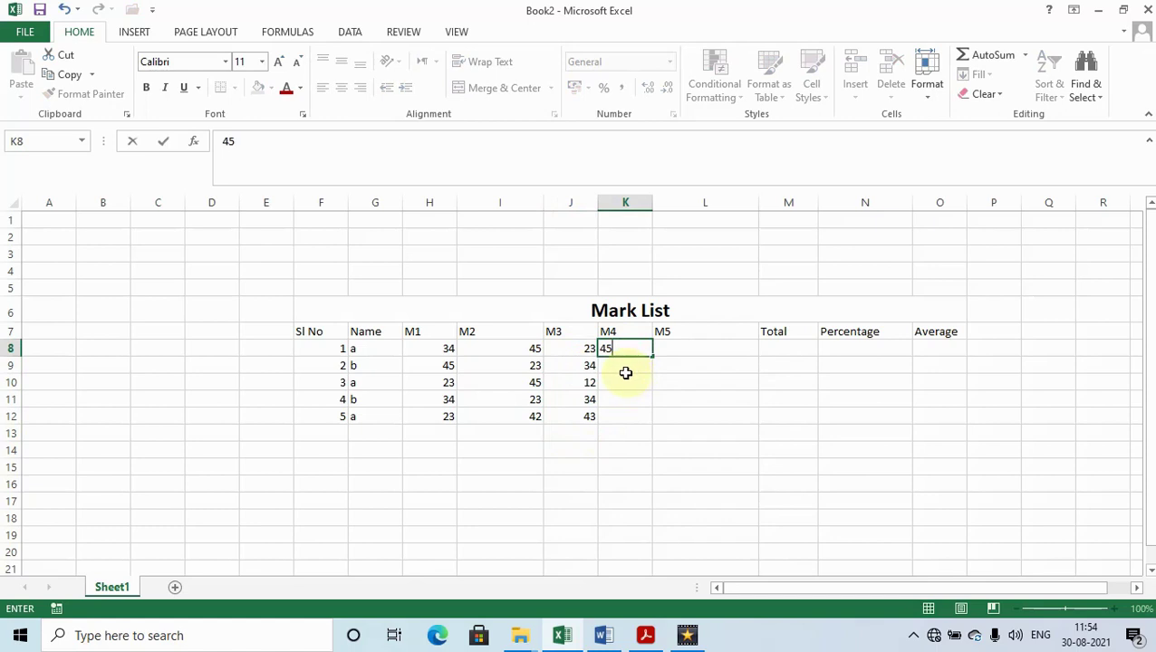
pyautogui.click(625, 367)
pyautogui.write('23')
pyautogui.click(624, 388)
pyautogui.write('34')
pyautogui.click(625, 403)
pyautogui.write('34')
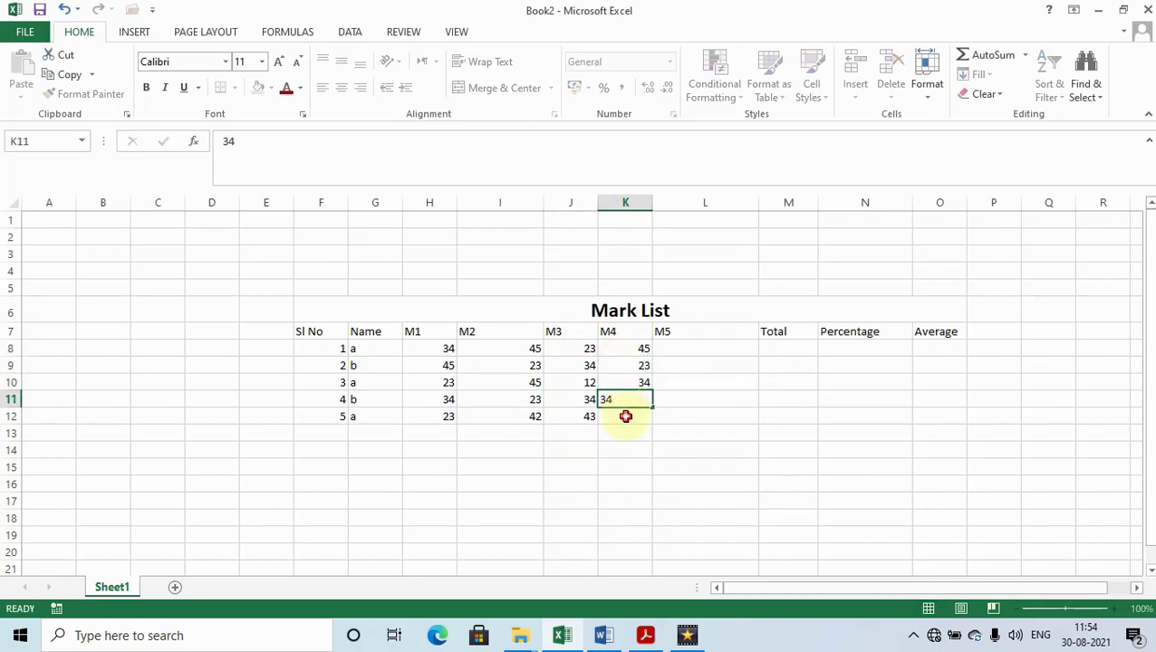
pyautogui.click(625, 416)
pyautogui.write('23')
pyautogui.press('Return')
# Enter the M5 marks 37, 23, 28, 39, 48 in L8:L12 and narrow column L.
pyautogui.click(730, 401)
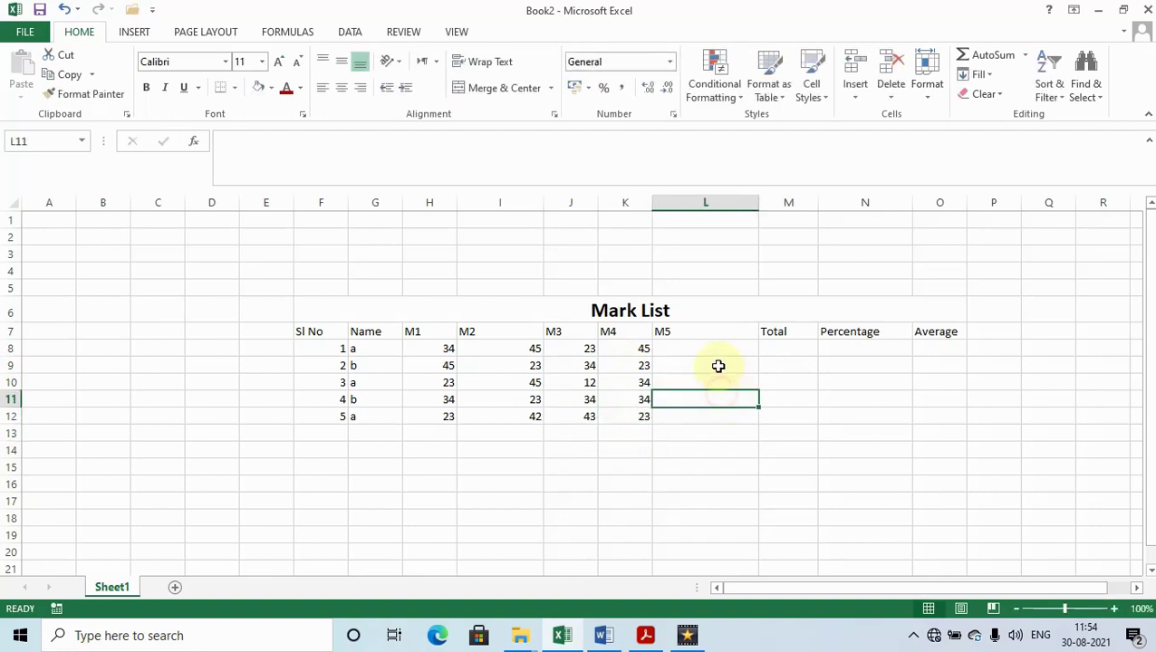
pyautogui.click(696, 348)
pyautogui.write('37')
pyautogui.click(700, 367)
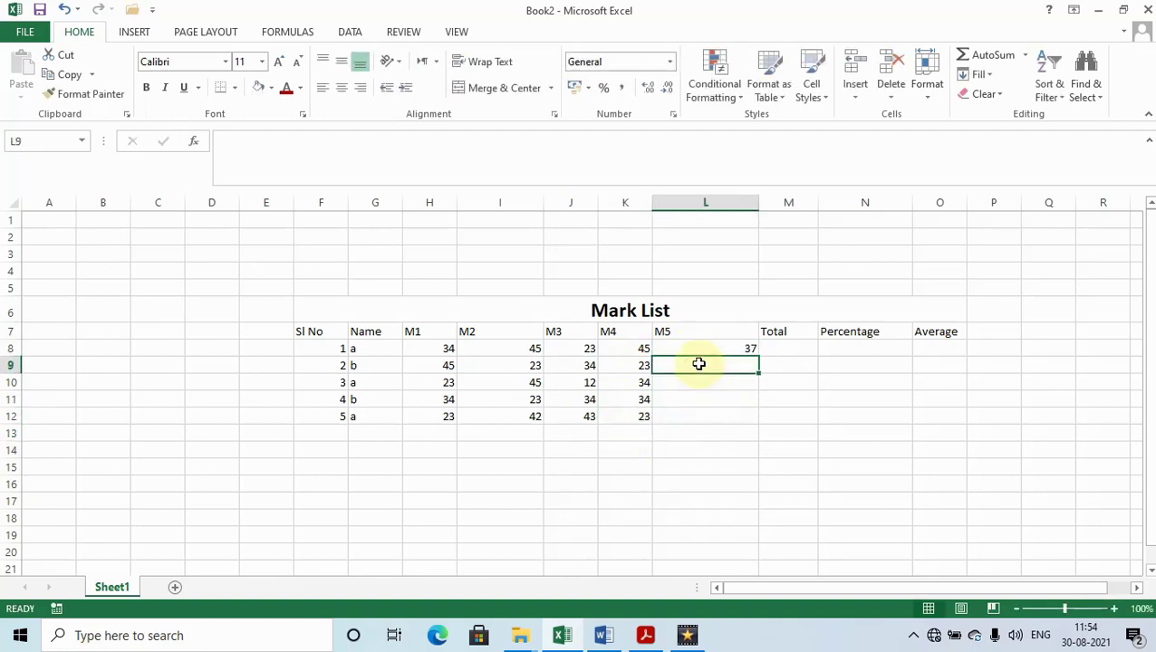
pyautogui.write('23')
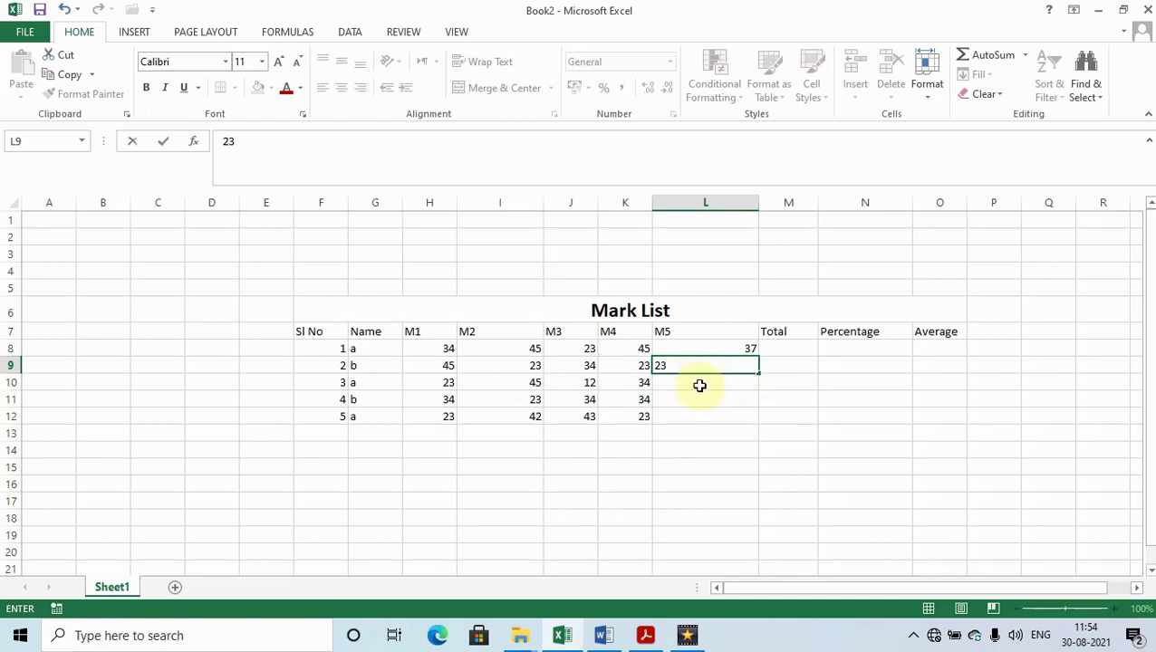
pyautogui.click(700, 385)
pyautogui.write('28')
pyautogui.click(714, 408)
pyautogui.click(702, 396)
pyautogui.write('39')
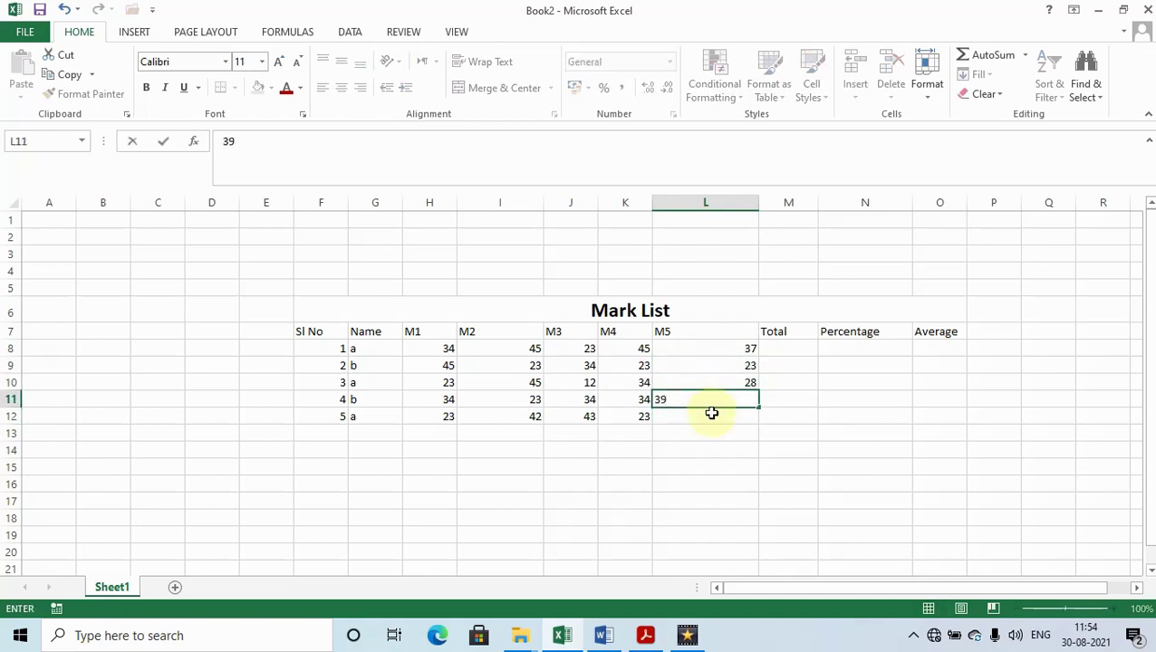
pyautogui.click(712, 413)
pyautogui.write('48')
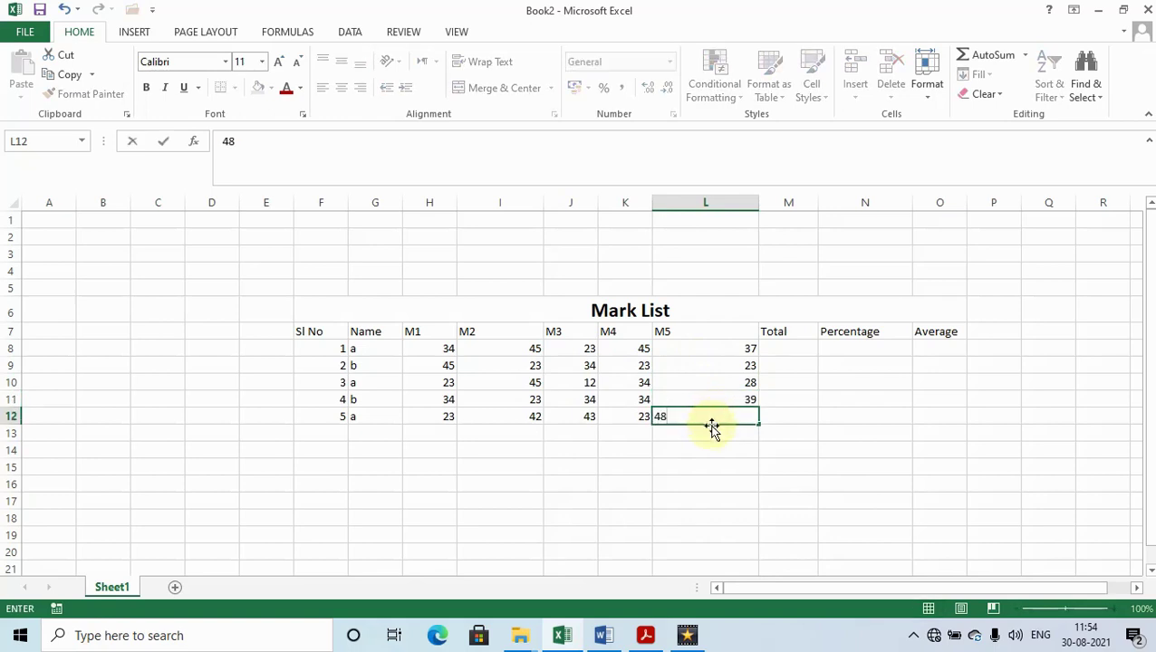
pyautogui.click(714, 433)
pyautogui.moveTo(759, 202); pyautogui.dragTo(706, 226)
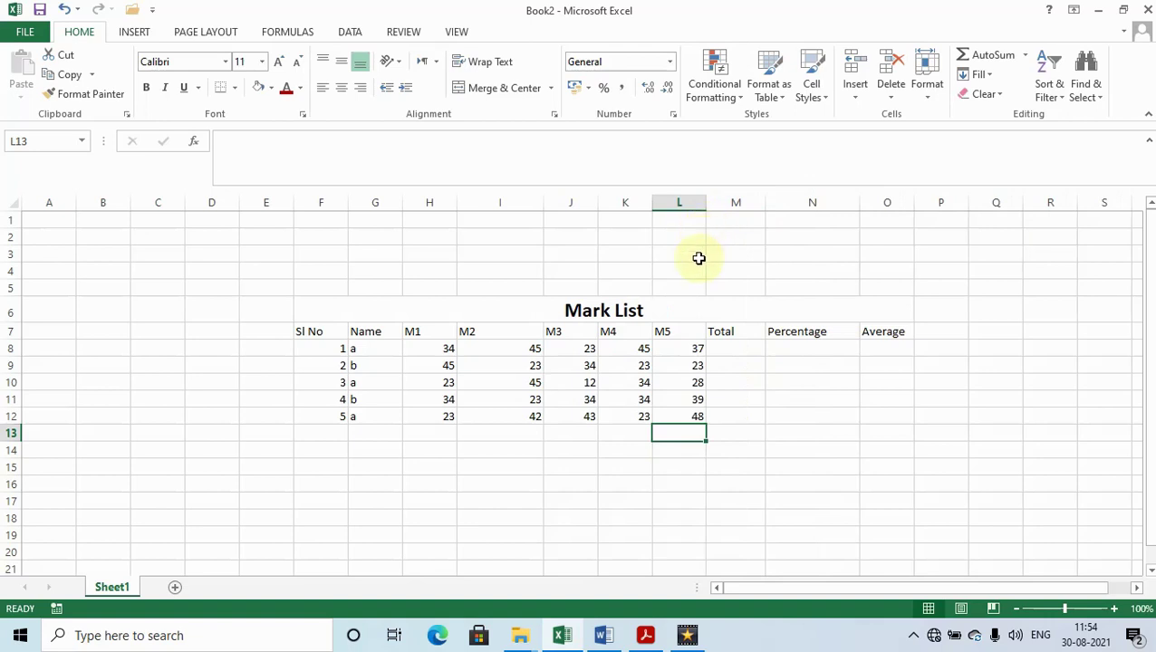
# Check the entered marks and briefly preview the Conditional Formatting menu.
pyautogui.click(680, 331)
pyautogui.click(672, 381)
pyautogui.click(544, 353)
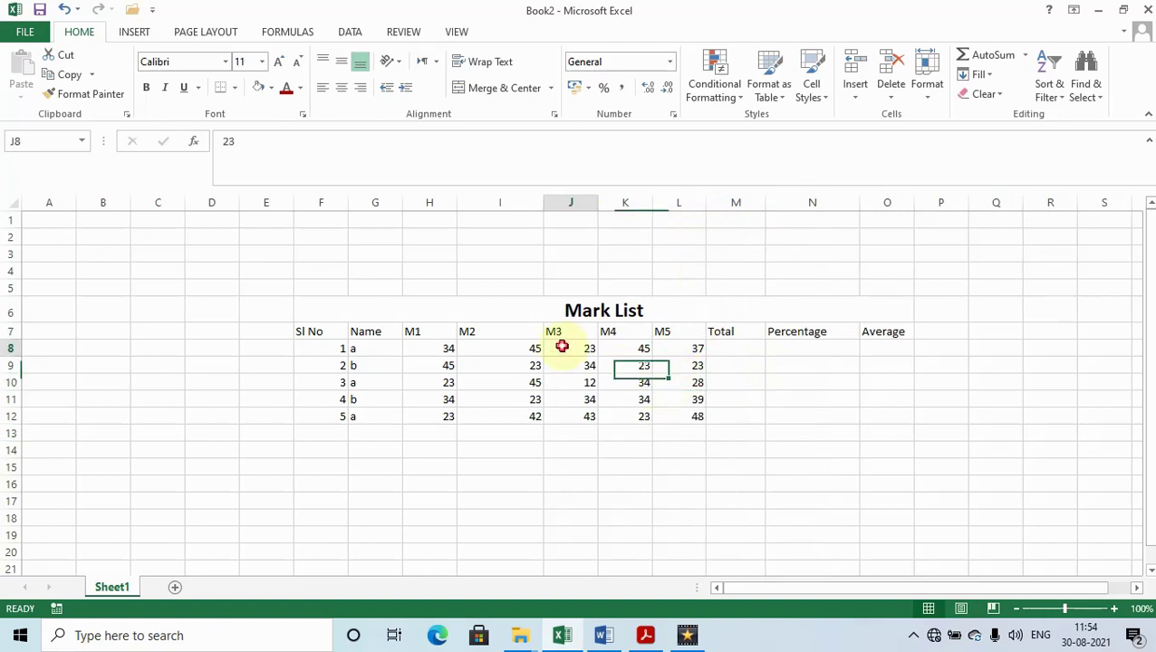
pyautogui.click(439, 351)
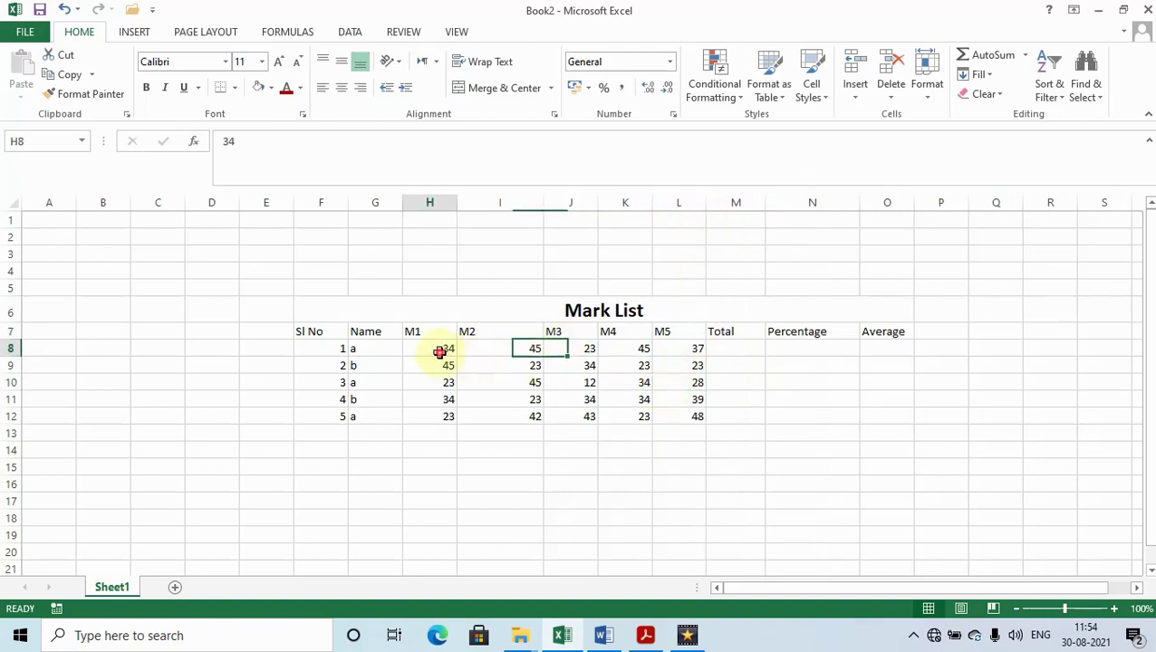
pyautogui.click(336, 349)
pyautogui.click(757, 381)
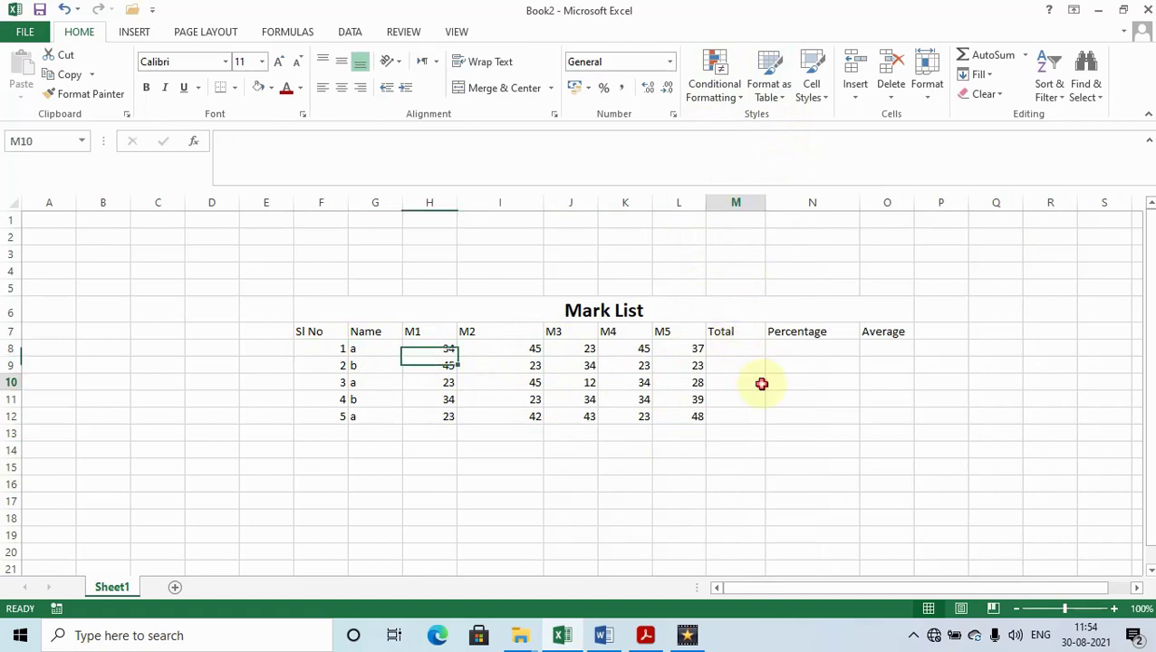
pyautogui.click(741, 99)
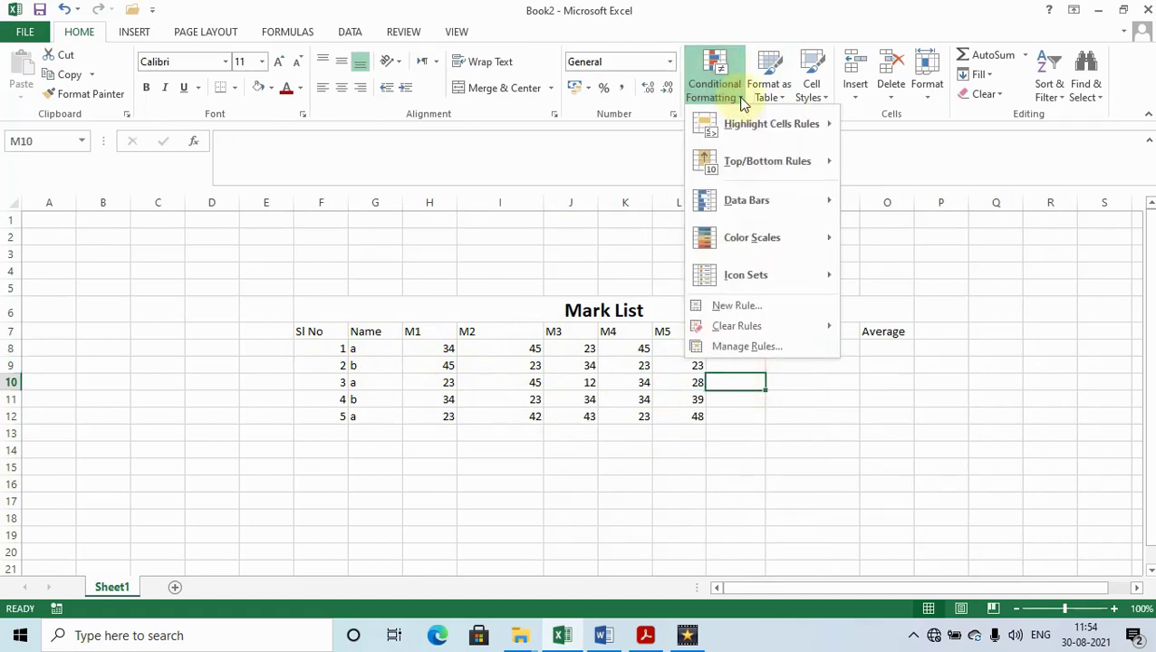
pyautogui.click(973, 445)
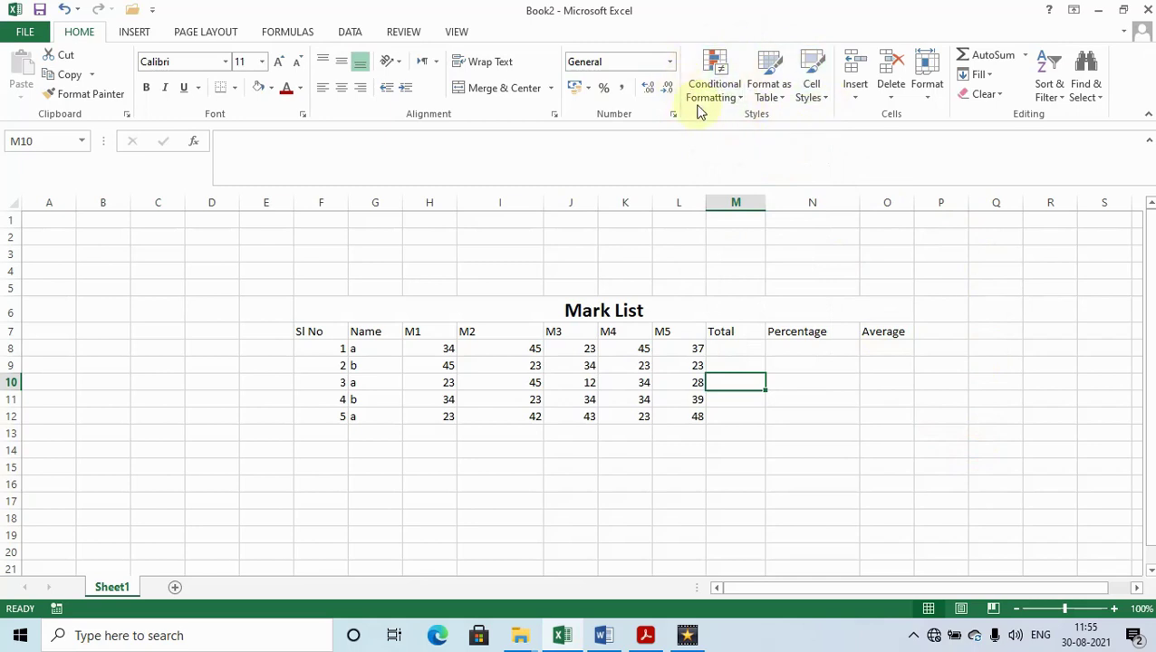
# Select all marks in H8:L12 and bring up the Conditional Formatting options.
pyautogui.click(552, 399)
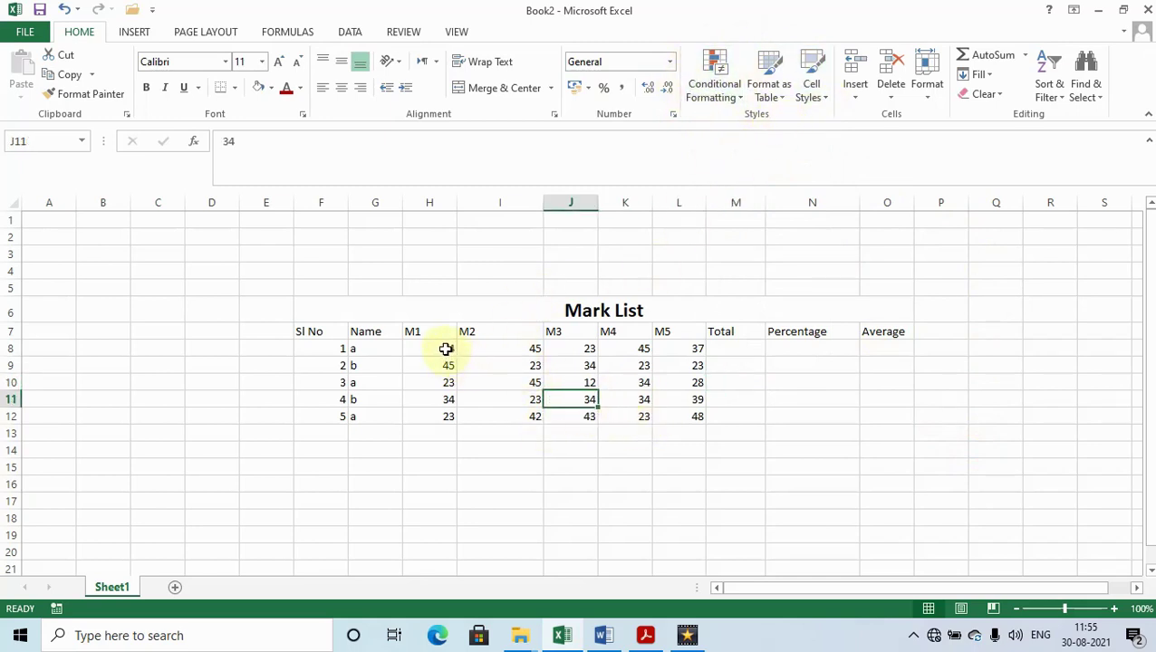
pyautogui.moveTo(446, 349); pyautogui.dragTo(444, 422)
pyautogui.moveTo(443, 345)
pyautogui.mouseDown()
pyautogui.moveTo(506, 414)
pyautogui.moveTo(697, 408)
pyautogui.mouseUp()
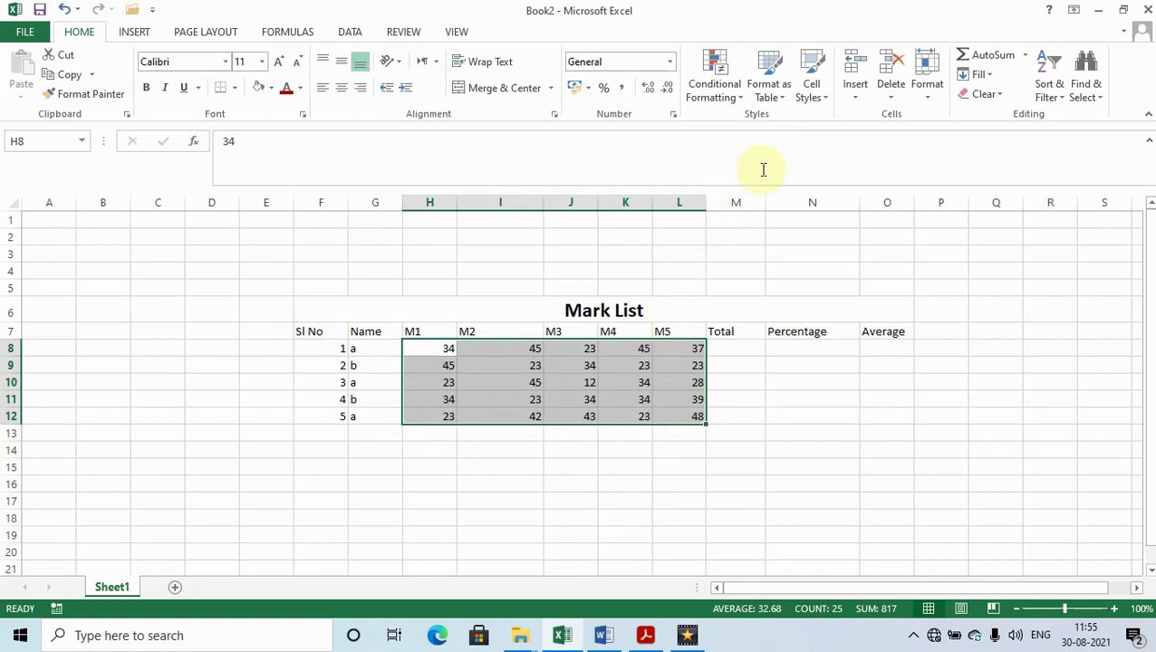
pyautogui.click(741, 100)
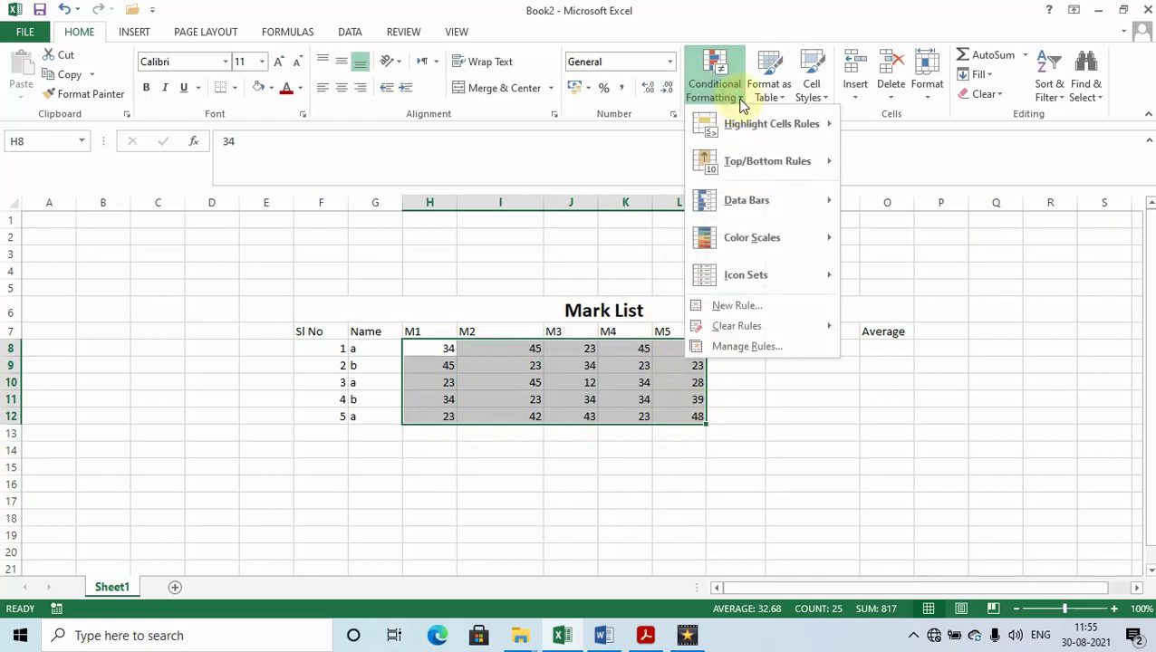
pyautogui.moveTo(770, 125)
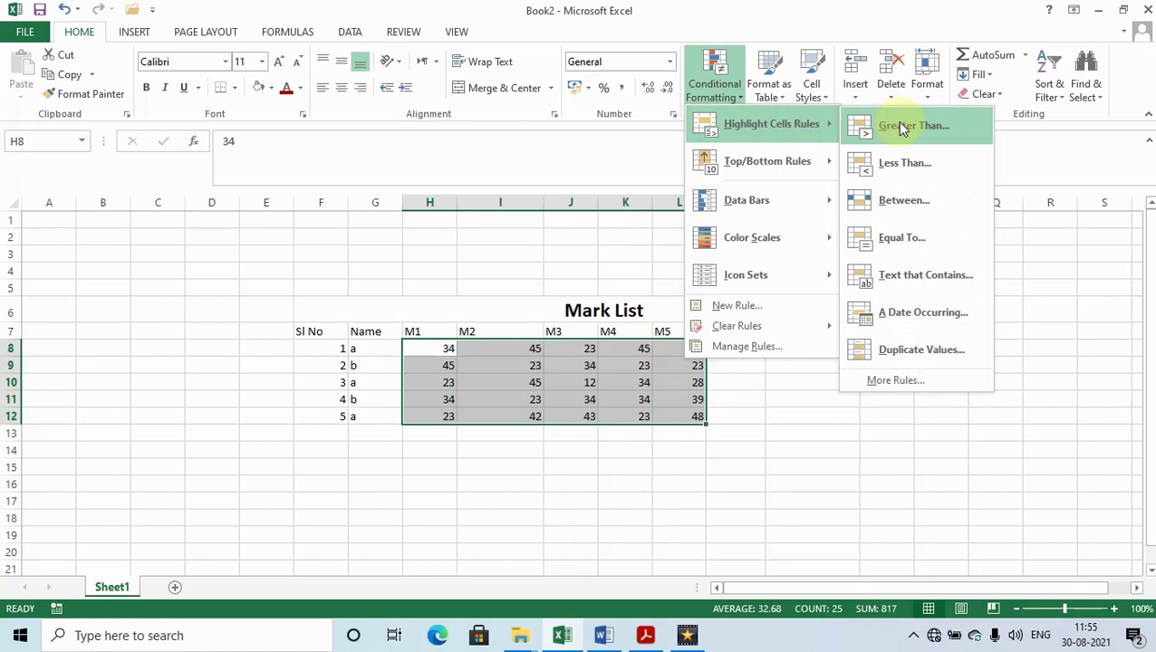
# Add a Greater Than 45 rule using Yellow Fill with Dark Yellow Text.
pyautogui.click(899, 127)
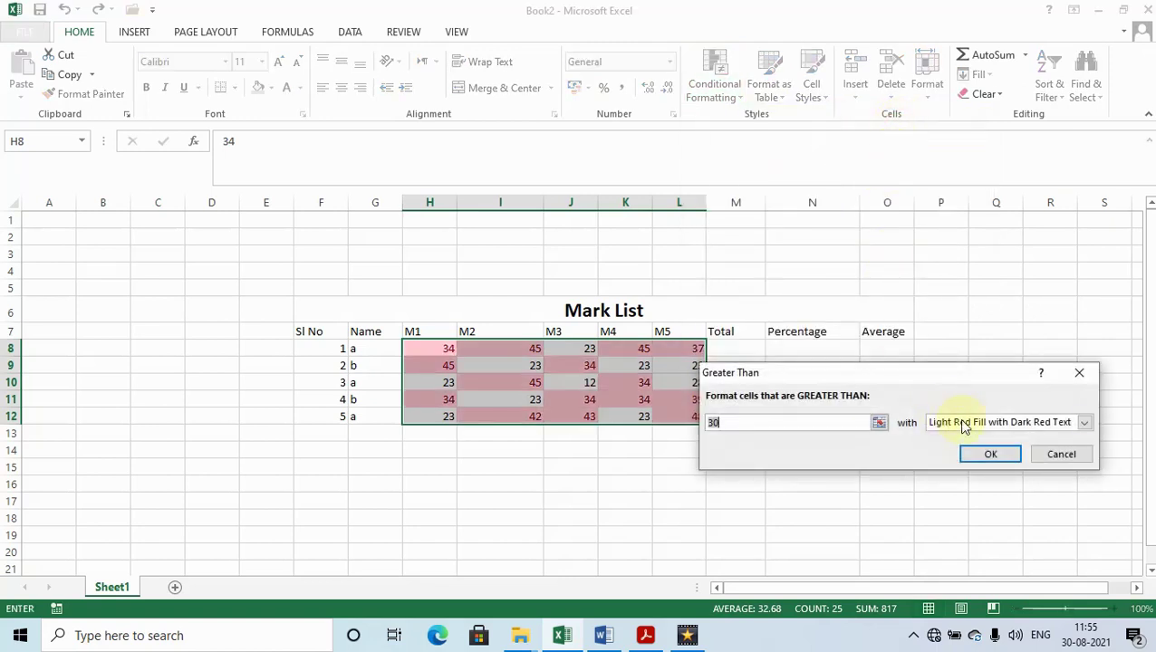
pyautogui.moveTo(740, 422); pyautogui.dragTo(700, 428)
pyautogui.write('45')
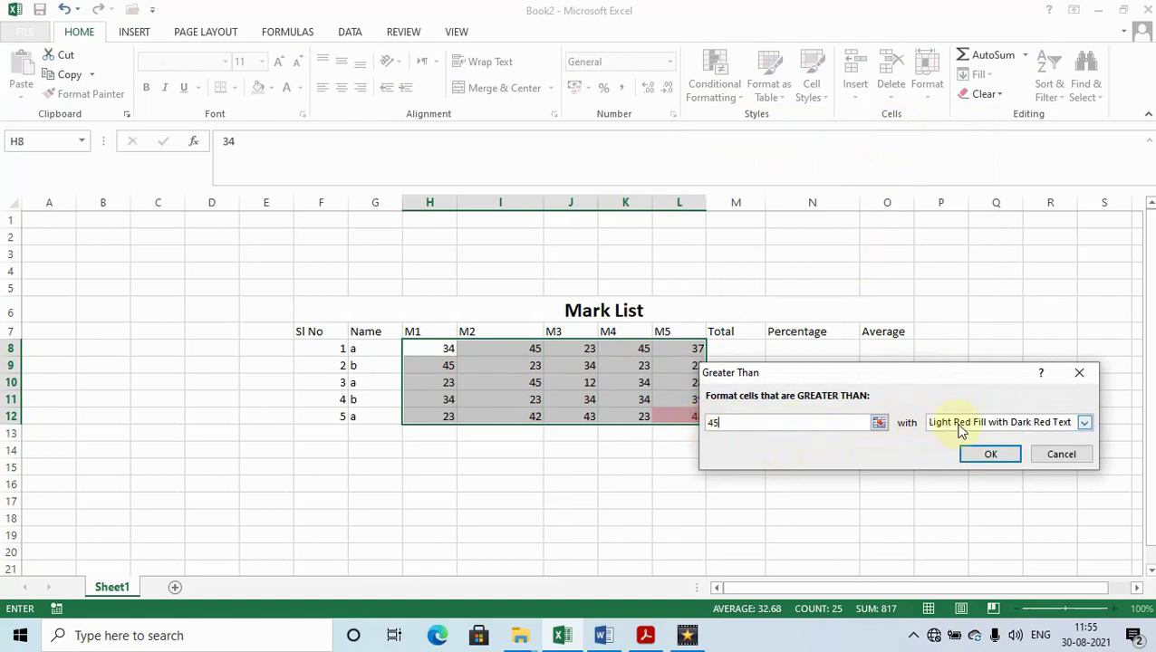
pyautogui.click(960, 429)
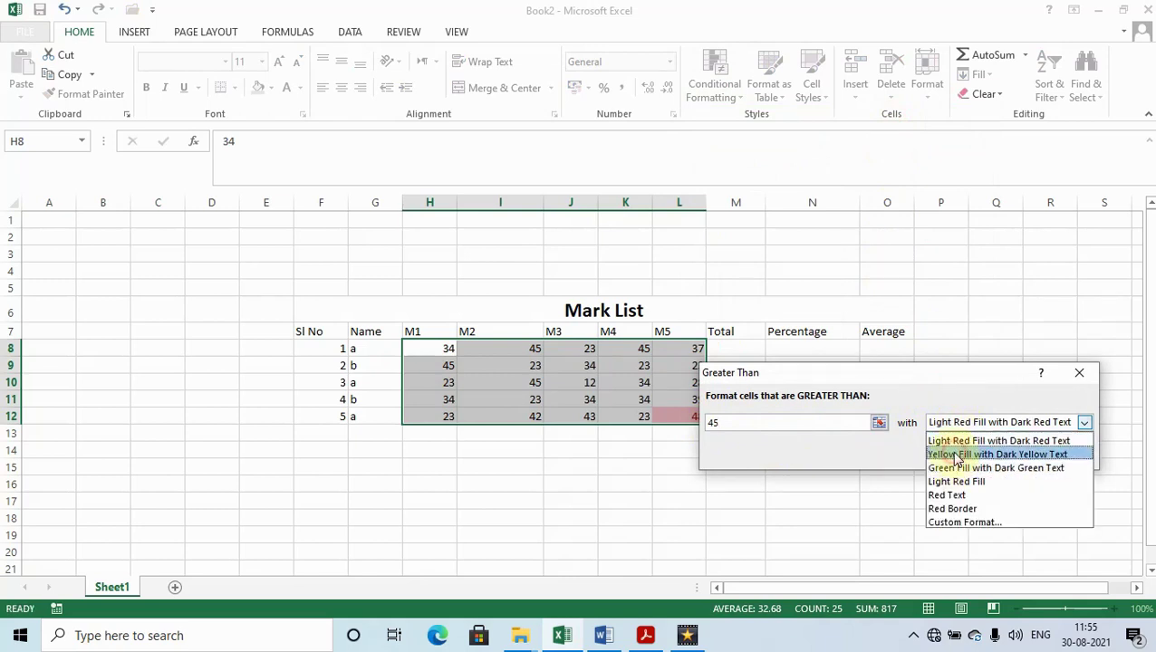
pyautogui.click(960, 454)
pyautogui.click(972, 456)
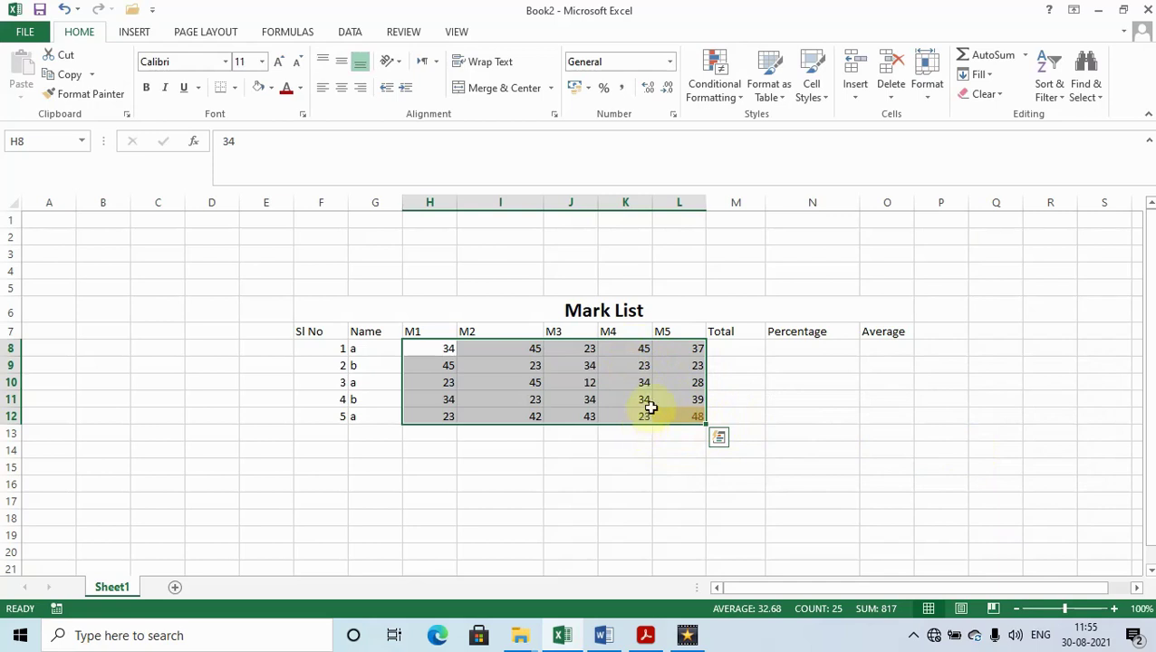
pyautogui.click(740, 103)
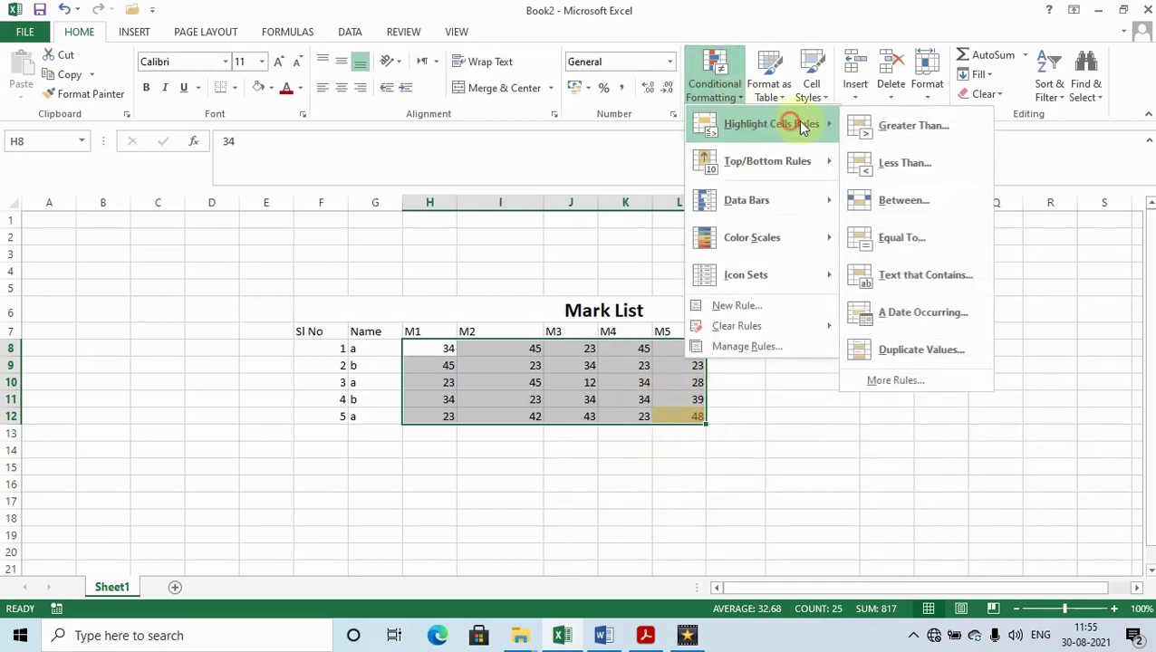
pyautogui.click(907, 125)
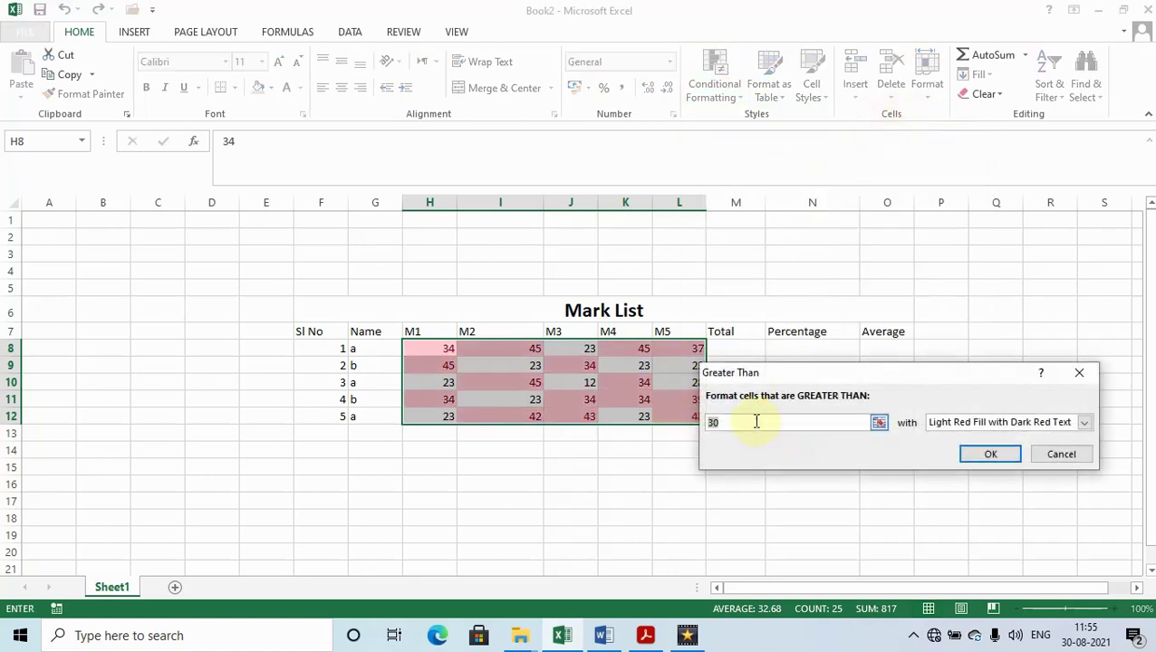
pyautogui.press('BackSpace')
pyautogui.press('BackSpace')
pyautogui.write('4')
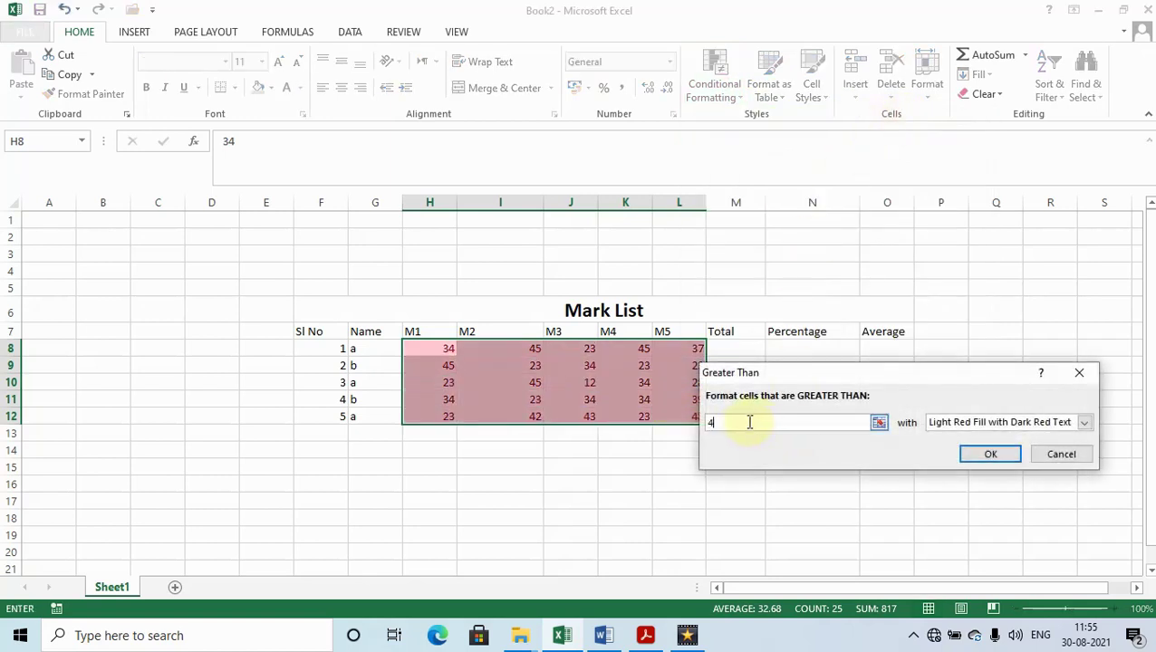
pyautogui.write('0')
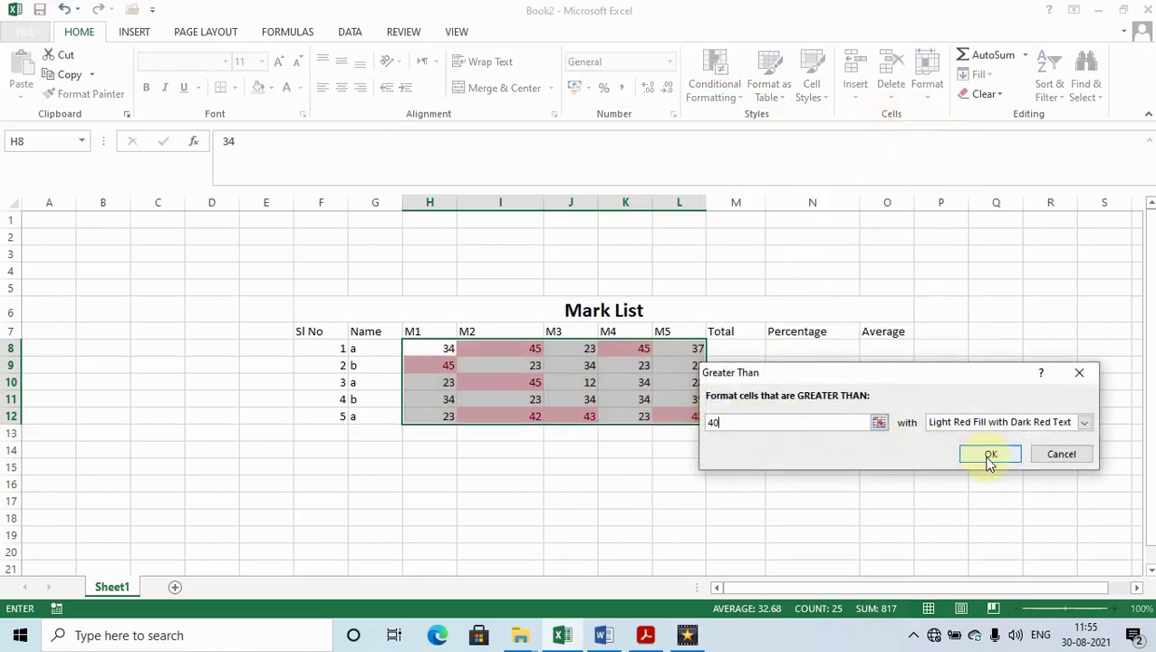
pyautogui.click(990, 454)
pyautogui.click(576, 450)
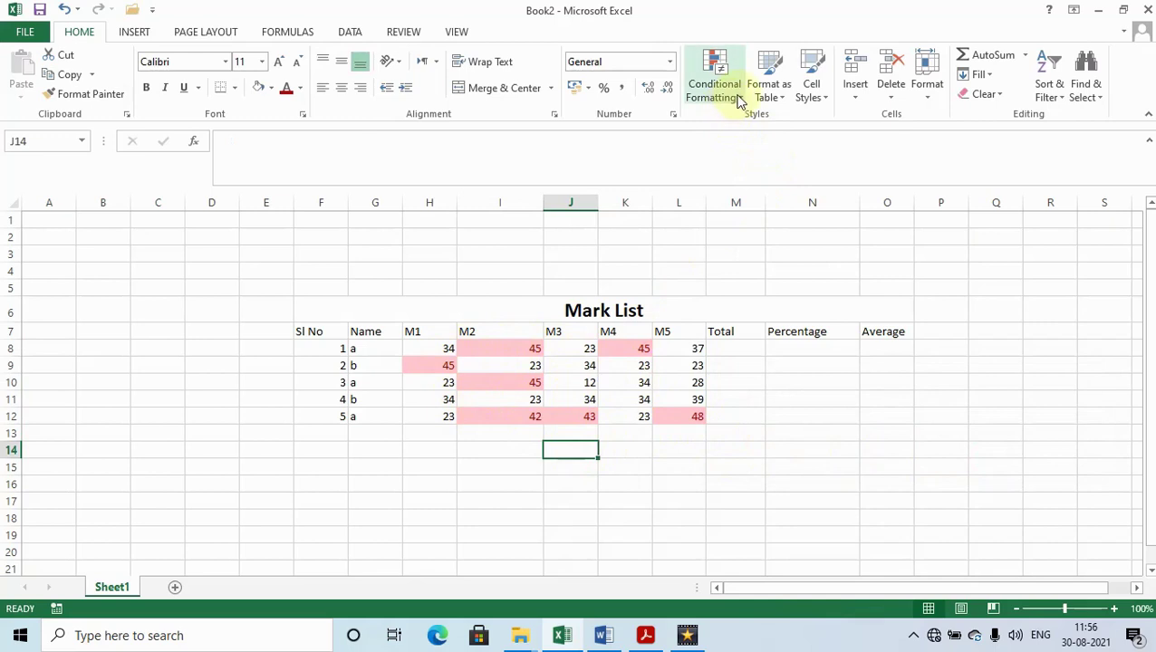
pyautogui.click(684, 399)
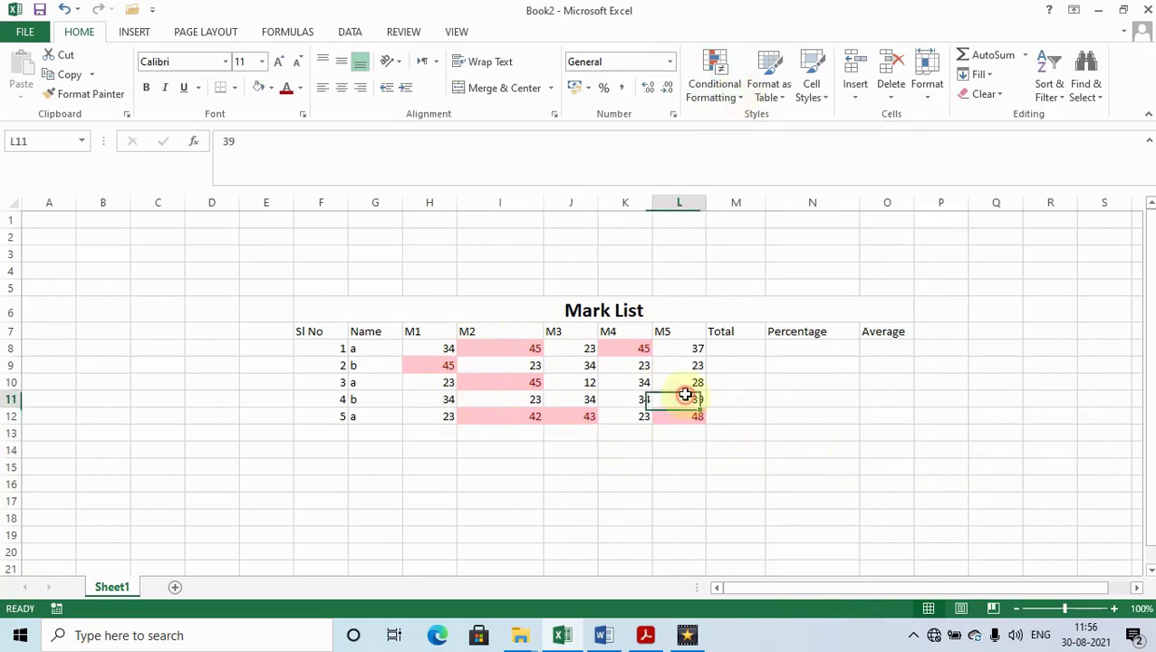
pyautogui.moveTo(689, 350); pyautogui.dragTo(686, 419)
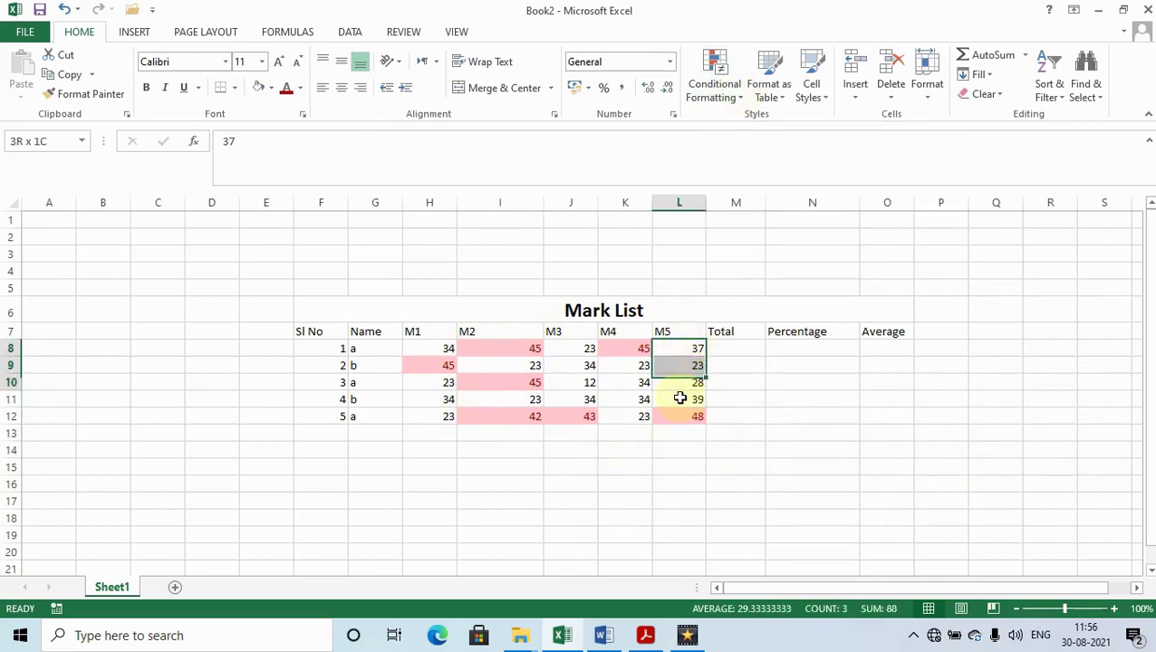
pyautogui.click(563, 385)
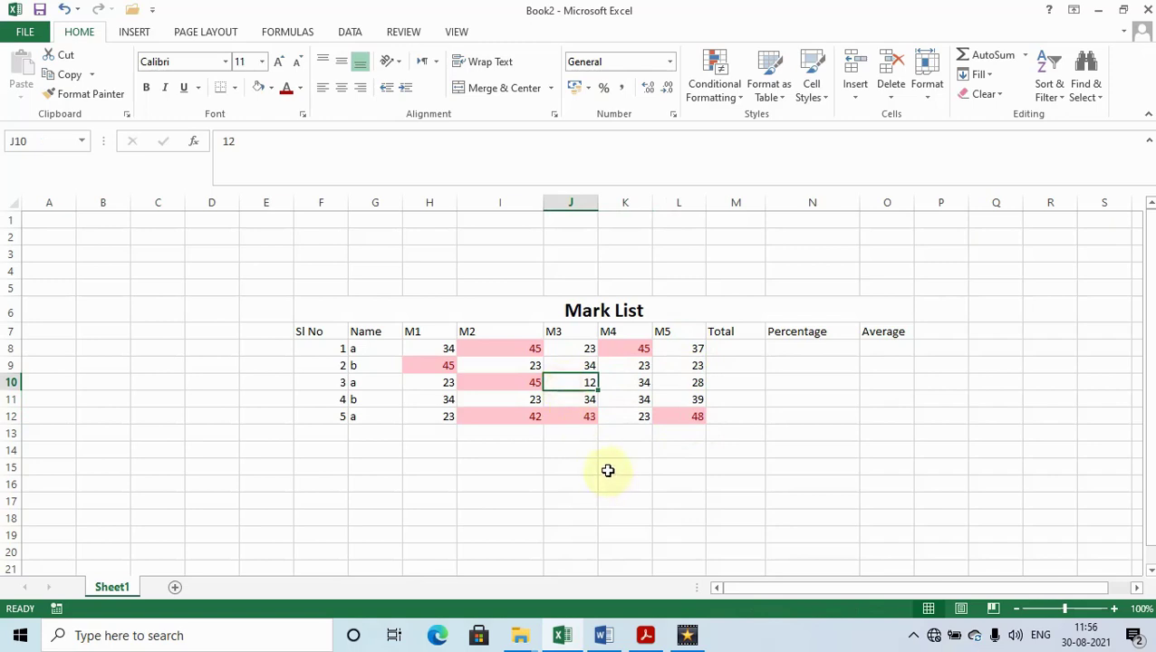
pyautogui.hotkey('ctrl', 'a')
pyautogui.hotkey('ctrl', 'a')
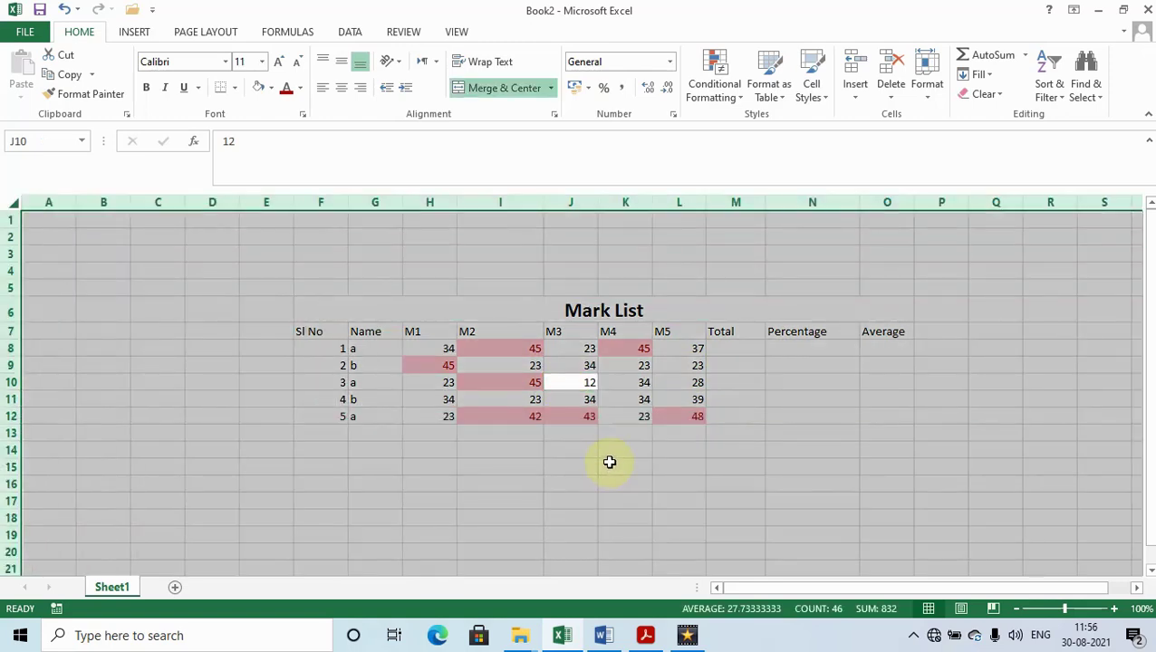
pyautogui.click(610, 463)
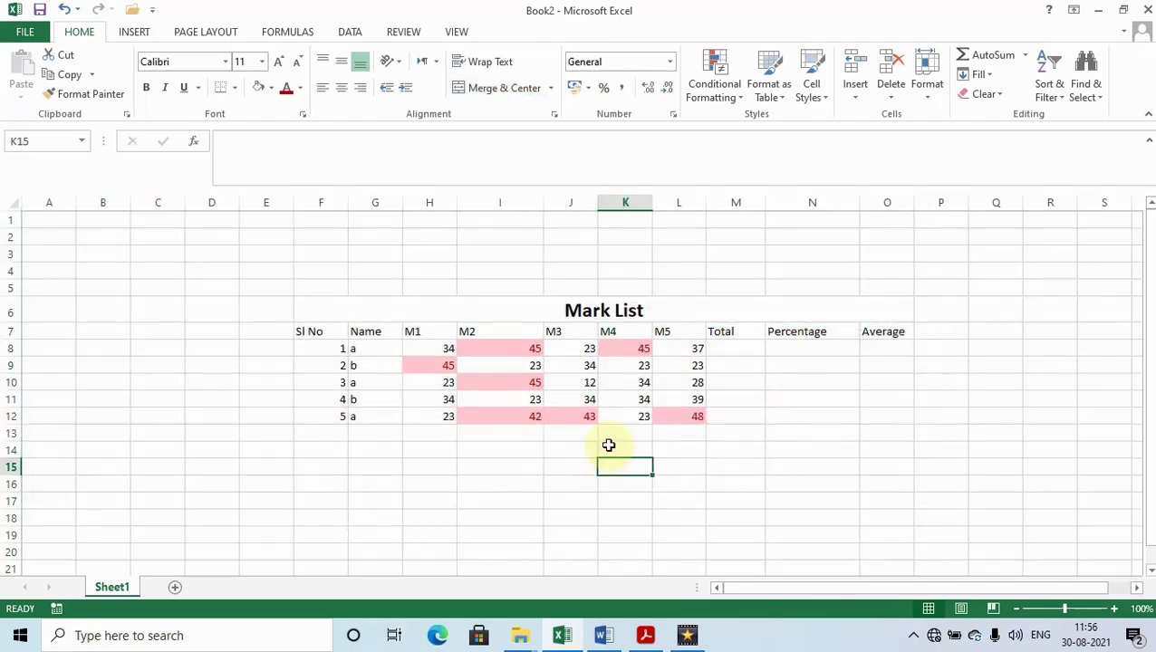
pyautogui.hotkey('ctrl', 'z')
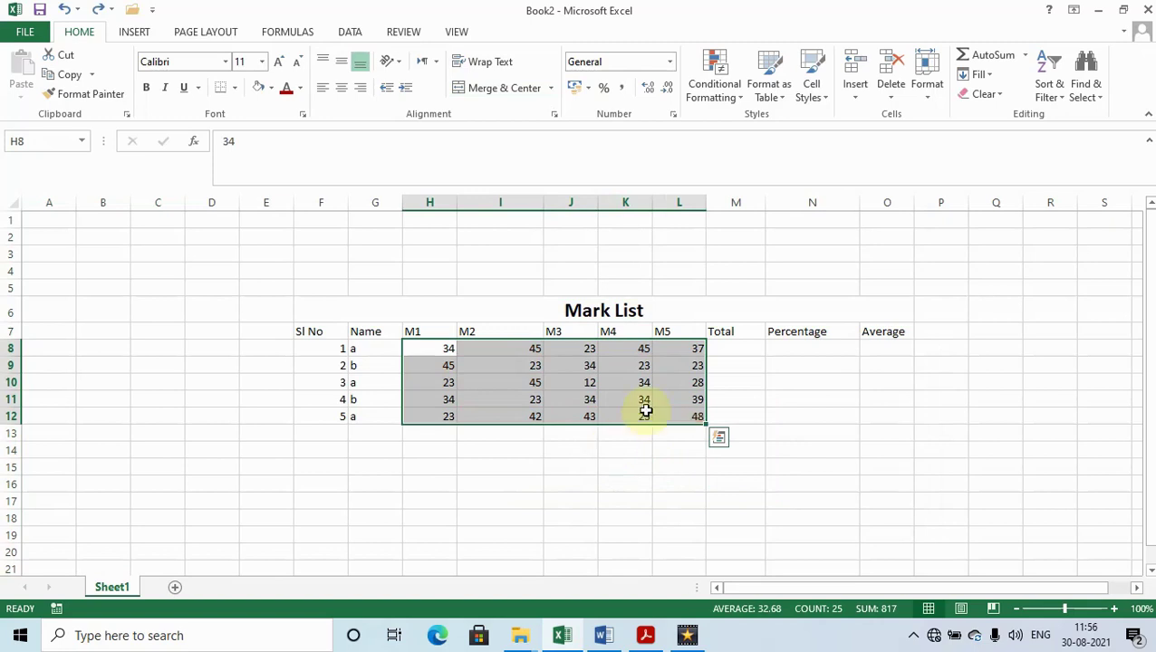
pyautogui.click(643, 402)
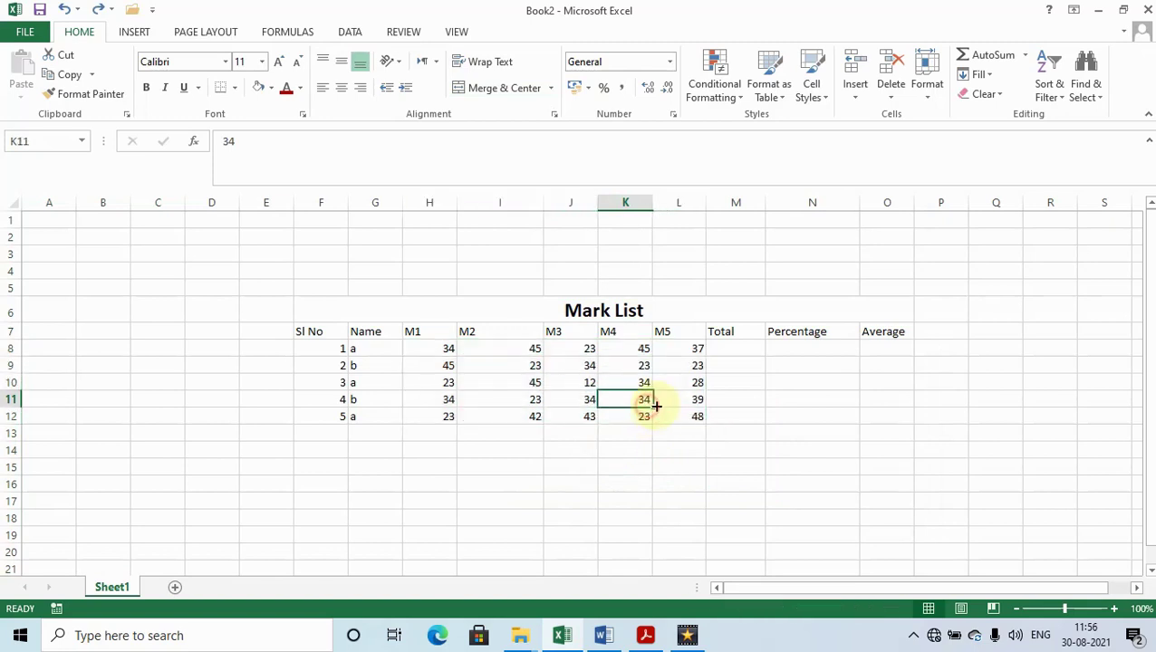
pyautogui.click(741, 101)
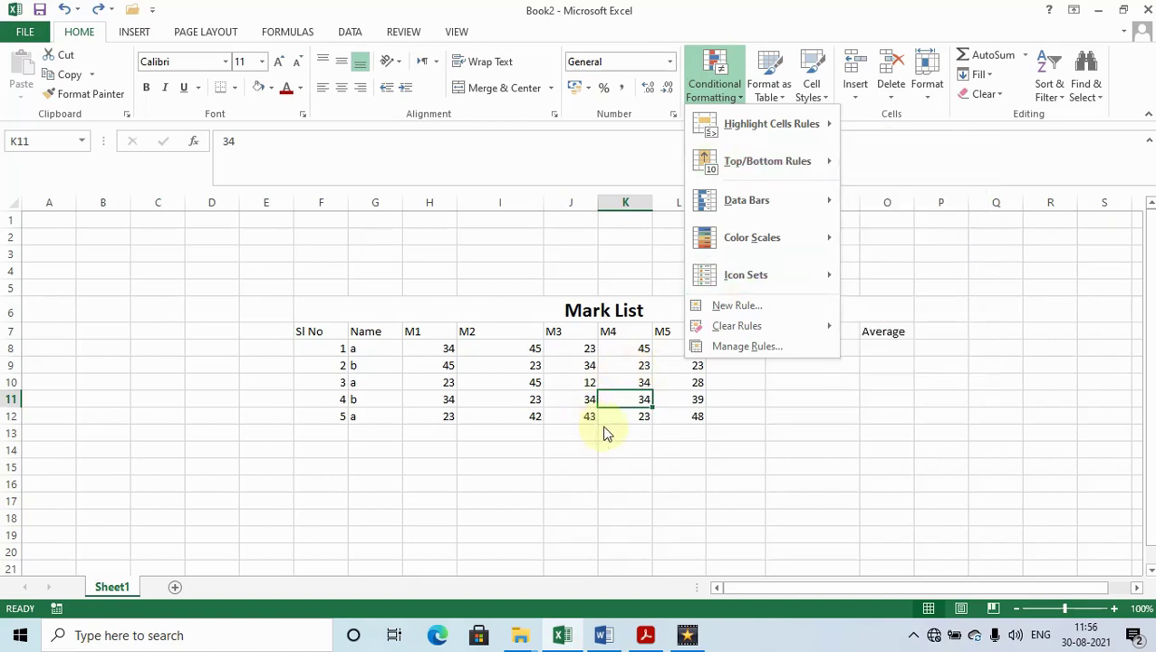
pyautogui.moveTo(767, 162)
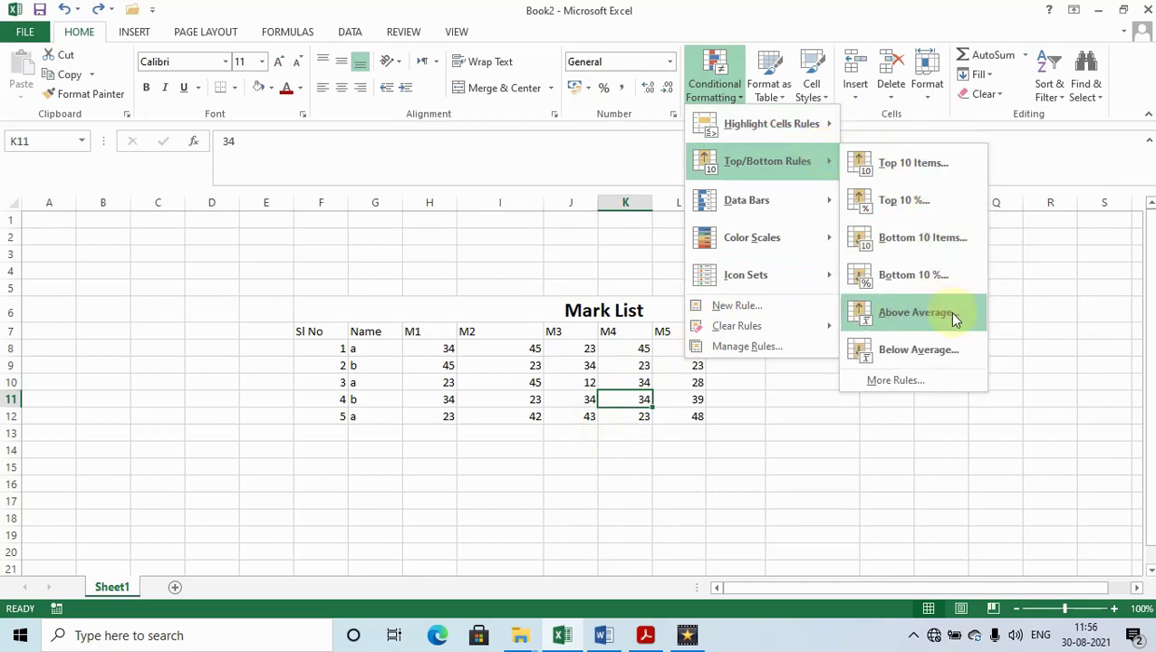
# Apply an Above Average rule formatted with Green Fill with Dark Green Text.
pyautogui.click(949, 312)
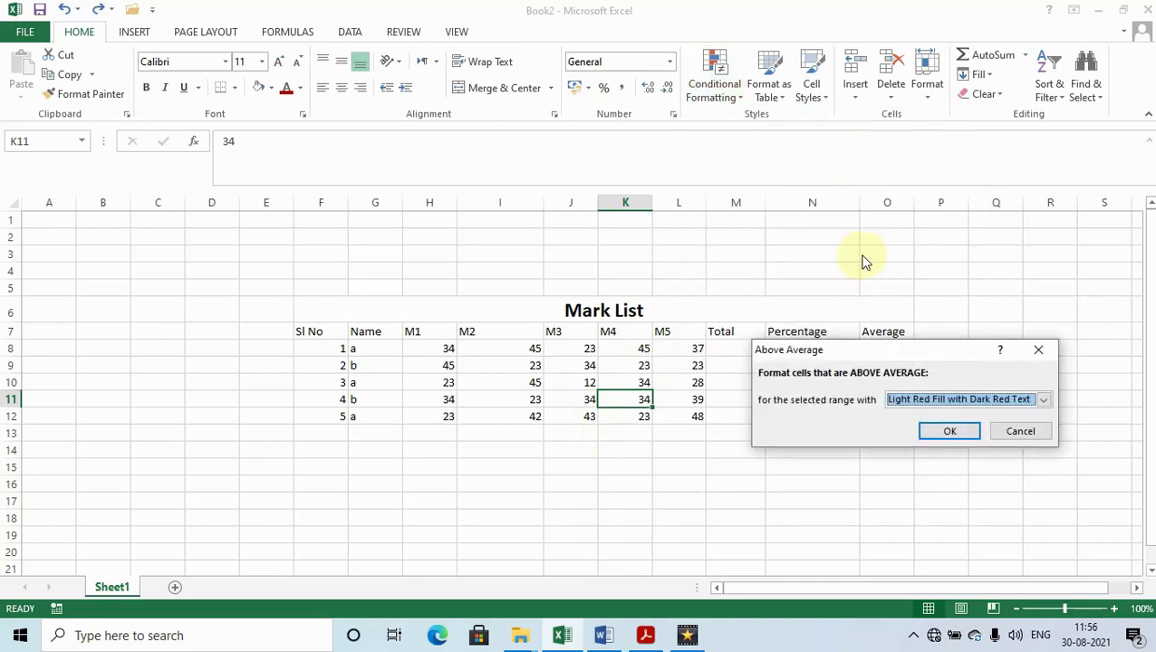
pyautogui.click(944, 404)
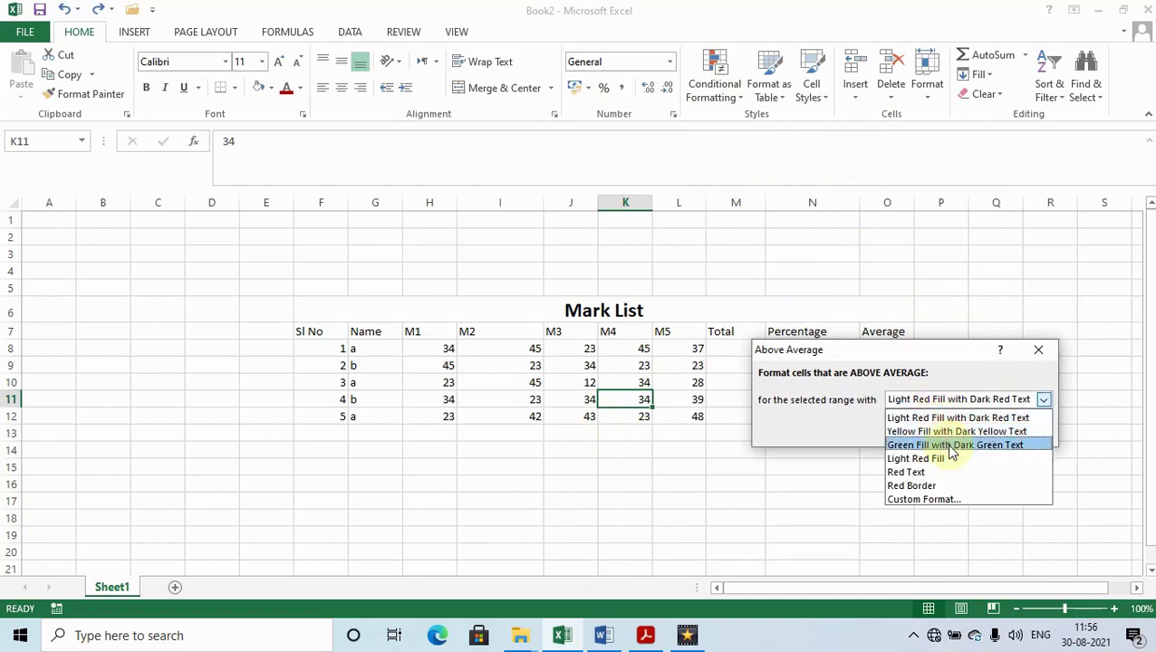
pyautogui.click(946, 445)
pyautogui.click(942, 433)
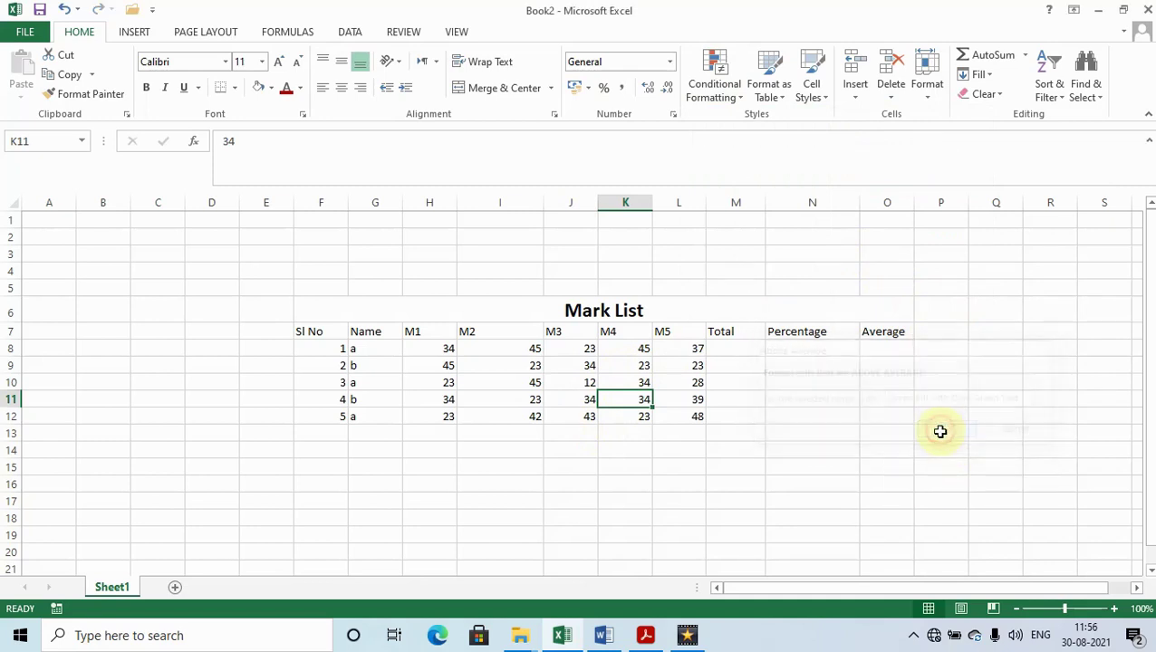
pyautogui.click(819, 433)
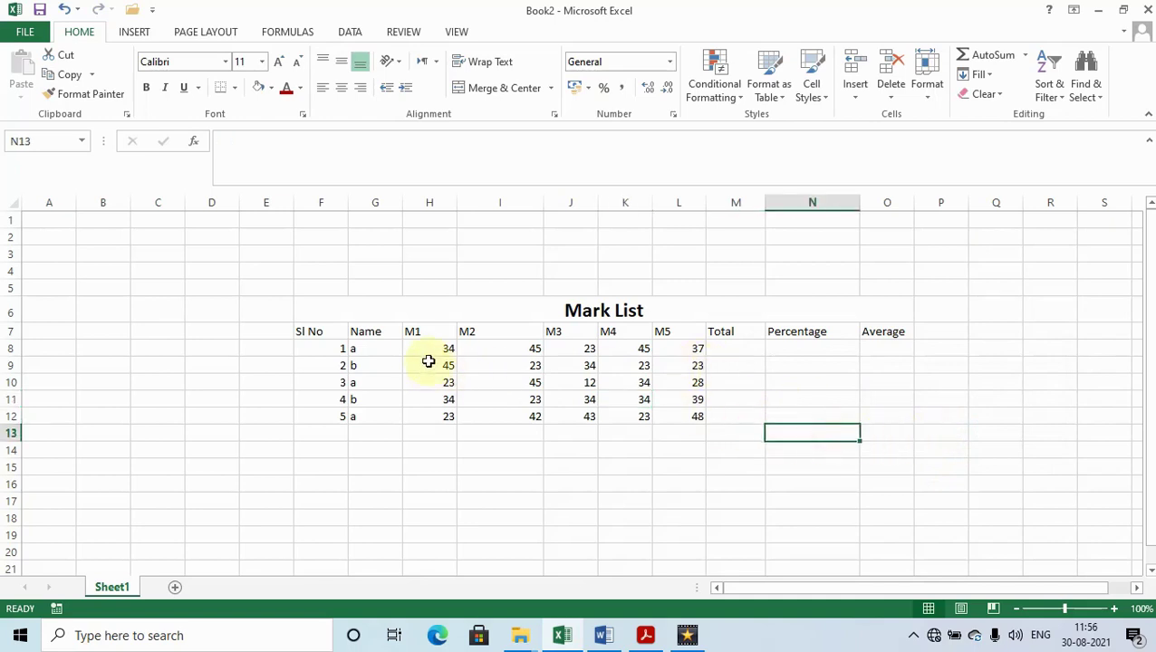
pyautogui.moveTo(426, 349); pyautogui.dragTo(693, 416)
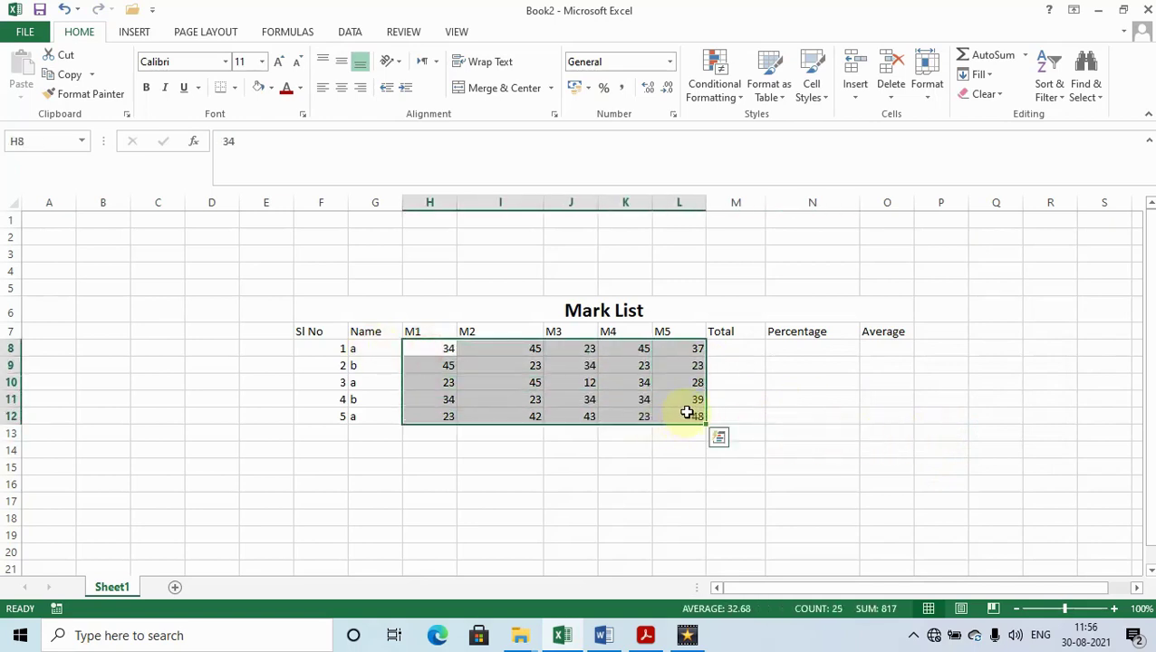
pyautogui.click(725, 88)
pyautogui.moveTo(765, 162)
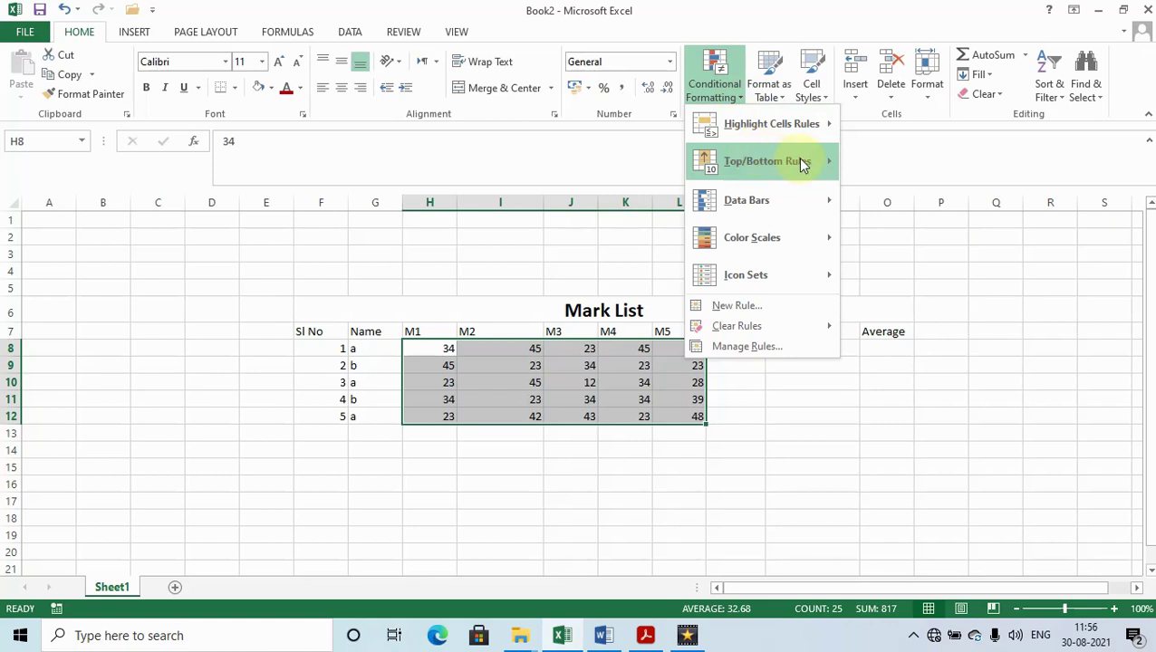
pyautogui.click(933, 315)
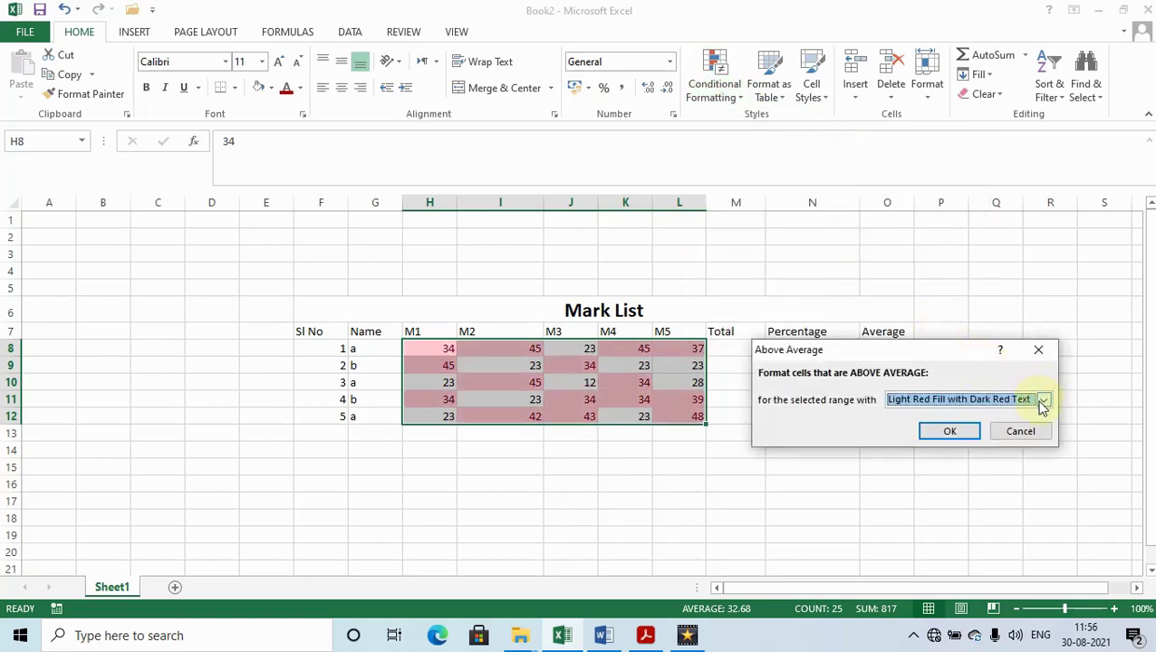
pyautogui.click(1045, 401)
pyautogui.click(951, 444)
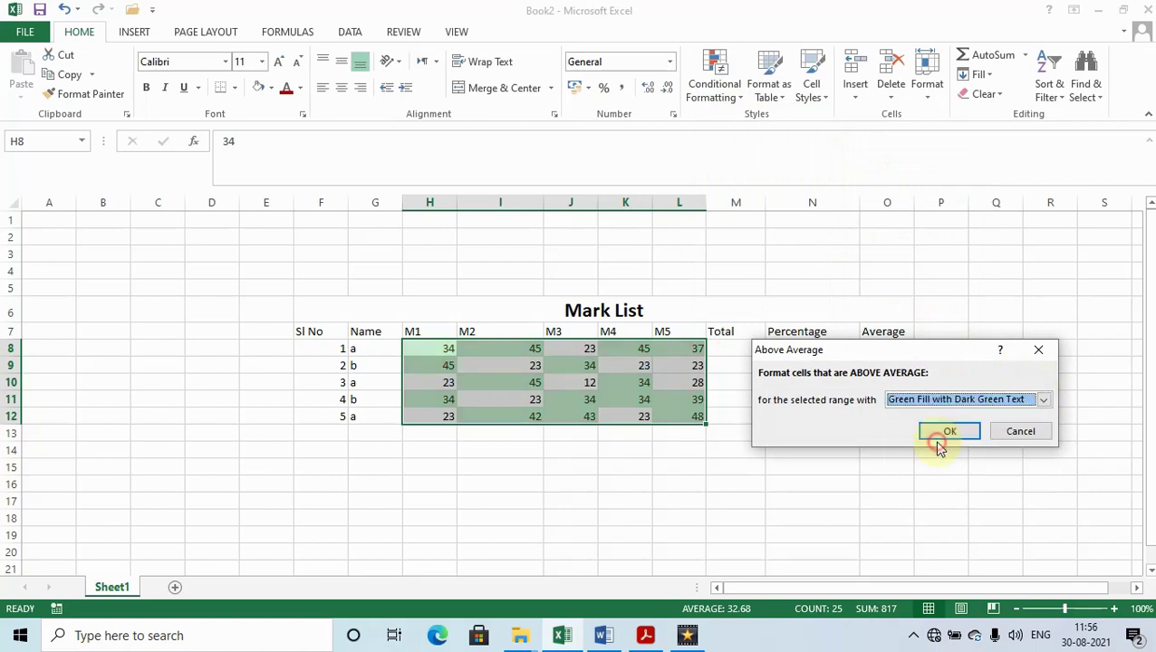
pyautogui.click(942, 433)
pyautogui.click(585, 498)
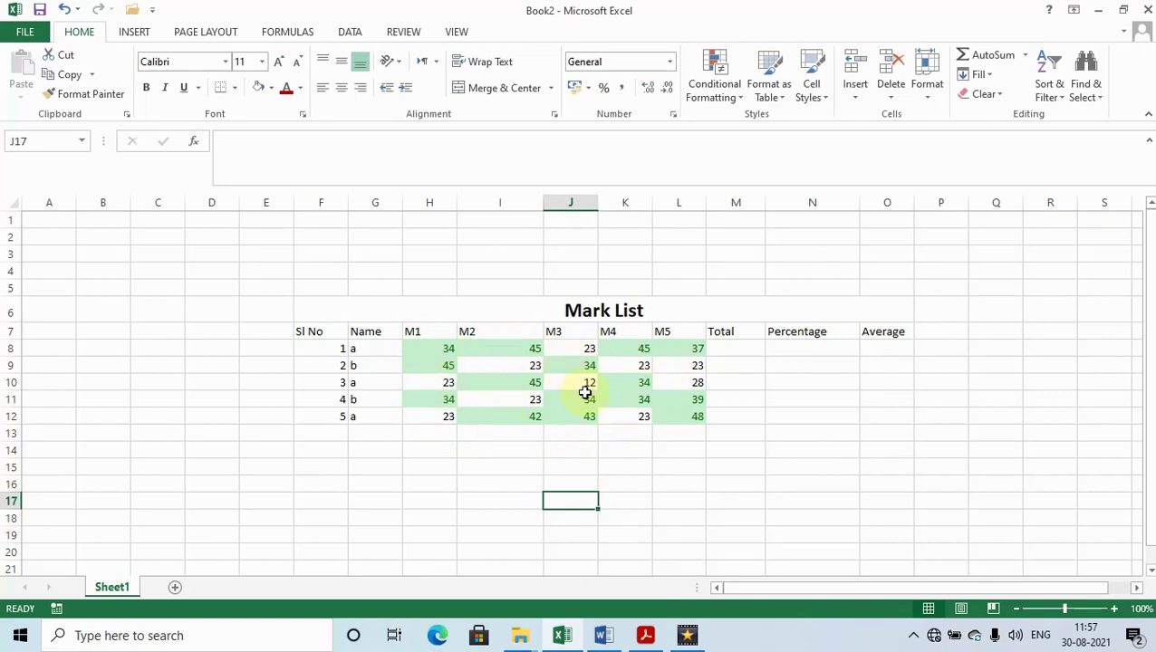
pyautogui.hotkey('ctrl', 'z')
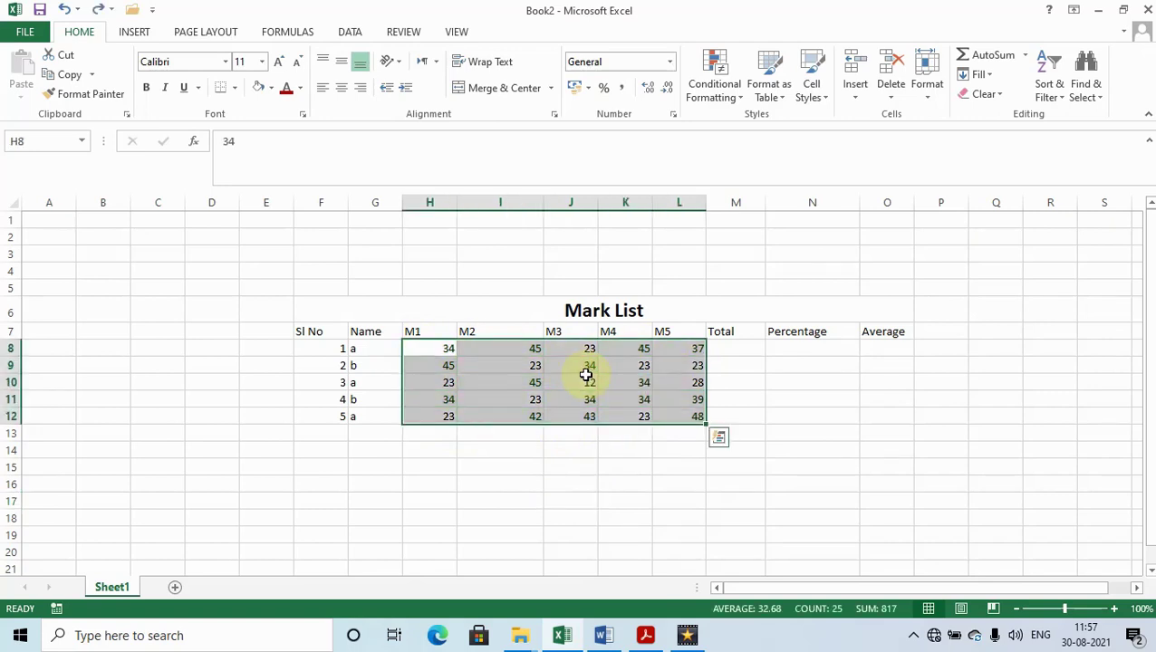
pyautogui.click(645, 400)
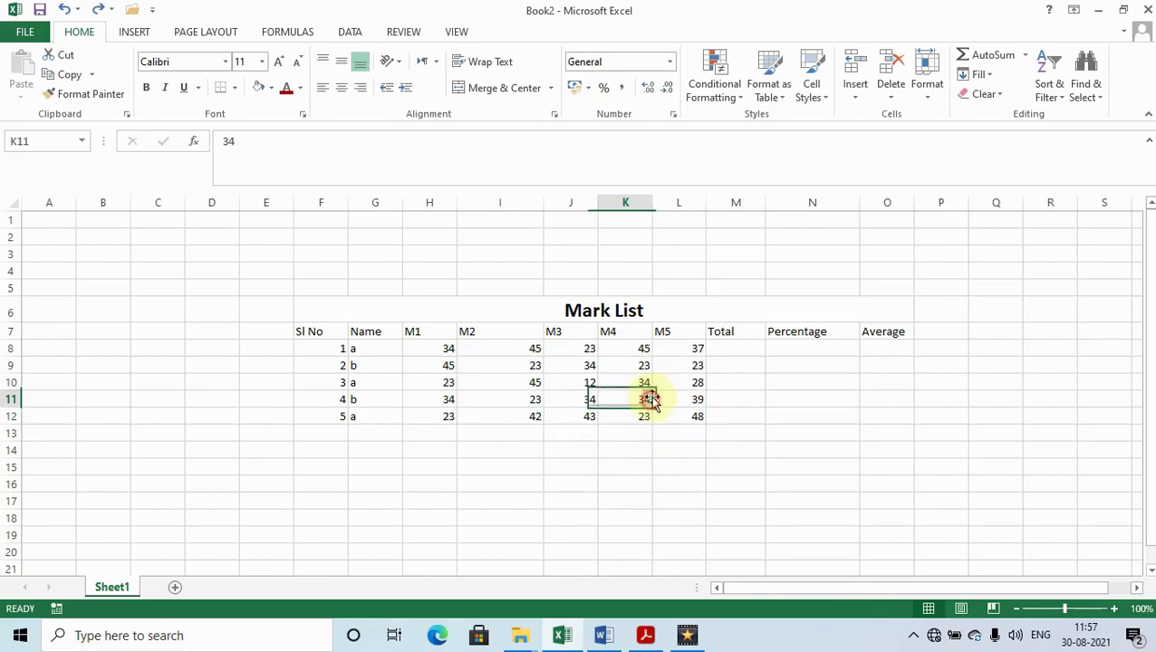
# Add solid blue data bars to the M5 marks in L8:L12.
pyautogui.click(741, 99)
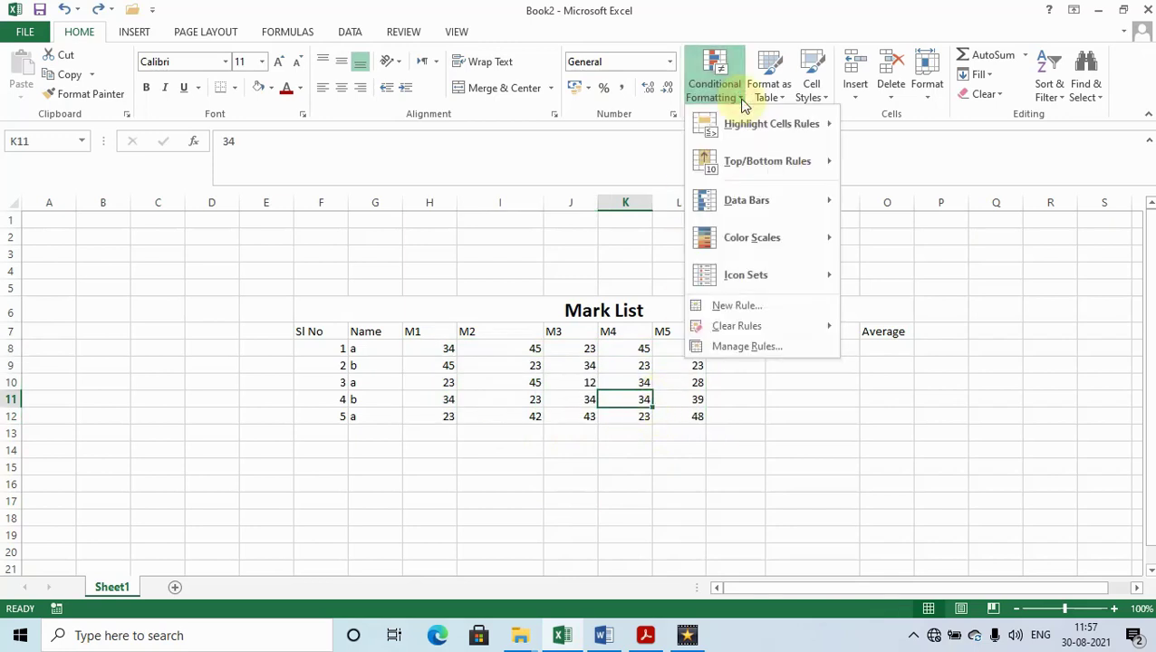
pyautogui.click(620, 476)
pyautogui.click(642, 331)
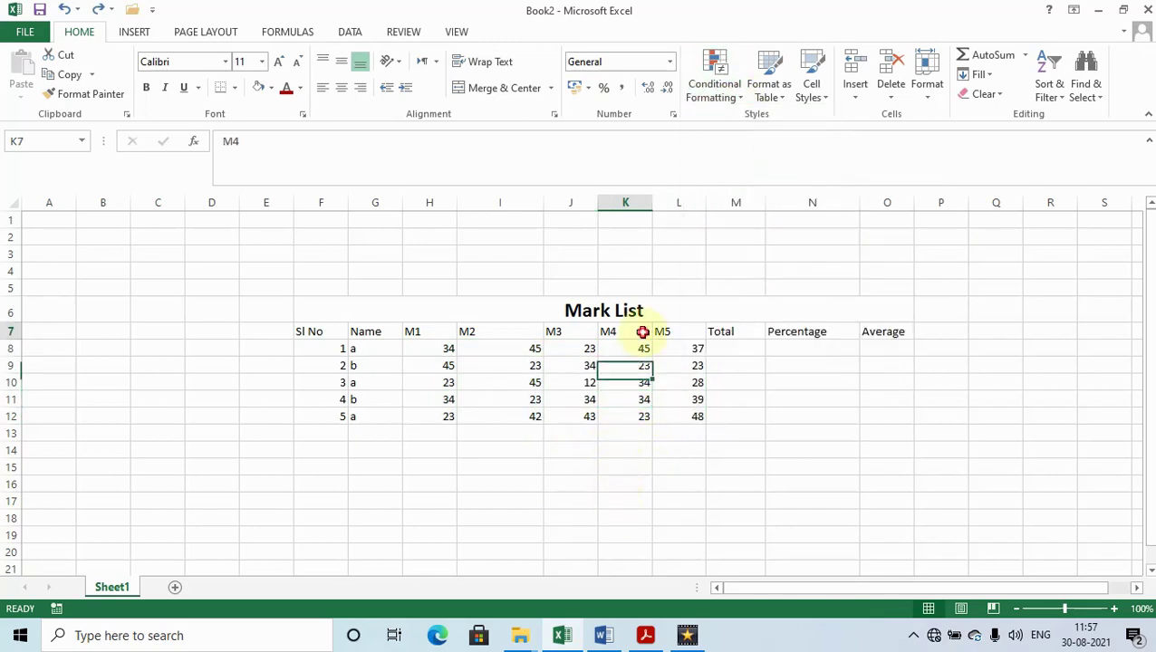
pyautogui.click(752, 350)
pyautogui.moveTo(675, 350); pyautogui.dragTo(678, 424)
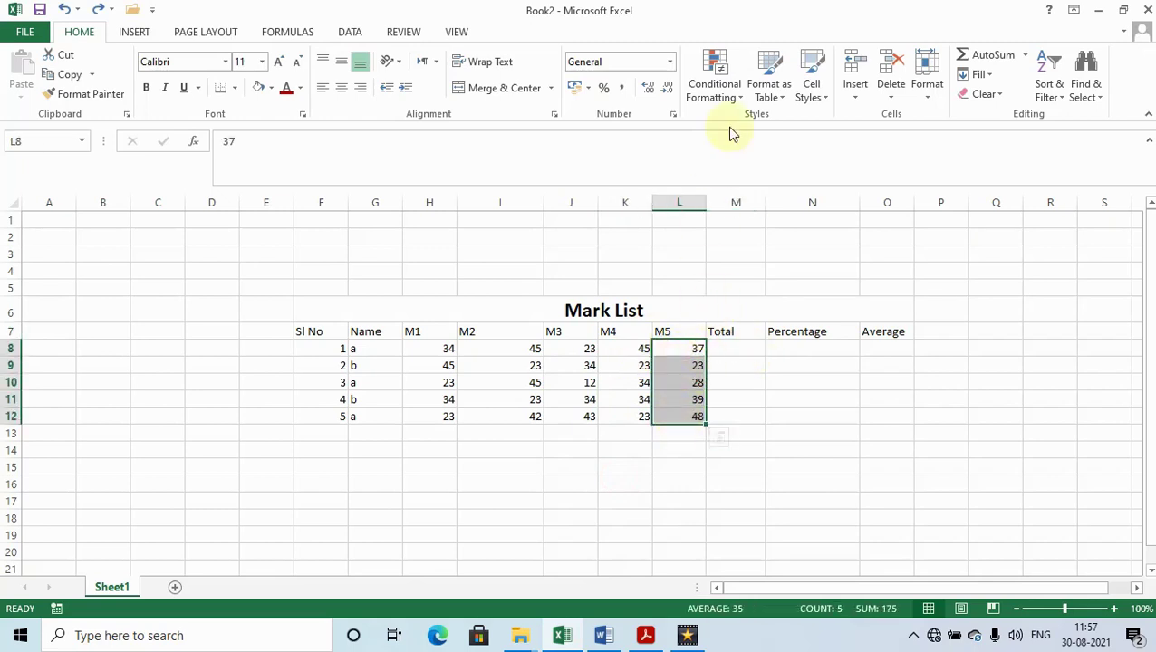
pyautogui.click(740, 98)
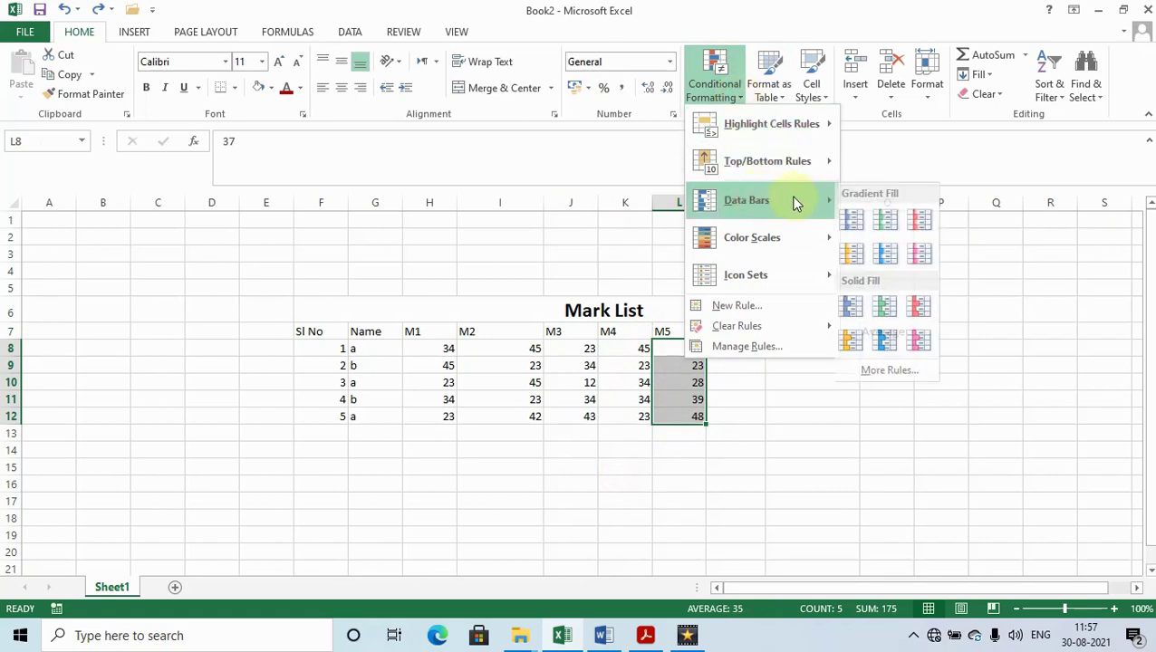
pyautogui.moveTo(757, 200)
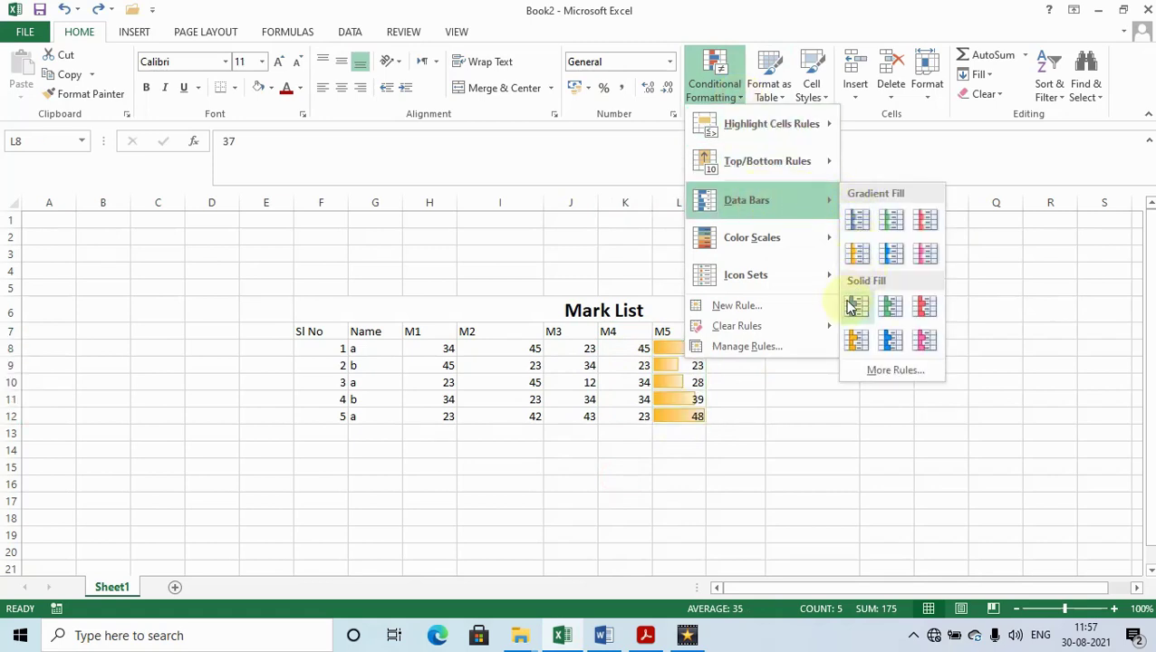
pyautogui.click(891, 342)
pyautogui.click(676, 402)
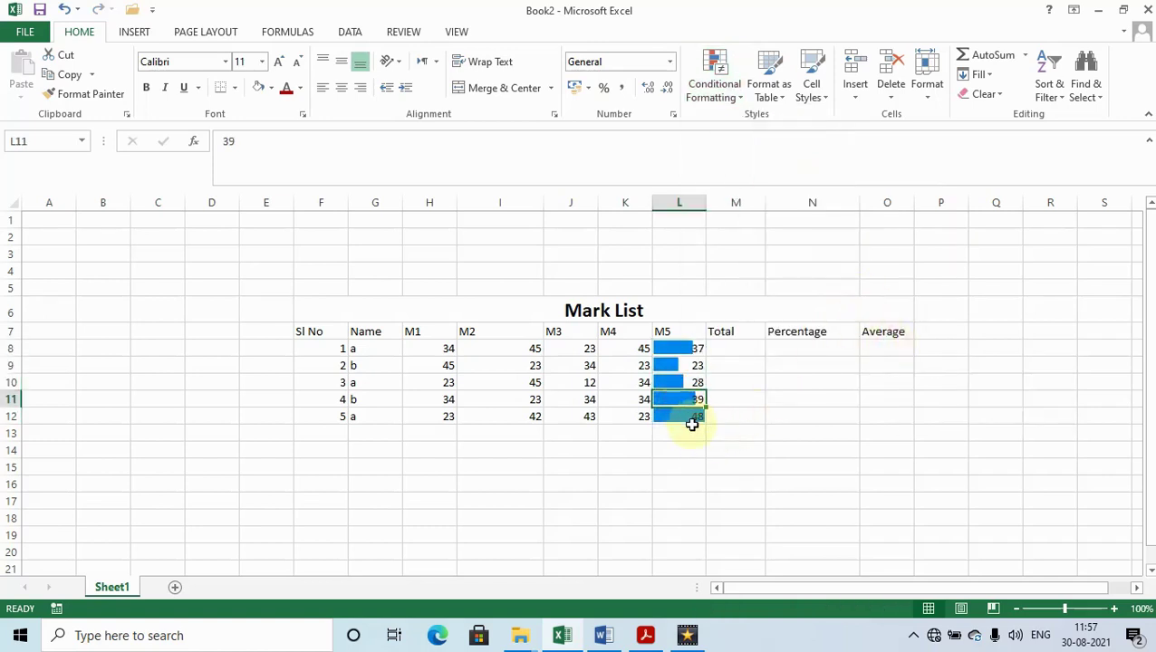
pyautogui.click(675, 416)
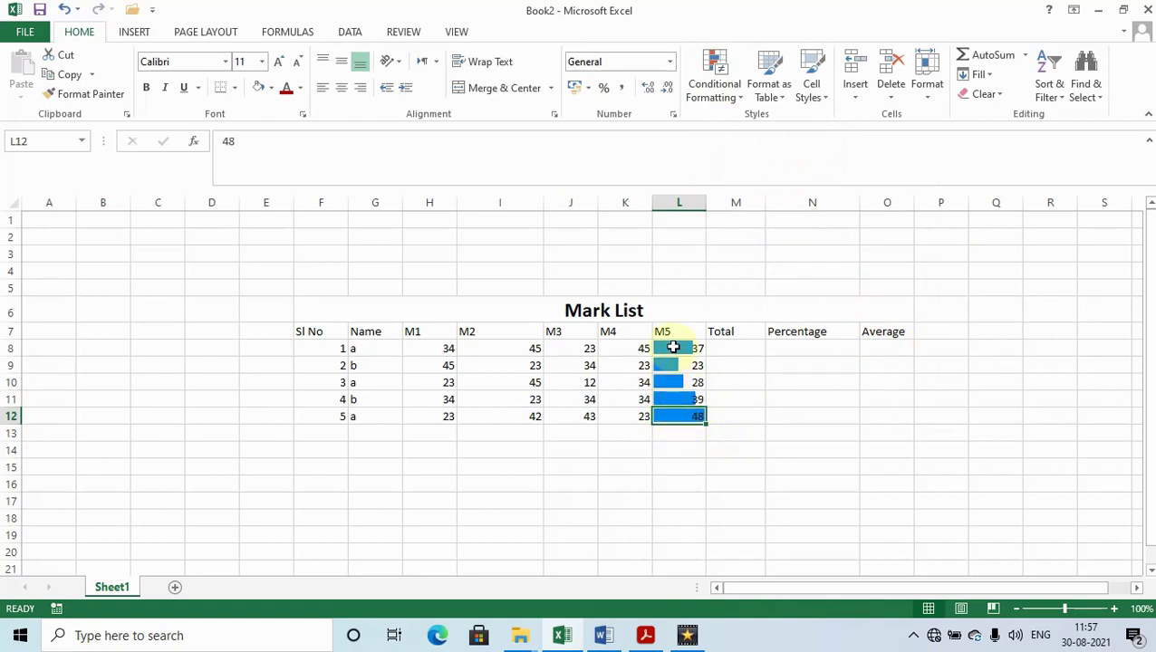
# Add red gradient data bars to the M4 marks in K8:K12.
pyautogui.click(633, 350)
pyautogui.moveTo(634, 374); pyautogui.dragTo(643, 416)
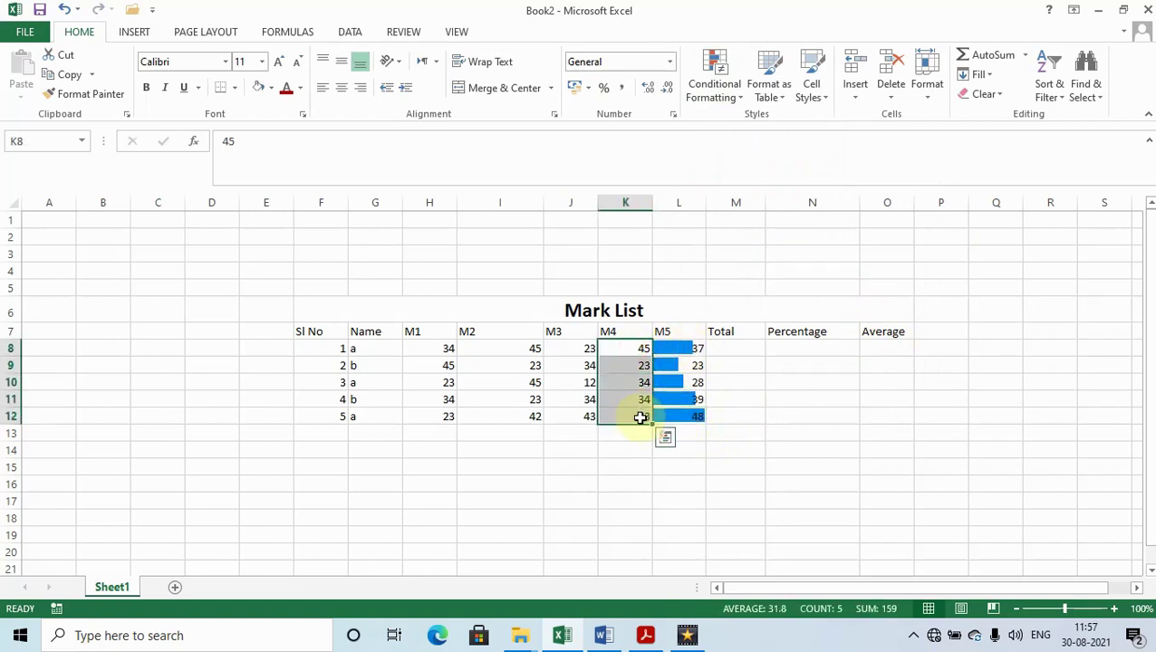
pyautogui.click(735, 96)
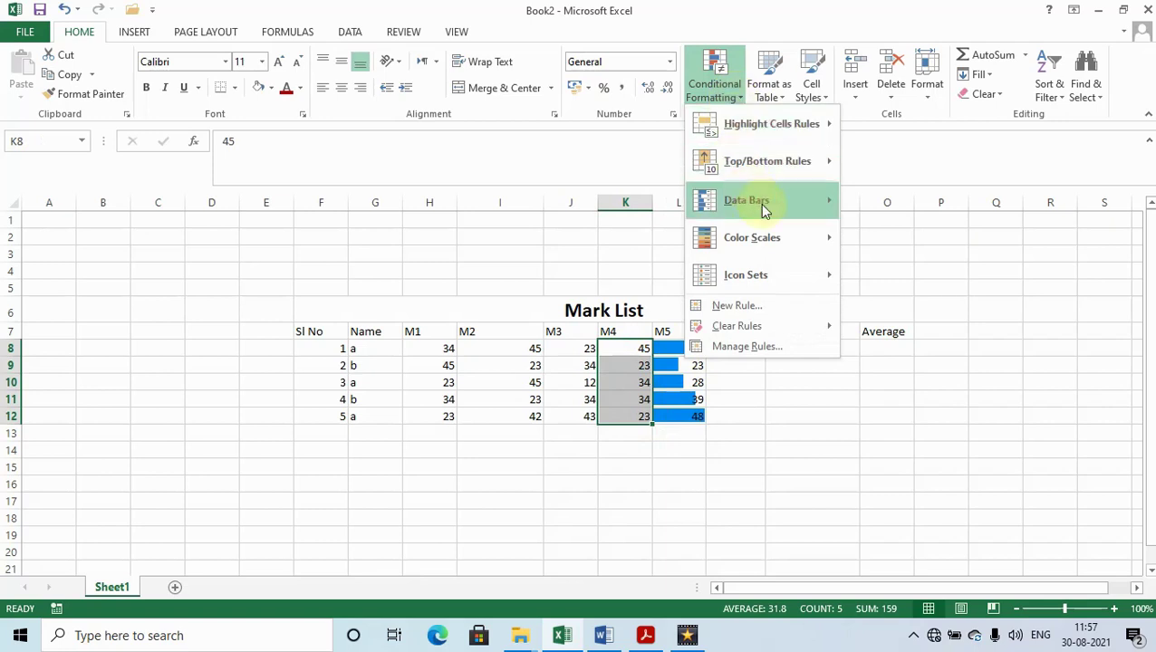
pyautogui.click(925, 256)
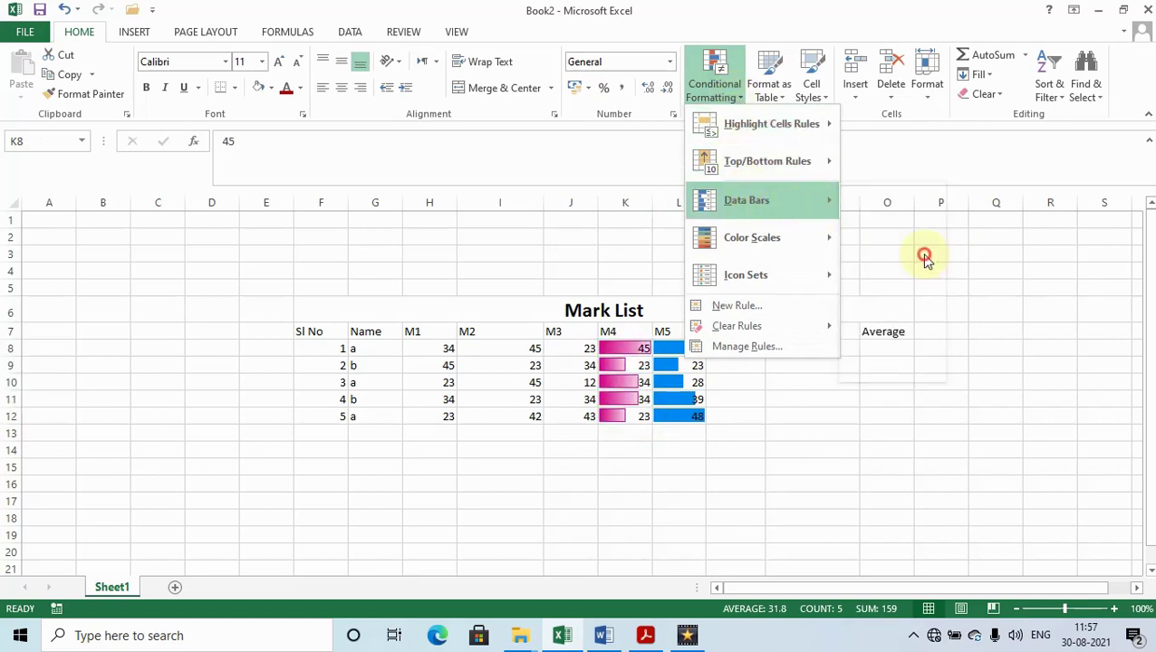
pyautogui.click(624, 448)
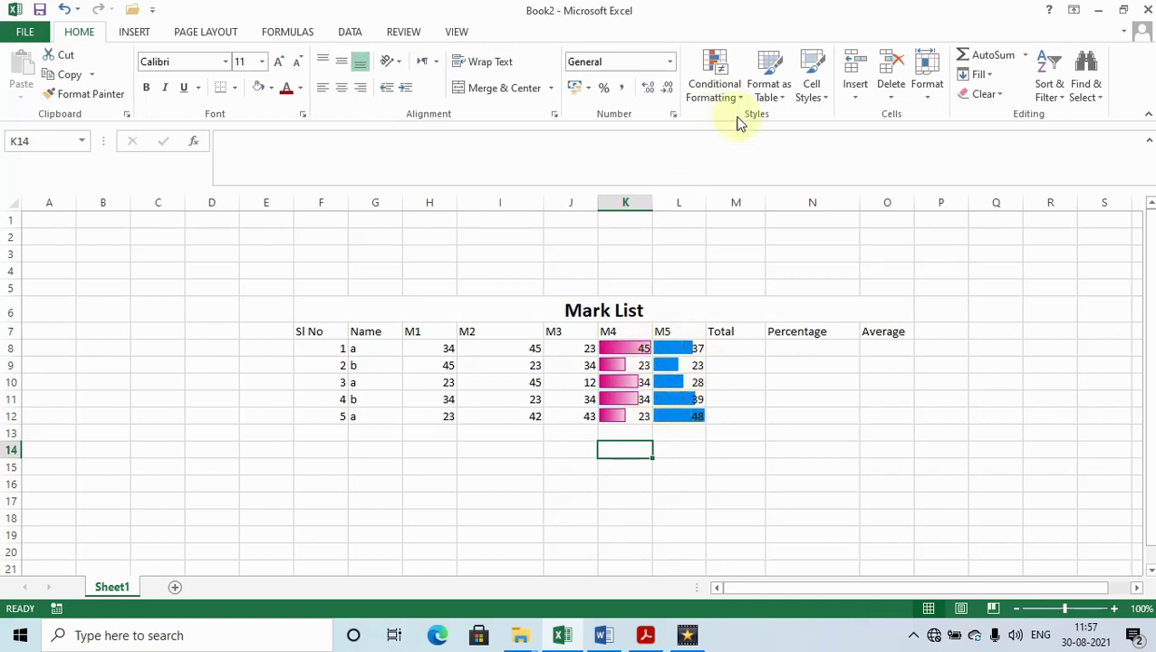
pyautogui.click(755, 415)
# Undo both data bar rules so M4 and M5 show plain numbers.
pyautogui.hotkey('ctrl', 'z')
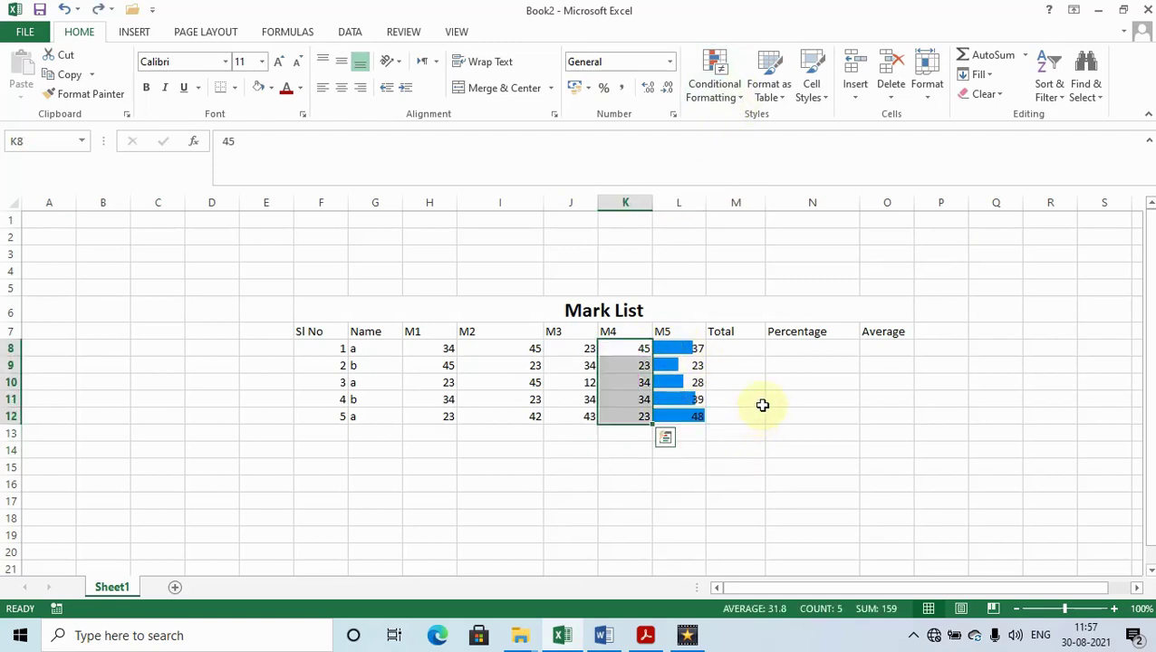
pyautogui.hotkey('ctrl', 'z')
pyautogui.click(756, 369)
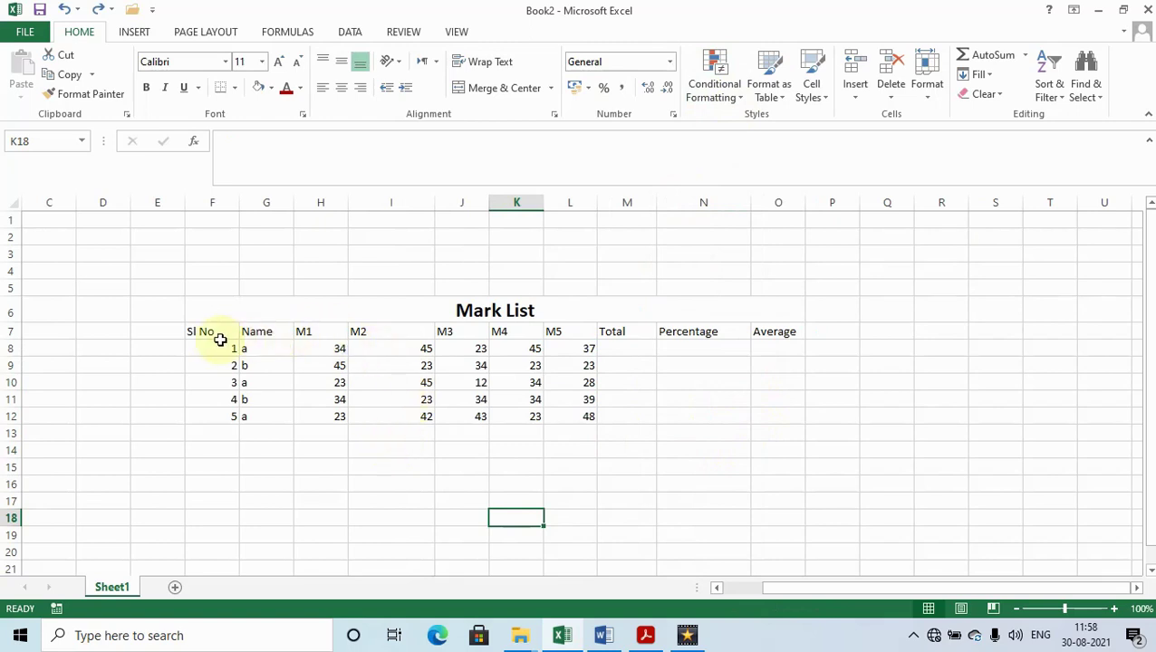
pyautogui.moveTo(209, 335); pyautogui.dragTo(779, 413)
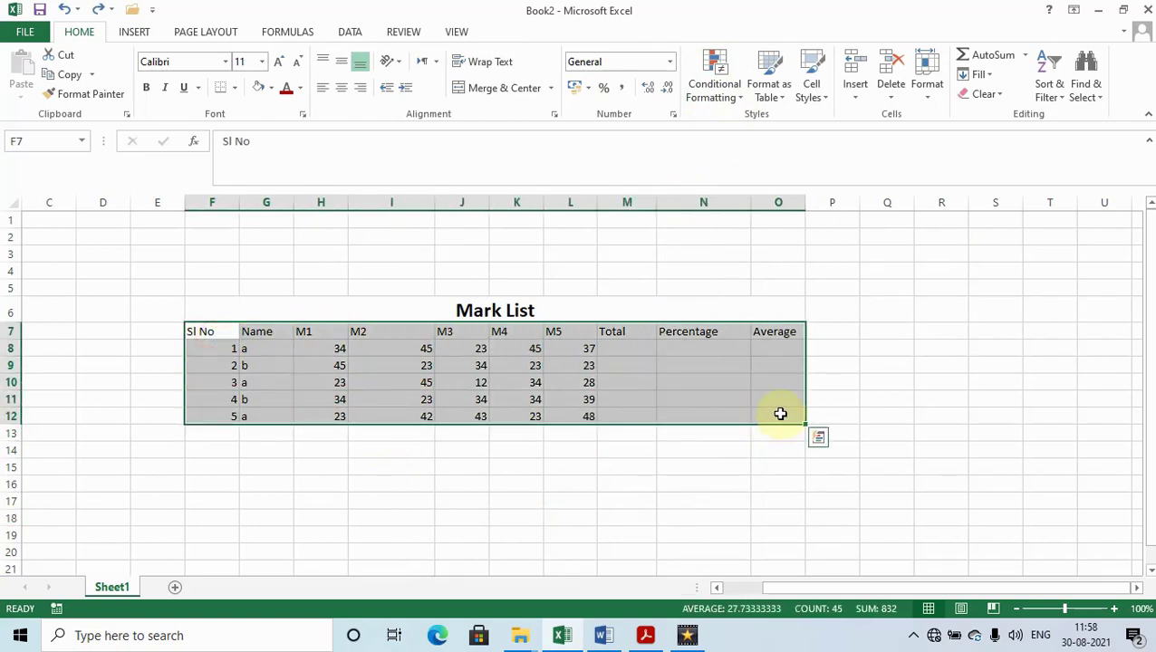
# Format the Mark List range as a table with a blue style and filter buttons.
pyautogui.click(781, 98)
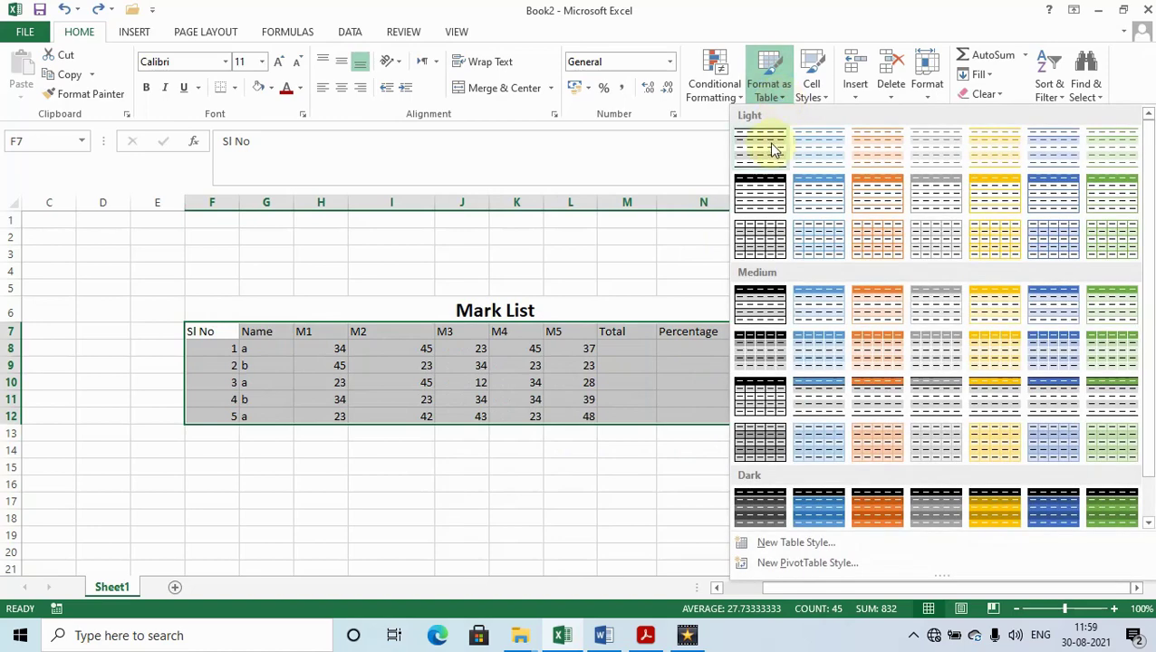
pyautogui.click(818, 190)
pyautogui.click(908, 430)
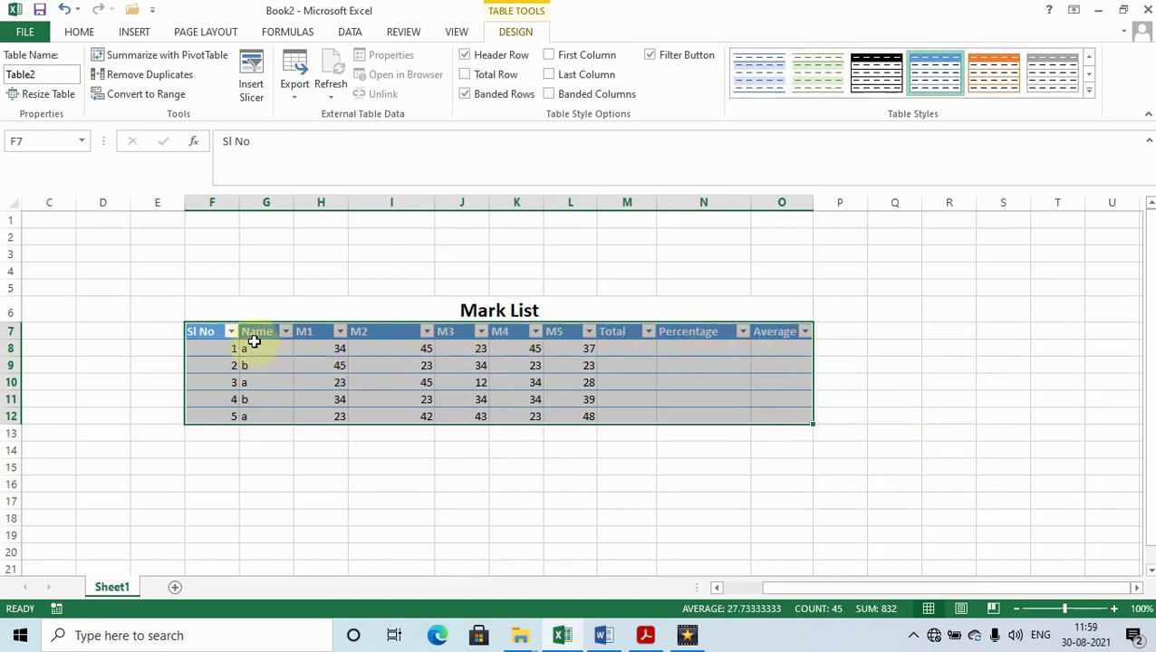
pyautogui.click(231, 332)
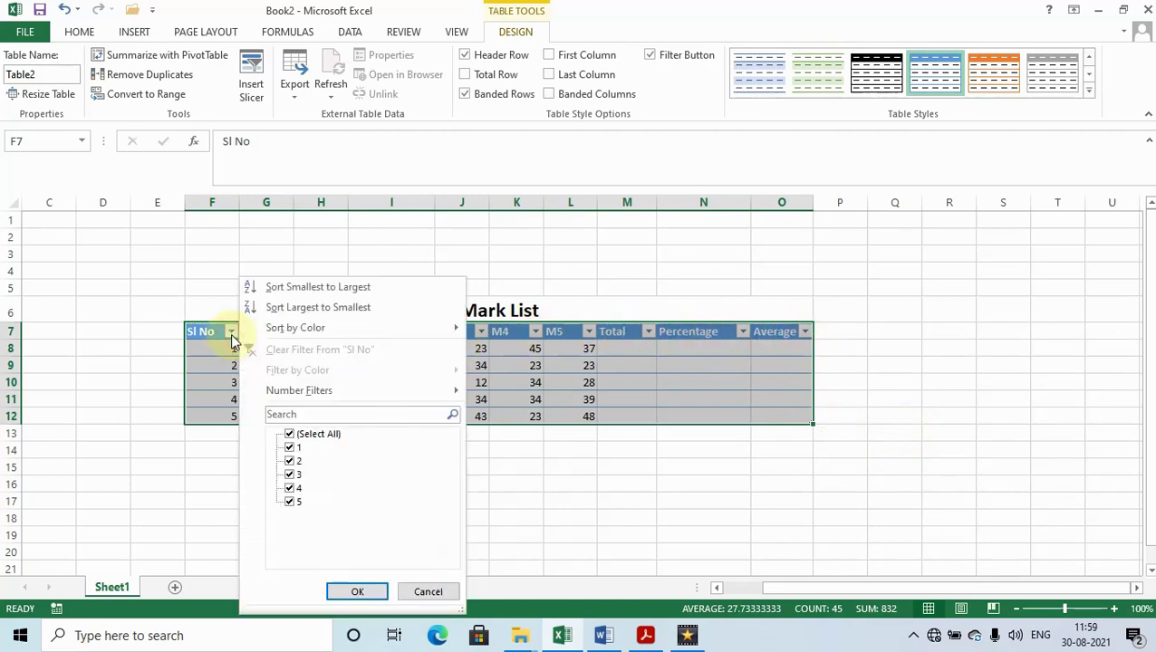
pyautogui.click(613, 442)
pyautogui.click(528, 388)
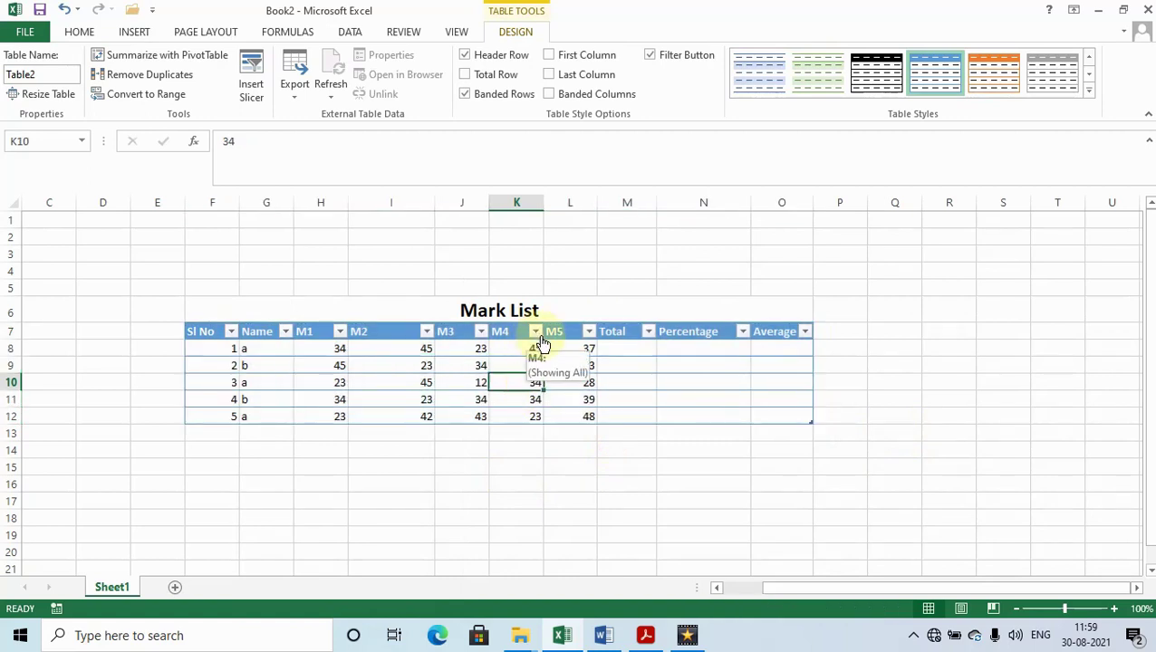
# Restyle the table with a Medium blue table style.
pyautogui.click(79, 31)
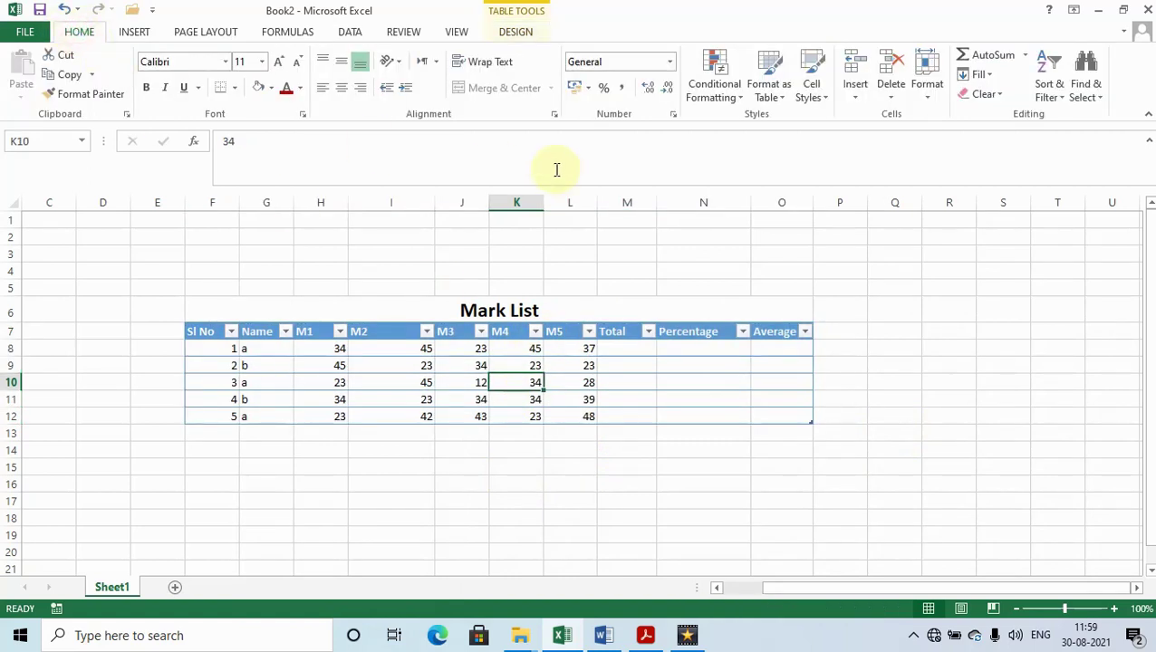
pyautogui.click(785, 106)
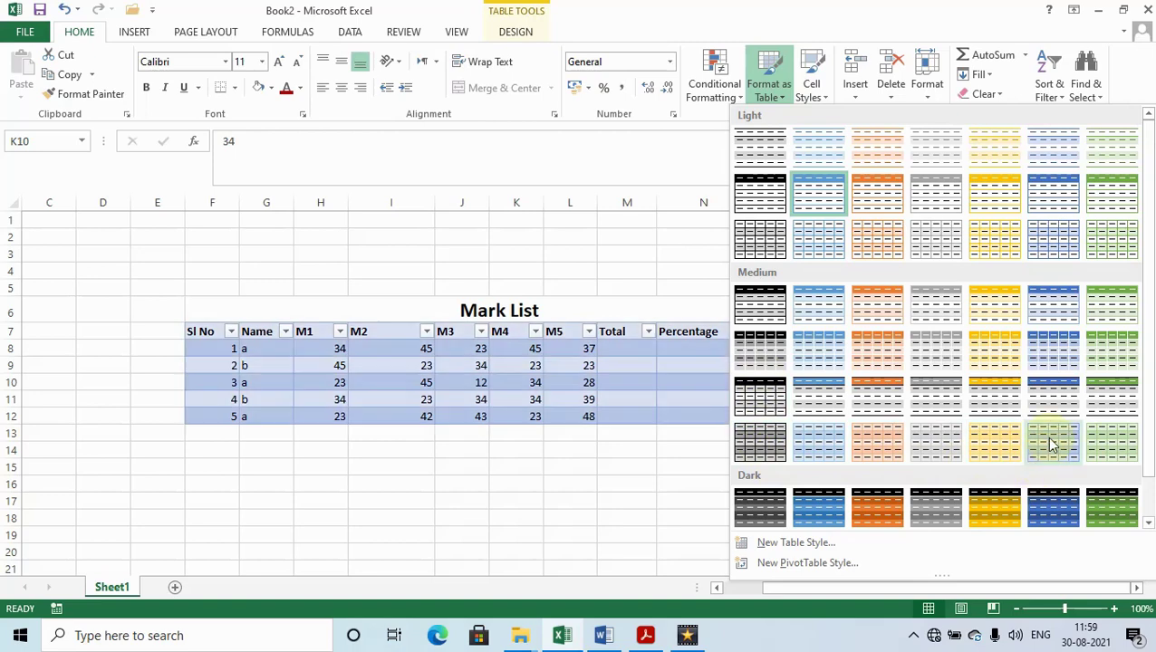
pyautogui.click(781, 450)
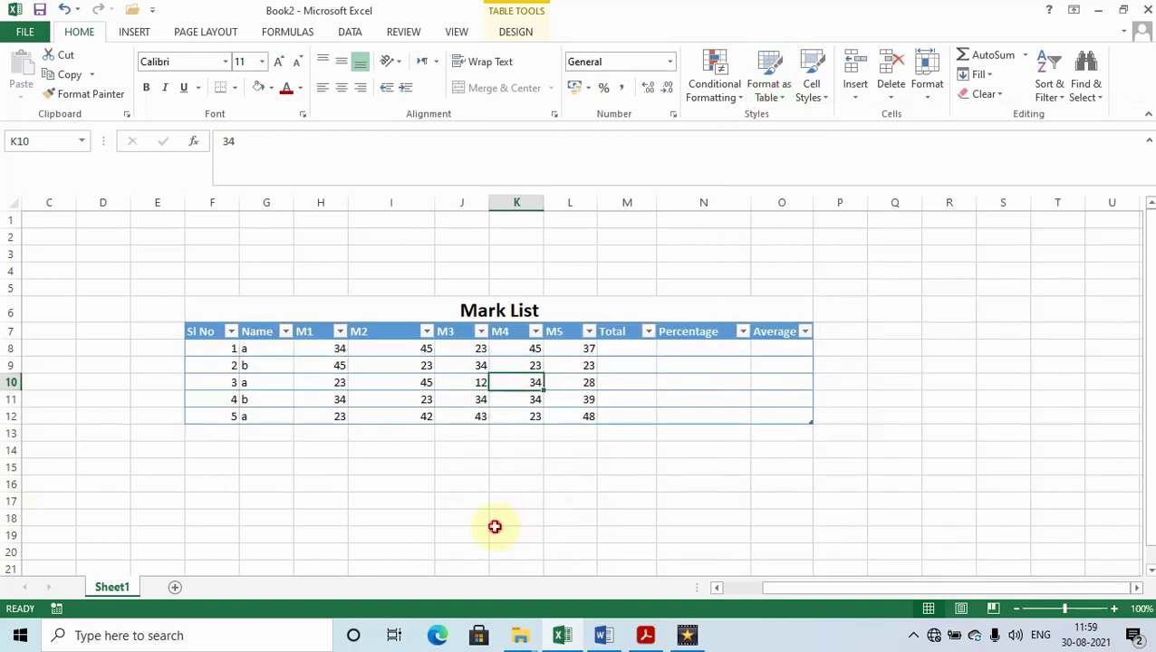
pyautogui.click(515, 450)
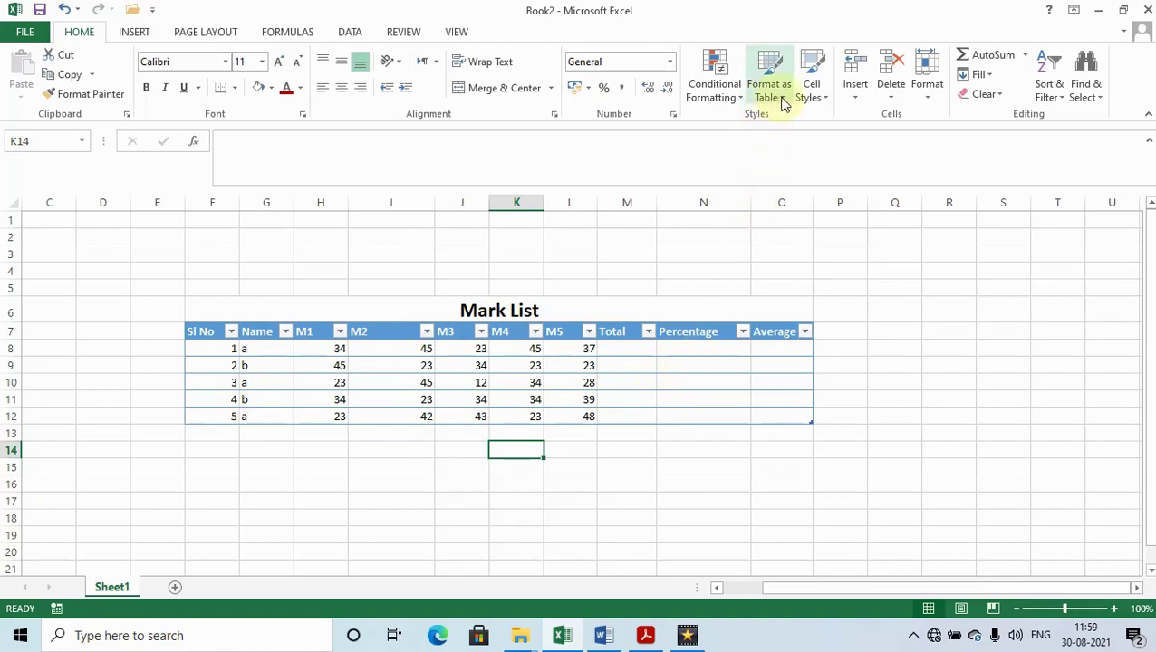
pyautogui.click(677, 379)
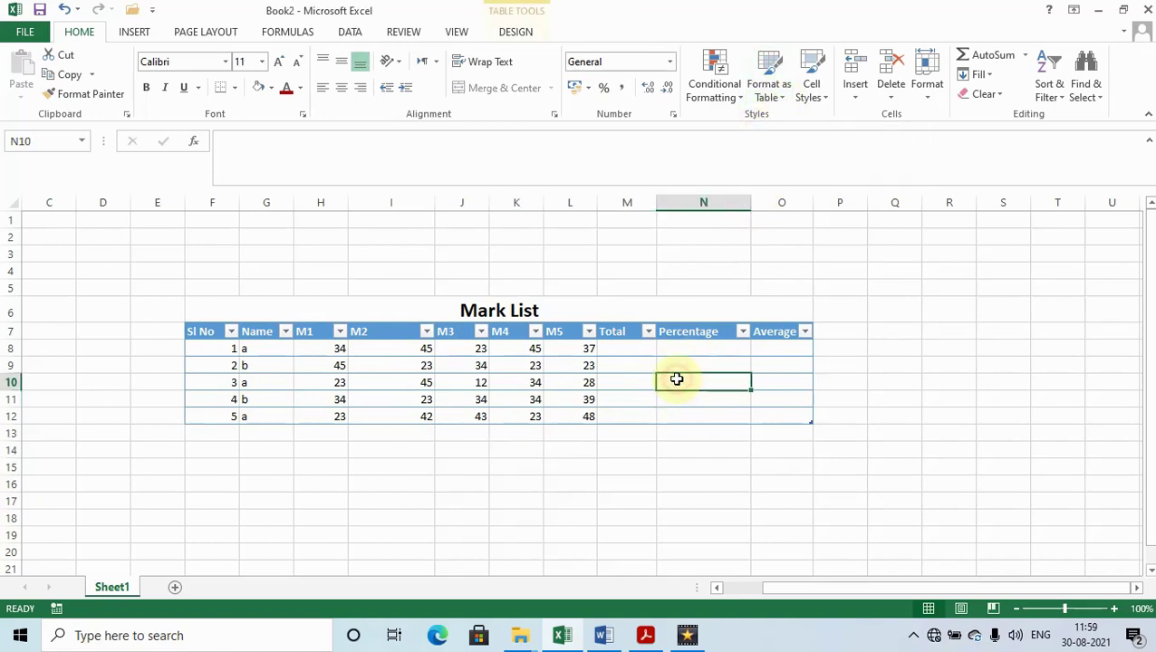
# Apply the Heading 1 cell style to the merged Mark List title cell F6.
pyautogui.click(625, 313)
pyautogui.click(825, 101)
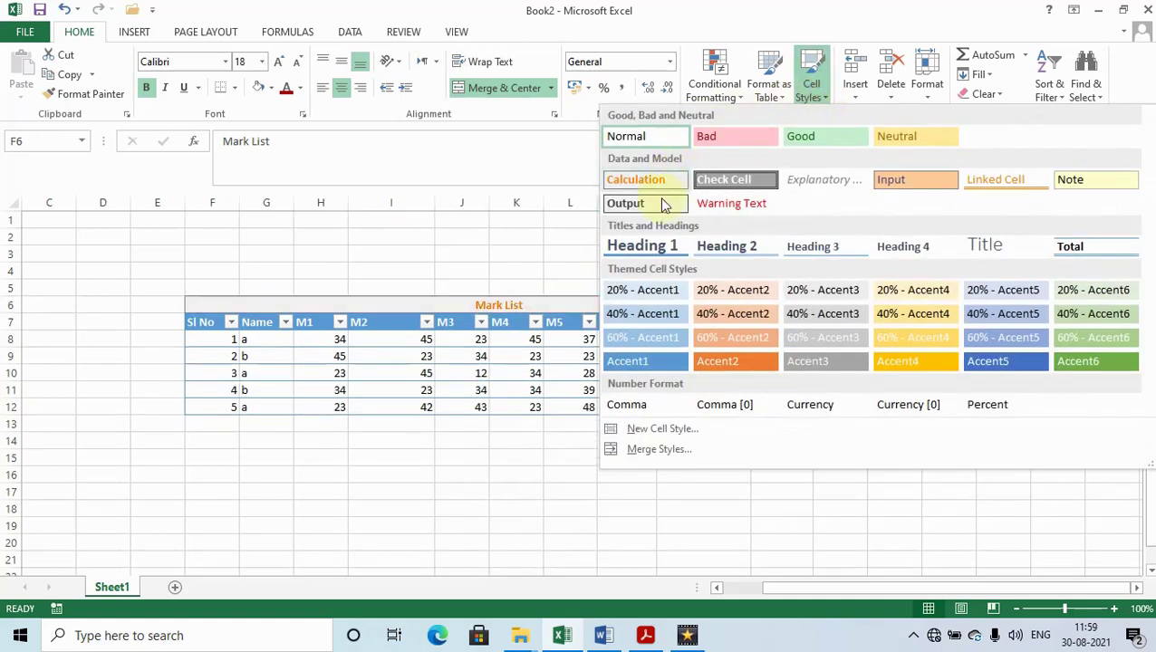
pyautogui.click(653, 254)
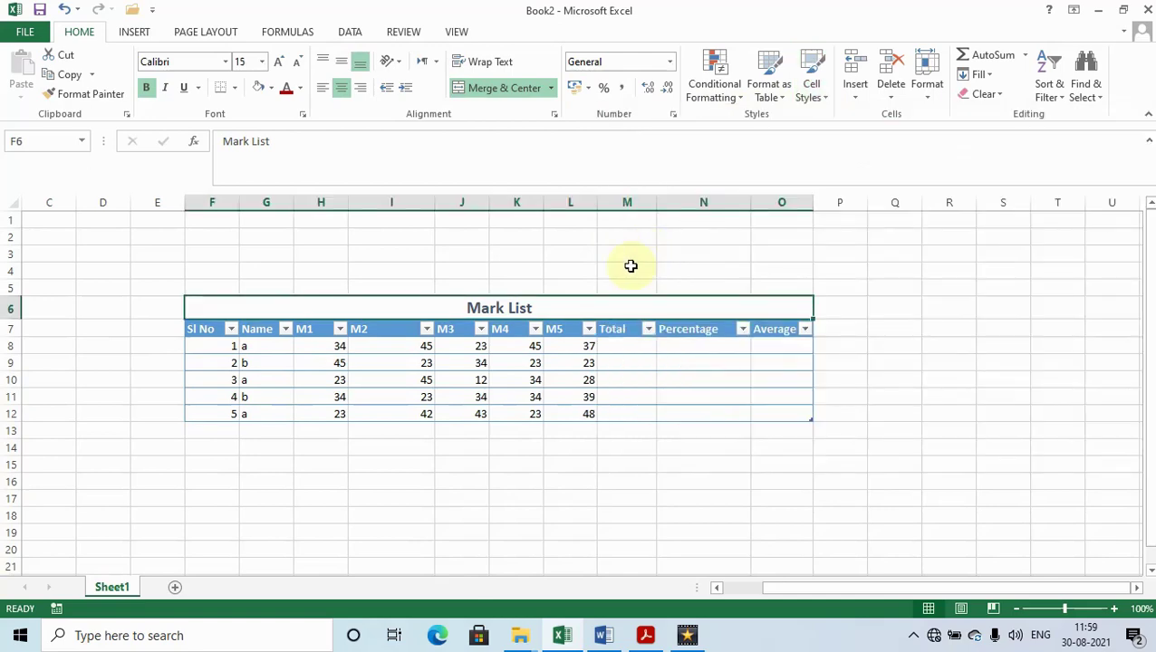
pyautogui.click(859, 345)
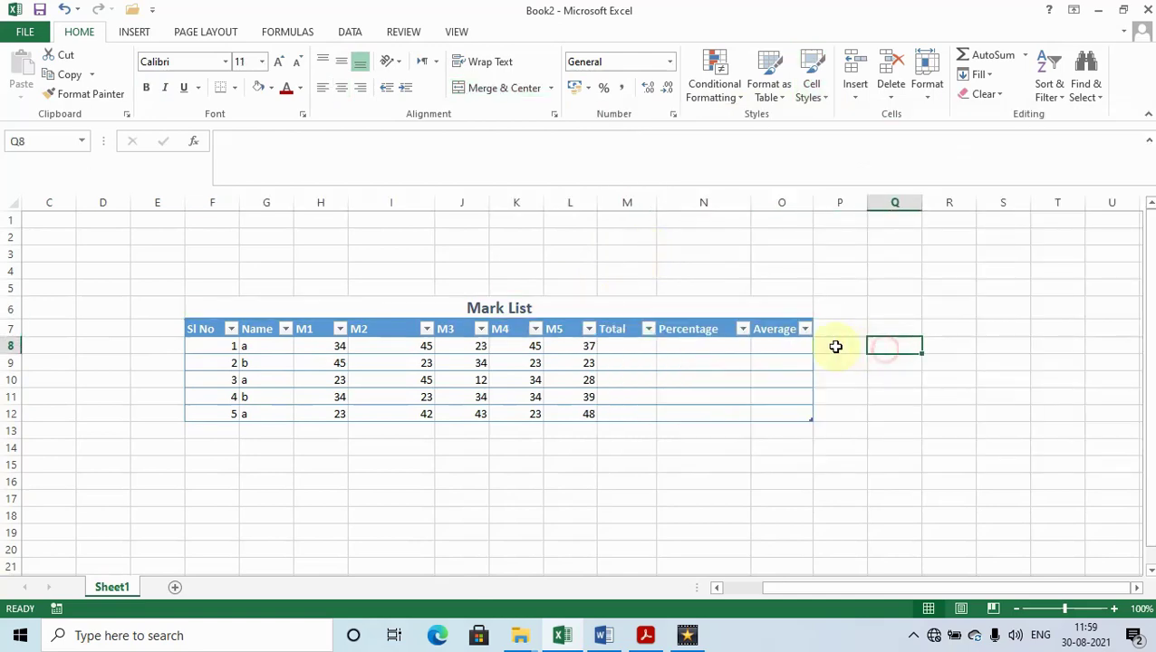
pyautogui.click(504, 311)
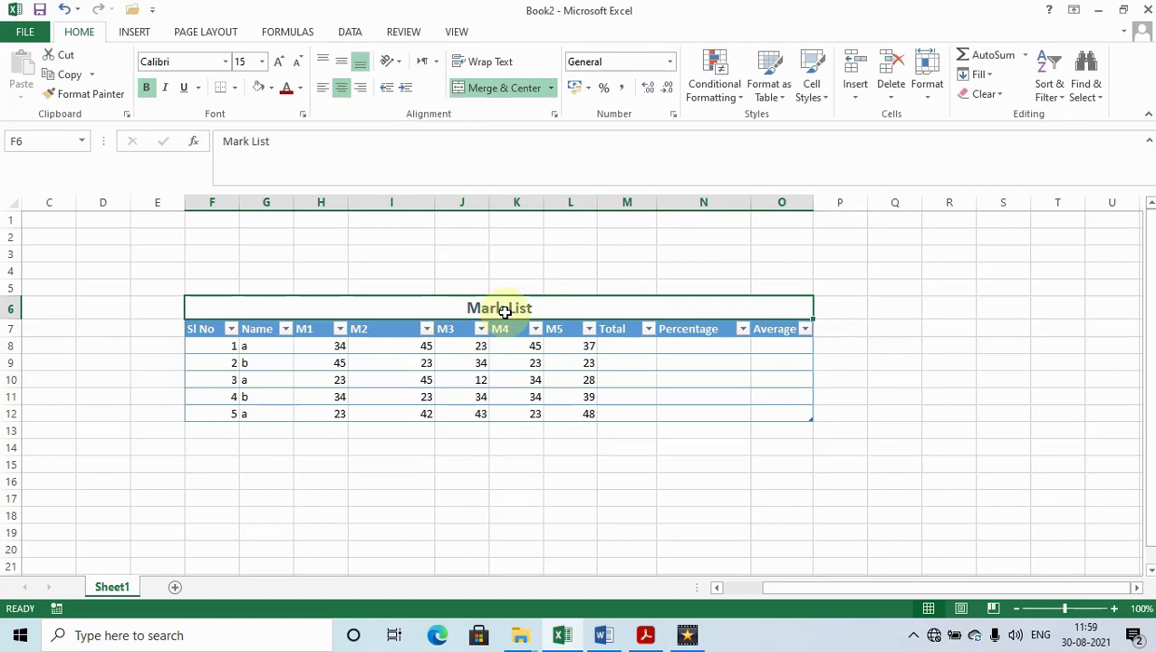
pyautogui.click(604, 429)
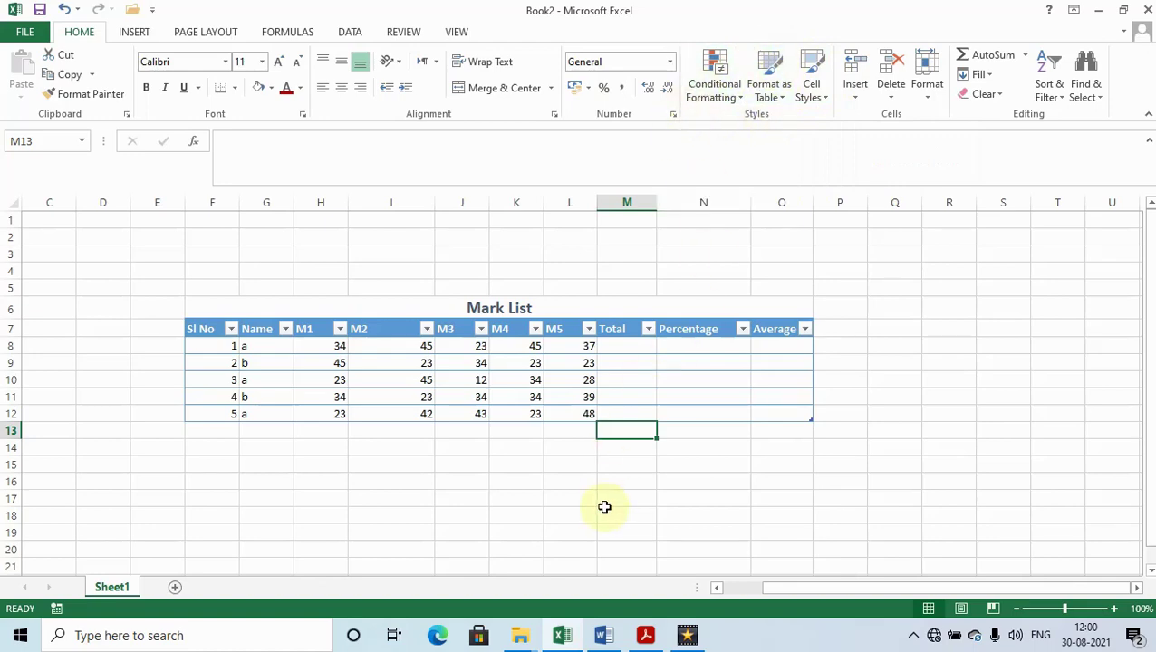
pyautogui.click(620, 457)
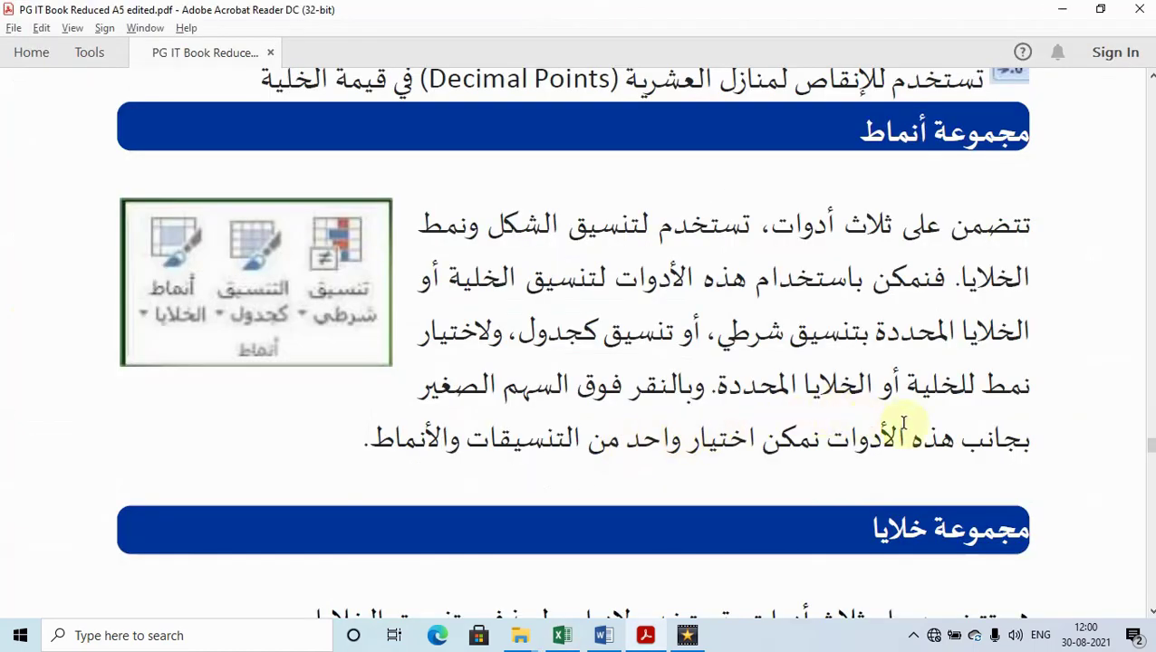
# Scroll the PDF to page 124's Cells group section on inserting cells, rows and columns.
pyautogui.scroll(-3, 891, 422)
pyautogui.scroll(-2, 892, 424)
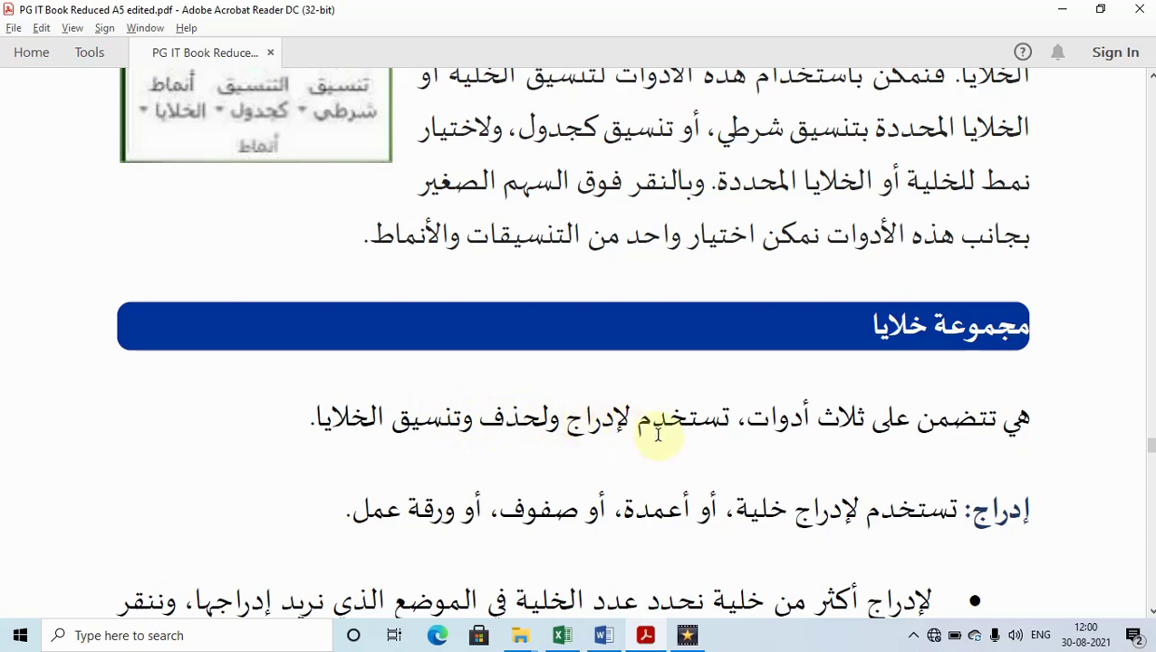
pyautogui.scroll(-3, 748, 439)
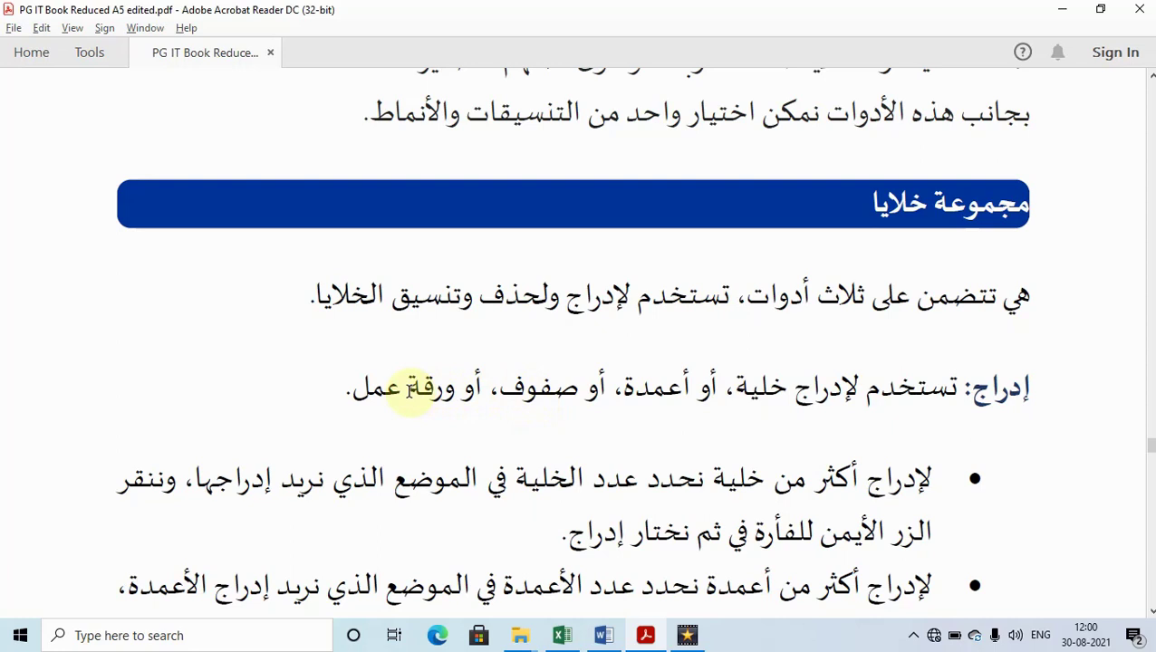
pyautogui.scroll(-2, 815, 448)
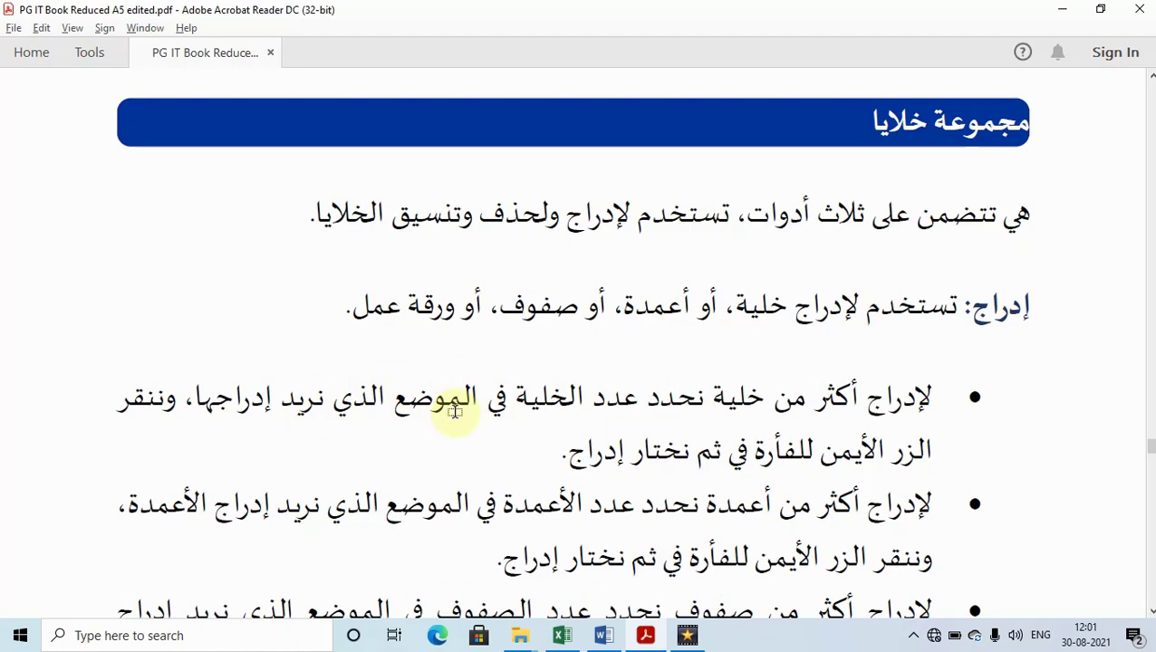
pyautogui.hotkey('alt', 'Tab')
# Insert three blank table rows above row 9 of the Mark List, then undo them.
pyautogui.click(500, 396)
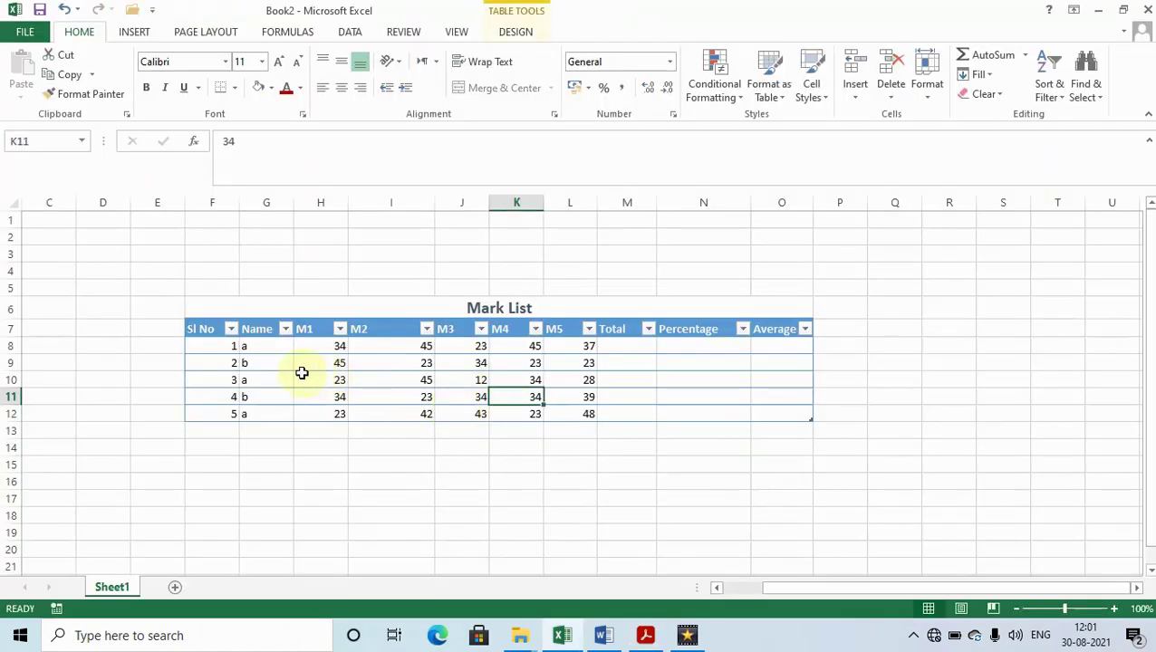
pyautogui.moveTo(272, 379); pyautogui.dragTo(272, 414)
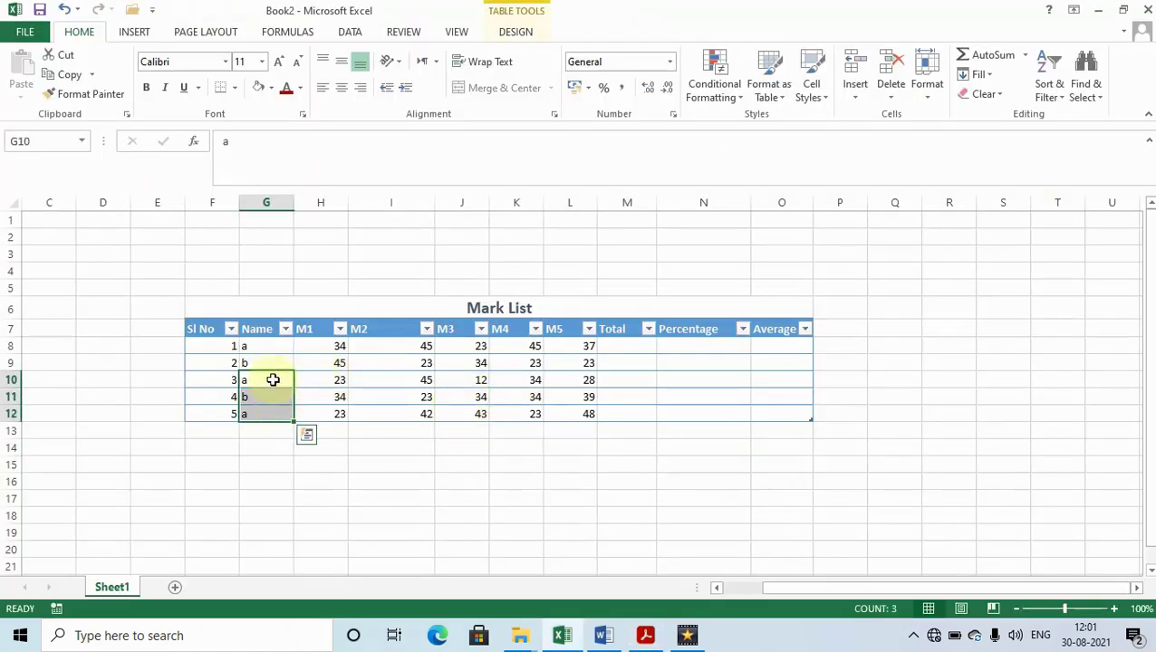
pyautogui.moveTo(273, 361); pyautogui.dragTo(272, 395)
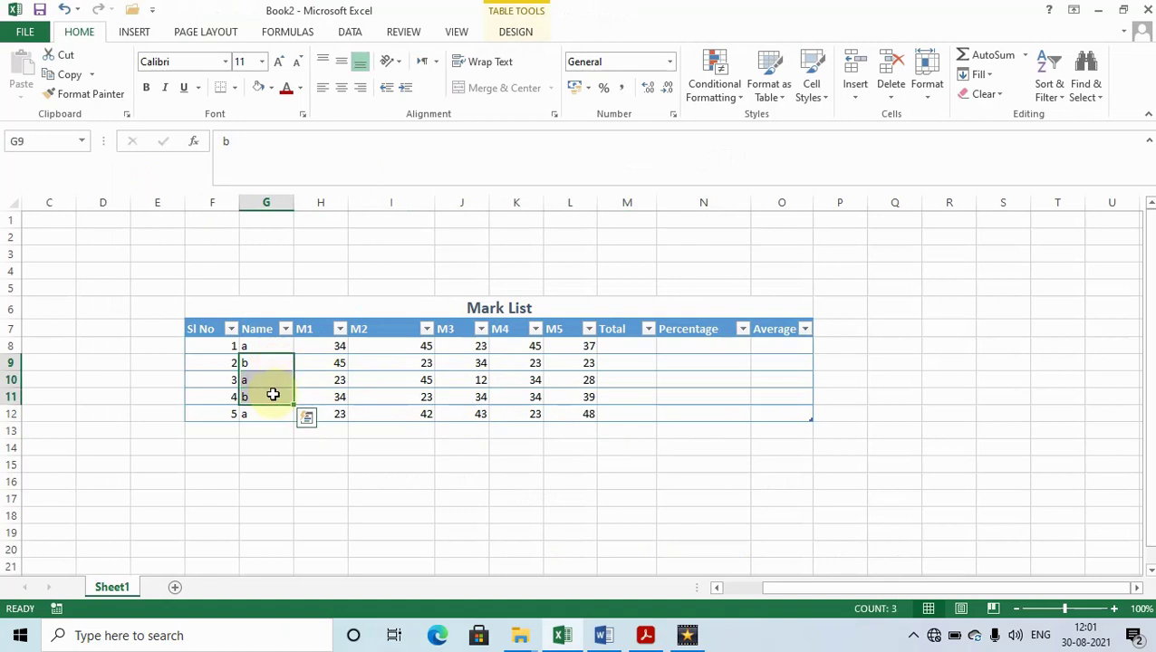
pyautogui.rightClick(276, 400)
pyautogui.moveTo(314, 154)
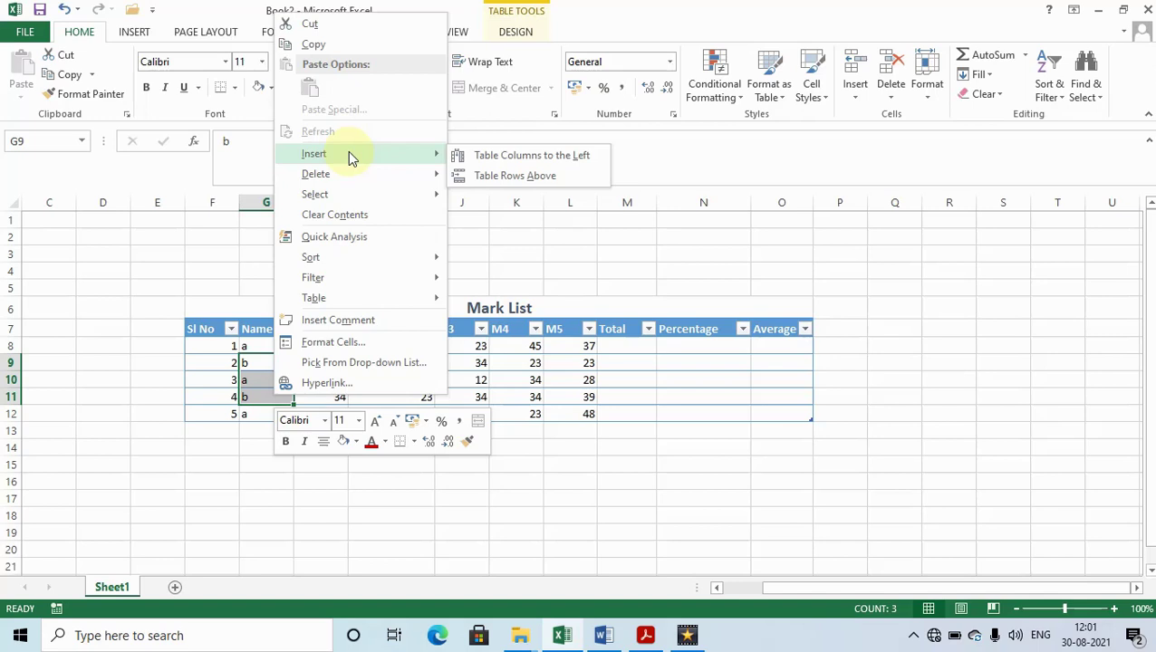
pyautogui.click(501, 176)
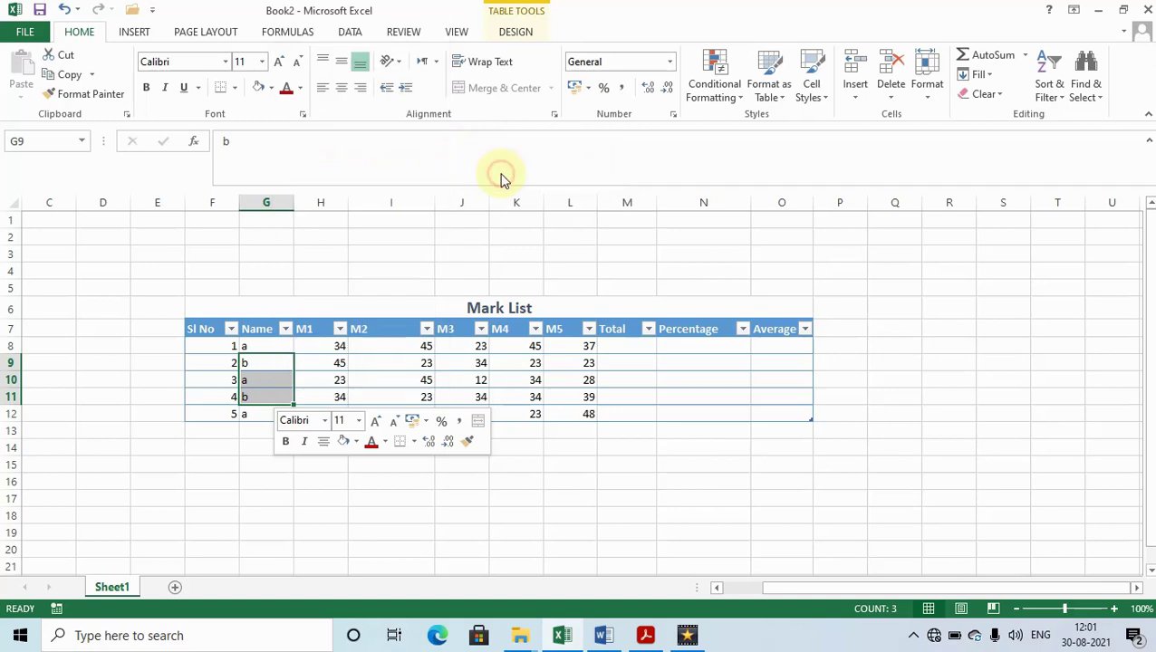
pyautogui.click(299, 374)
pyautogui.click(262, 361)
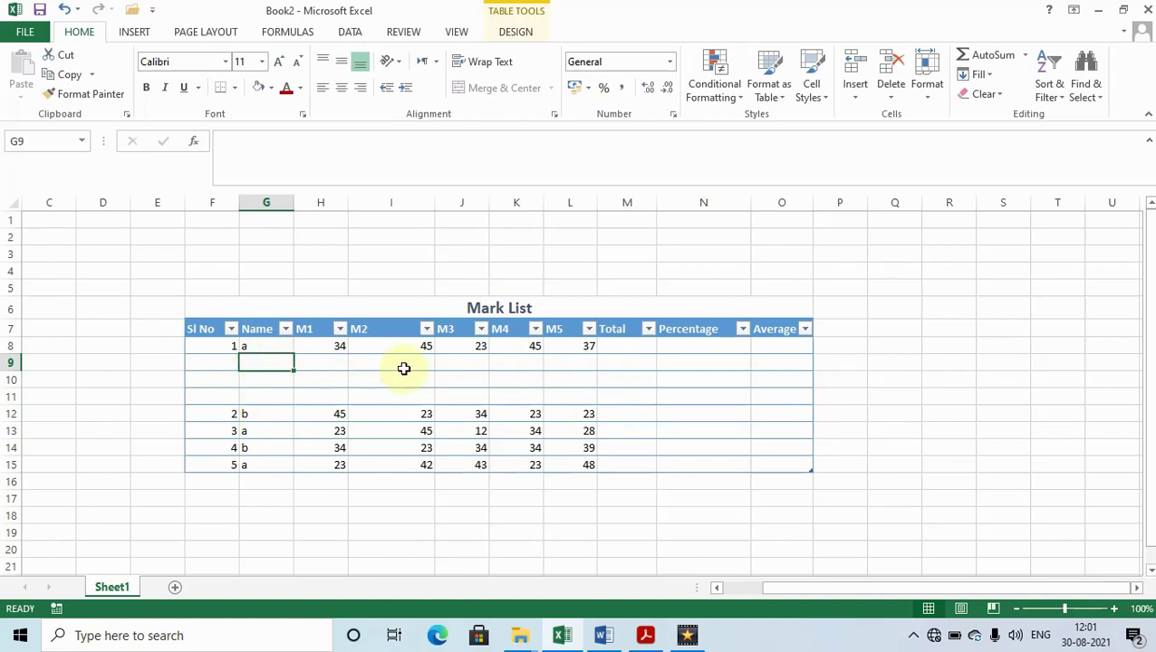
pyautogui.hotkey('ctrl', 'z')
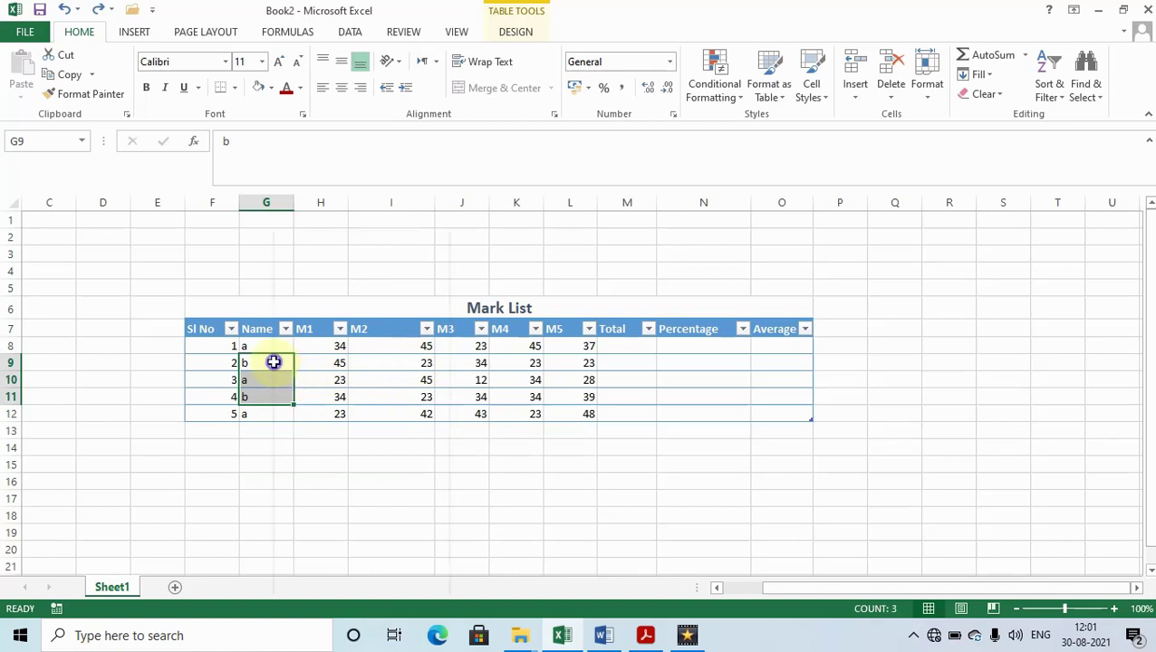
# Insert blank table columns to the left of Name, then undo them and select G8.
pyautogui.rightClick(275, 362)
pyautogui.moveTo(315, 374)
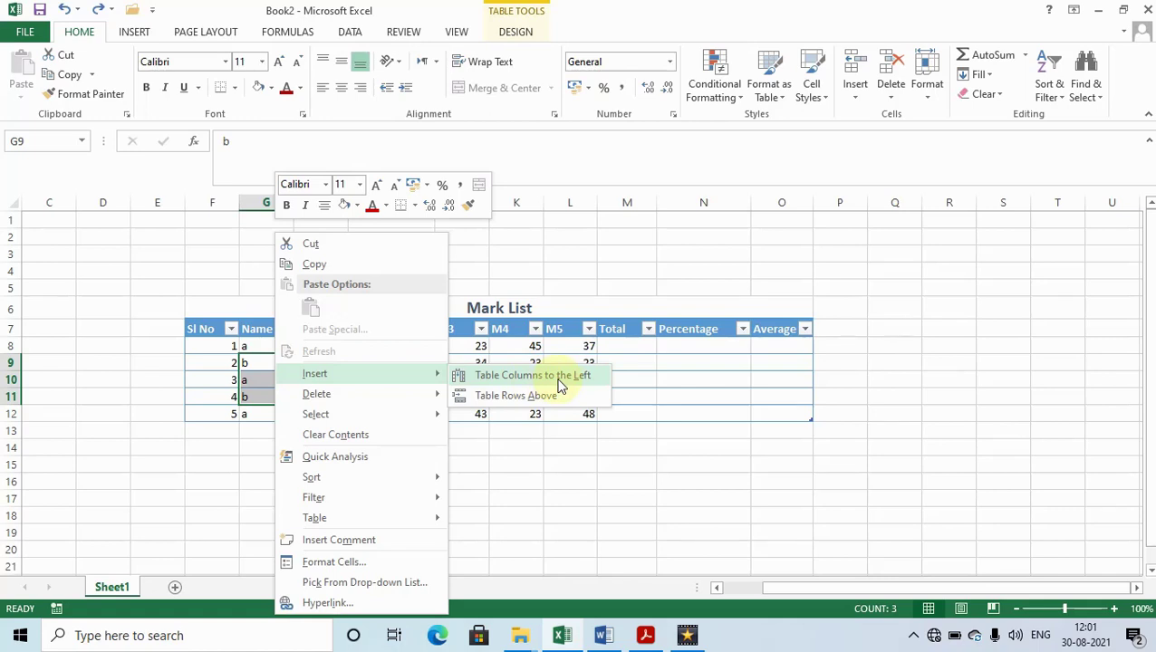
pyautogui.click(559, 386)
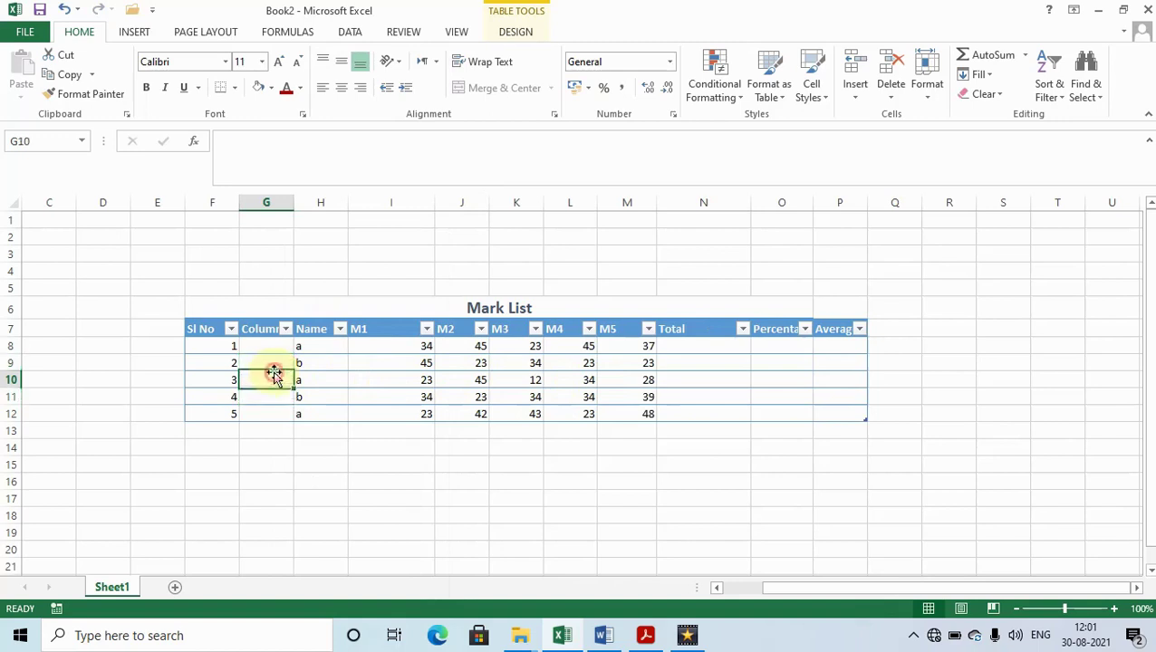
pyautogui.moveTo(262, 347); pyautogui.dragTo(255, 412)
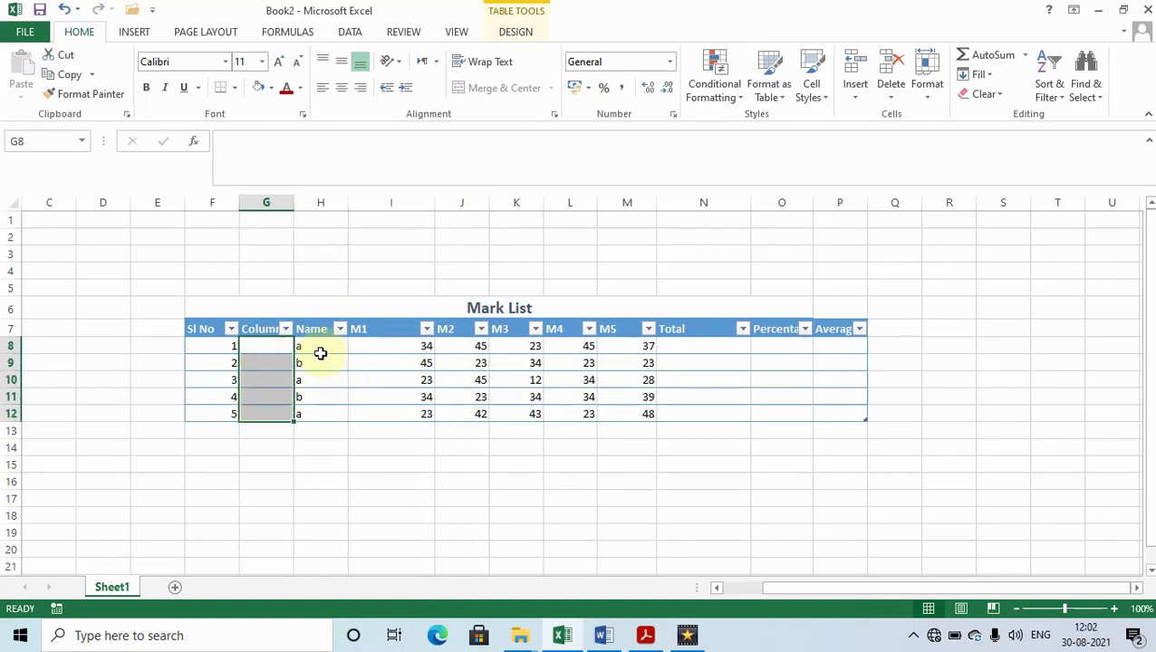
pyautogui.moveTo(320, 353); pyautogui.dragTo(390, 400)
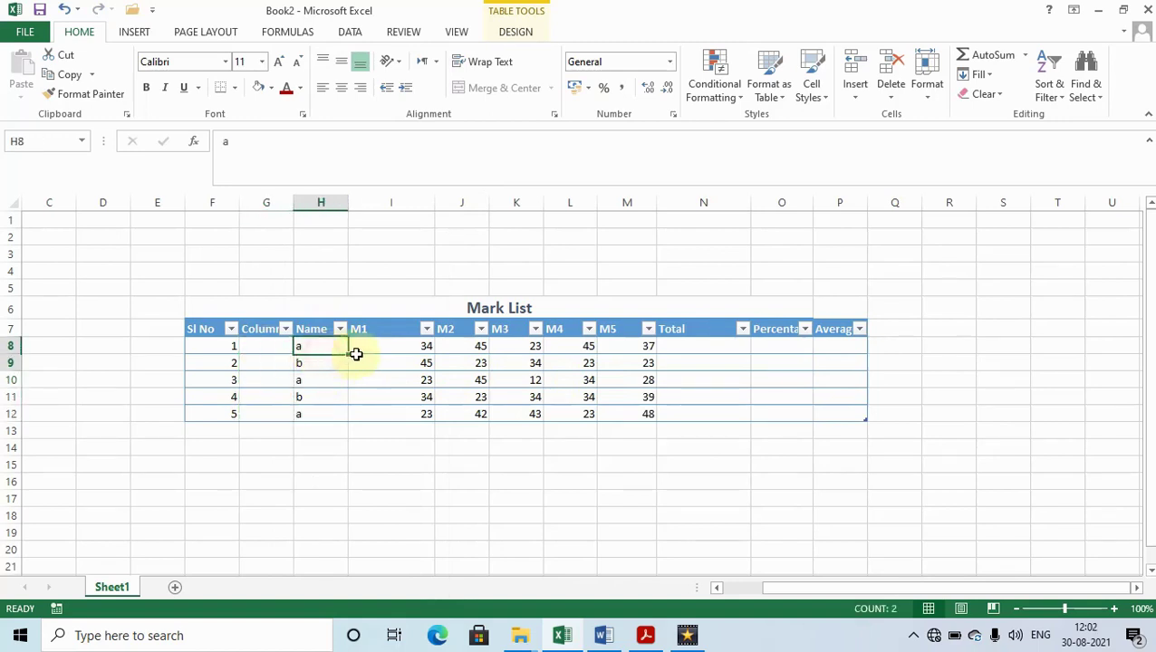
pyautogui.rightClick(402, 379)
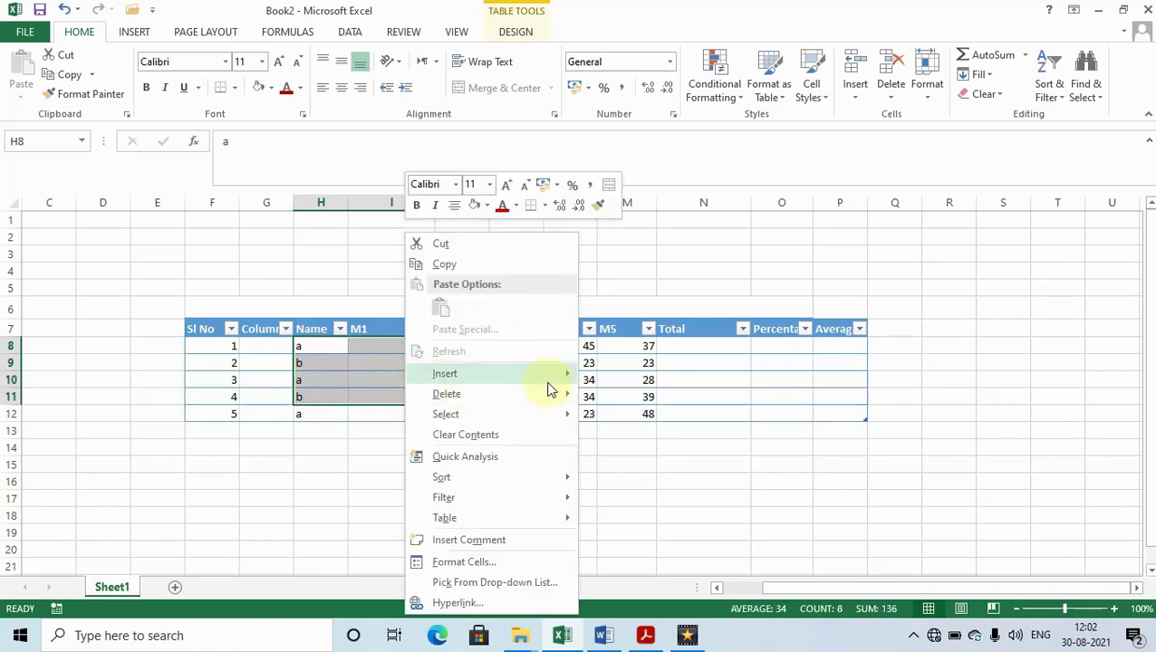
pyautogui.click(633, 372)
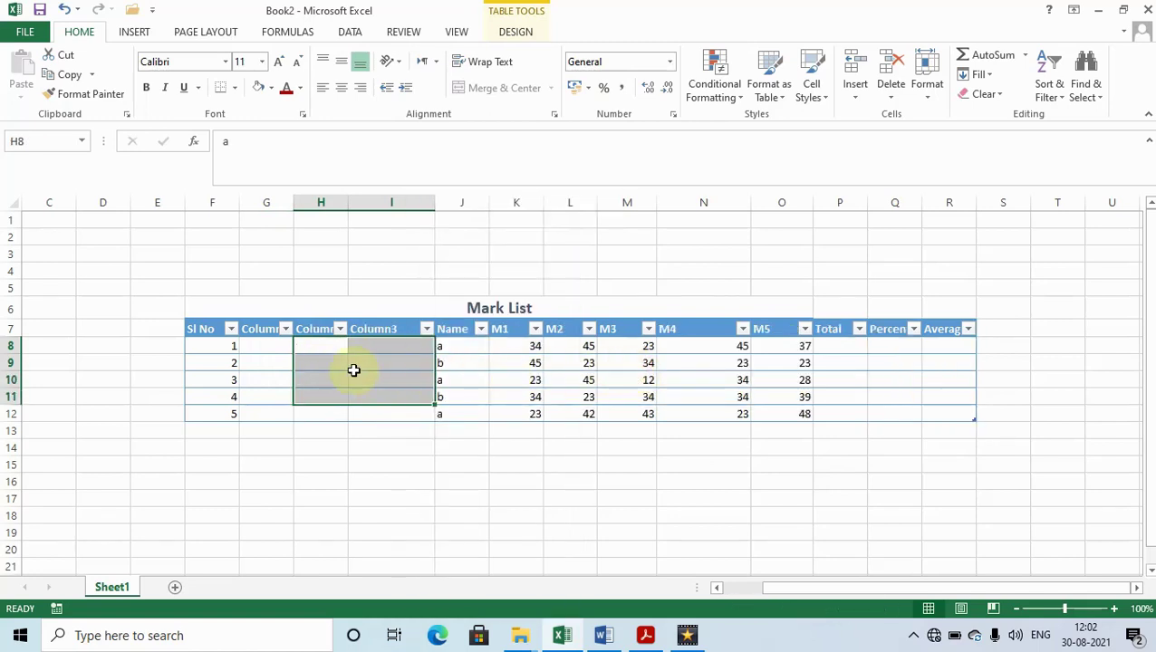
pyautogui.click(320, 363)
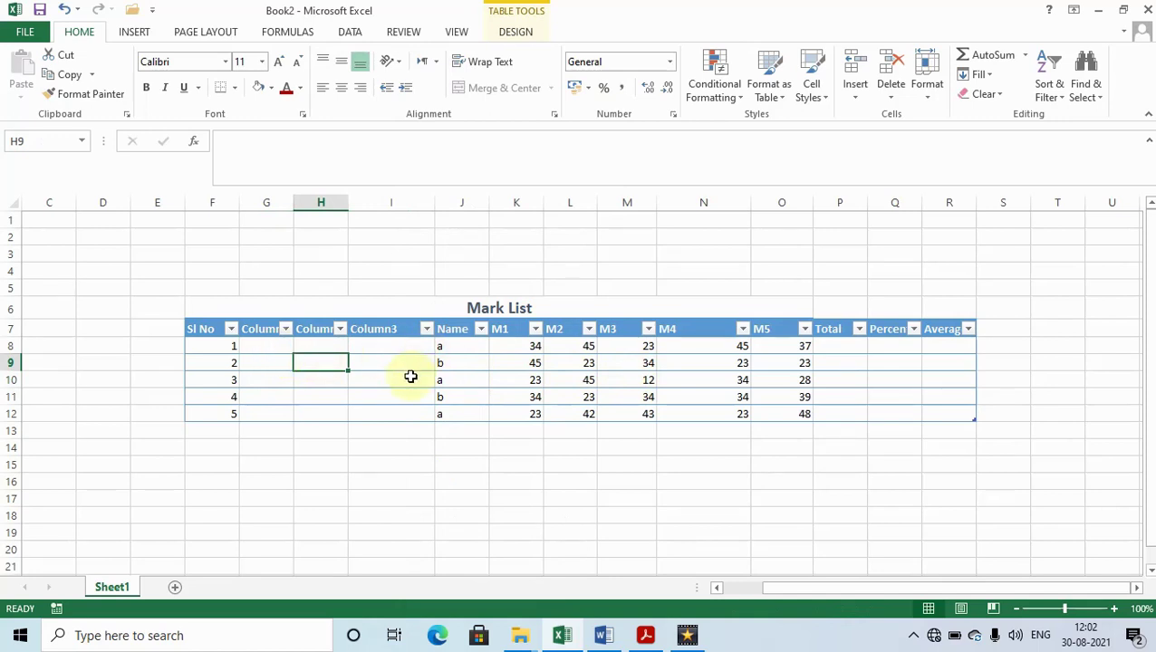
pyautogui.hotkey('ctrl', 'z')
pyautogui.hotkey('ctrl', 'z')
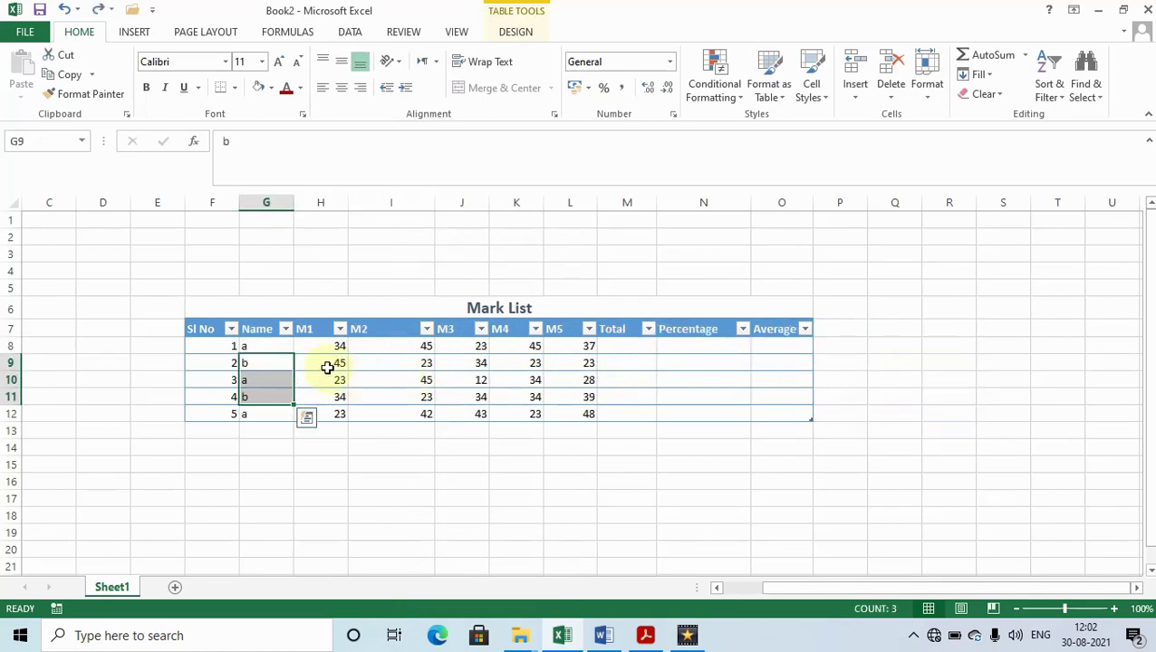
pyautogui.click(271, 358)
pyautogui.click(285, 346)
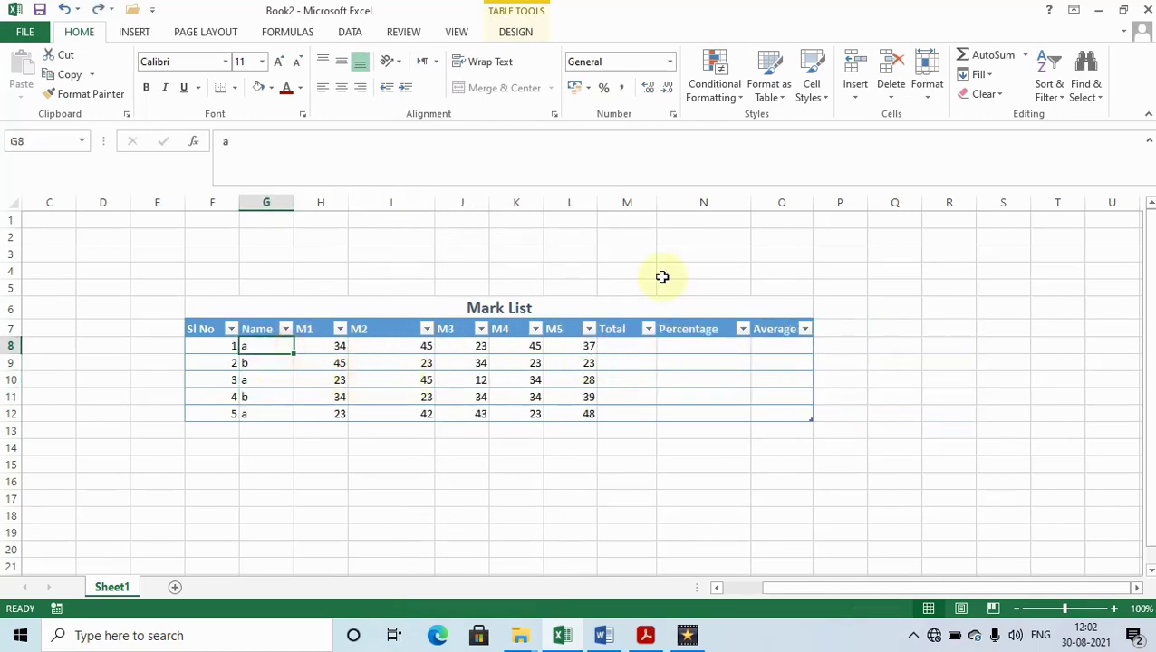
pyautogui.click(263, 345)
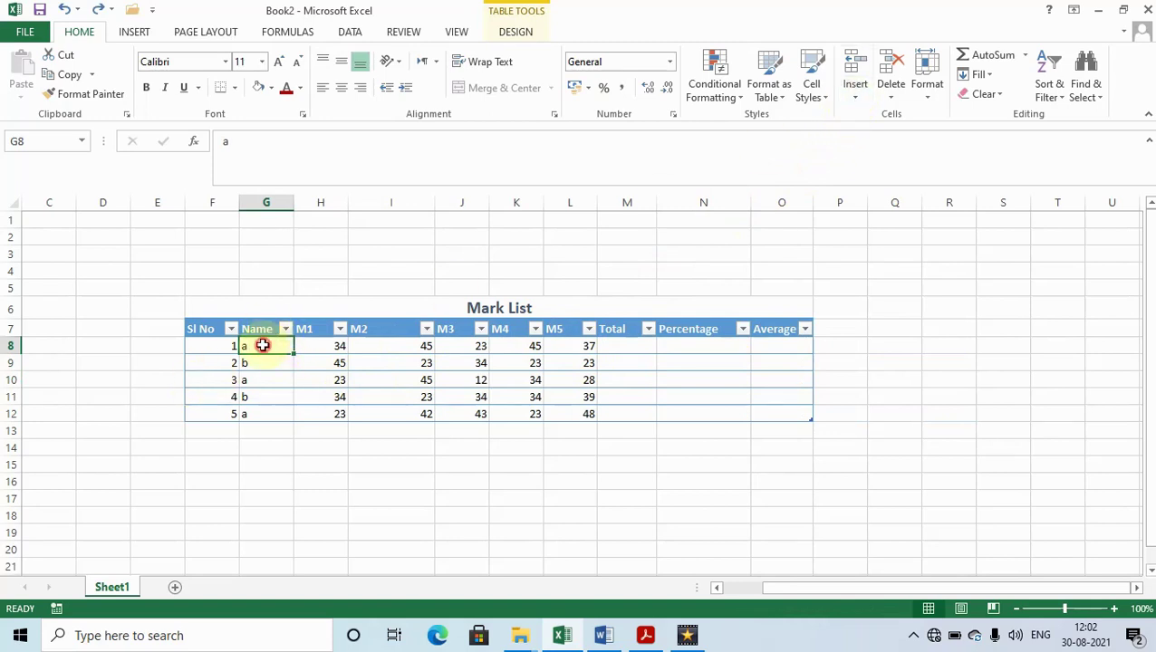
# Select the names in G8:G12, insert a table column from Home > Insert, then undo it.
pyautogui.moveTo(262, 345); pyautogui.dragTo(274, 413)
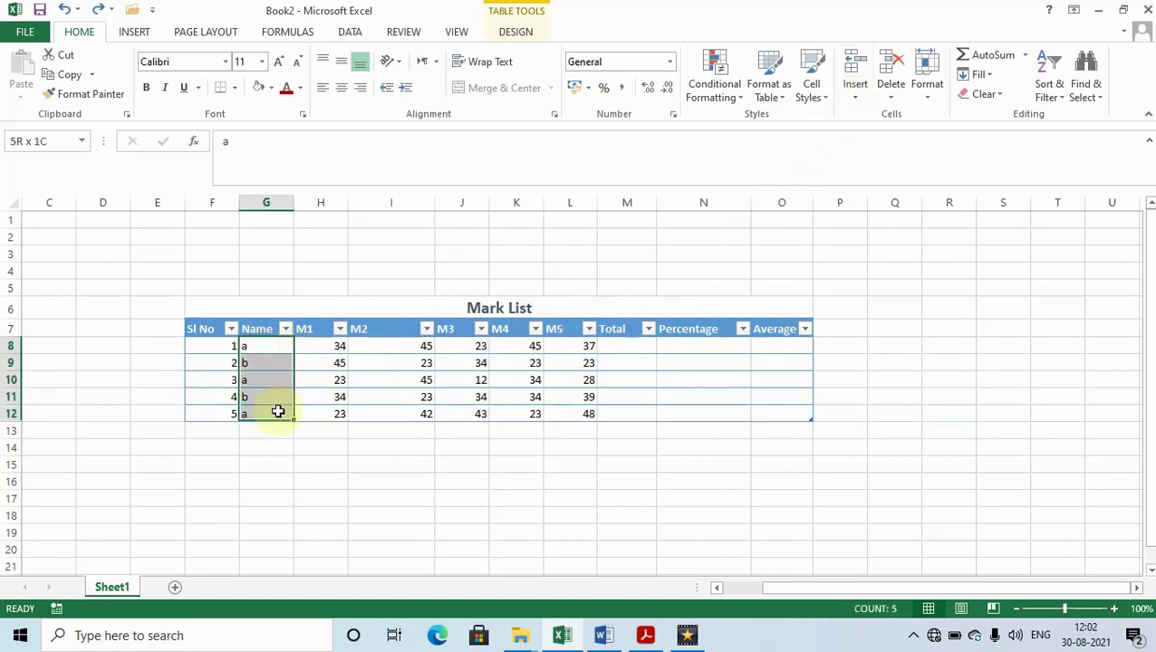
pyautogui.click(866, 102)
pyautogui.click(881, 115)
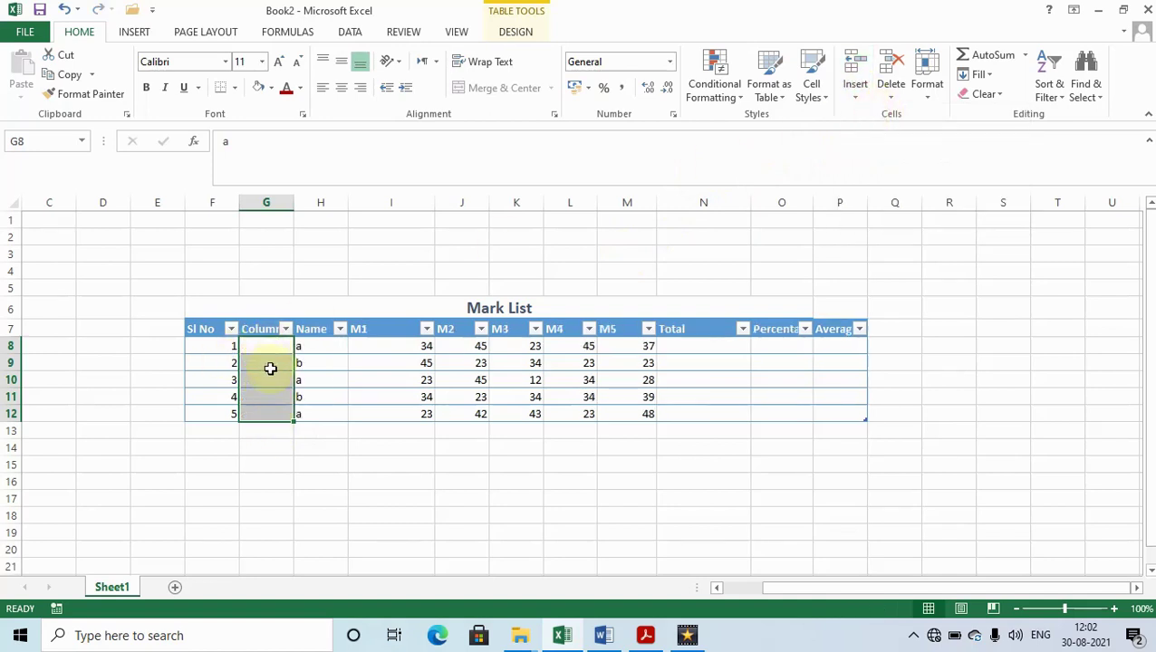
pyautogui.hotkey('ctrl', 'z')
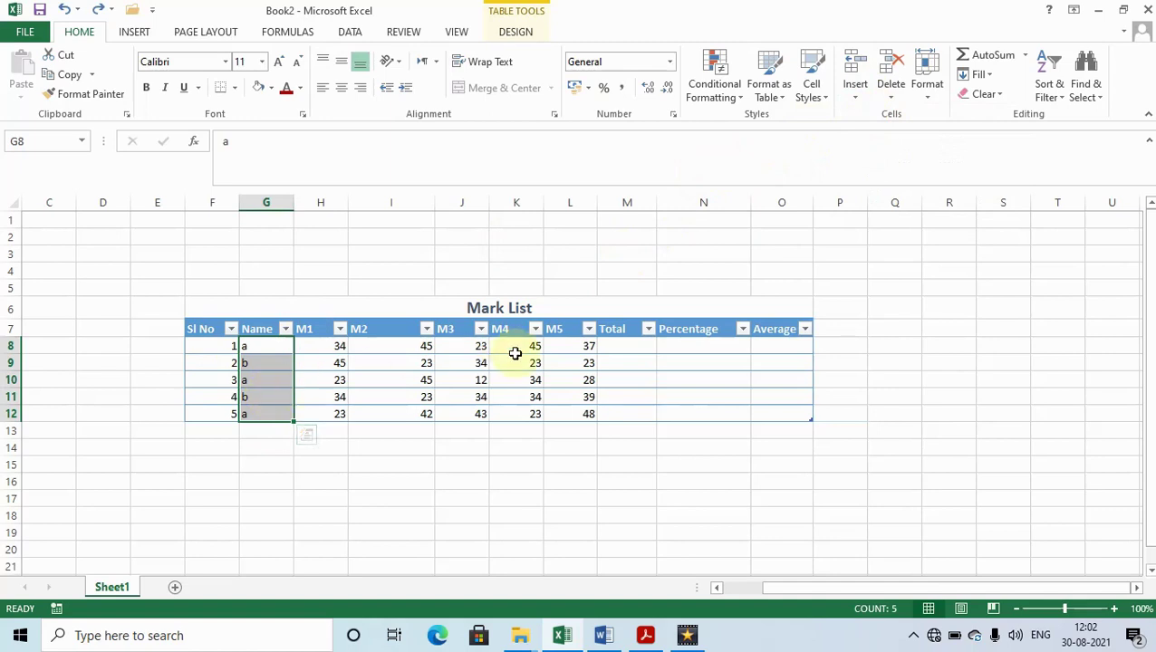
# Insert blank sheet rows and then a sheet column, undoing each, and add a new worksheet.
pyautogui.click(852, 107)
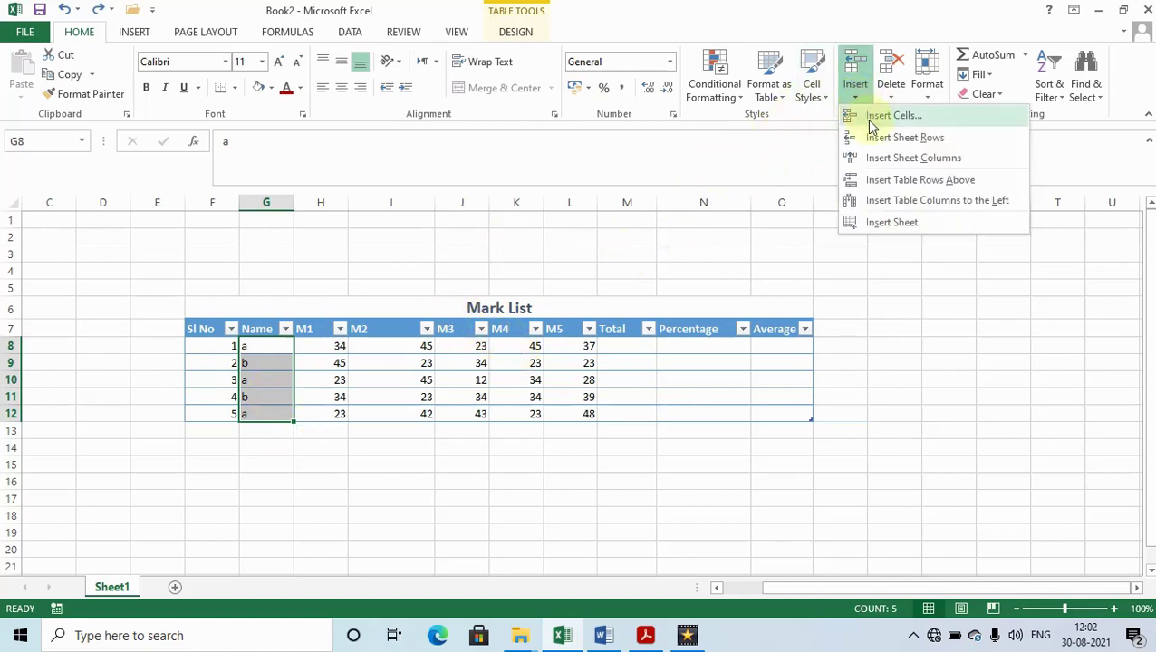
pyautogui.click(887, 140)
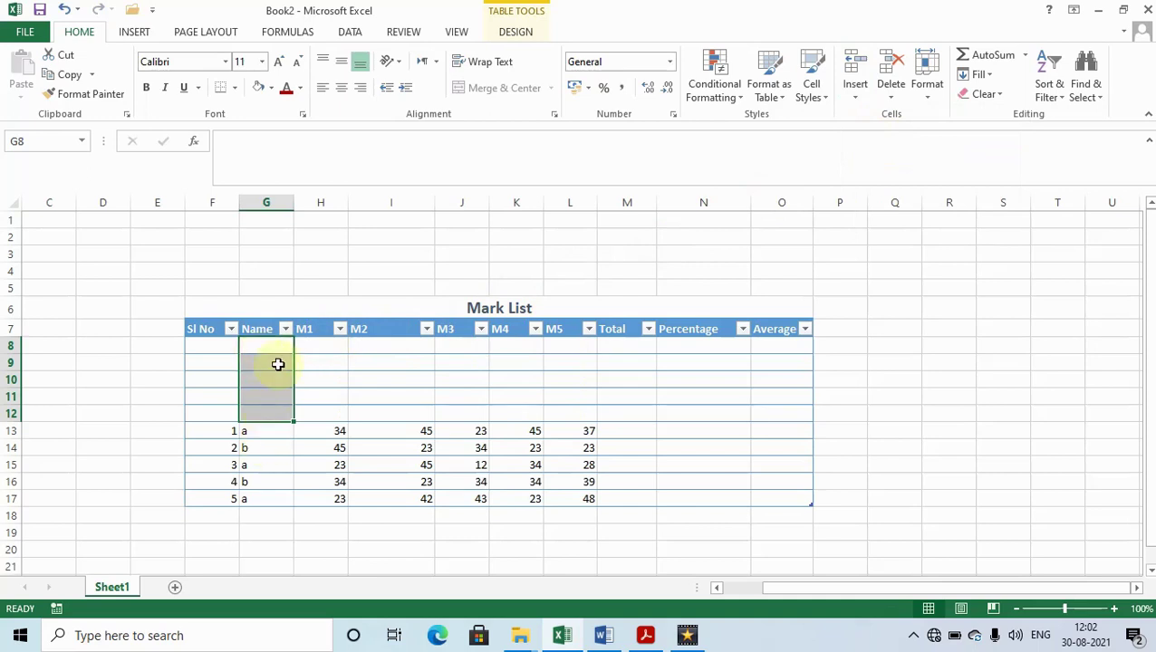
pyautogui.hotkey('ctrl', 'z')
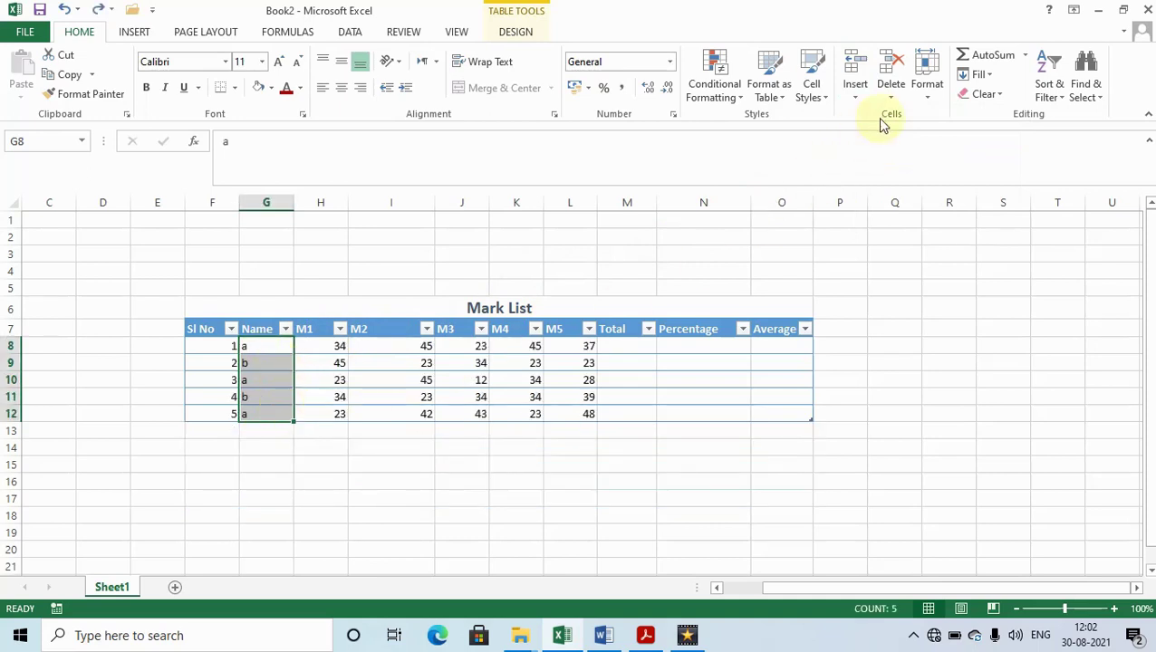
pyautogui.click(856, 98)
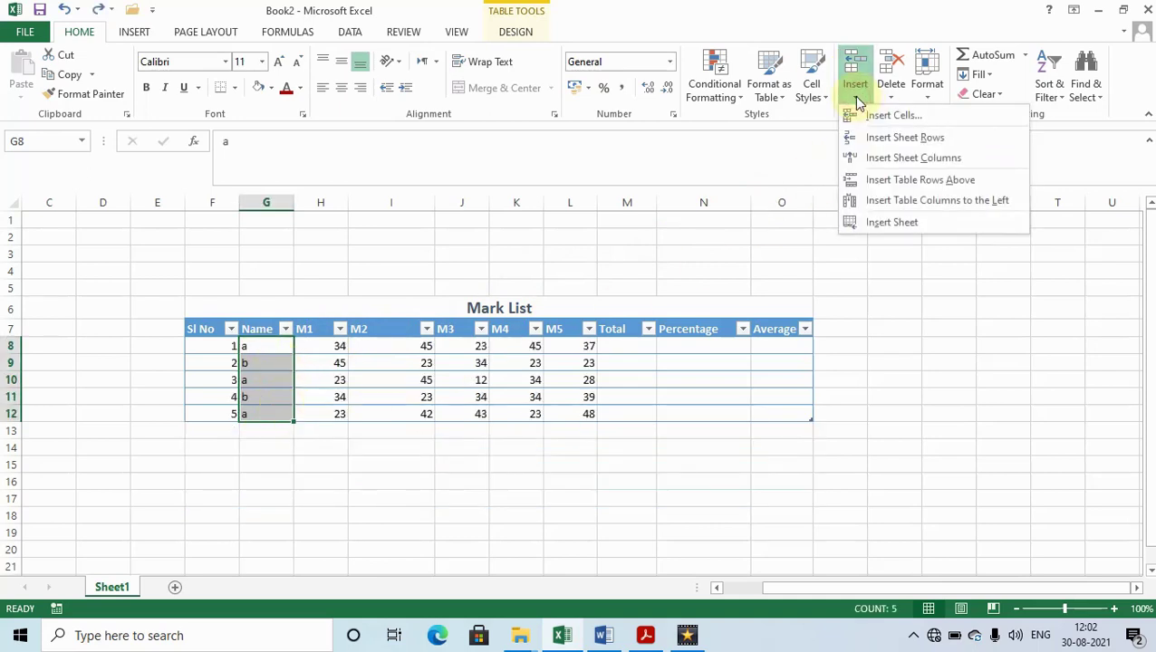
pyautogui.click(886, 159)
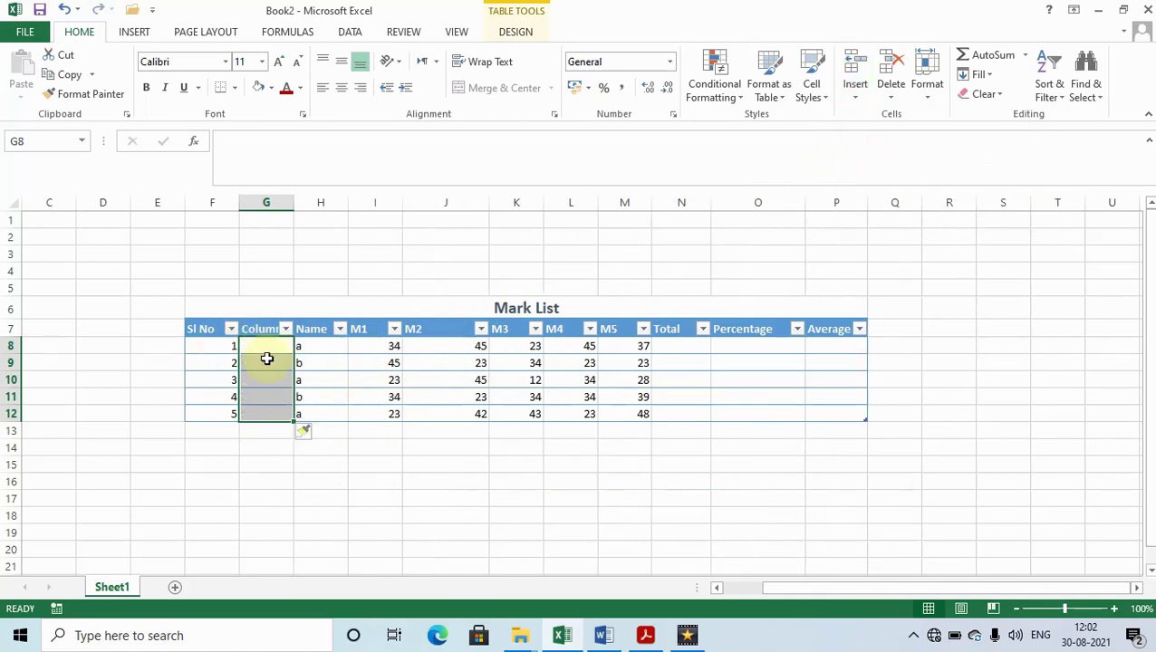
pyautogui.hotkey('ctrl', 'z')
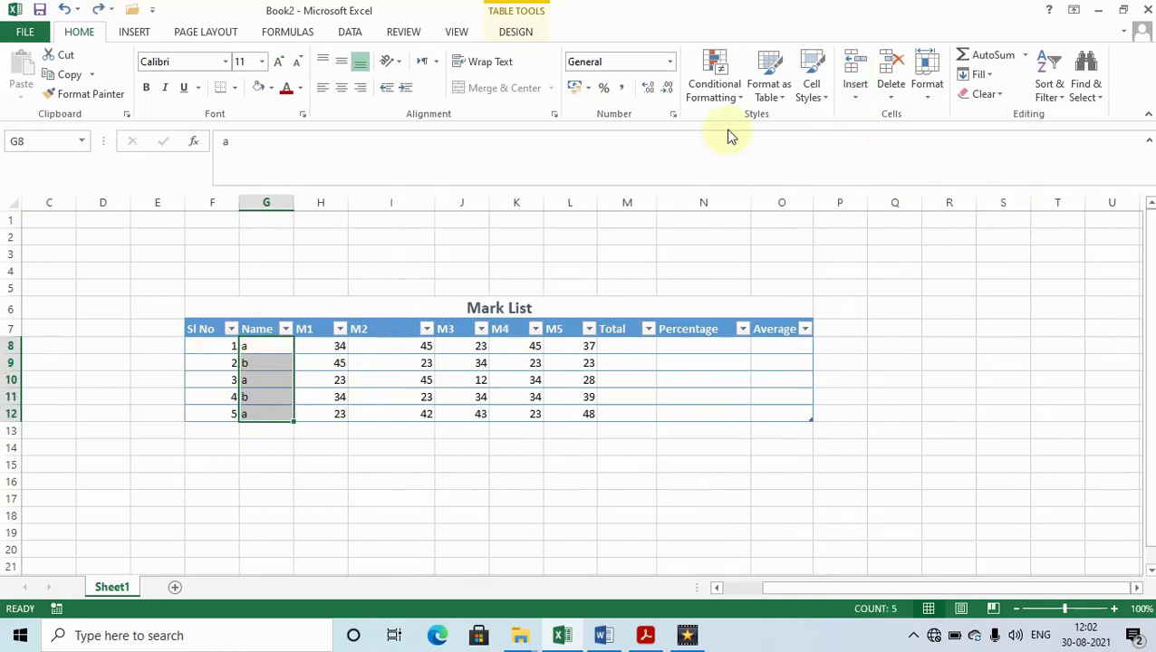
pyautogui.click(856, 100)
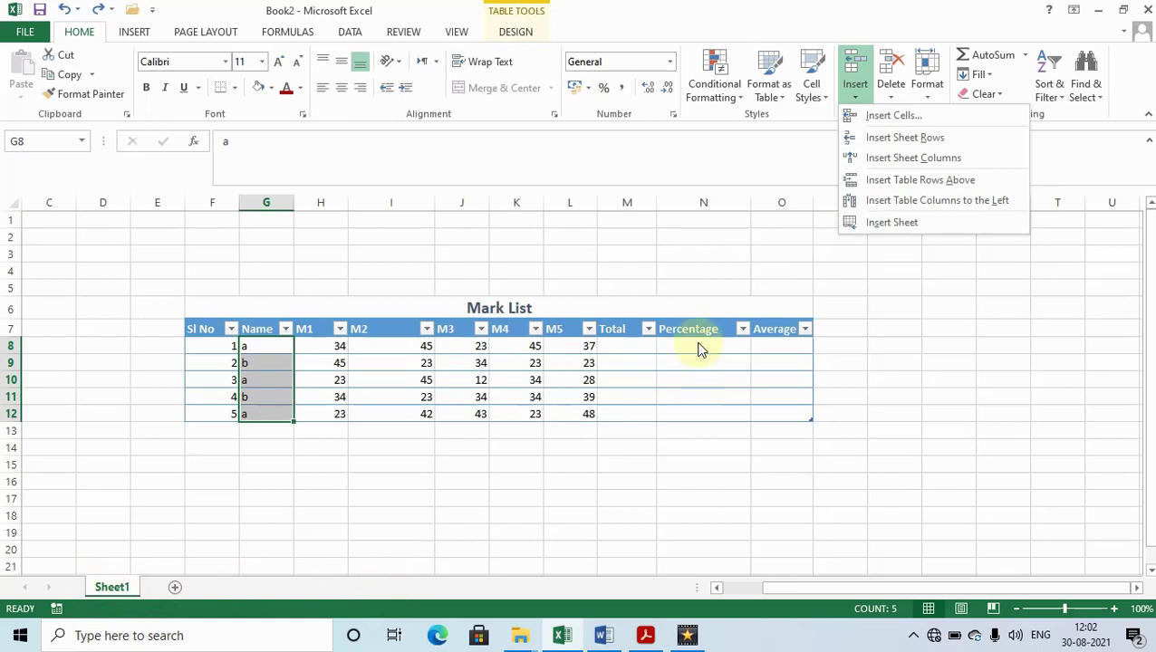
pyautogui.click(878, 231)
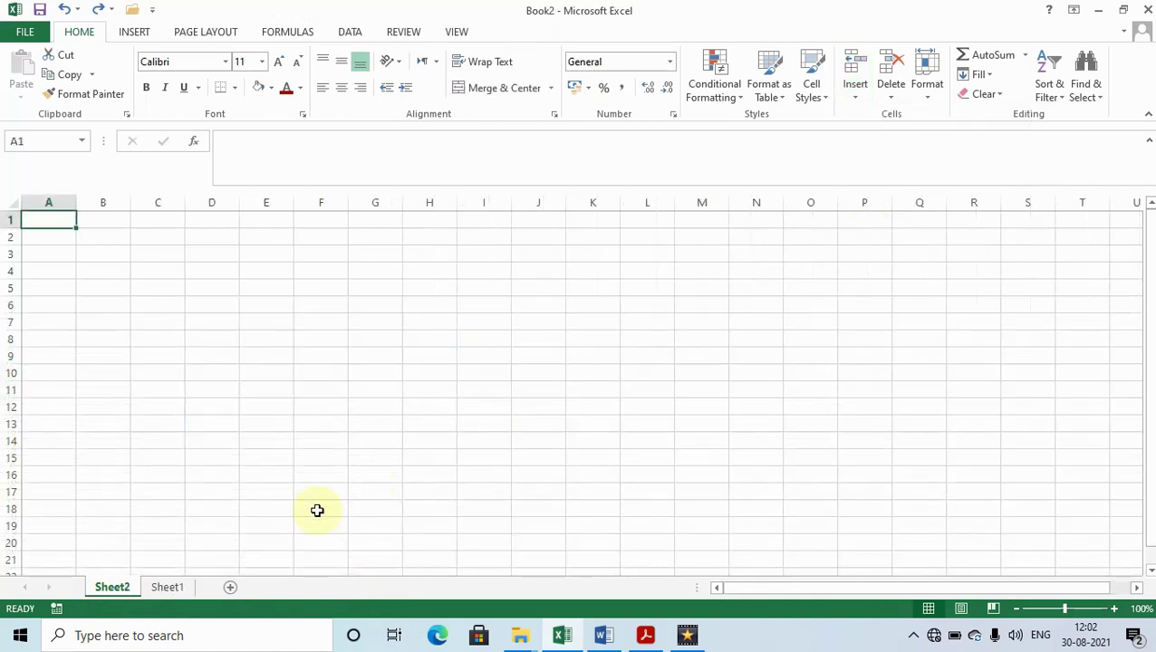
# Add Sheet3 and Sheet4 with the new-sheet button, then return to Sheet1's Mark List.
pyautogui.click(231, 587)
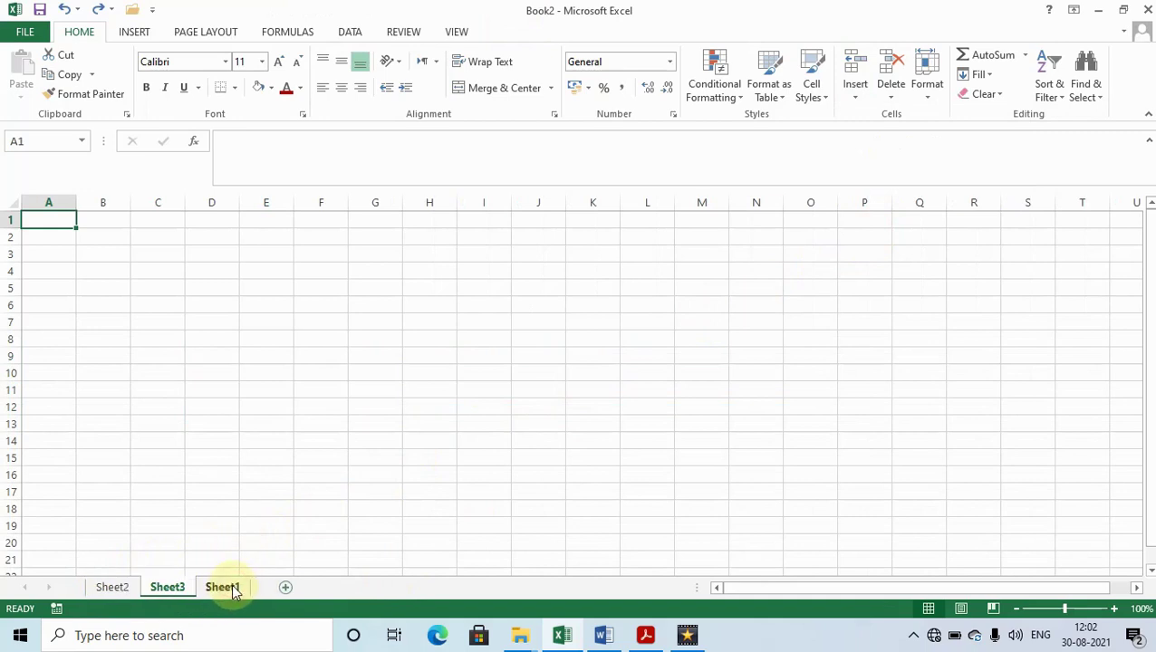
pyautogui.click(284, 587)
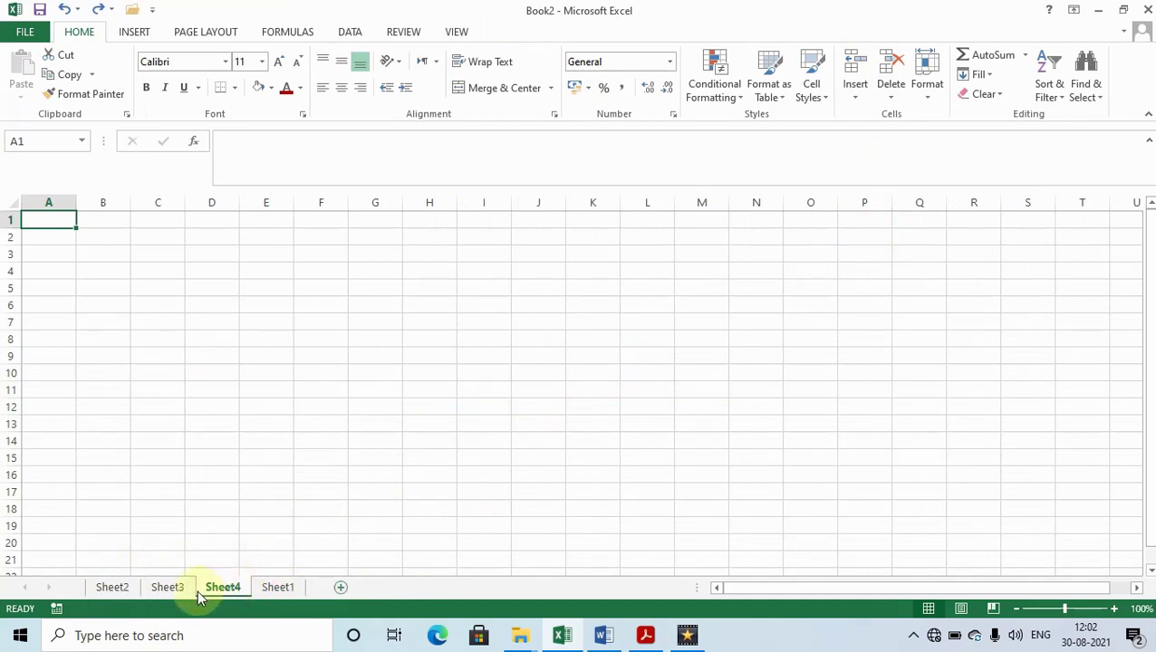
pyautogui.click(278, 587)
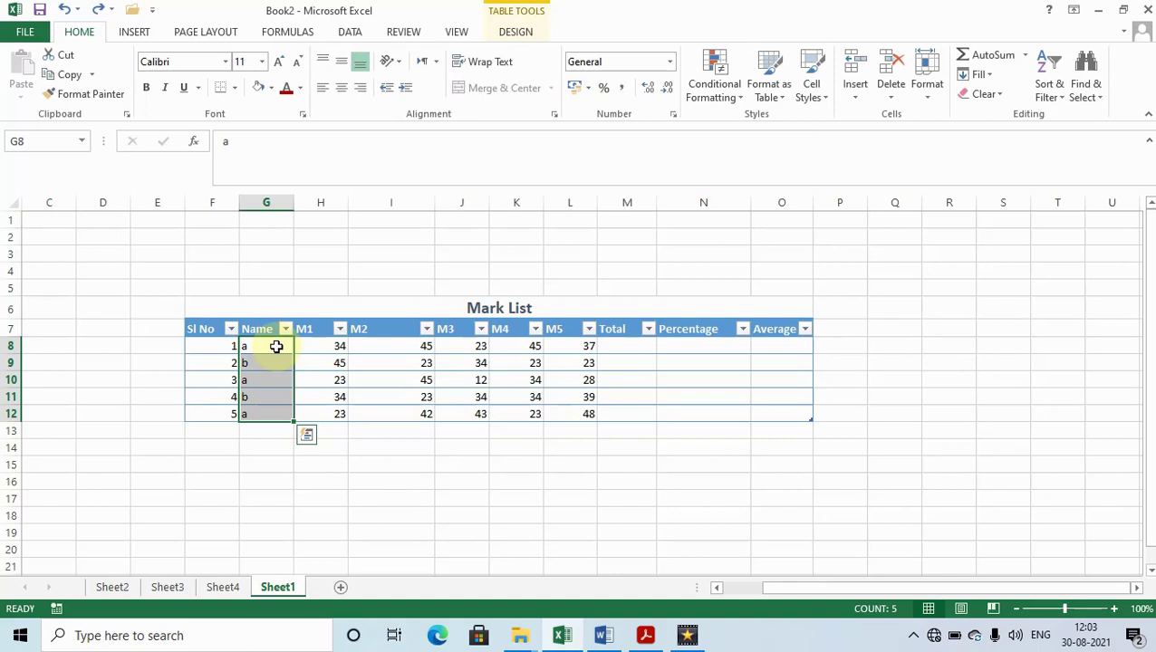
pyautogui.click(270, 386)
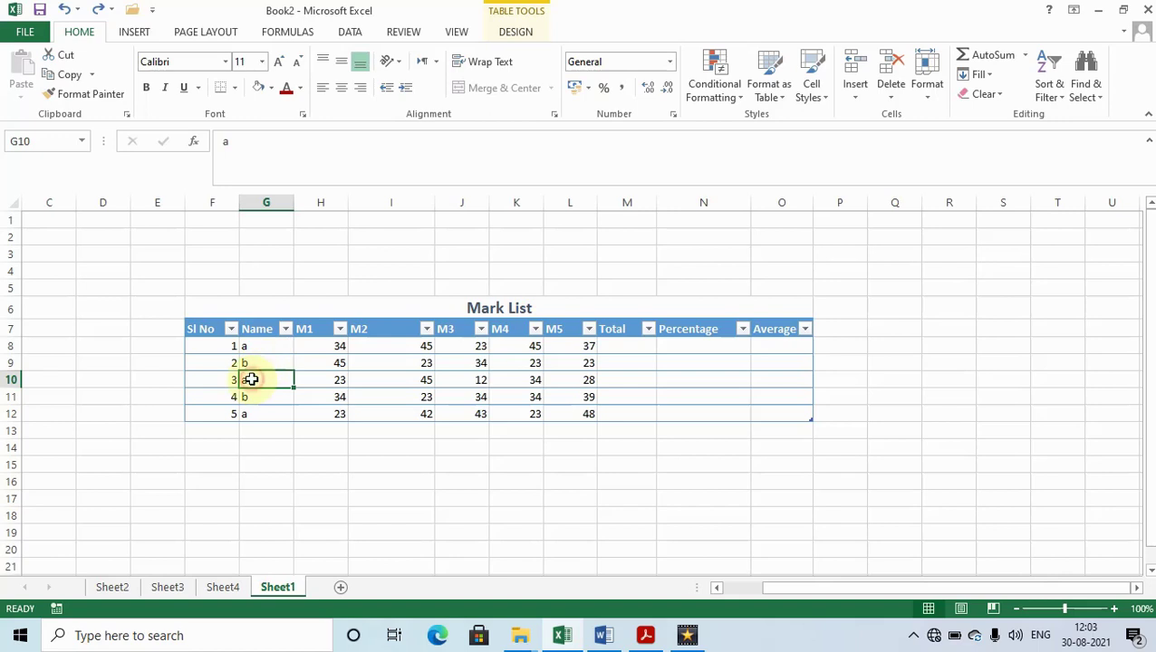
# For the names in rows 10–11, delete the table column, sheet rows, then sheet column, undoing each.
pyautogui.moveTo(258, 382); pyautogui.dragTo(261, 398)
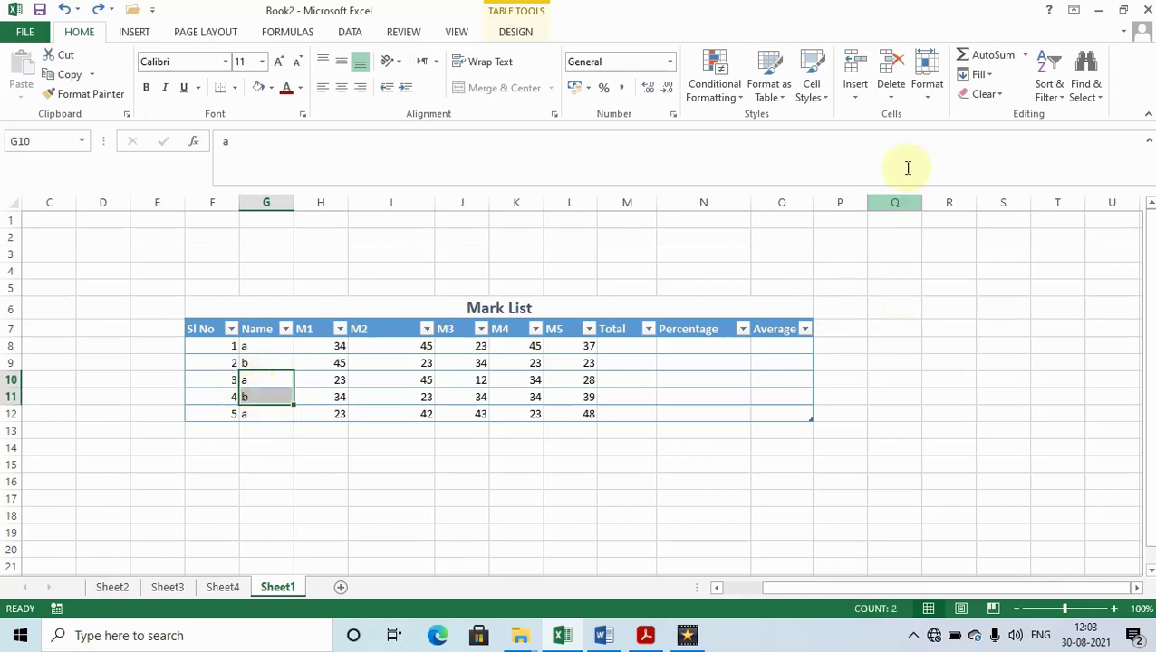
pyautogui.click(891, 96)
pyautogui.click(895, 116)
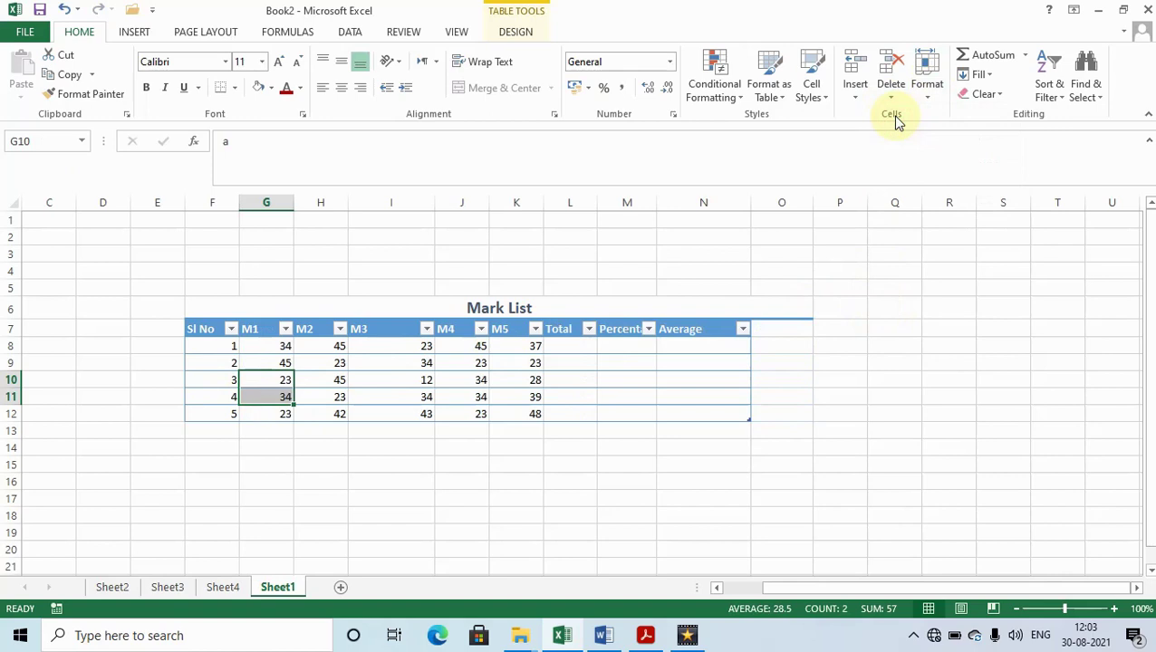
pyautogui.hotkey('ctrl', 'z')
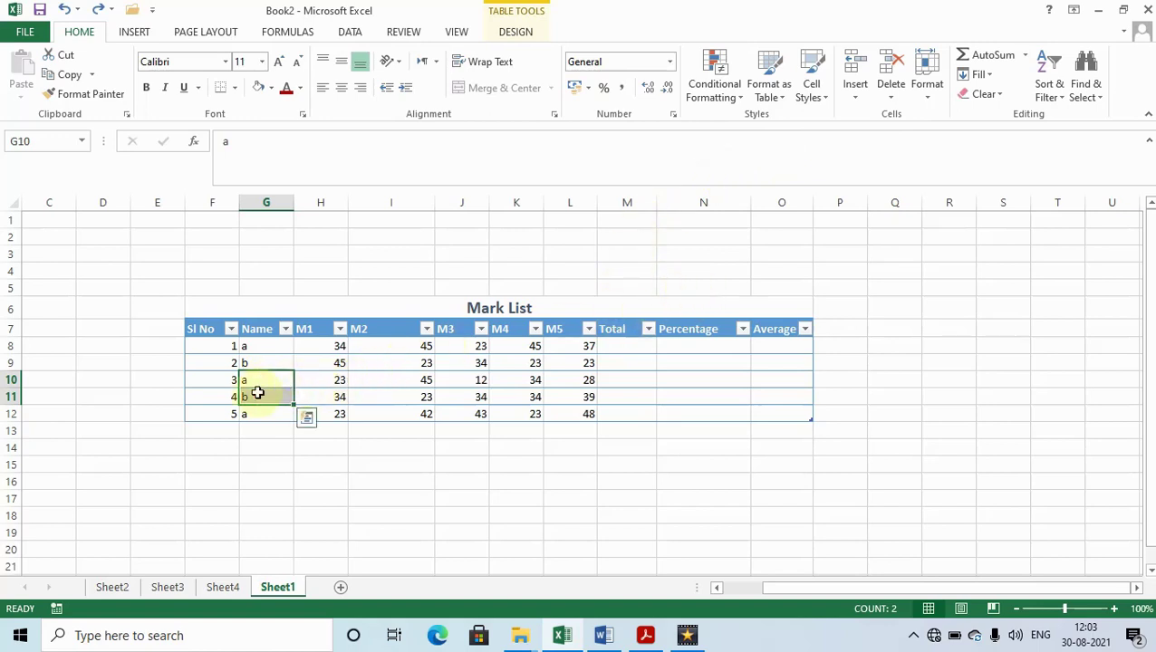
pyautogui.click(892, 101)
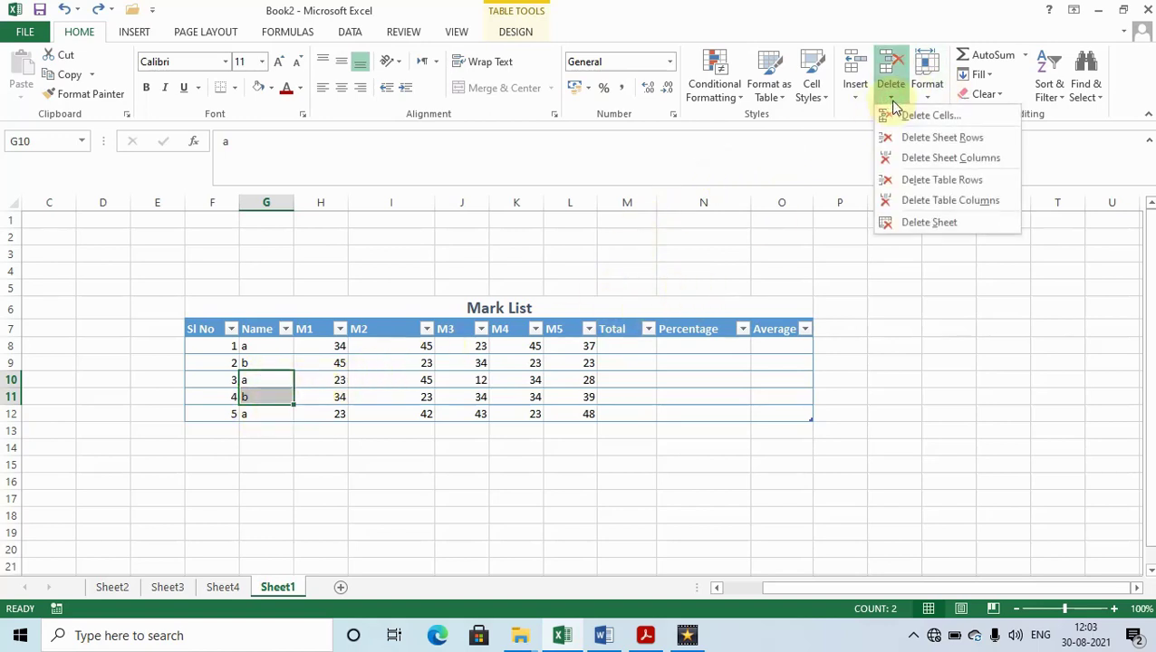
pyautogui.click(936, 138)
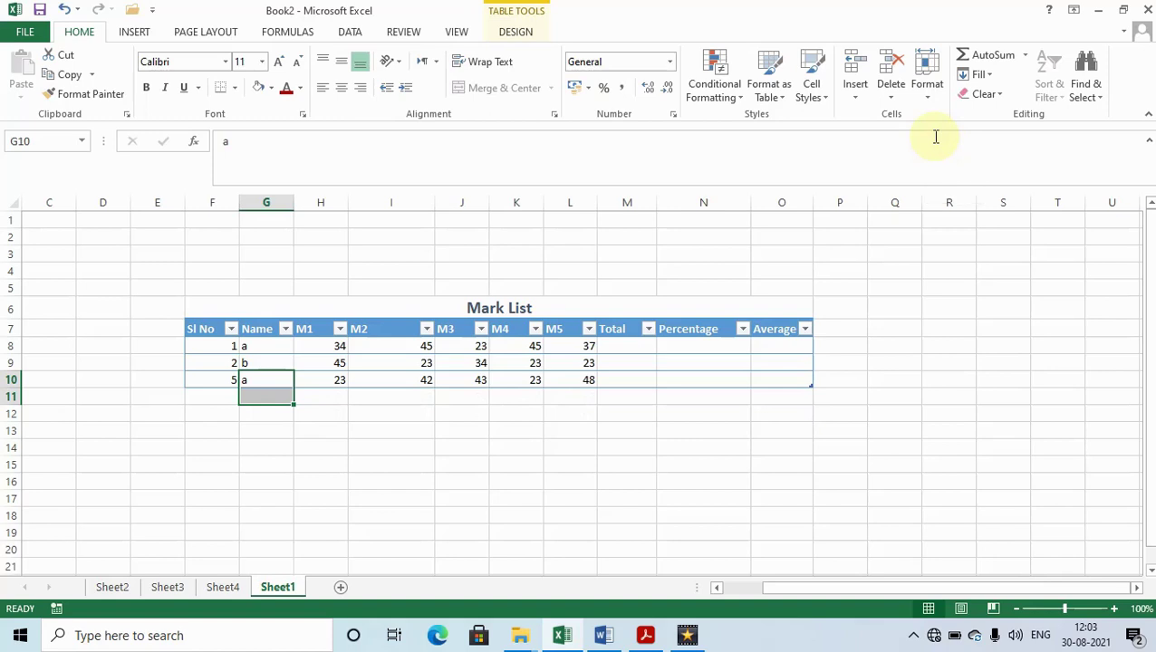
pyautogui.hotkey('ctrl', 'z')
pyautogui.click(890, 95)
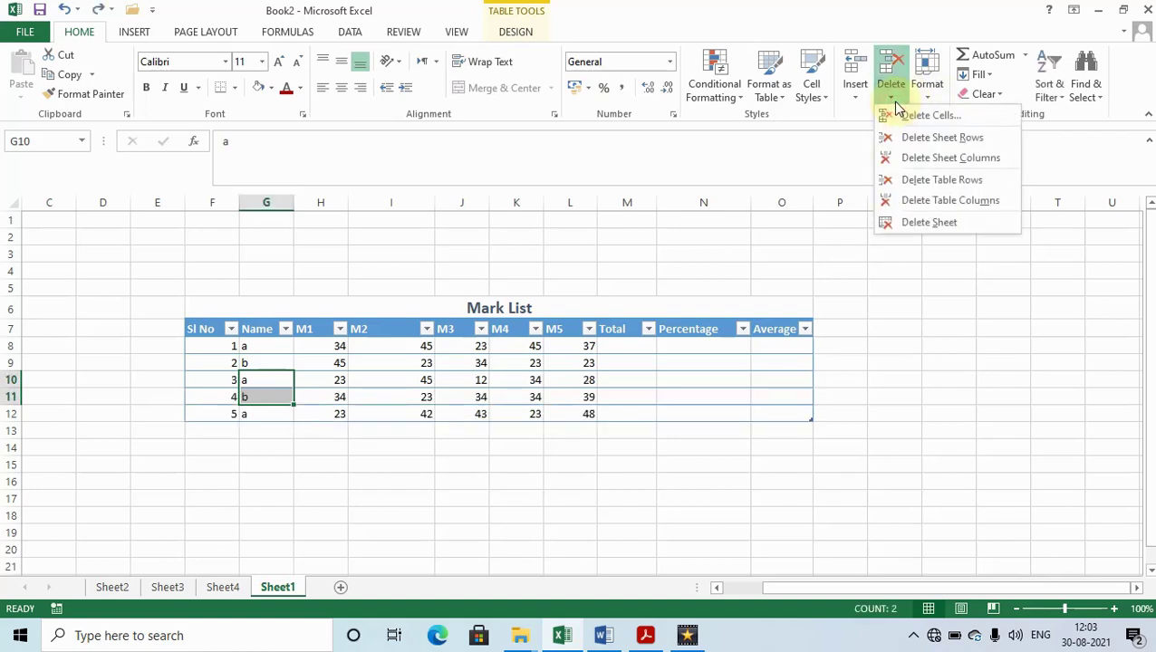
pyautogui.click(915, 159)
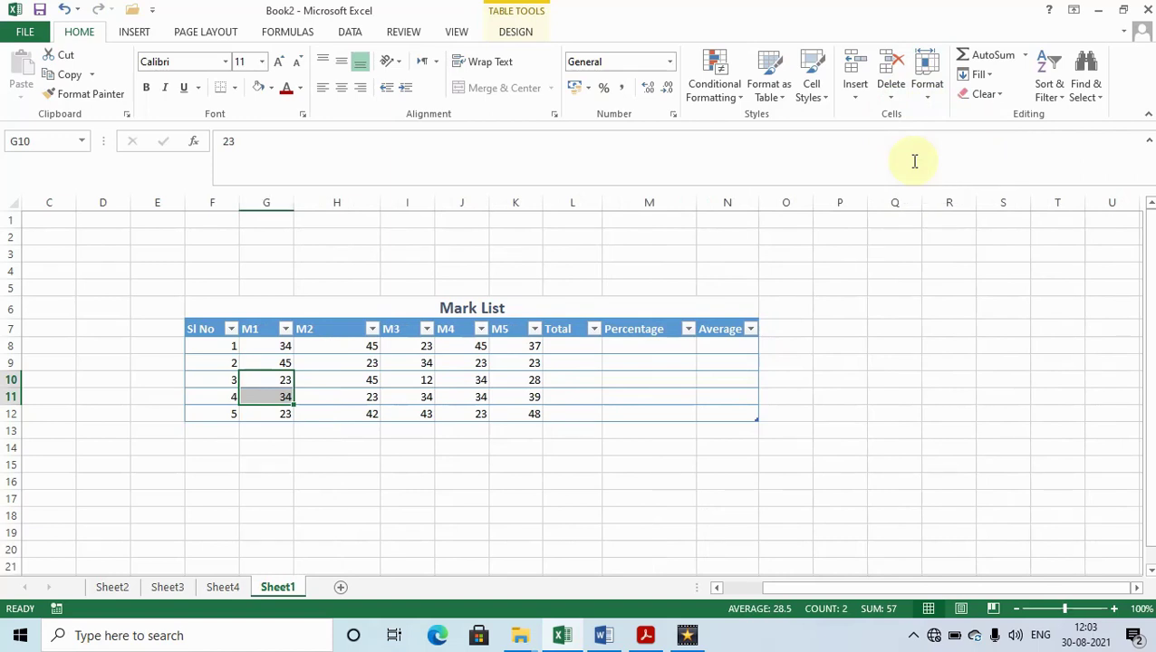
pyautogui.hotkey('ctrl', 'z')
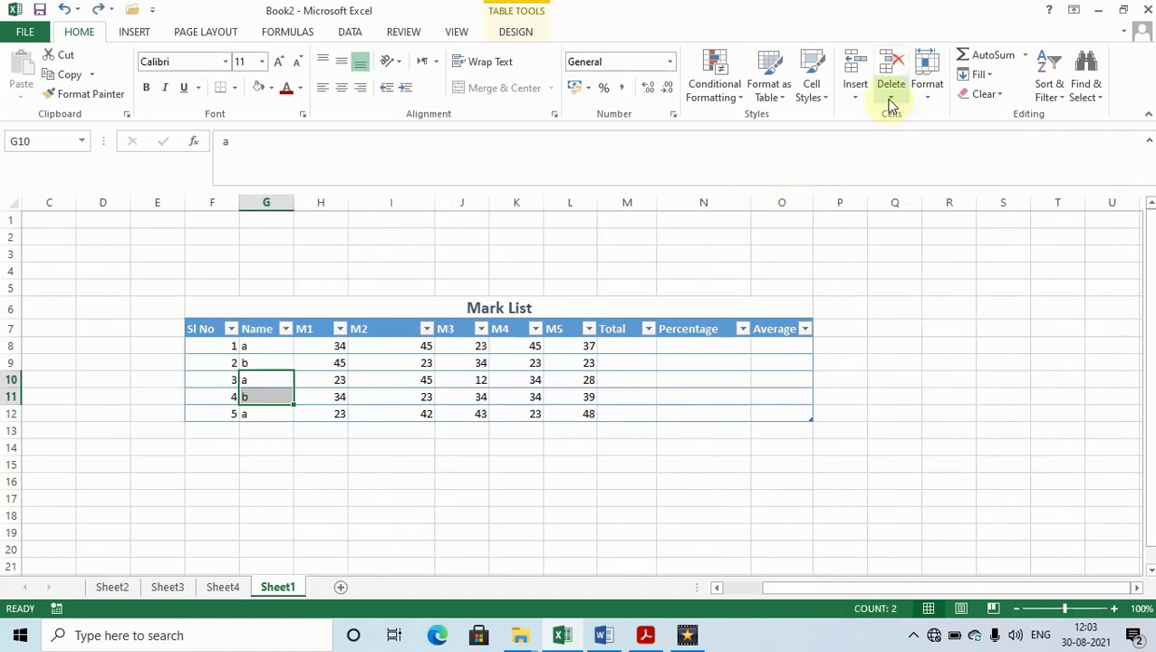
# Delete Sheet1 with Delete > Delete Sheet and confirm, leaving Sheet4 showing.
pyautogui.click(891, 101)
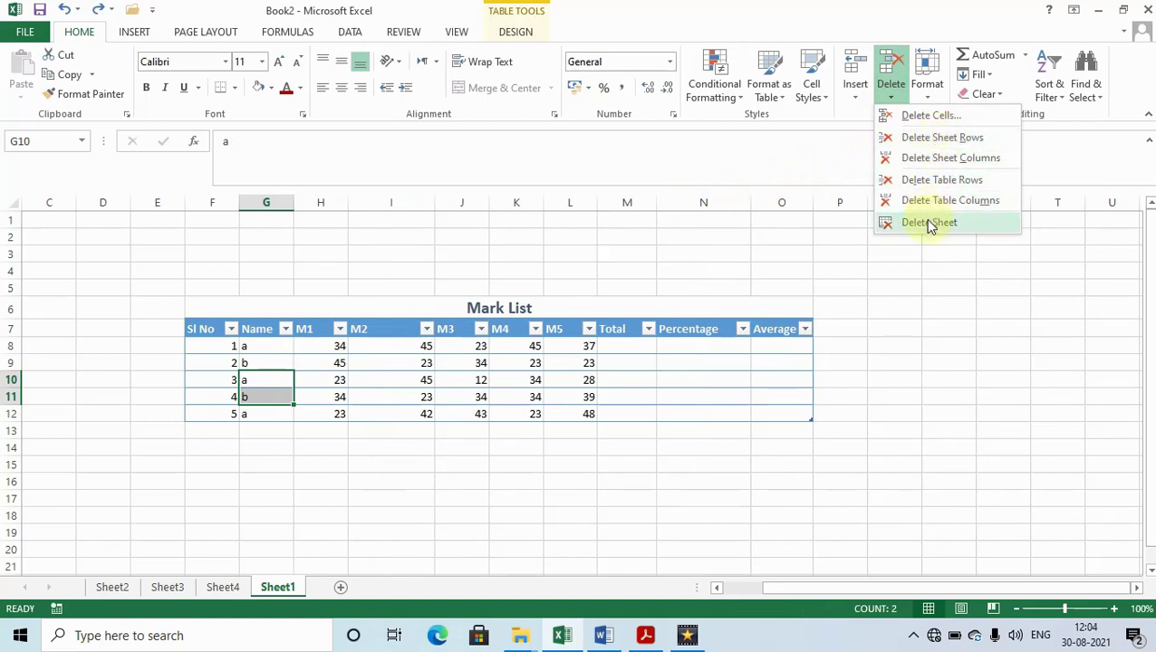
pyautogui.click(255, 584)
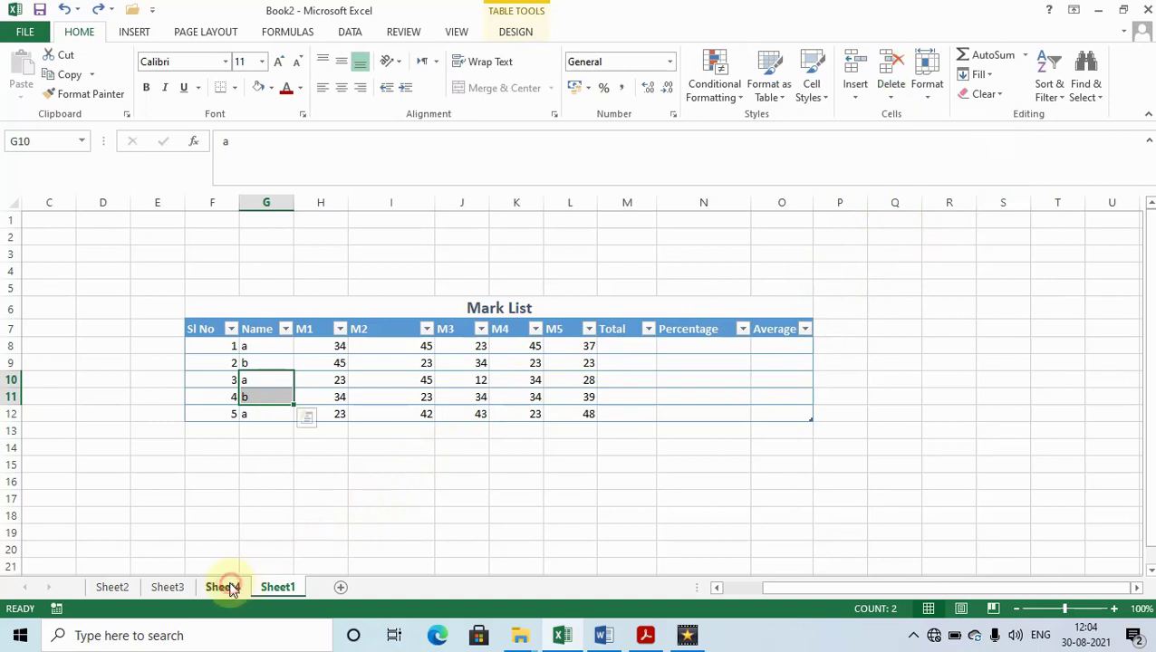
pyautogui.click(890, 77)
pyautogui.click(888, 222)
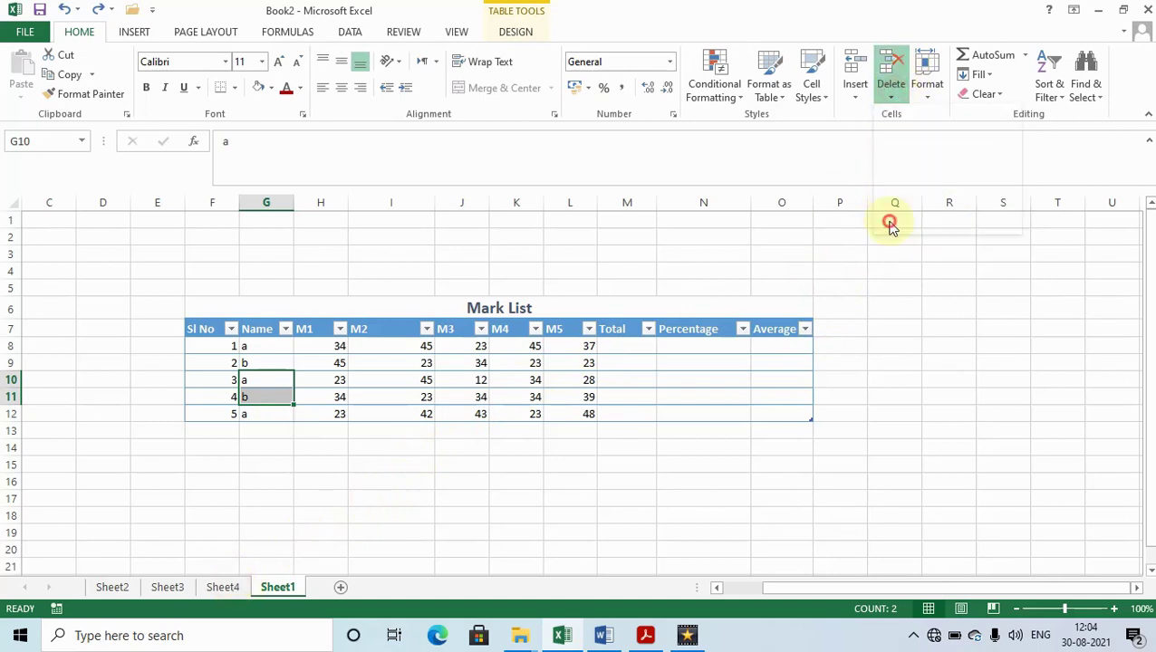
pyautogui.click(547, 364)
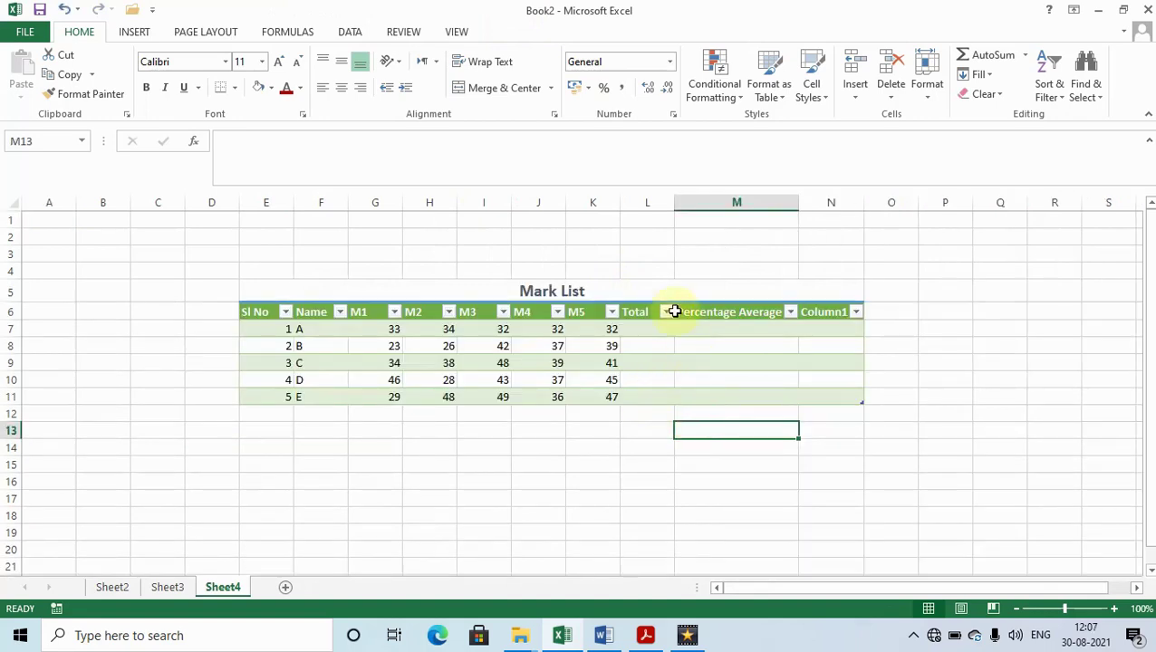
pyautogui.click(665, 289)
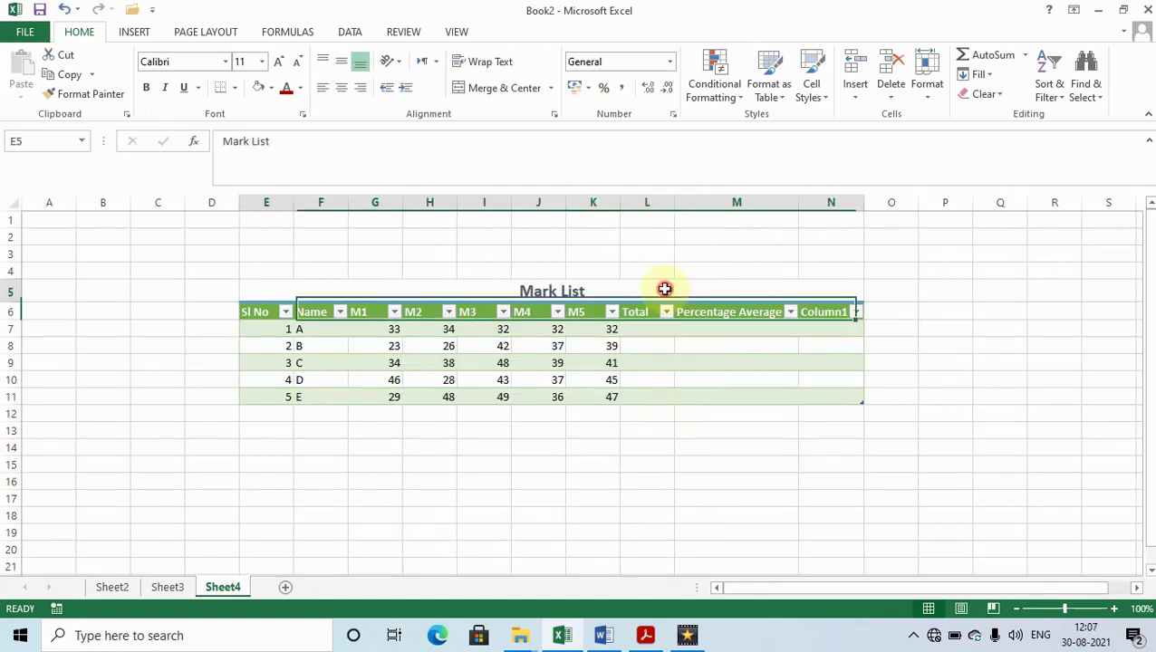
# Look over the Delete and Format menus without changing anything.
pyautogui.click(892, 99)
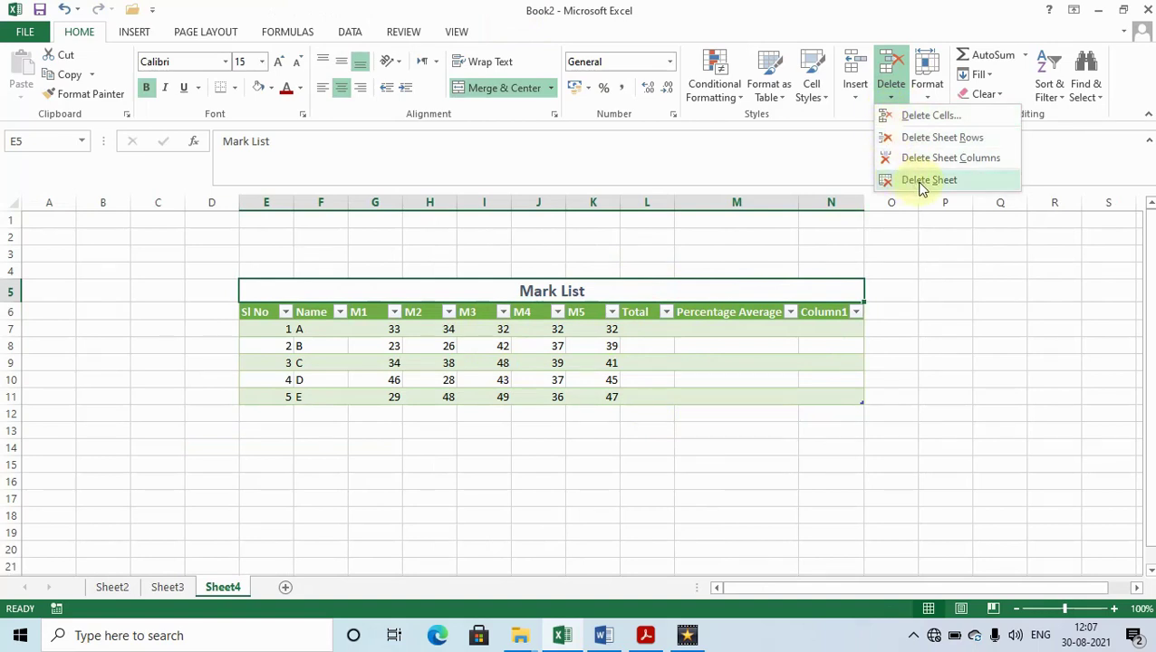
pyautogui.click(906, 422)
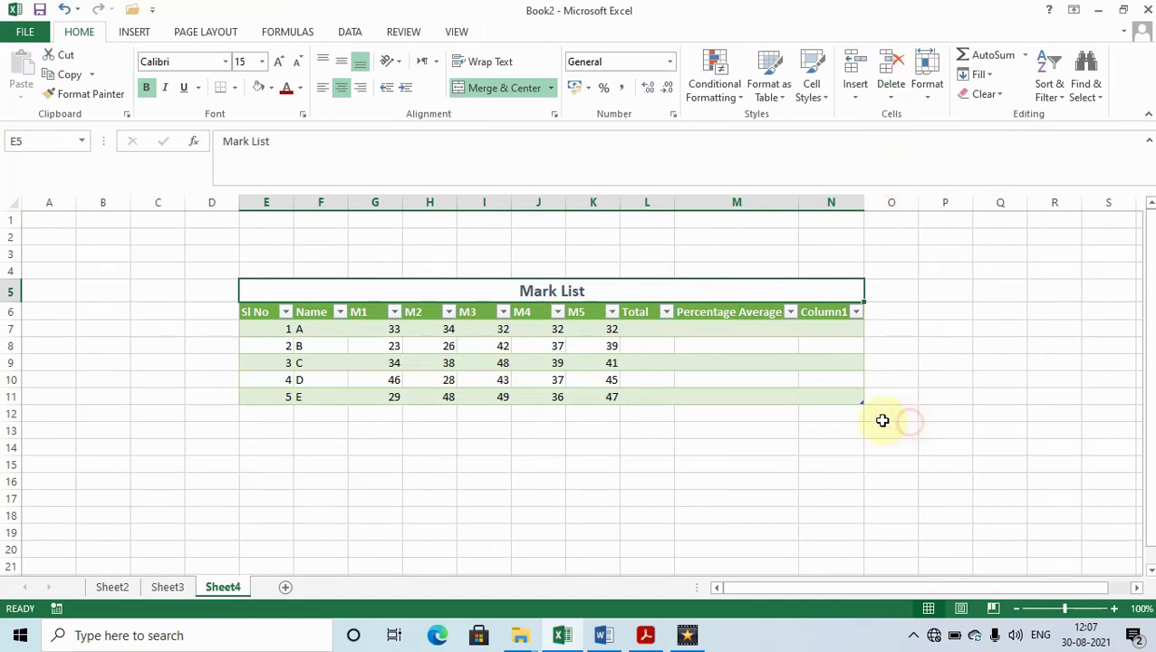
pyautogui.click(928, 102)
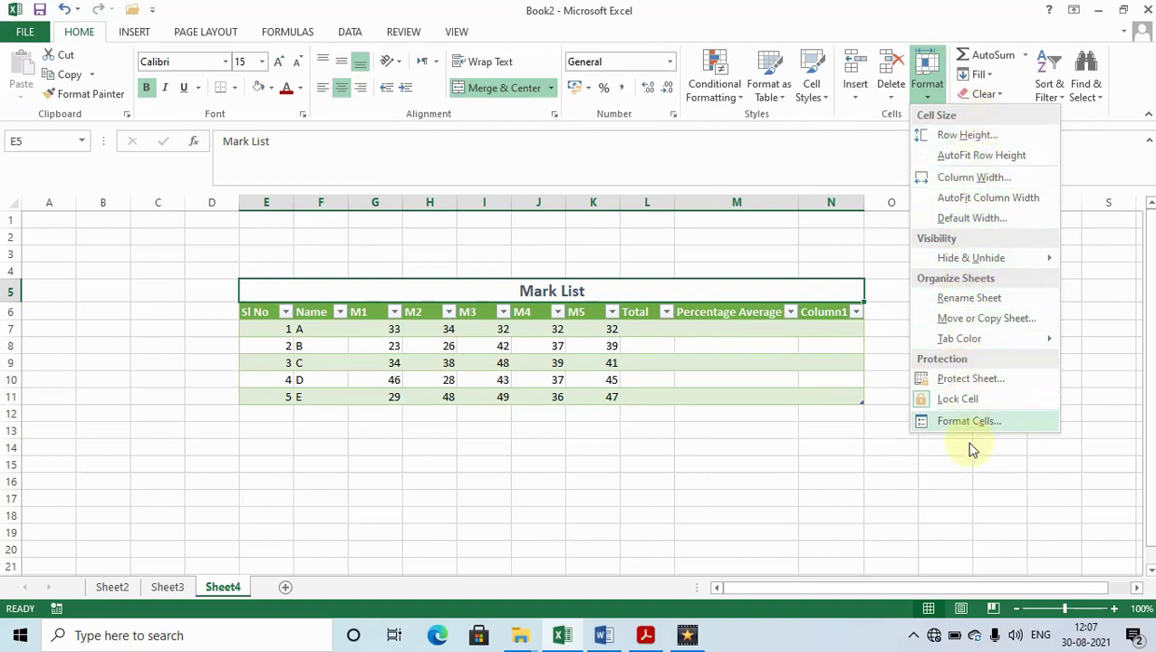
pyautogui.click(804, 481)
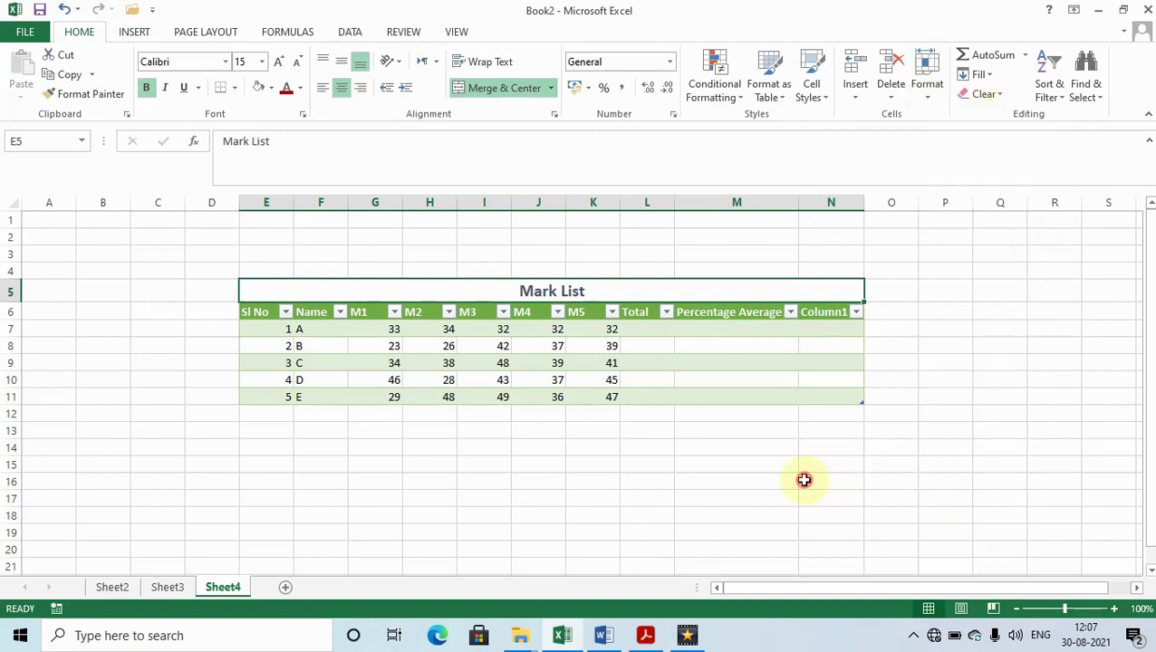
# Widen column K (M5) and column J (M4), and undo a height change to title row 5.
pyautogui.moveTo(619, 203); pyautogui.dragTo(680, 203)
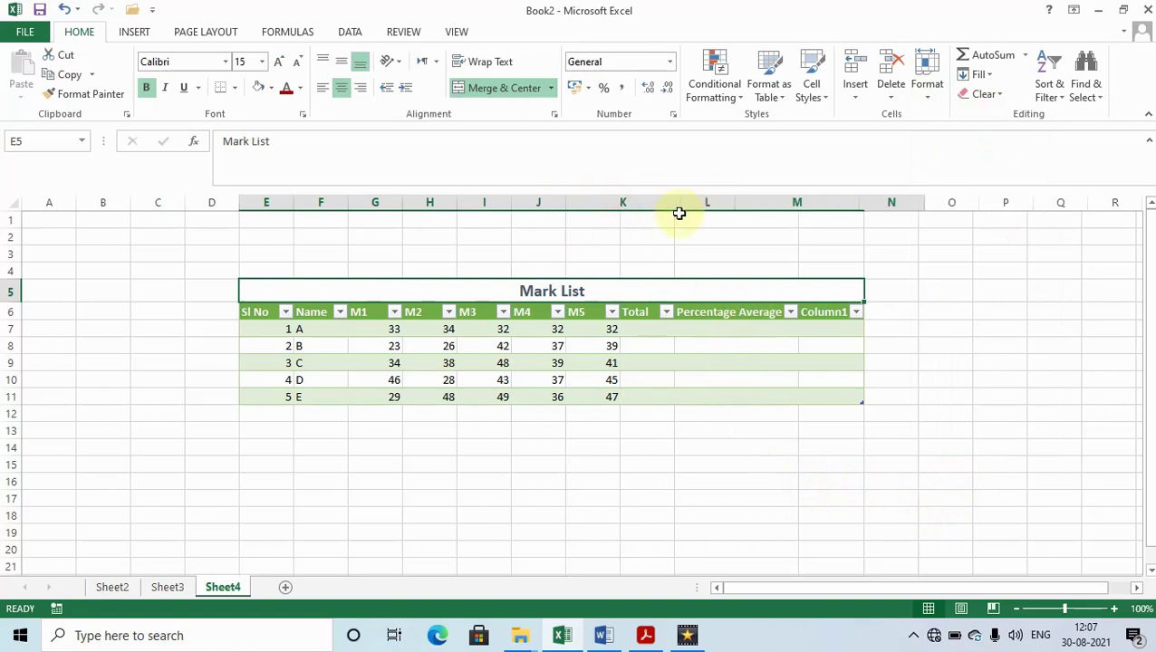
pyautogui.moveTo(565, 205); pyautogui.dragTo(602, 204)
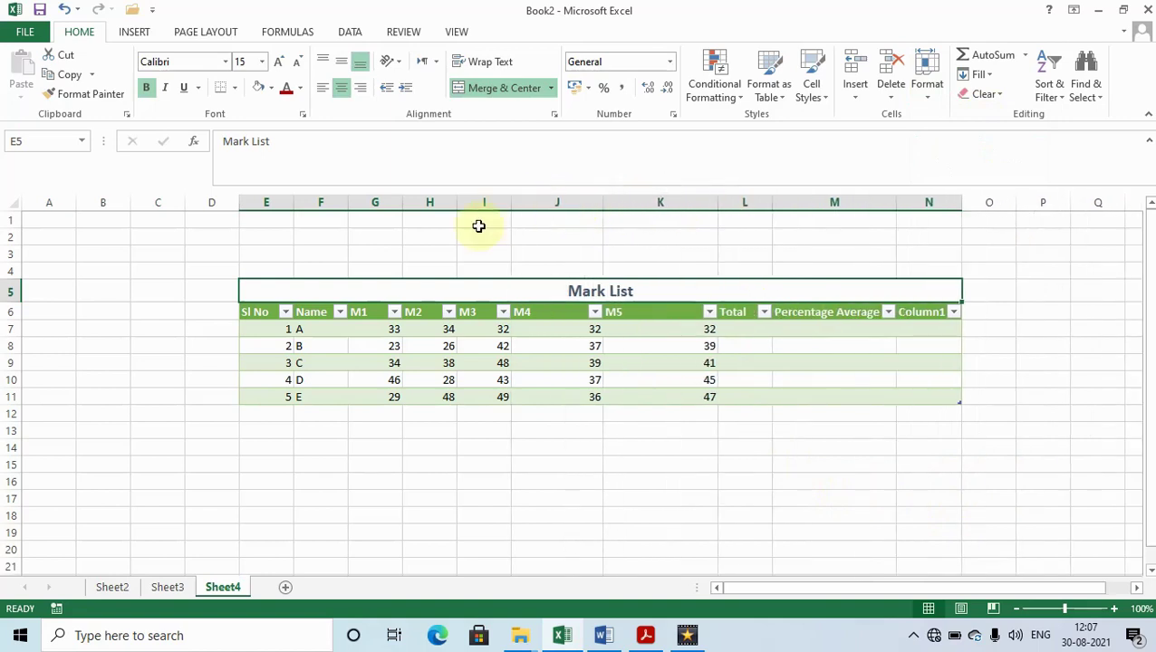
pyautogui.moveTo(13, 303); pyautogui.dragTo(15, 371)
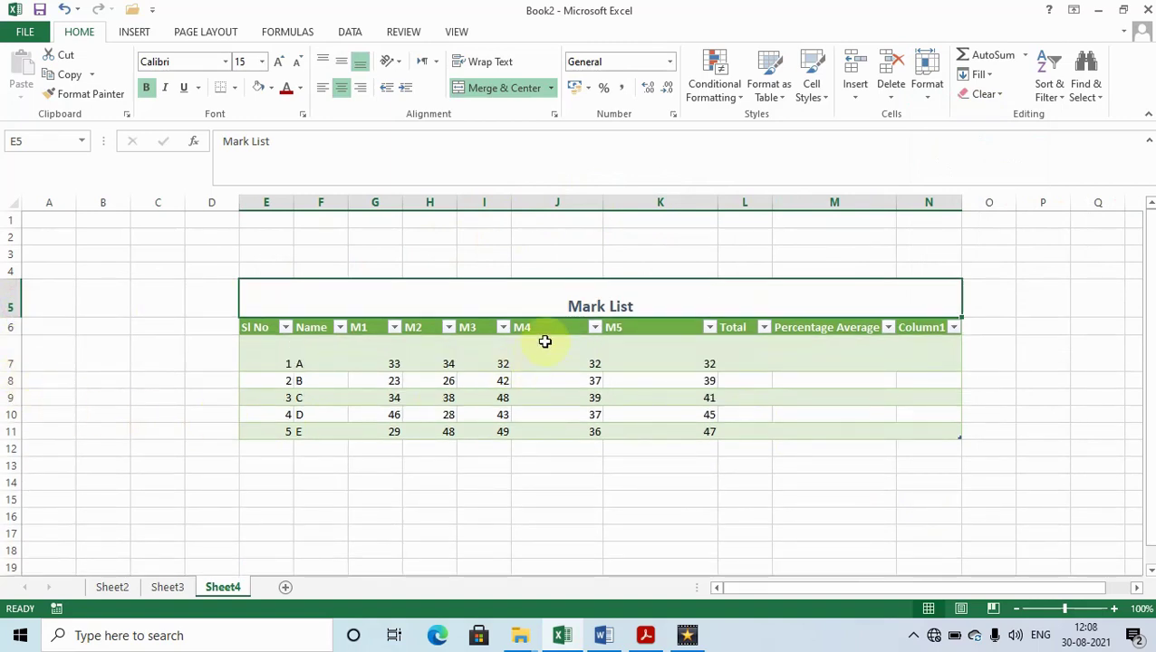
pyautogui.hotkey('ctrl', 'z')
pyautogui.hotkey('ctrl', 'z')
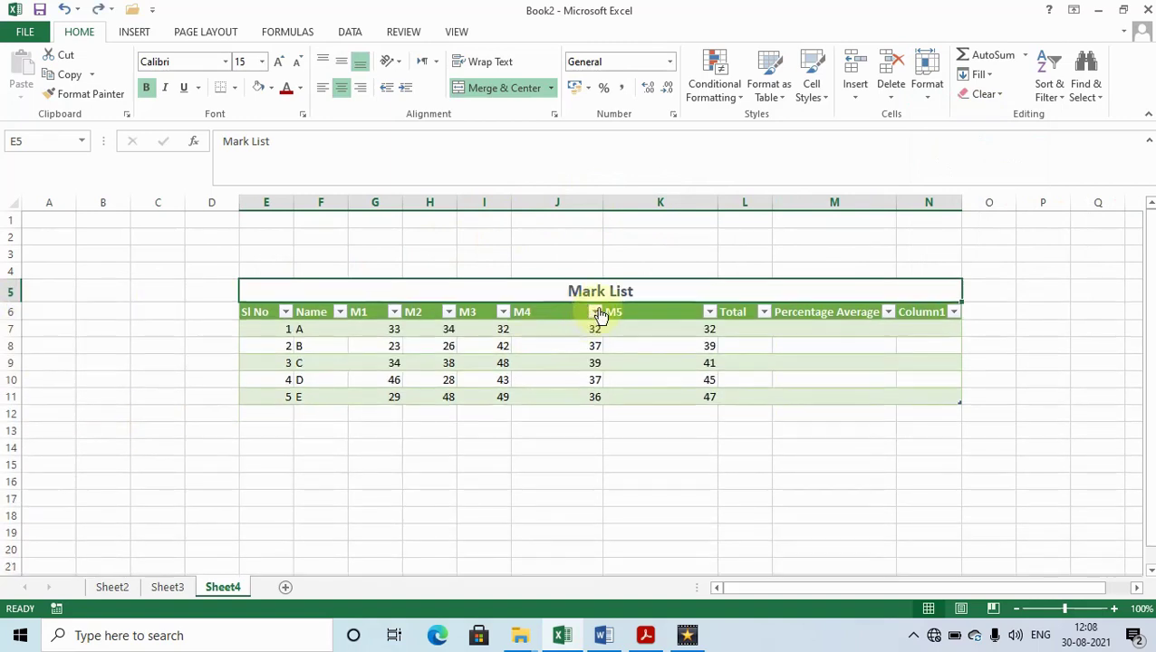
pyautogui.click(926, 107)
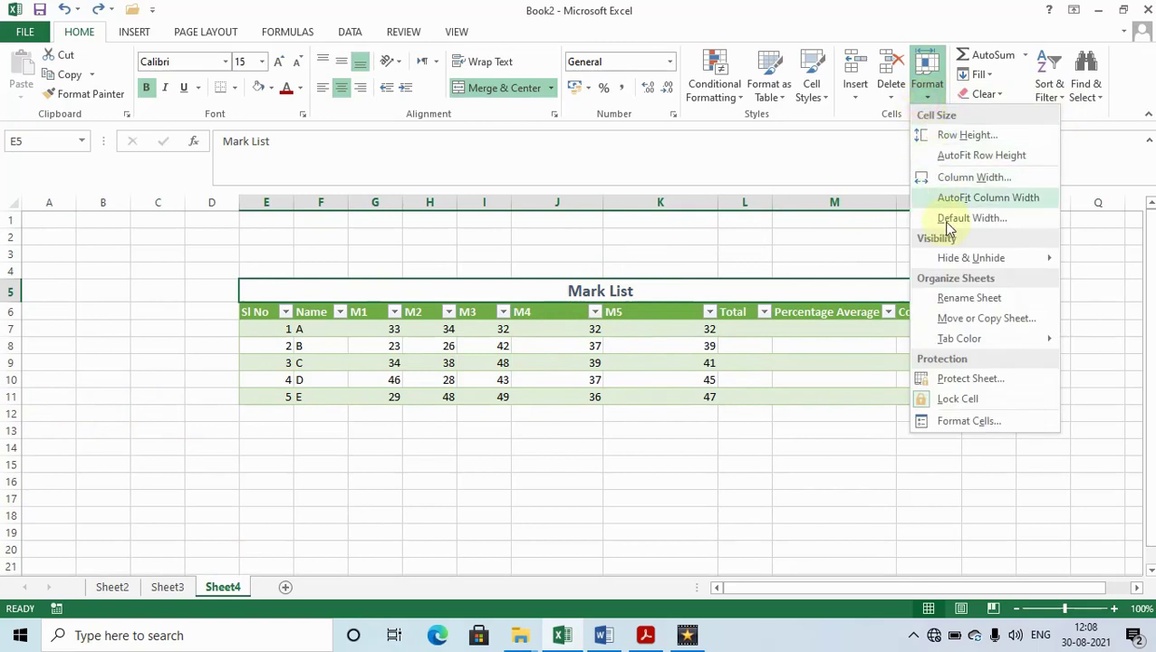
pyautogui.moveTo(971, 258)
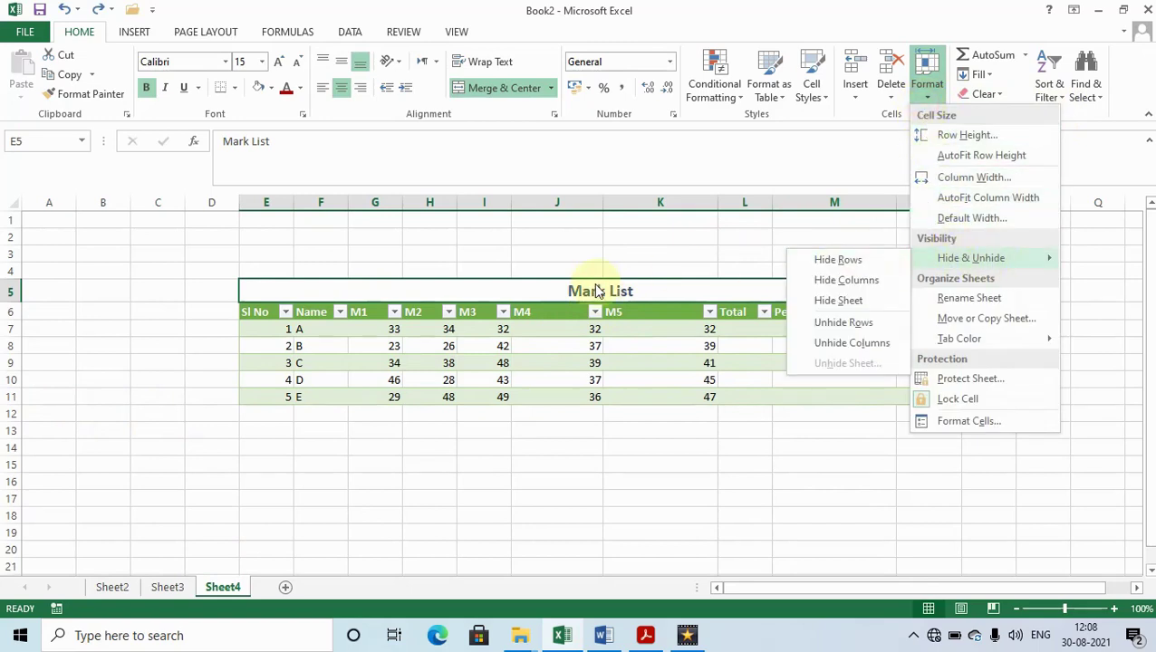
pyautogui.click(591, 286)
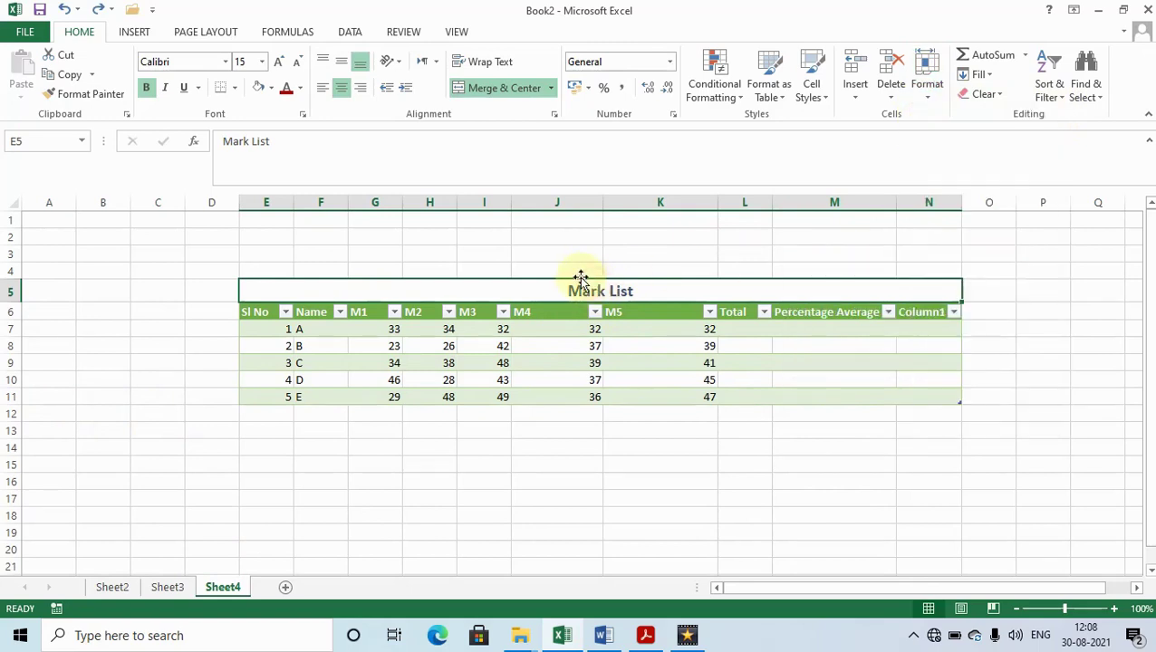
pyautogui.click(828, 205)
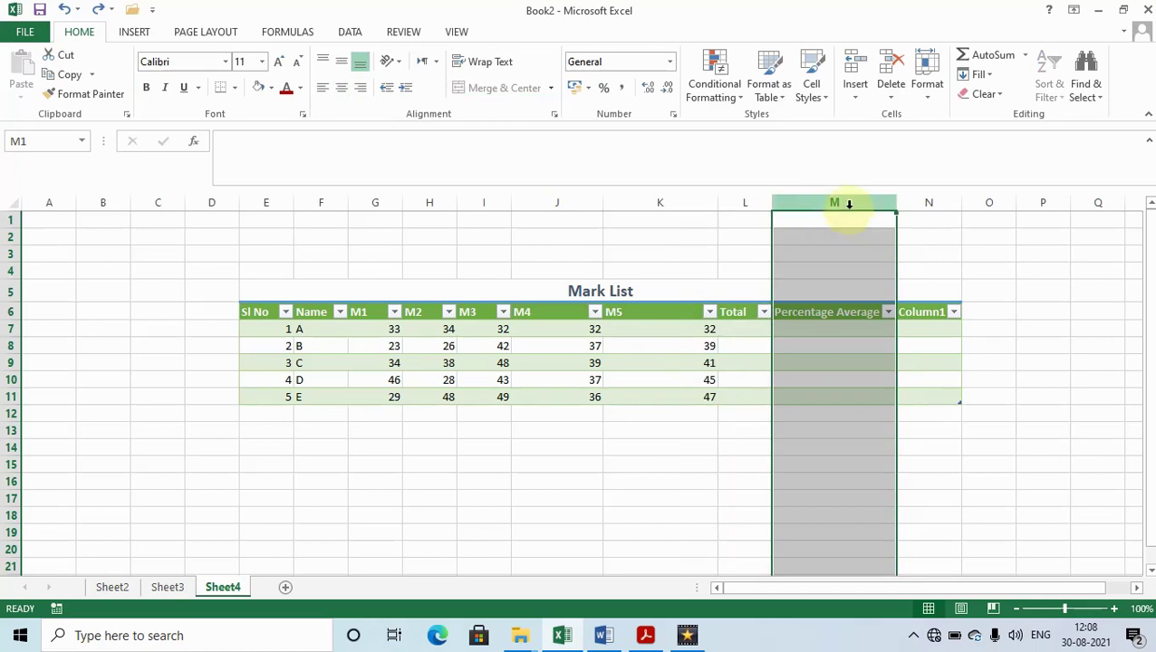
# Hide column M with Format > Hide & Unhide, then undo it.
pyautogui.click(846, 328)
pyautogui.click(835, 204)
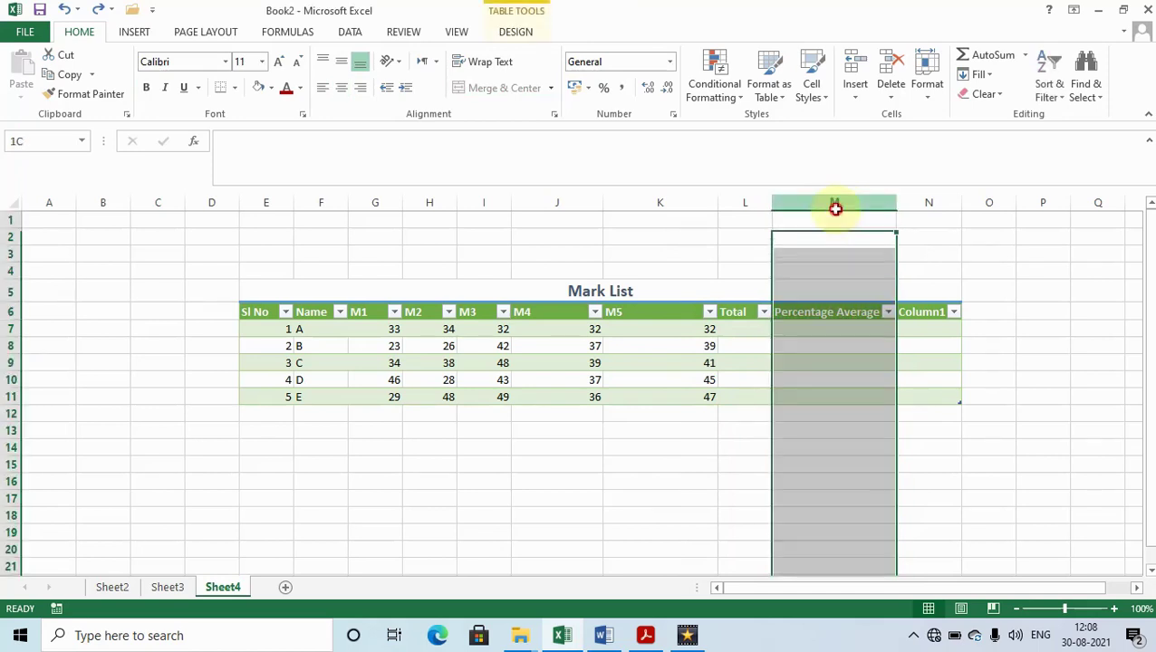
pyautogui.click(926, 90)
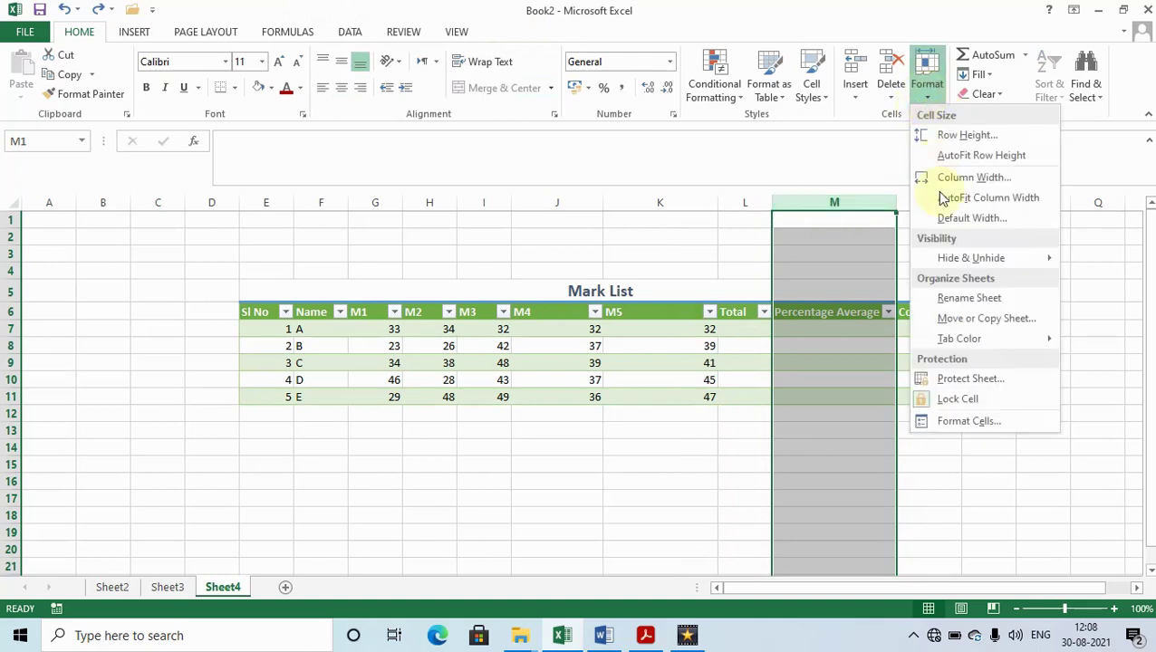
pyautogui.click(963, 258)
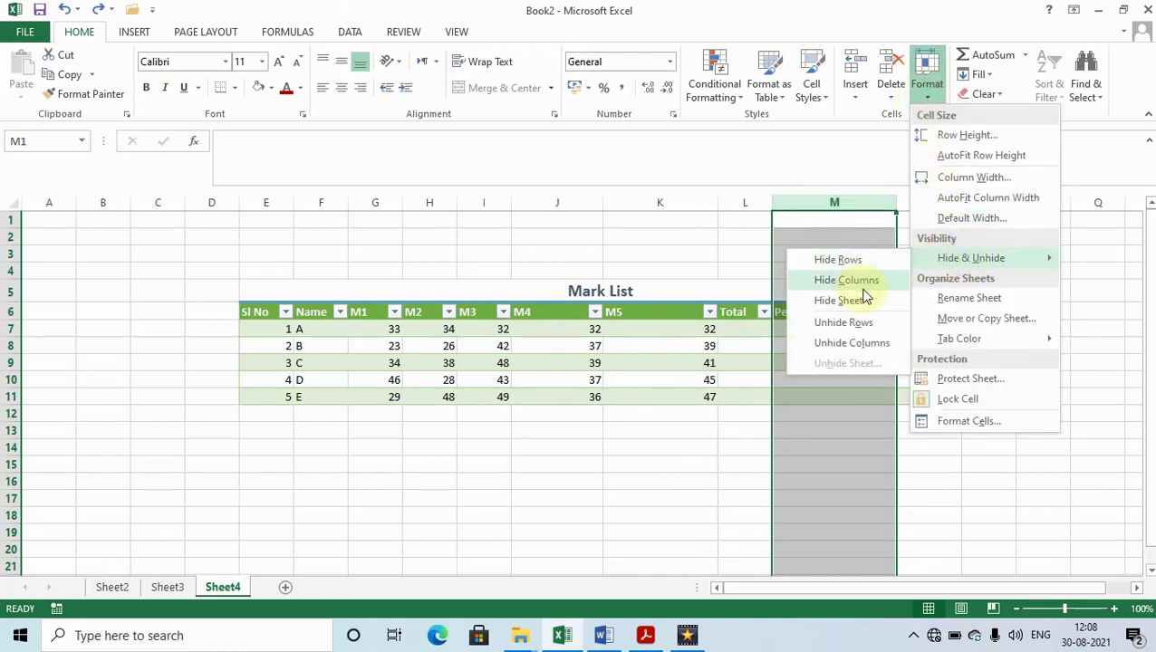
pyautogui.click(860, 280)
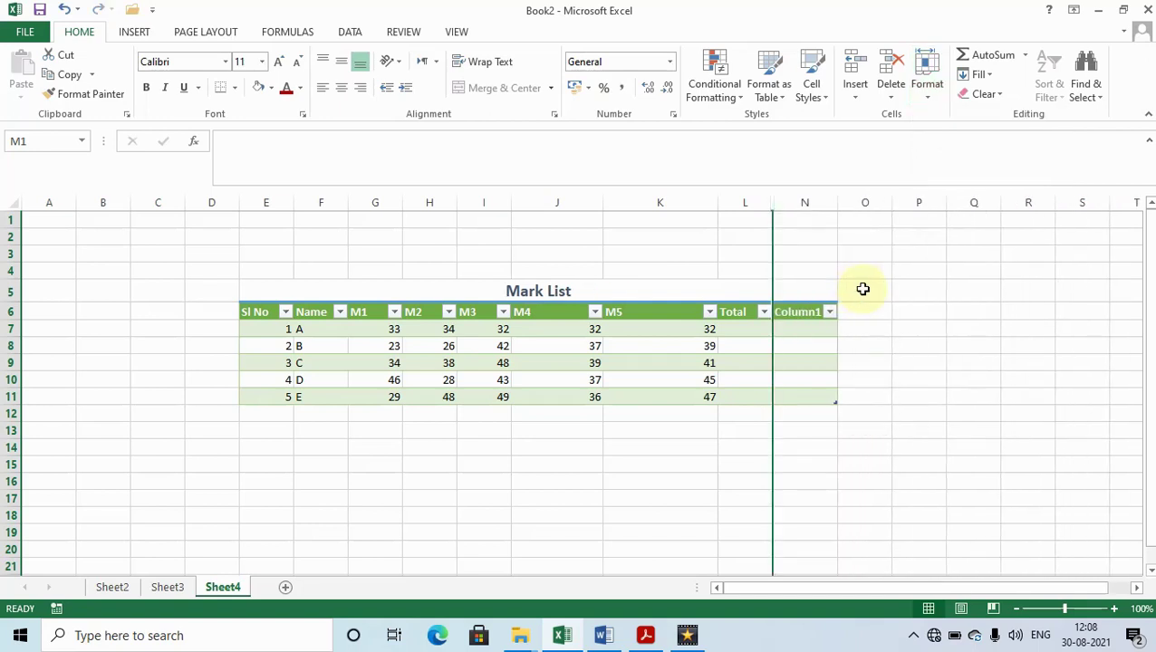
pyautogui.hotkey('ctrl', 'z')
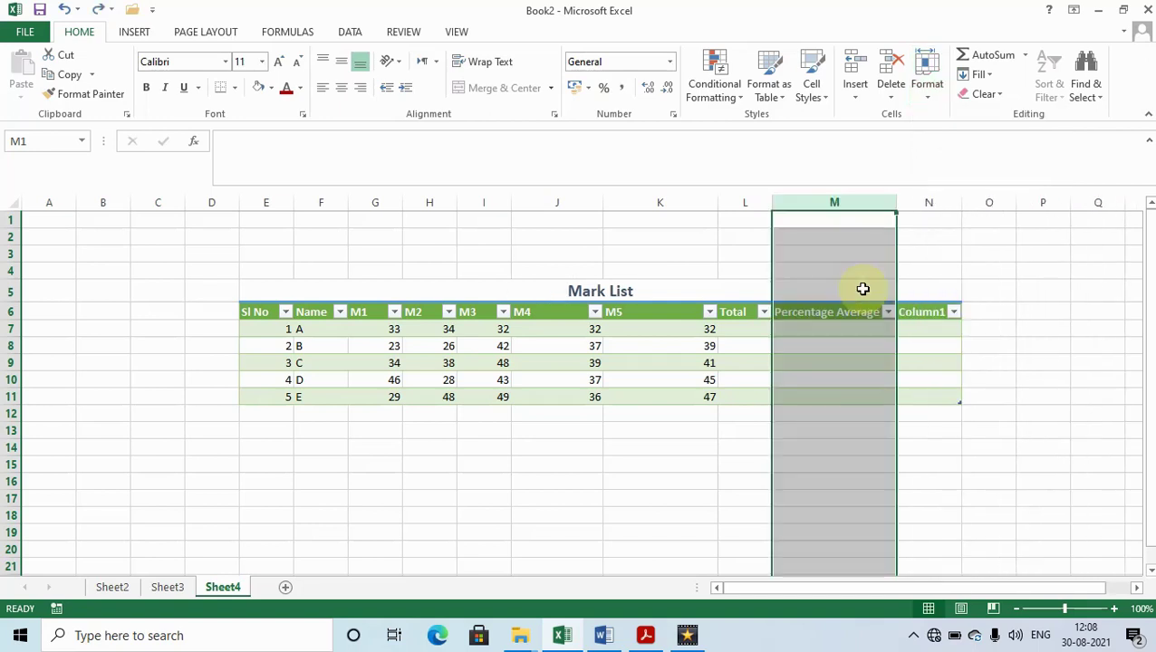
# Hide column M from its shortcut menu, then unhide it by selecting columns L to N.
pyautogui.rightClick(823, 201)
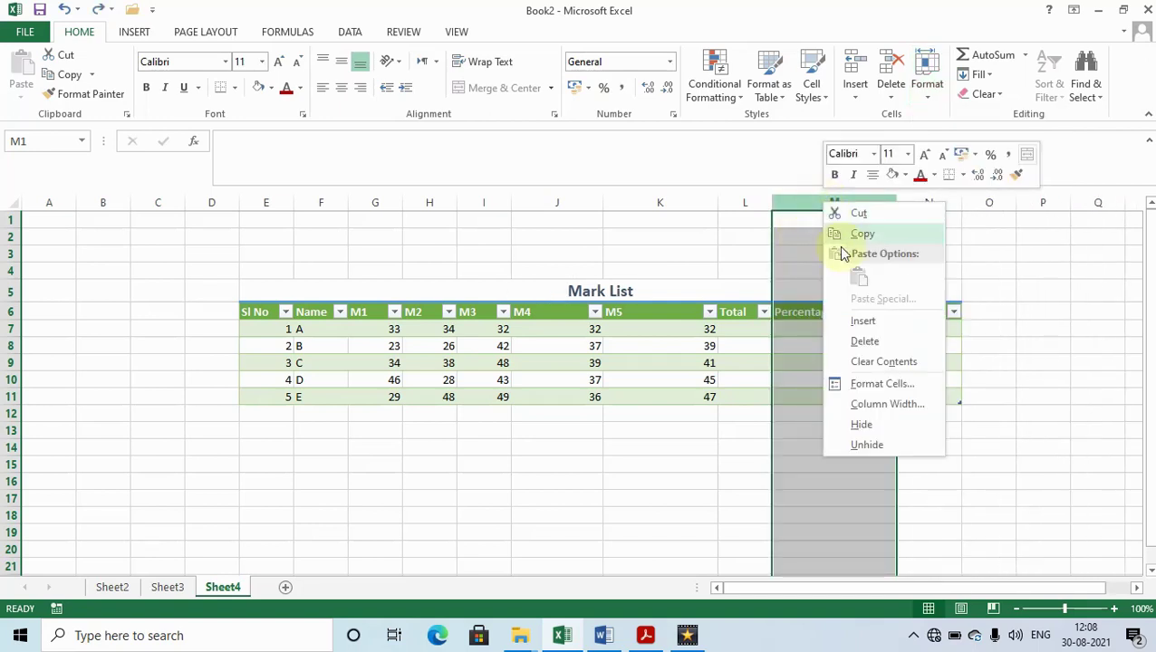
pyautogui.click(874, 425)
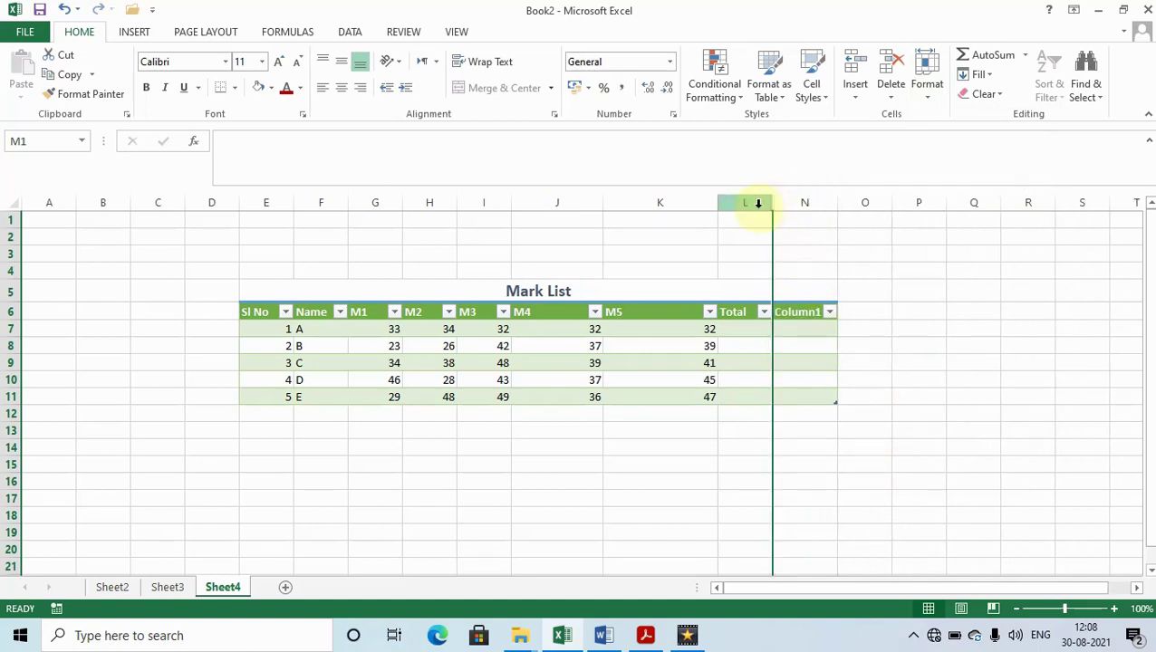
pyautogui.moveTo(751, 202); pyautogui.dragTo(790, 201)
pyautogui.rightClick(790, 201)
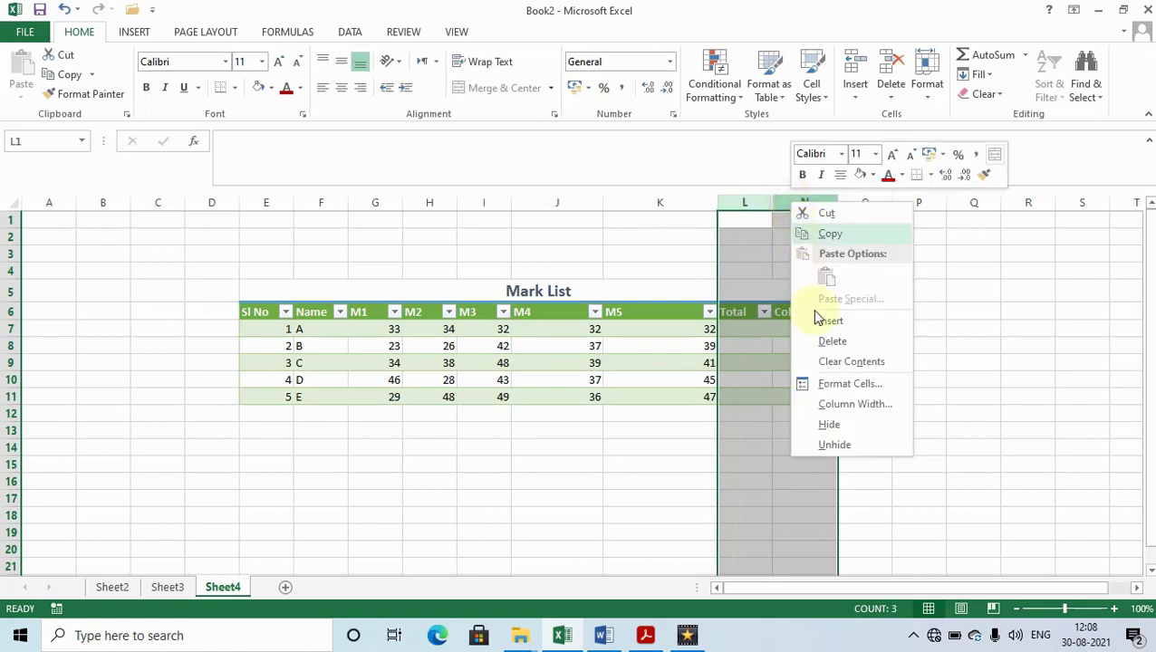
pyautogui.click(864, 446)
# Look over the Format options for cell M7, then switch to the PDF in Acrobat Reader.
pyautogui.click(820, 370)
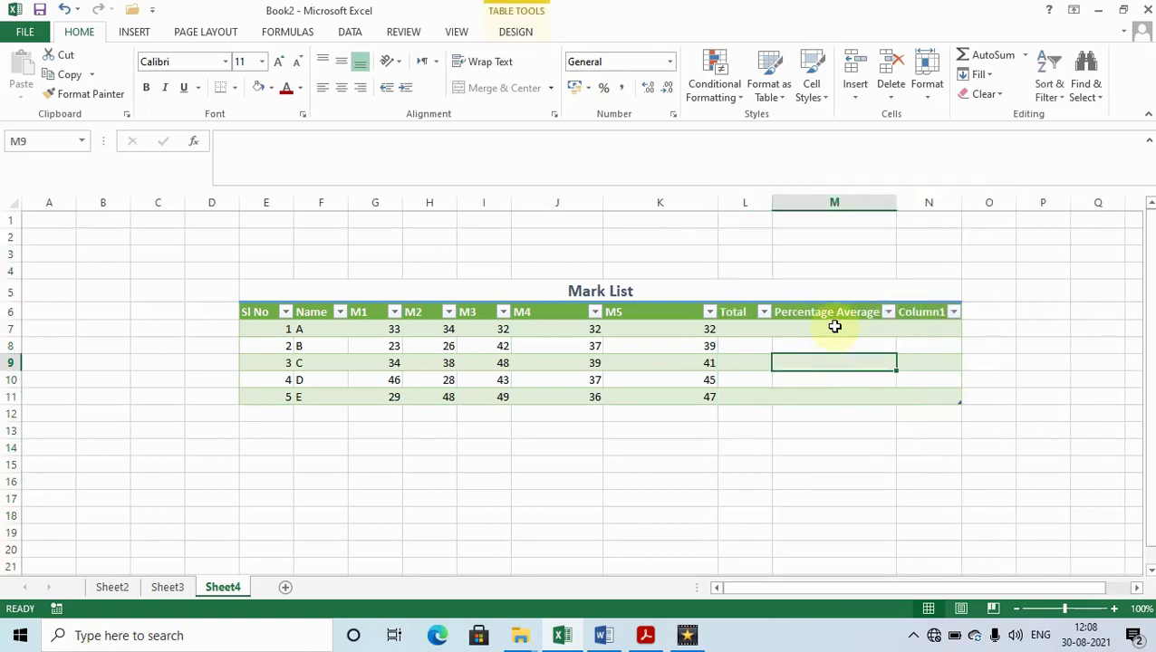
pyautogui.click(835, 328)
pyautogui.click(926, 105)
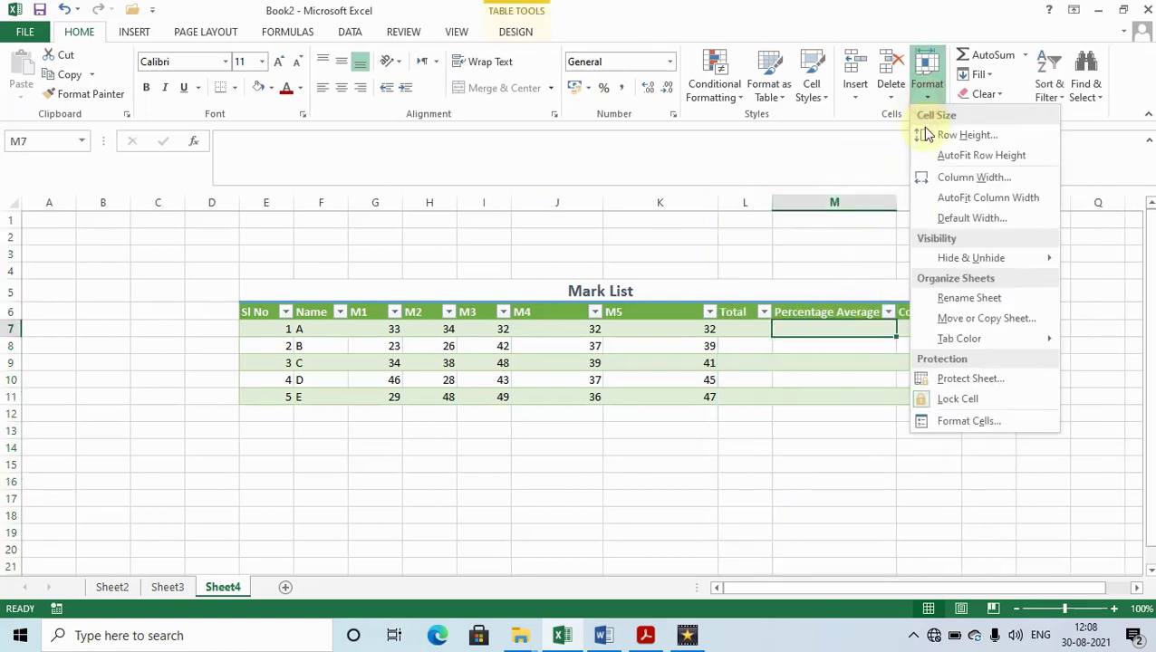
pyautogui.click(758, 438)
pyautogui.click(400, 299)
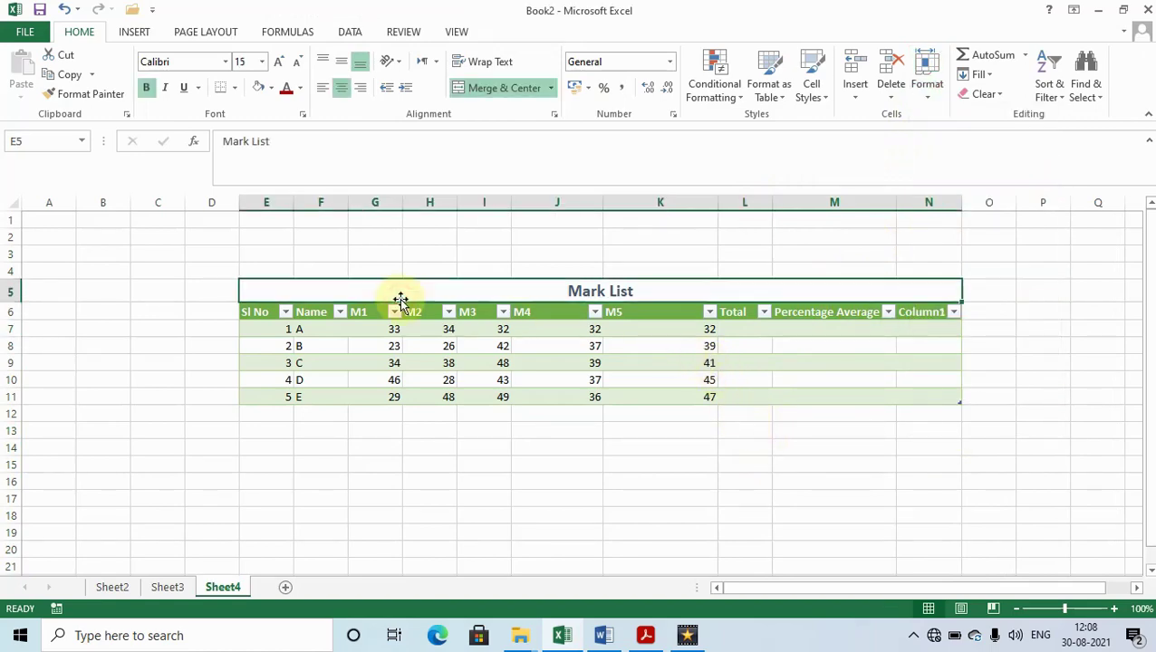
pyautogui.hotkey('alt', 'Tab')
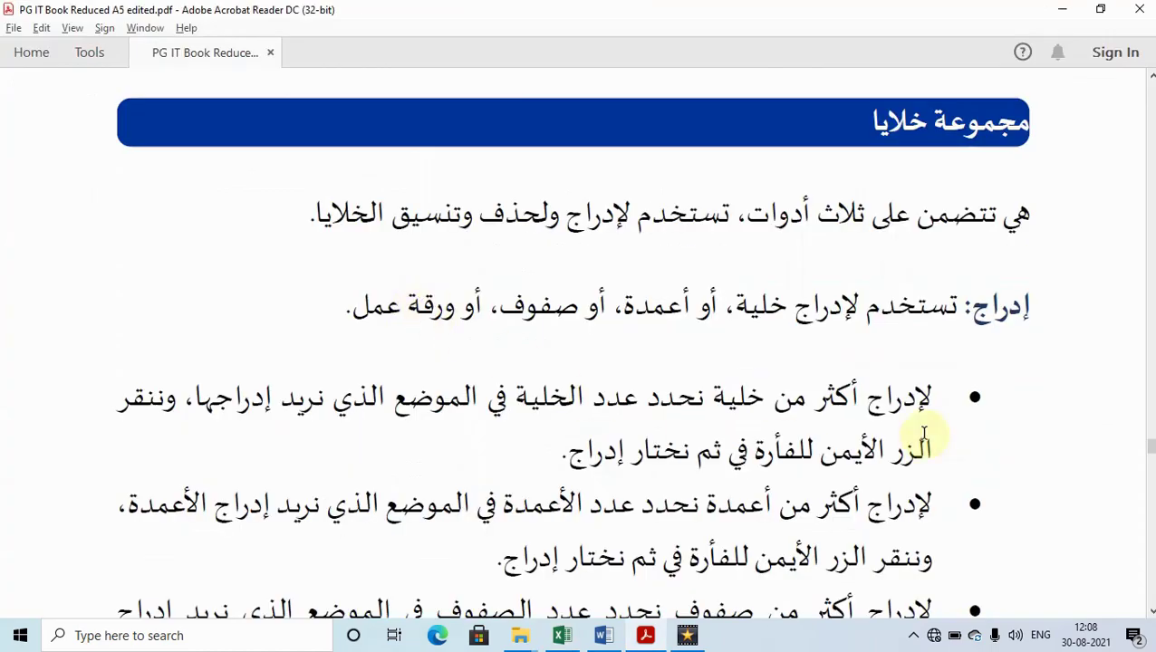
# Scroll the PDF to the bullets on inserting cells, columns, rows and sheets, then return to Excel.
pyautogui.scroll(-3, 916, 432)
pyautogui.scroll(-3, 840, 435)
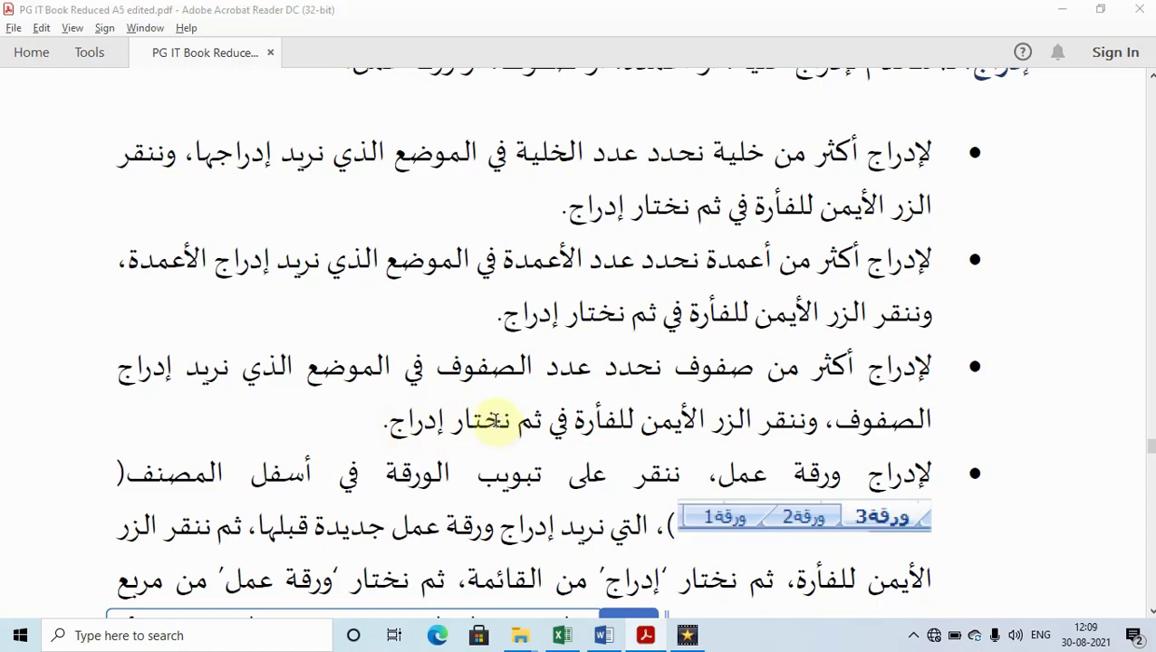
pyautogui.hotkey('alt', 'Tab')
pyautogui.click(429, 462)
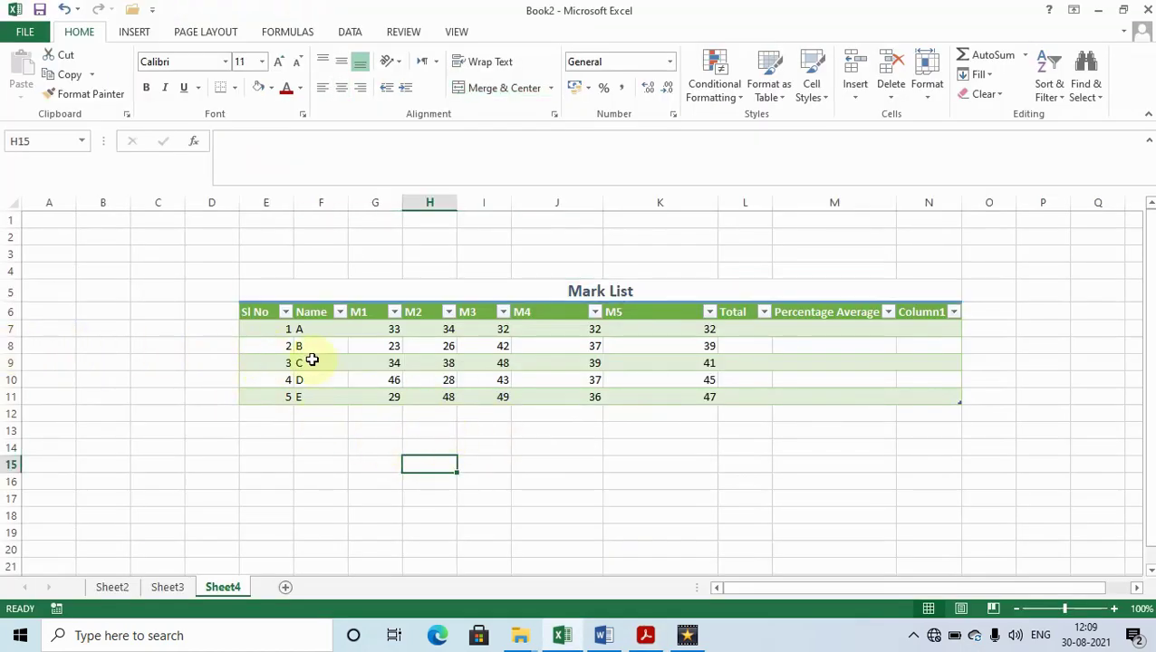
# Insert two blank table rows above row 9 for the C and D records.
pyautogui.moveTo(312, 361); pyautogui.dragTo(318, 384)
pyautogui.rightClick(319, 388)
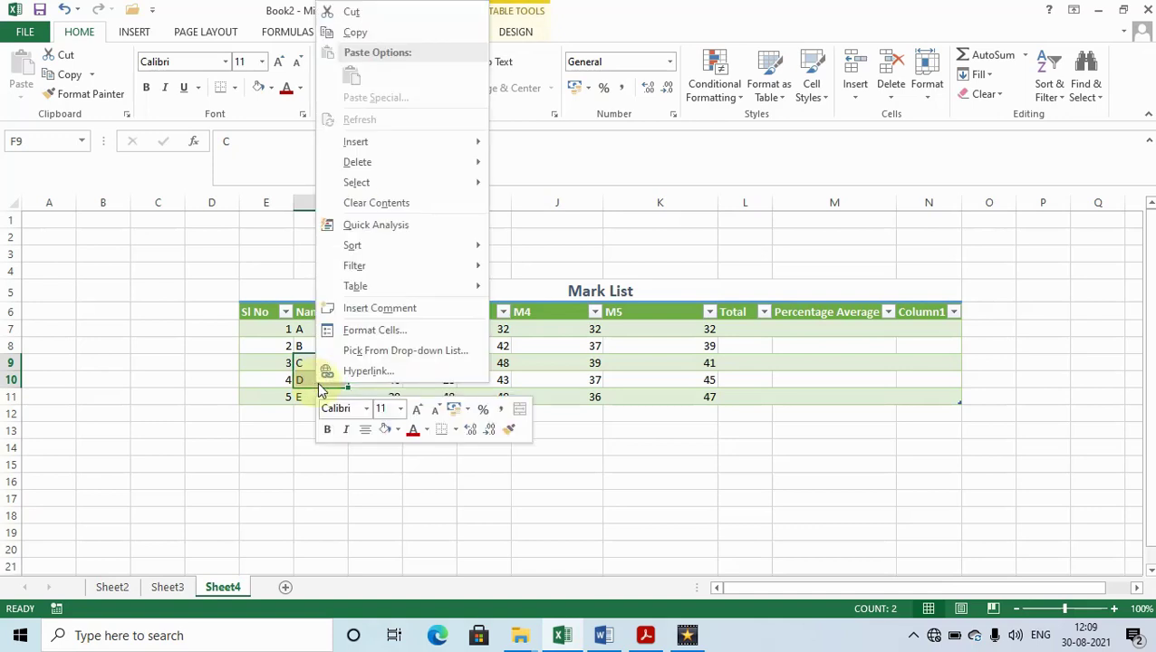
pyautogui.moveTo(356, 142)
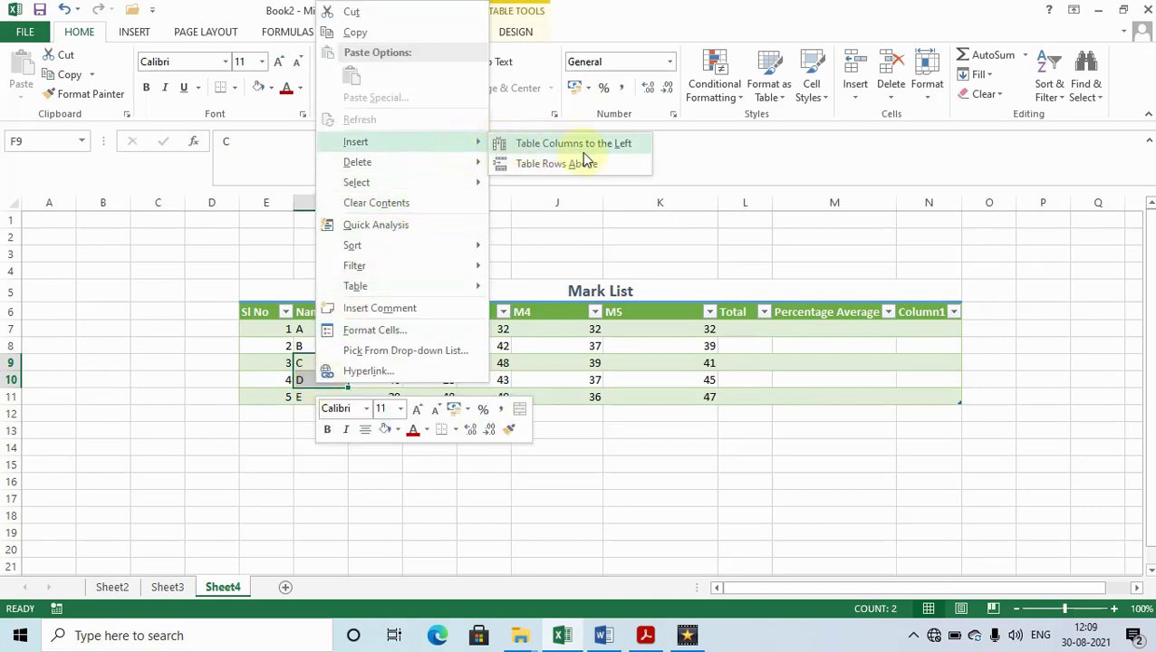
pyautogui.click(585, 163)
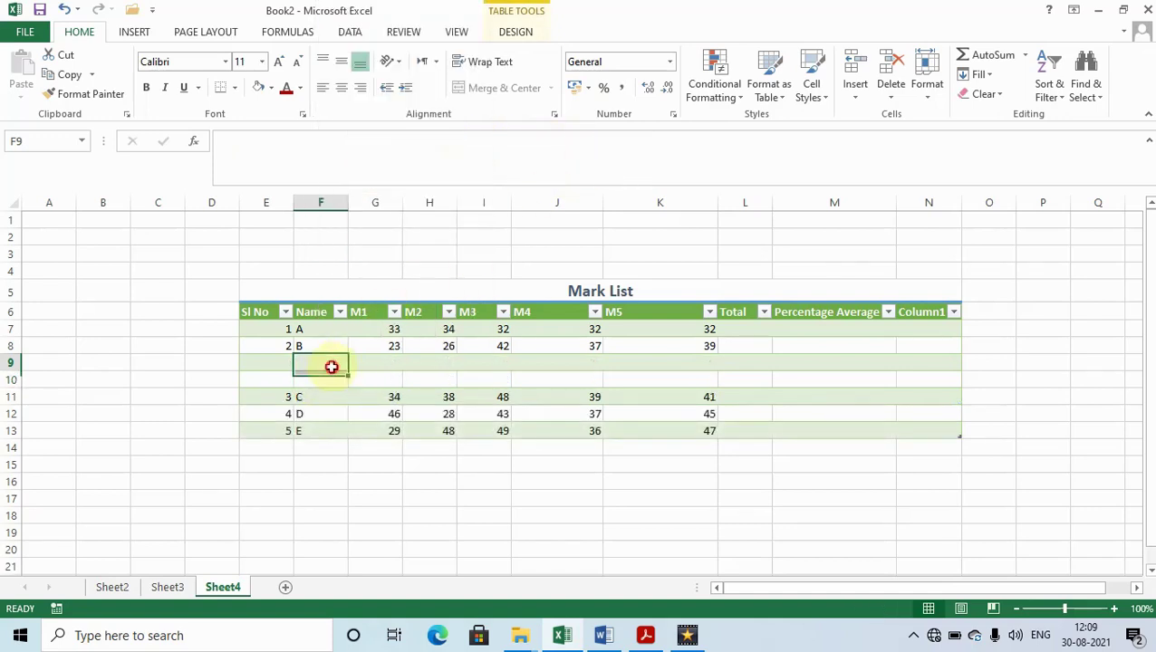
pyautogui.click(327, 380)
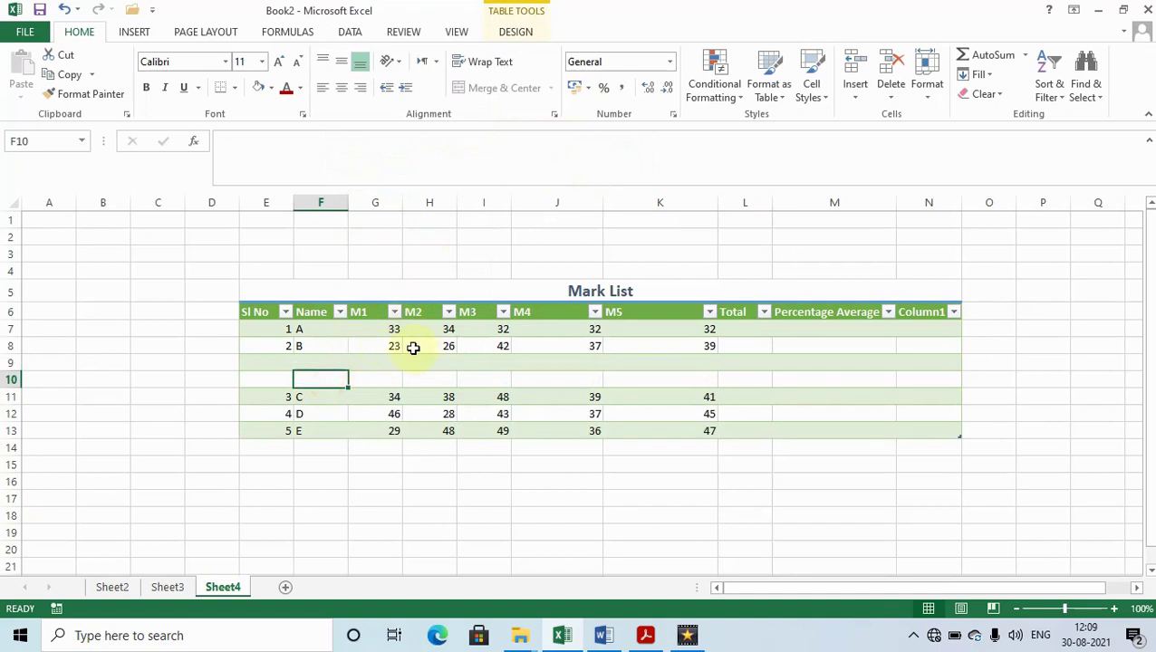
# Insert two table columns left of M1, undo the insertions, and switch back to Acrobat.
pyautogui.moveTo(391, 348); pyautogui.dragTo(444, 414)
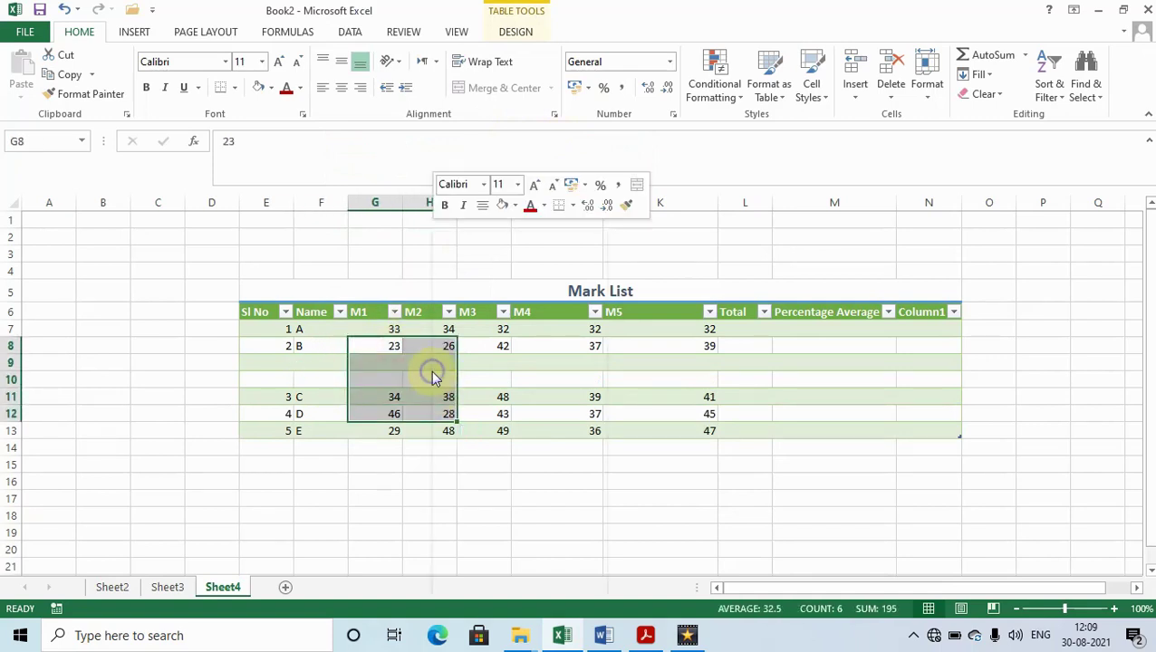
pyautogui.rightClick(432, 376)
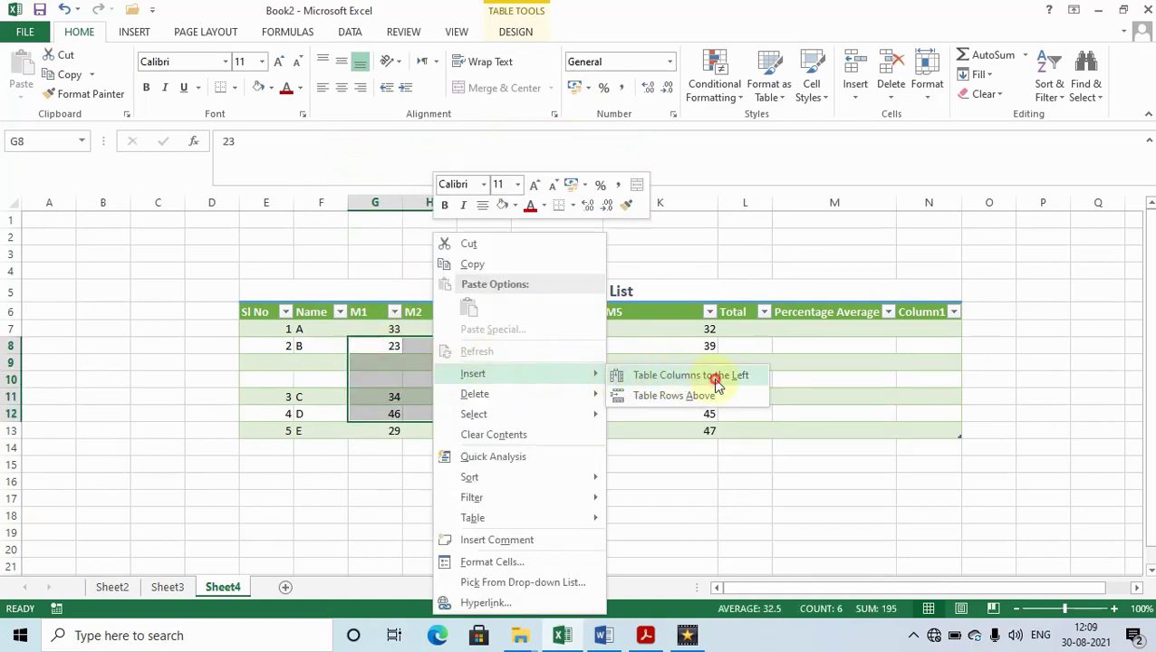
pyautogui.click(716, 379)
pyautogui.click(381, 363)
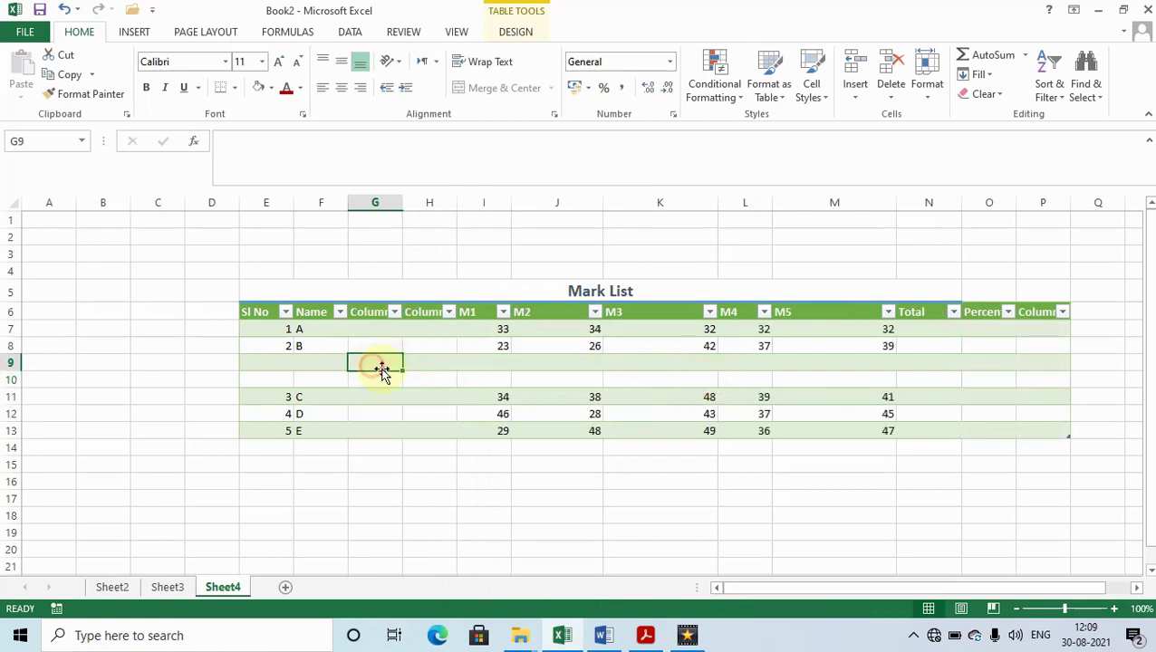
pyautogui.click(467, 377)
pyautogui.click(364, 362)
pyautogui.hotkey('ctrl', 'z')
pyautogui.hotkey('ctrl', 'z')
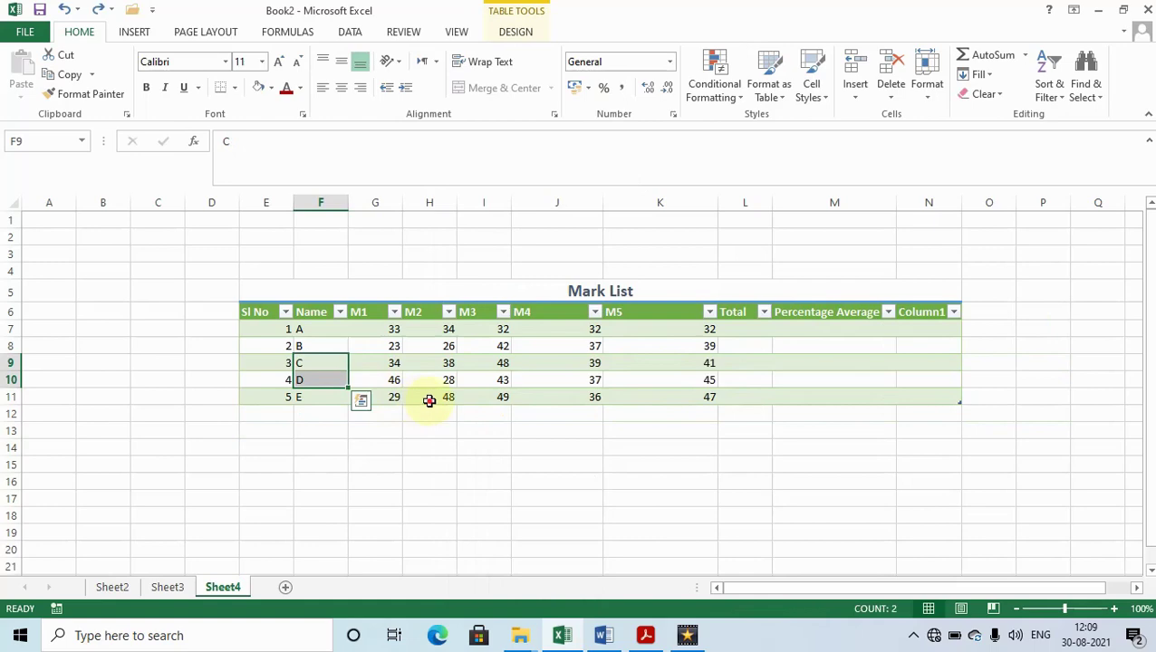
pyautogui.click(430, 400)
pyautogui.hotkey('alt', 'Tab')
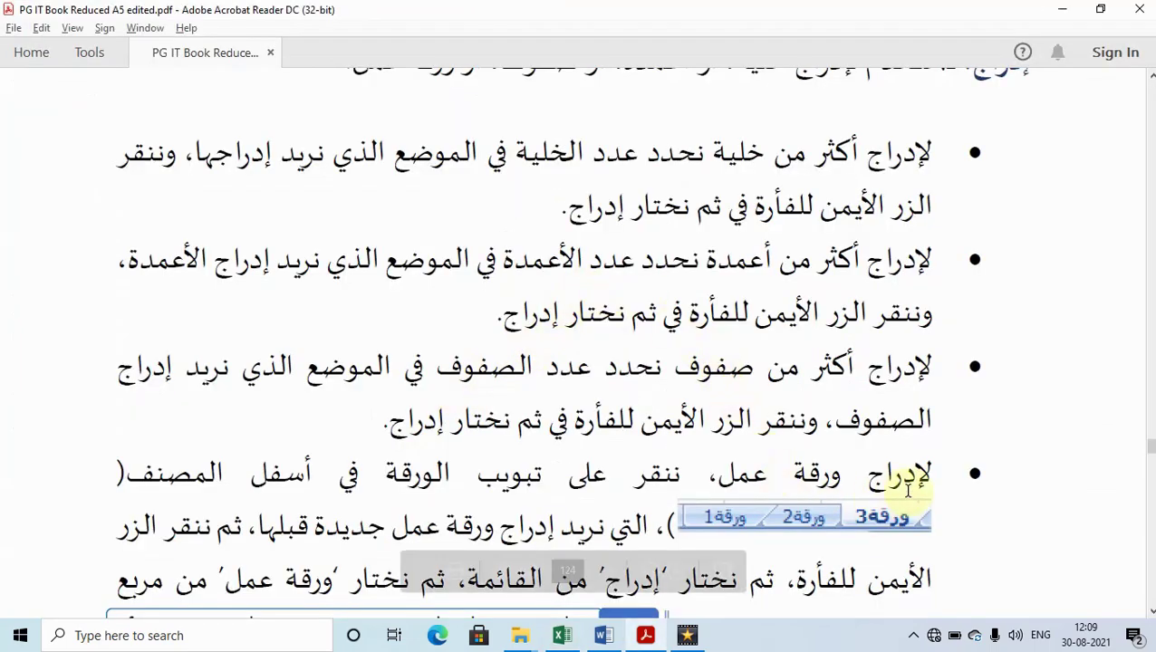
# Scroll the PDF down to page 125 on inserting worksheets, then bring Excel back to the front.
pyautogui.scroll(-1, 908, 489)
pyautogui.scroll(-2, 909, 449)
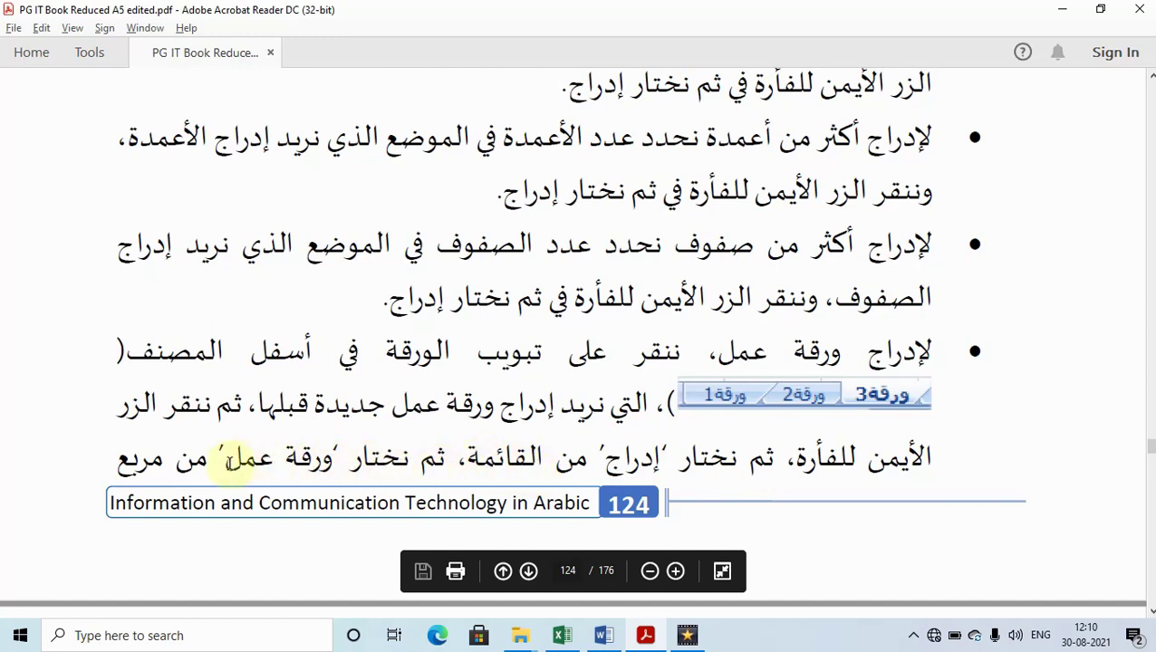
pyautogui.scroll(-5, 200, 462)
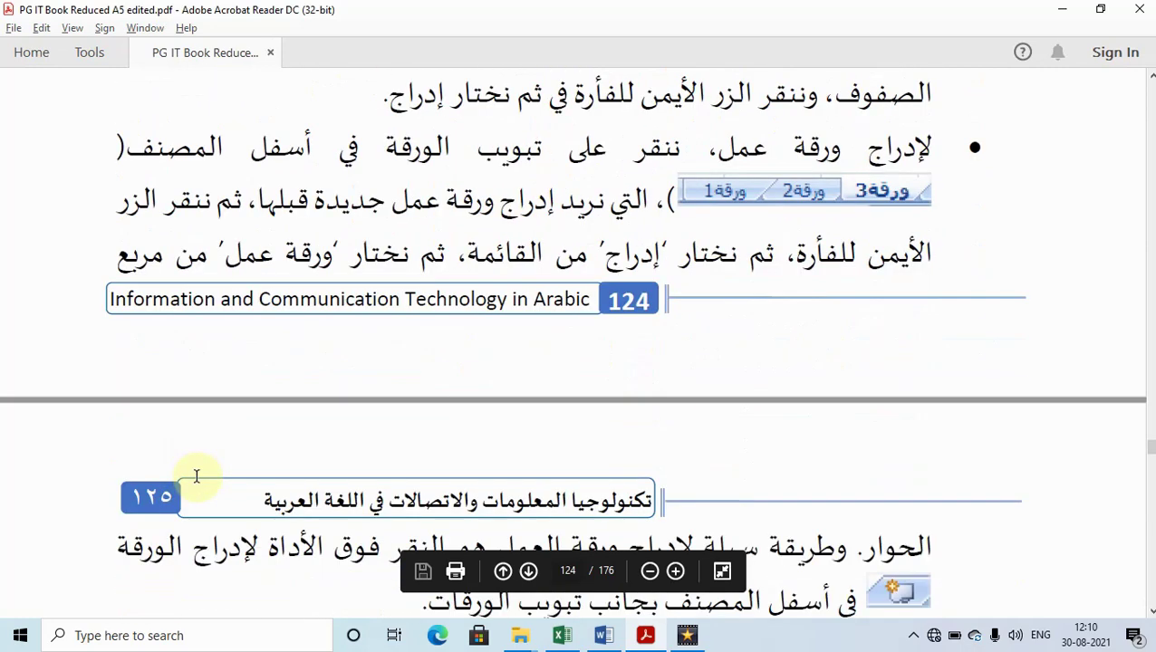
pyautogui.scroll(-2, 723, 499)
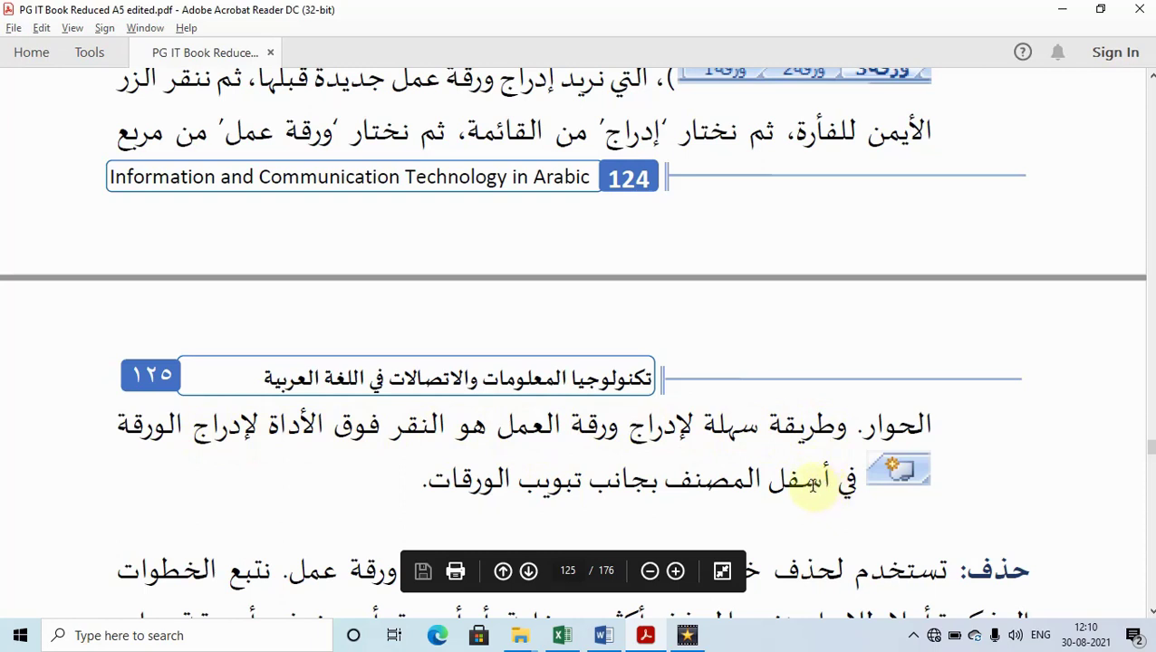
pyautogui.scroll(-1, 634, 475)
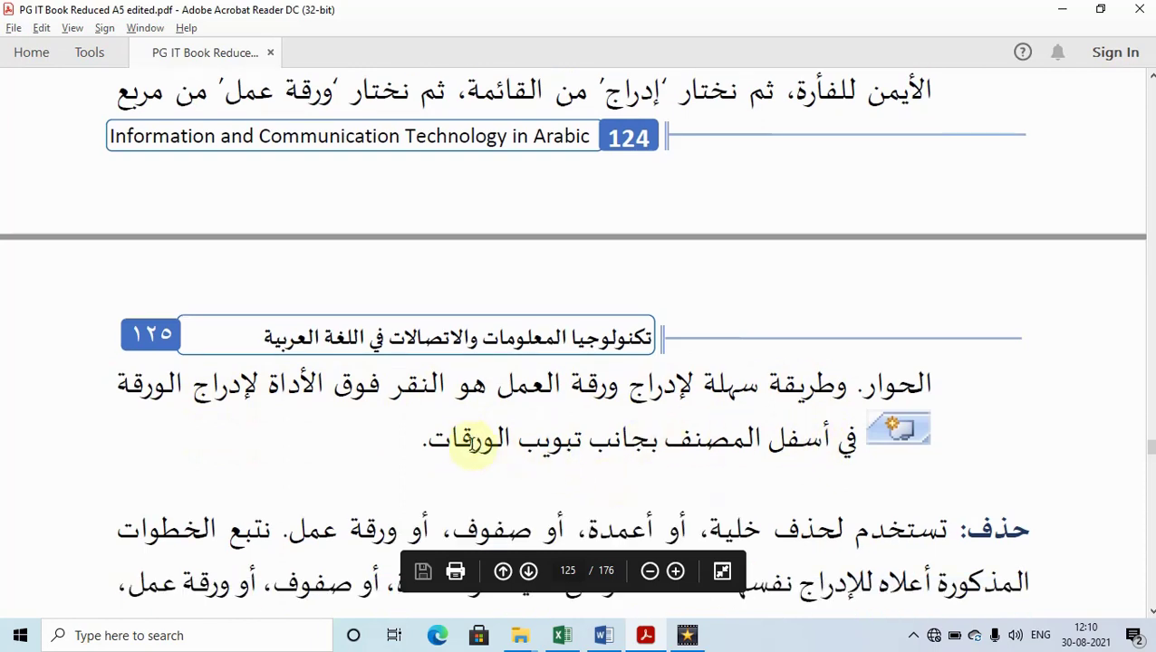
pyautogui.click(562, 636)
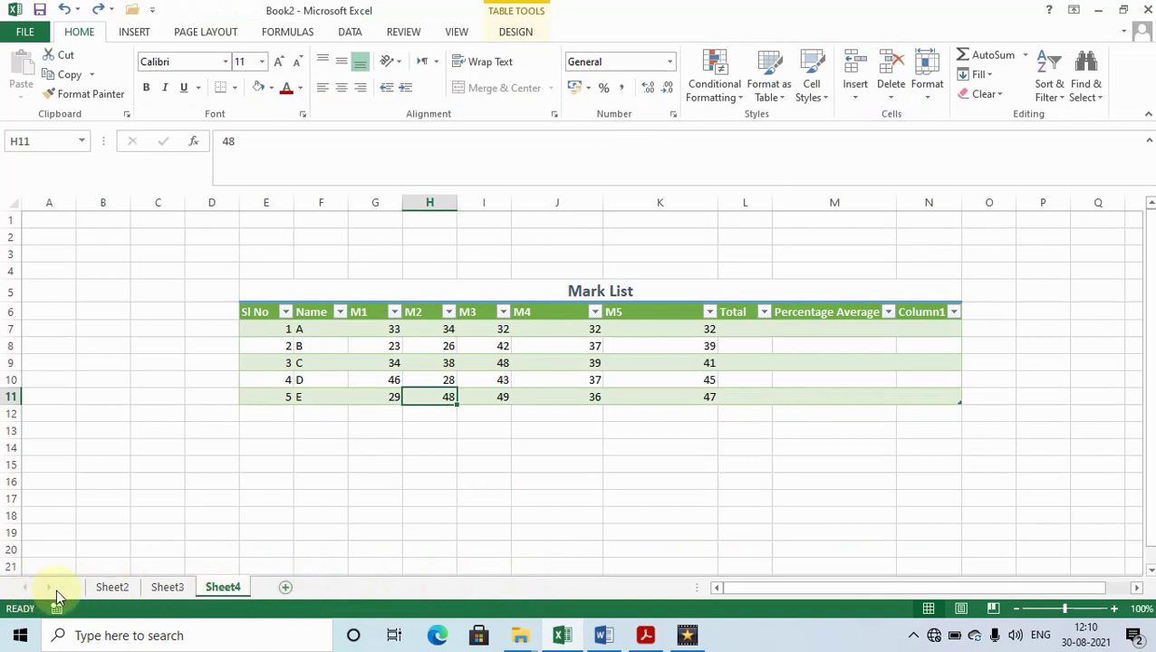
# Insert a new blank worksheet, Sheet5, before Sheet2 using the tab's Insert dialog.
pyautogui.rightClick(89, 592)
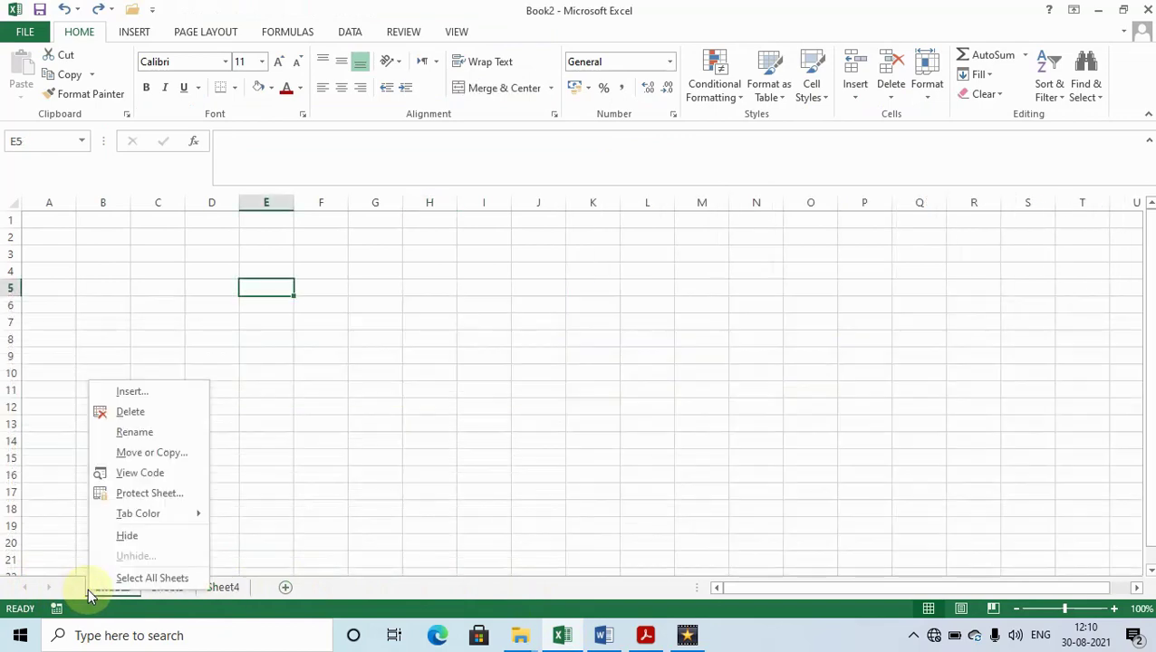
pyautogui.click(168, 392)
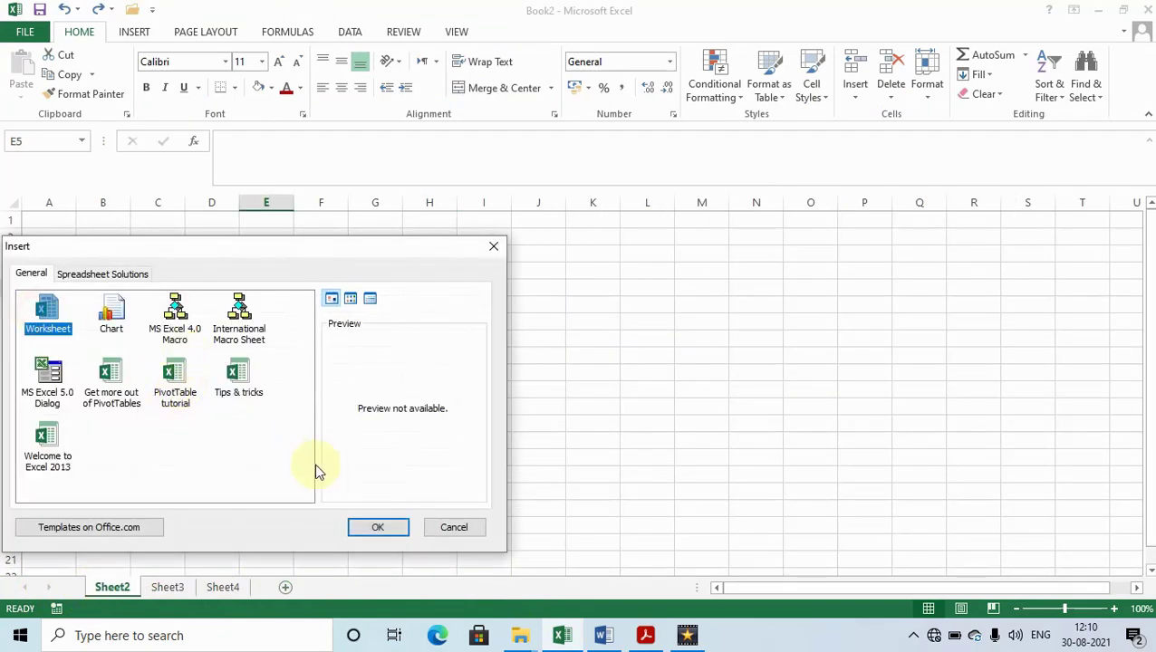
pyautogui.click(390, 528)
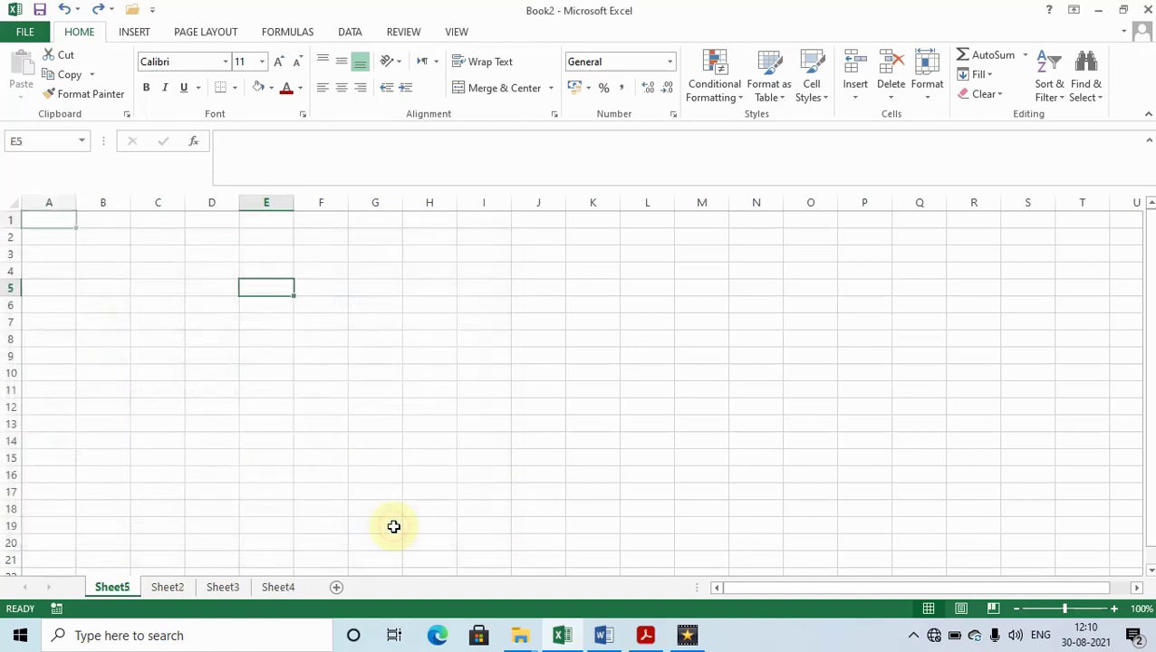
pyautogui.click(136, 404)
# Reopen the Insert dialog and cancel it, then return to Sheet4's Mark List.
pyautogui.rightClick(110, 585)
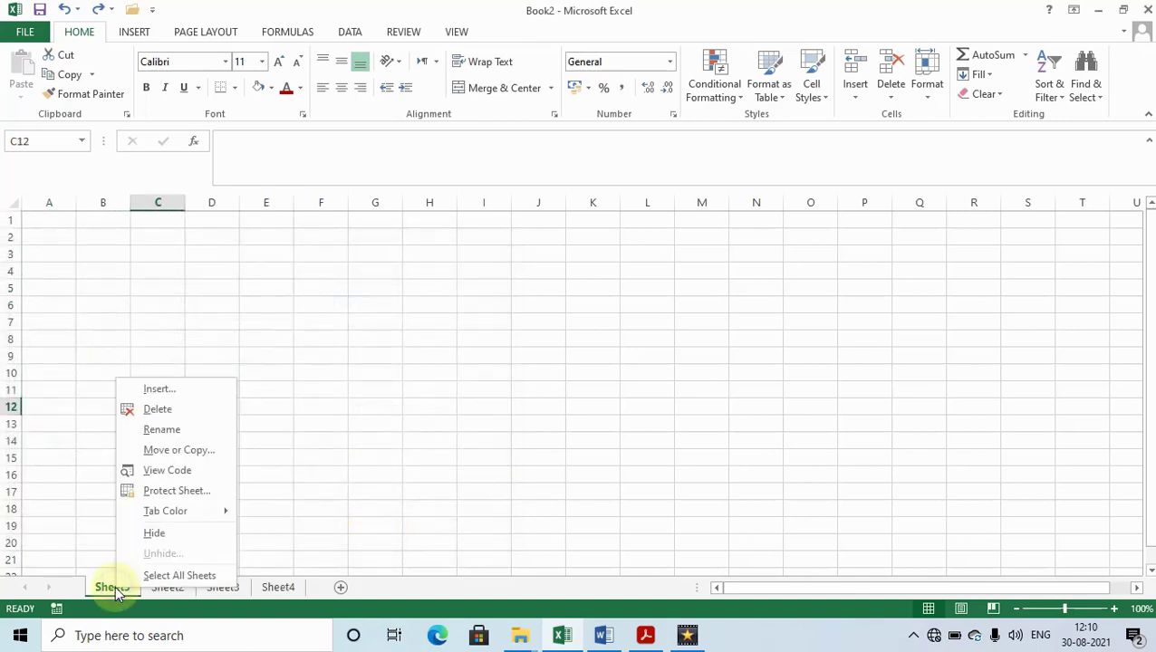
pyautogui.click(169, 390)
pyautogui.click(122, 310)
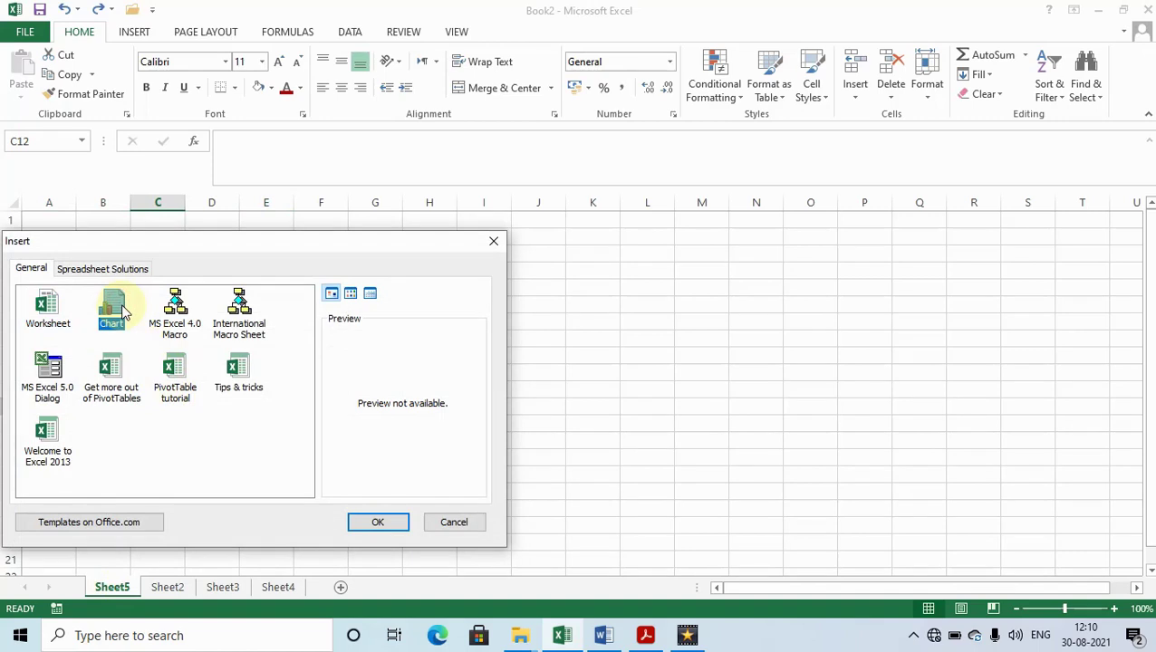
pyautogui.click(380, 522)
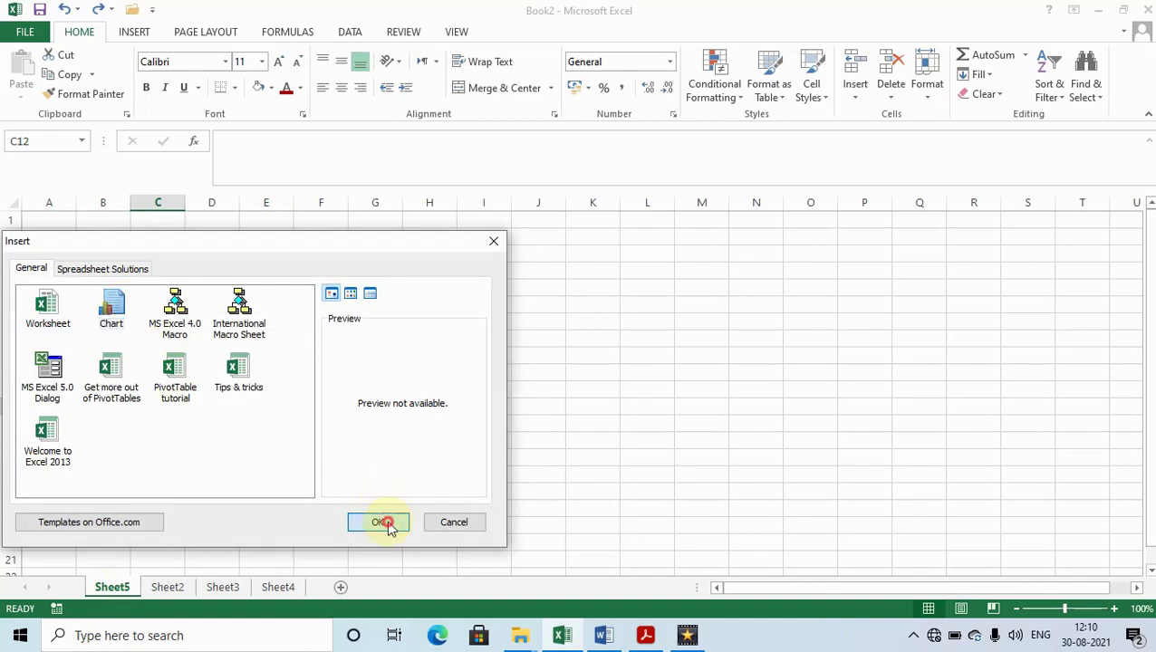
pyautogui.click(458, 523)
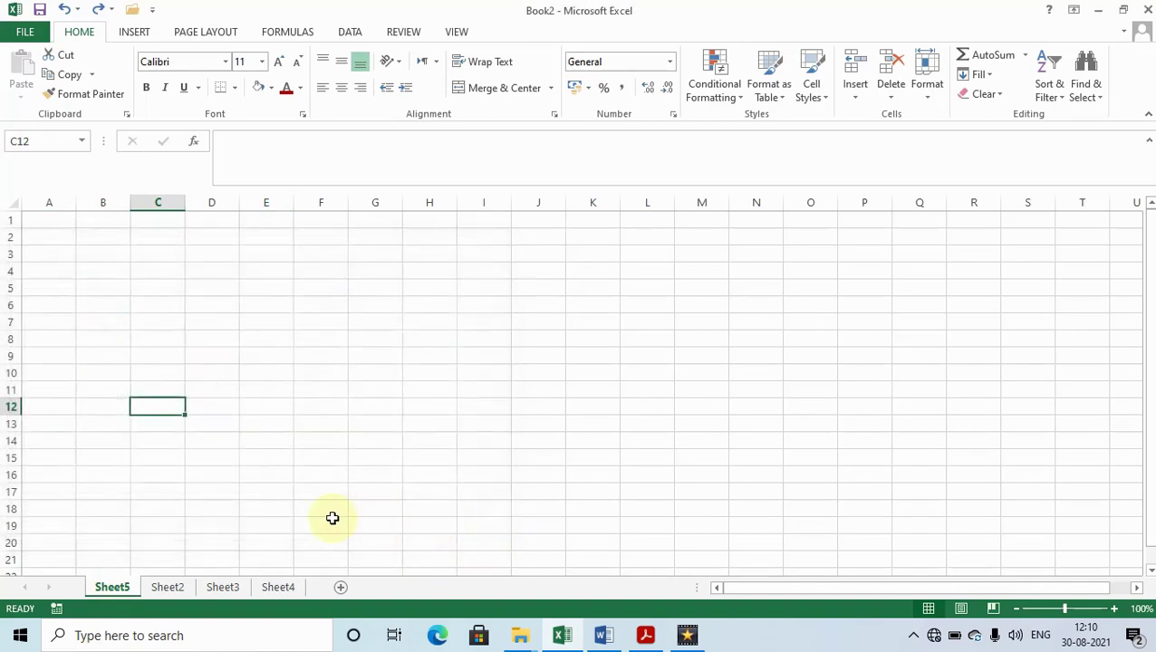
pyautogui.click(328, 524)
pyautogui.click(277, 587)
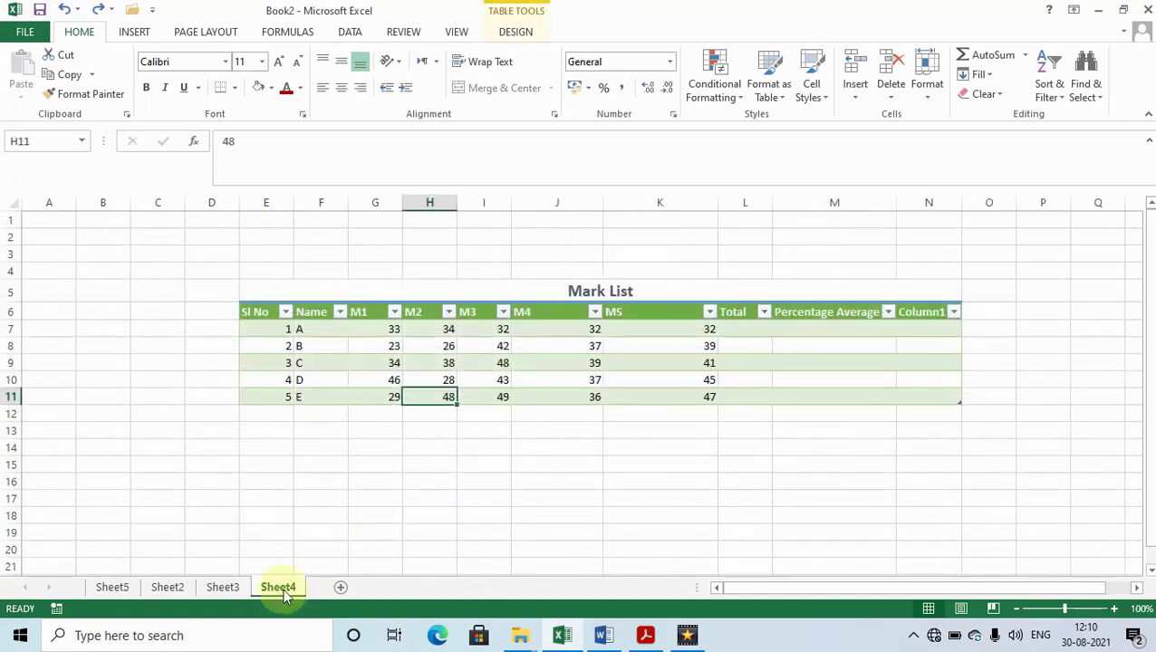
# Return to the PDF book in Acrobat Reader and scroll to the passage on deleting cells and formatting (تنسيق).
pyautogui.click(645, 635)
pyautogui.scroll(-1, 810, 510)
pyautogui.scroll(-2, 810, 510)
pyautogui.scroll(-2, 915, 464)
pyautogui.scroll(-1, 890, 482)
pyautogui.scroll(-3, 897, 482)
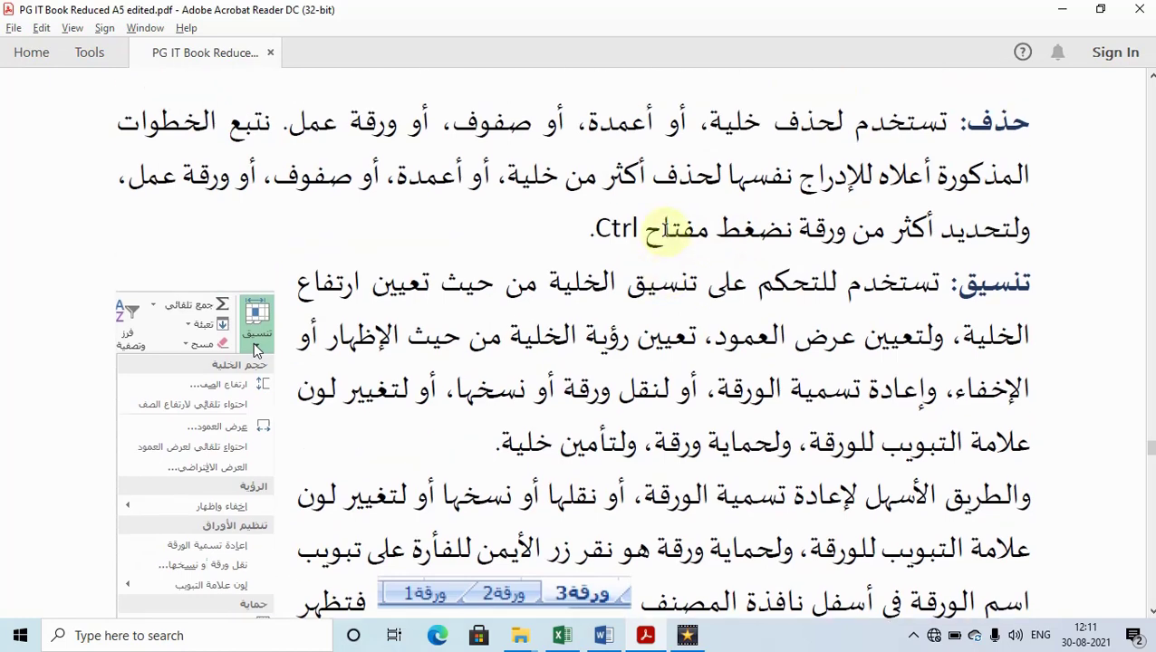
pyautogui.scroll(-1, 620, 227)
pyautogui.scroll(-2, 621, 226)
pyautogui.scroll(-2, 623, 227)
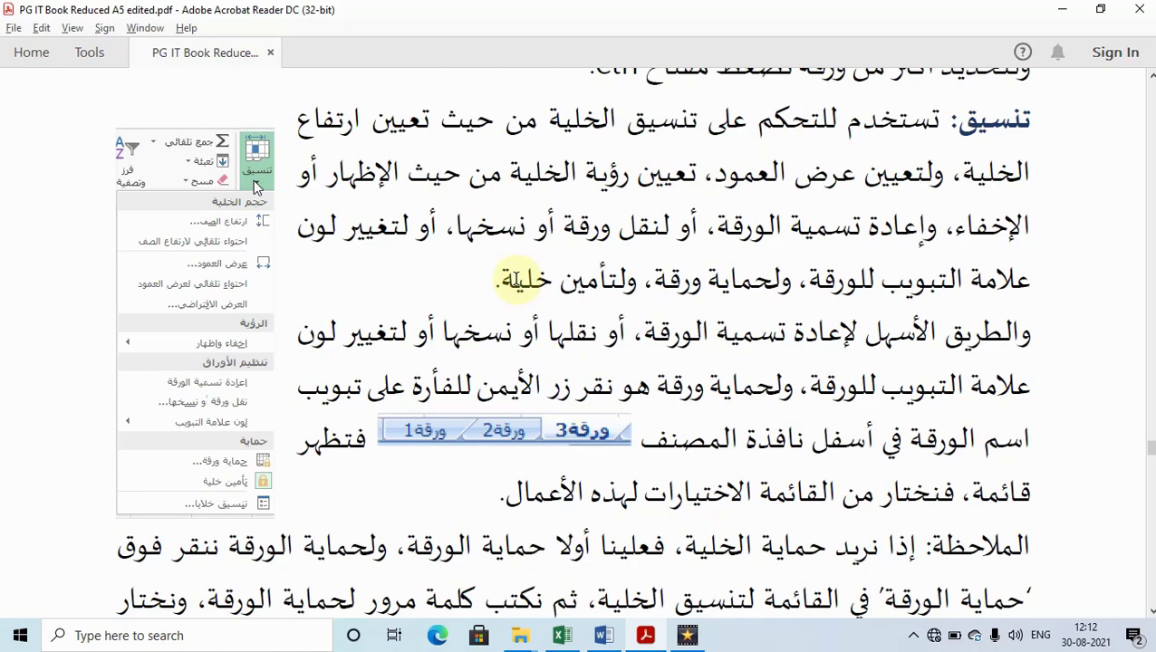
# Switch from Acrobat Reader to Excel's Book2 workbook showing the Mark List table.
pyautogui.click(562, 634)
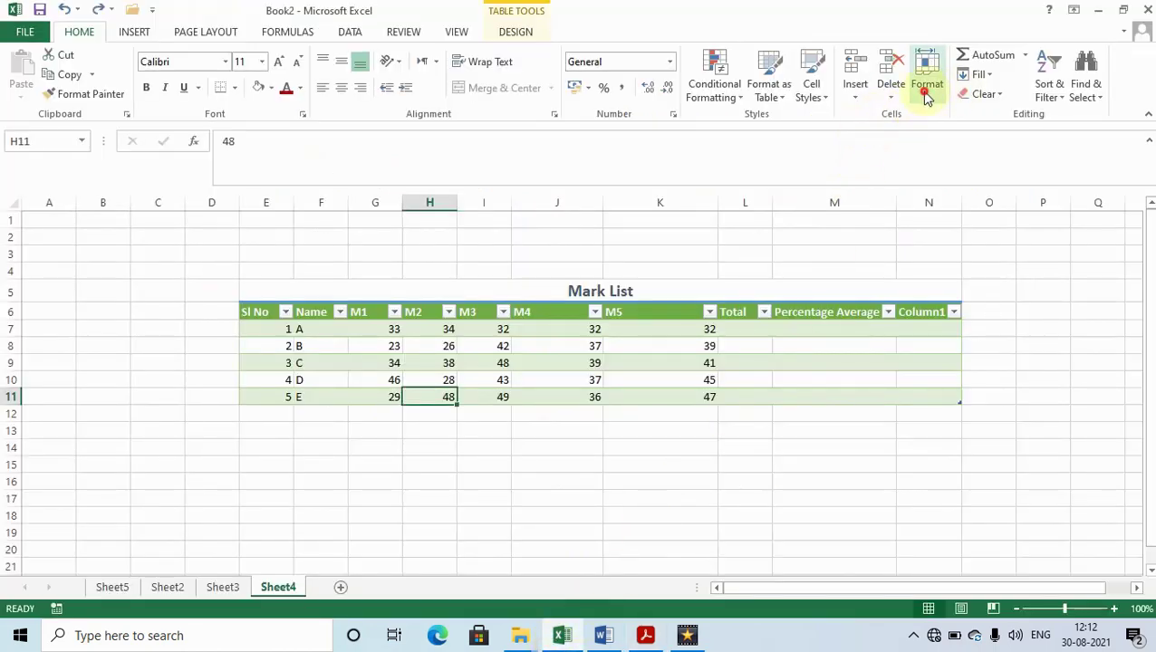
# Set row 11 to 45 pt and undo it, then hide column M (Percentage Average).
pyautogui.click(926, 91)
pyautogui.click(960, 135)
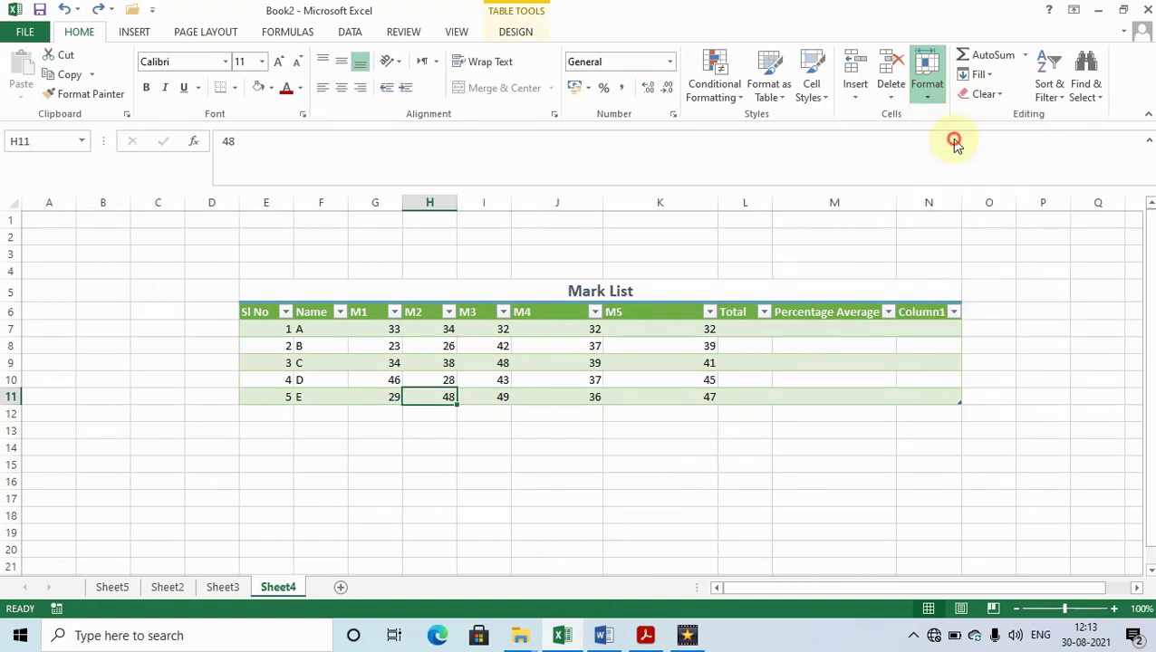
pyautogui.click(926, 381)
pyautogui.write('45')
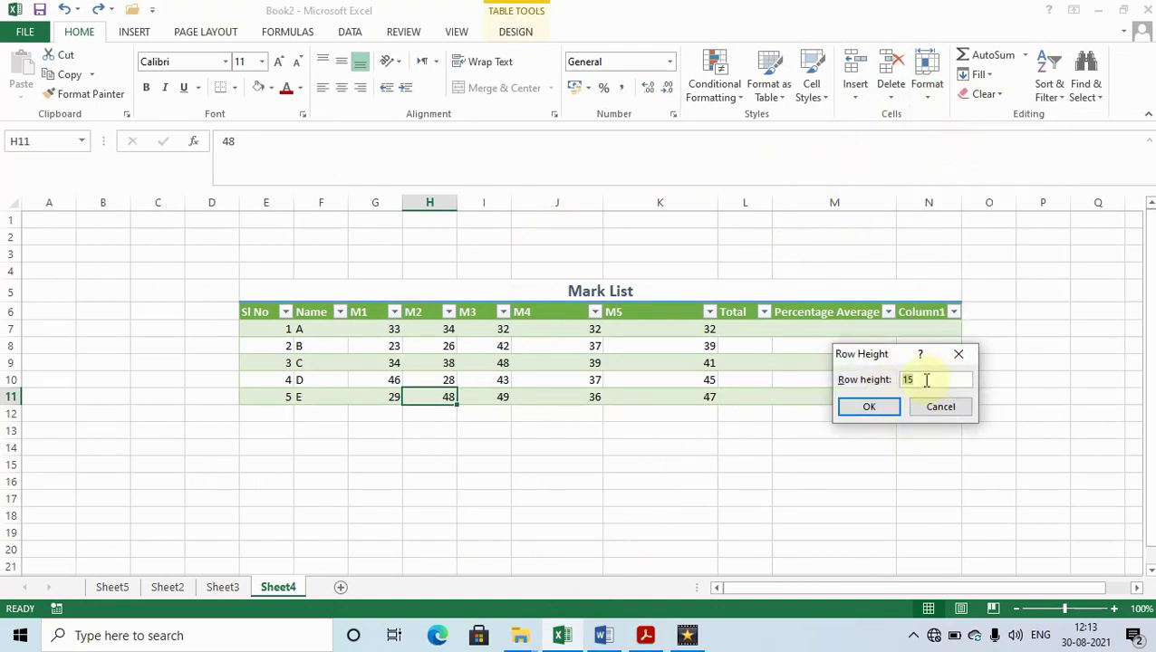
pyautogui.click(880, 407)
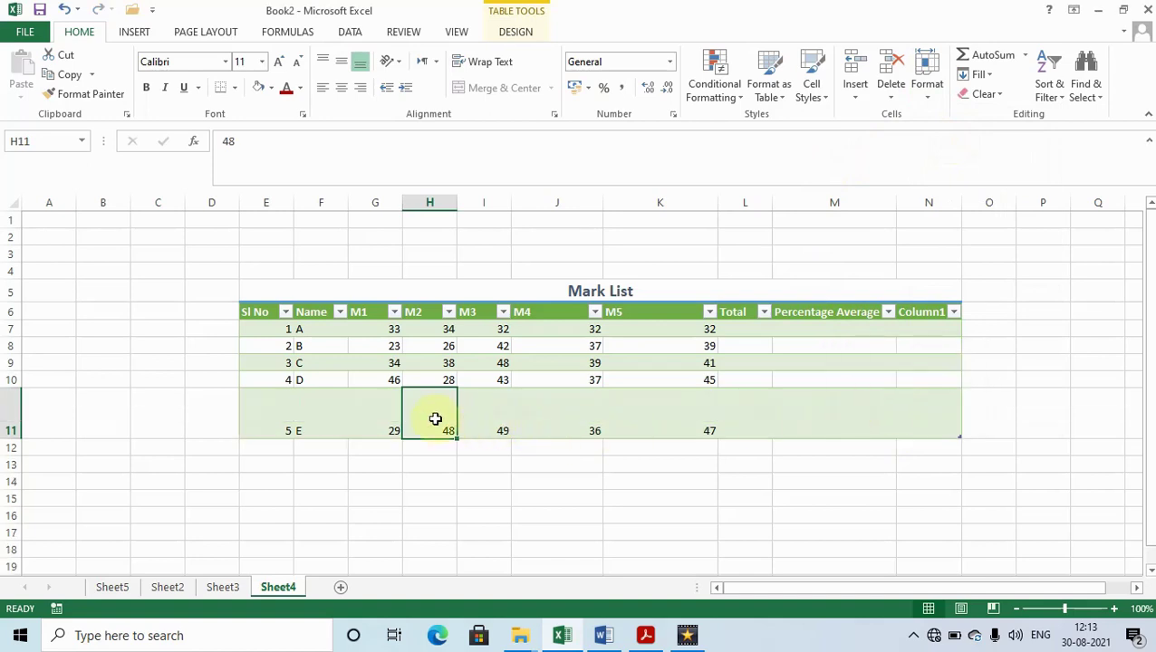
pyautogui.hotkey('ctrl', 'z')
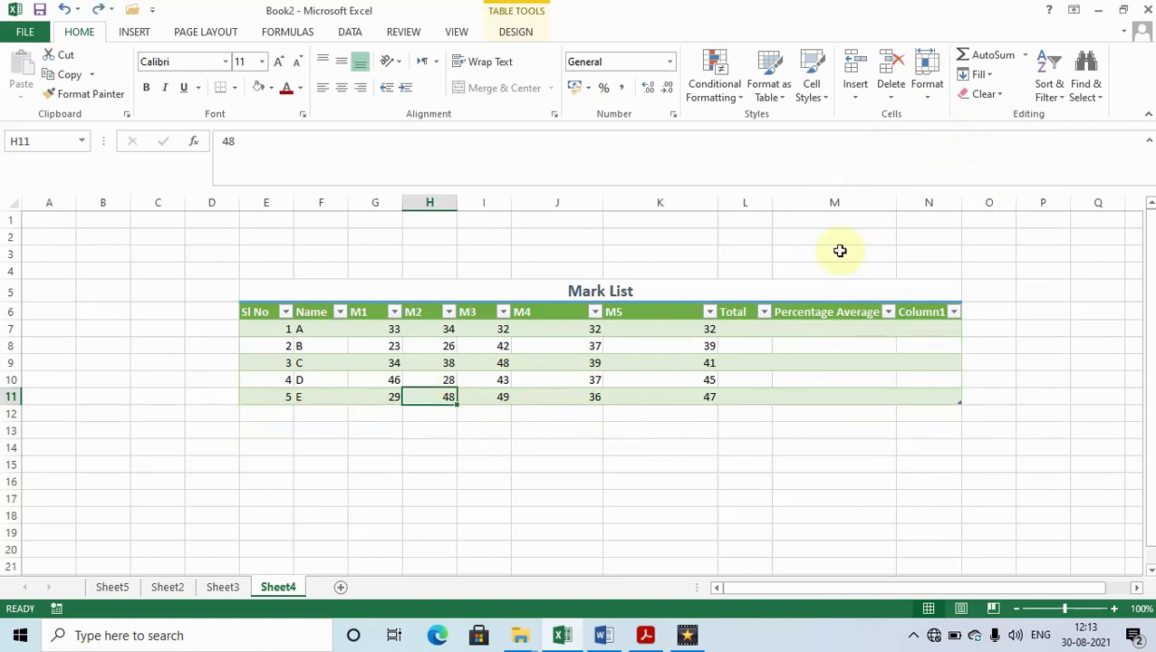
pyautogui.click(926, 101)
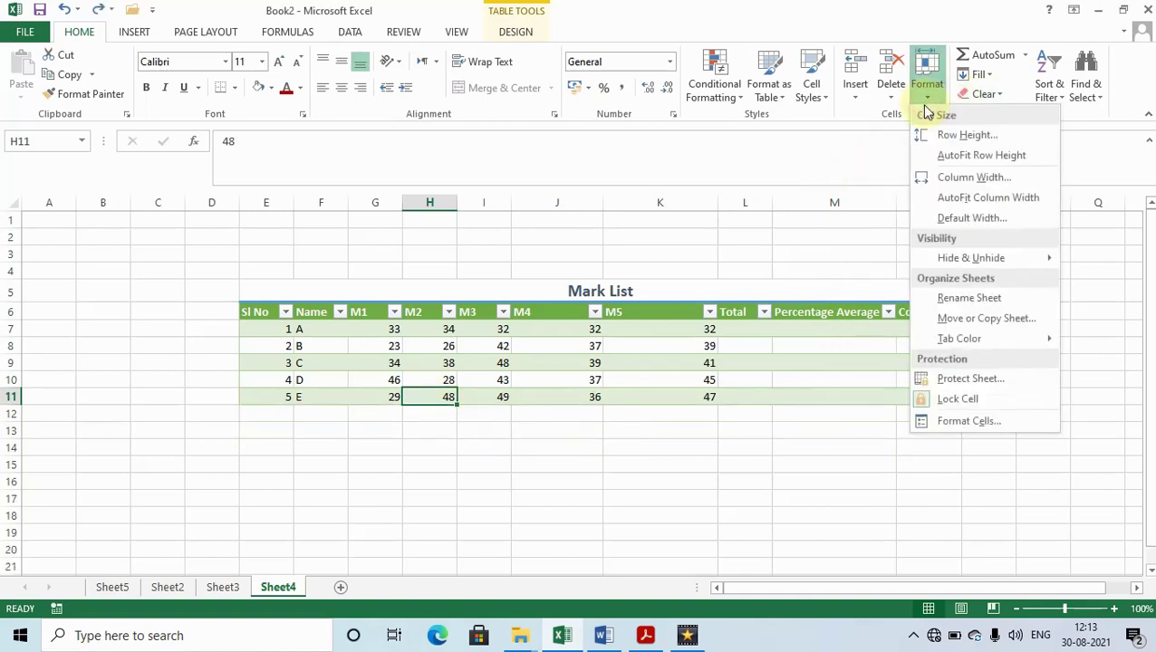
pyautogui.click(979, 163)
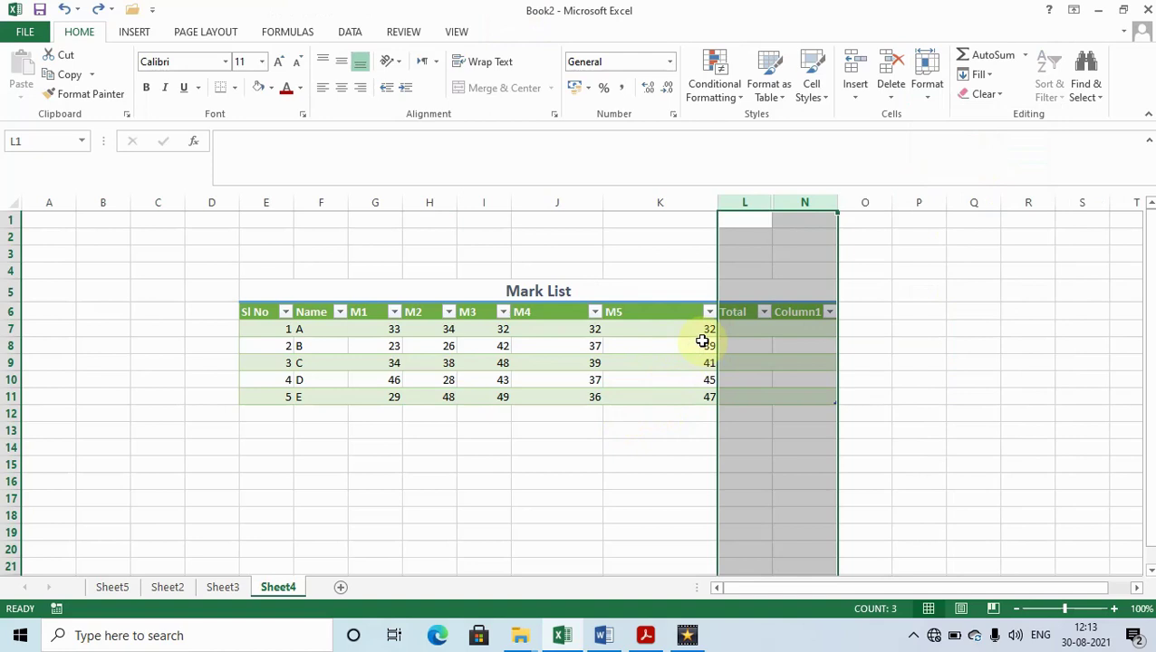
# Unhide column M and set its width to 8.
pyautogui.hotkey('ctrl', 'shift', '0')
pyautogui.click(839, 328)
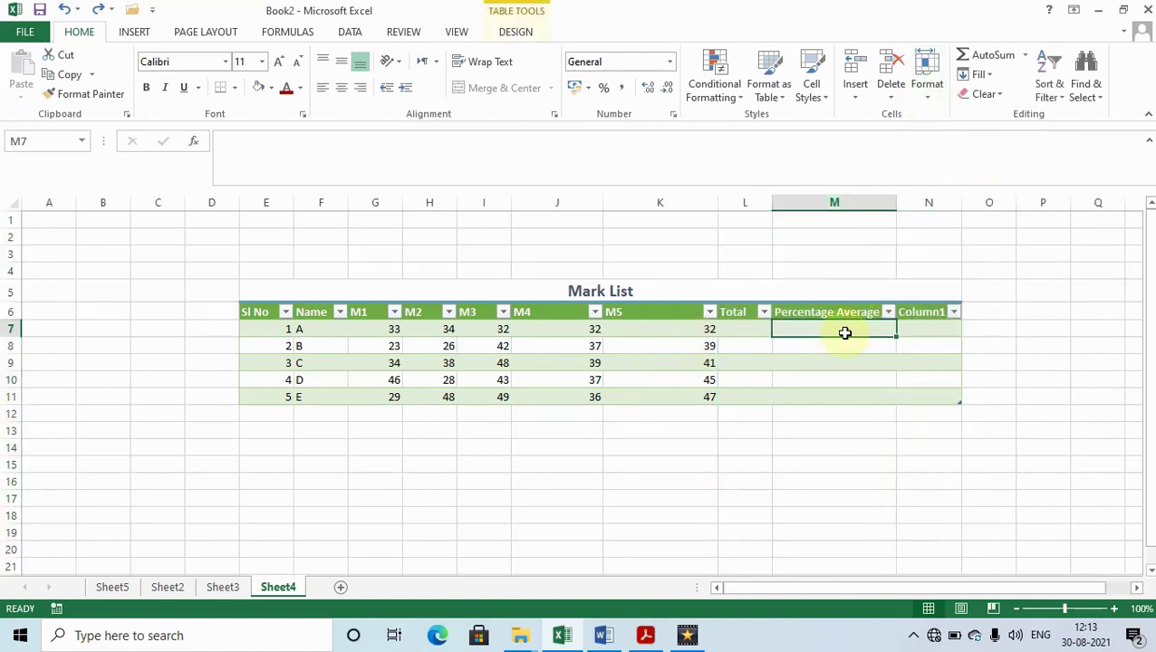
pyautogui.click(831, 364)
pyautogui.click(927, 91)
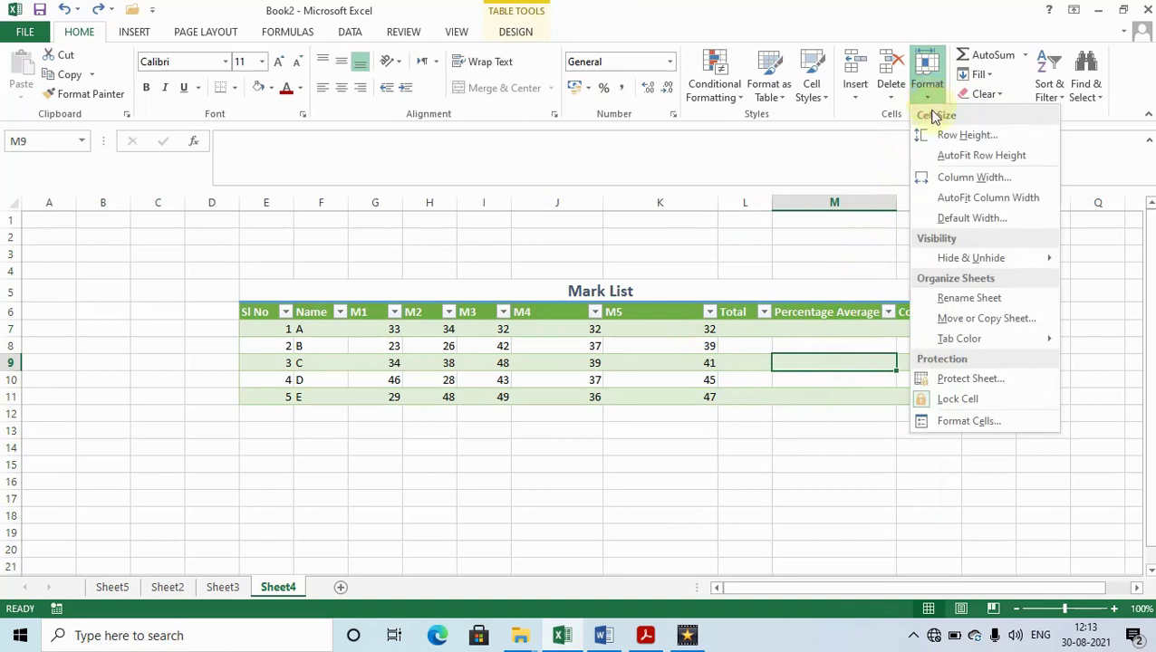
pyautogui.click(977, 177)
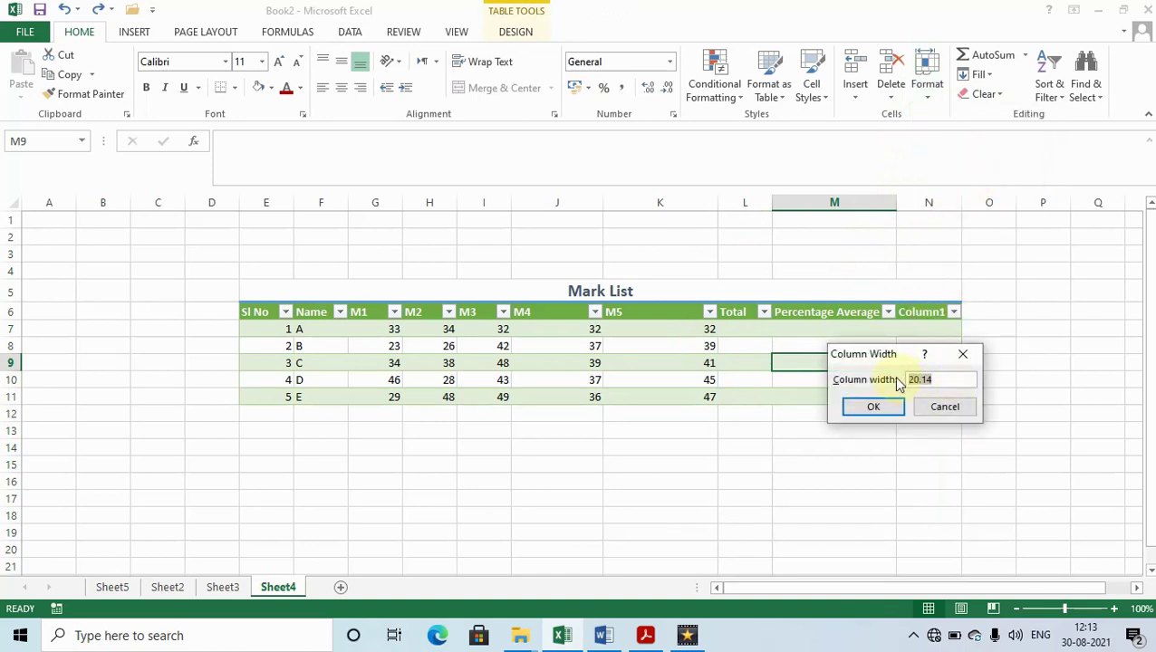
pyautogui.write('8')
pyautogui.click(893, 406)
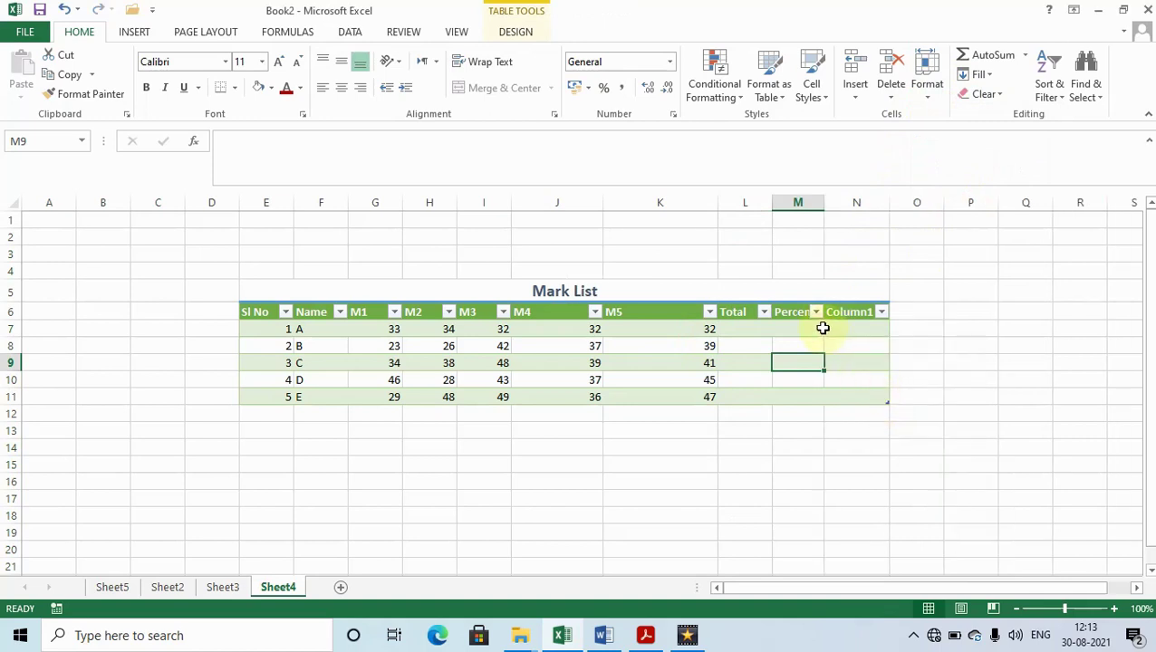
# Set the default column width to 14, then undo that change.
pyautogui.click(934, 101)
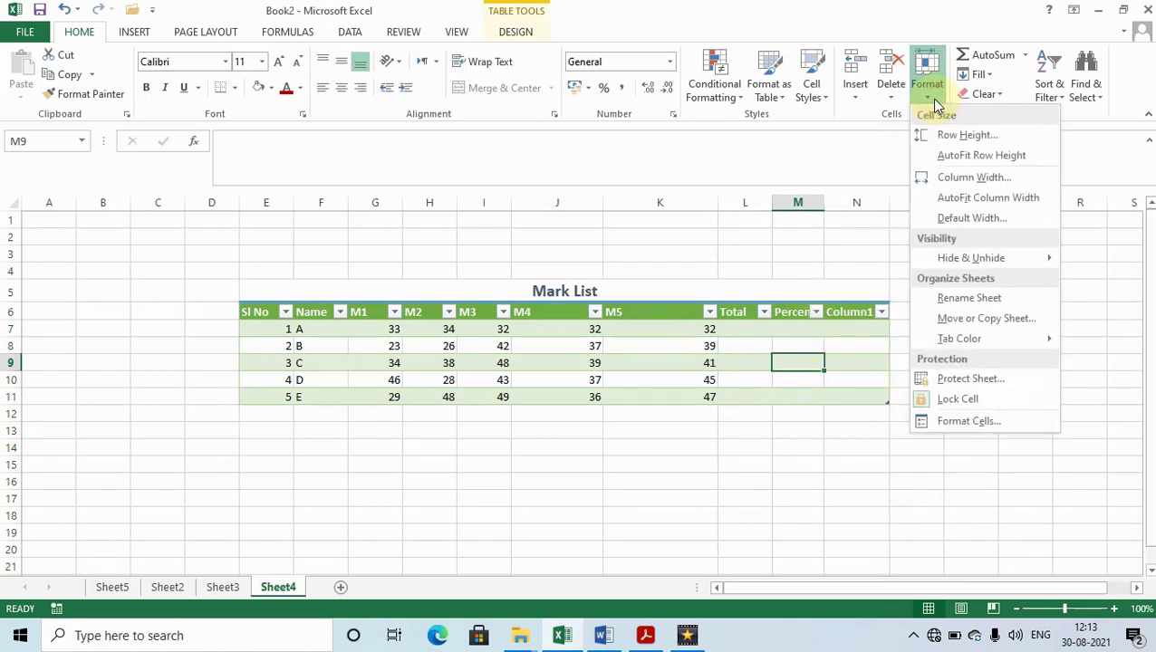
pyautogui.click(965, 219)
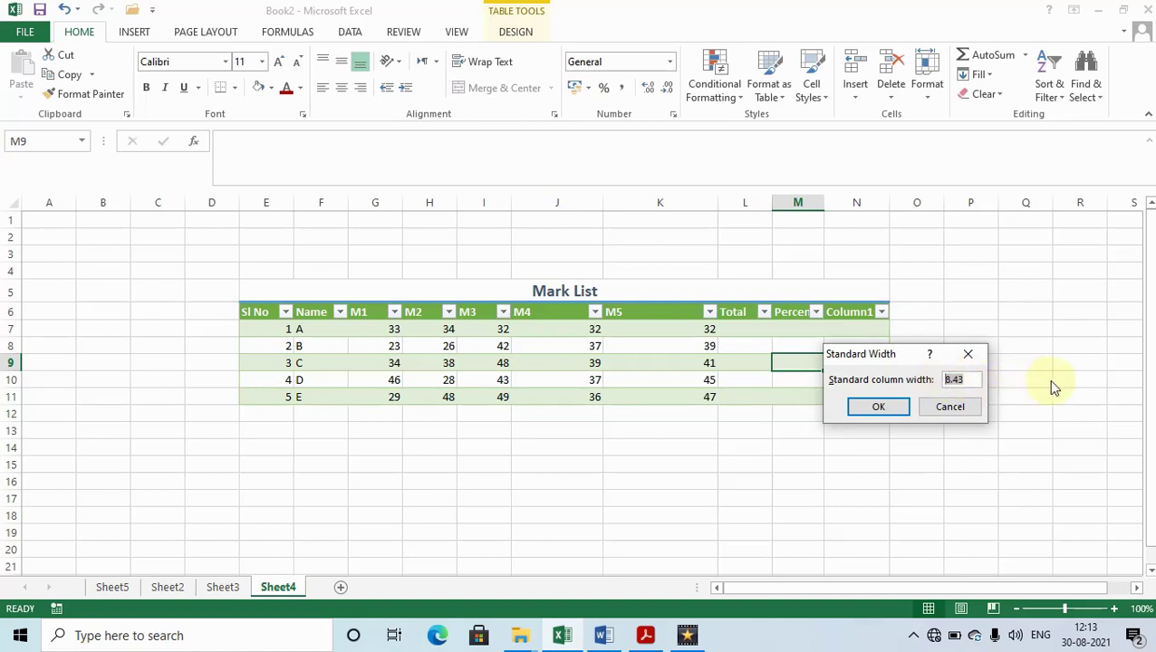
pyautogui.write('14')
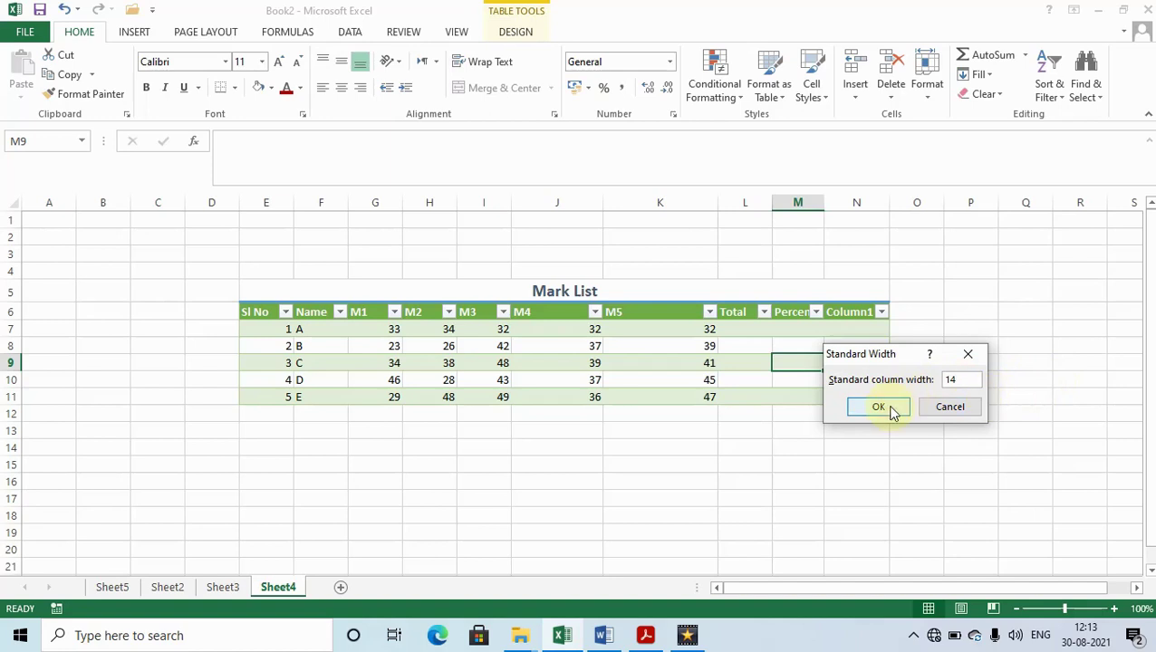
pyautogui.click(878, 408)
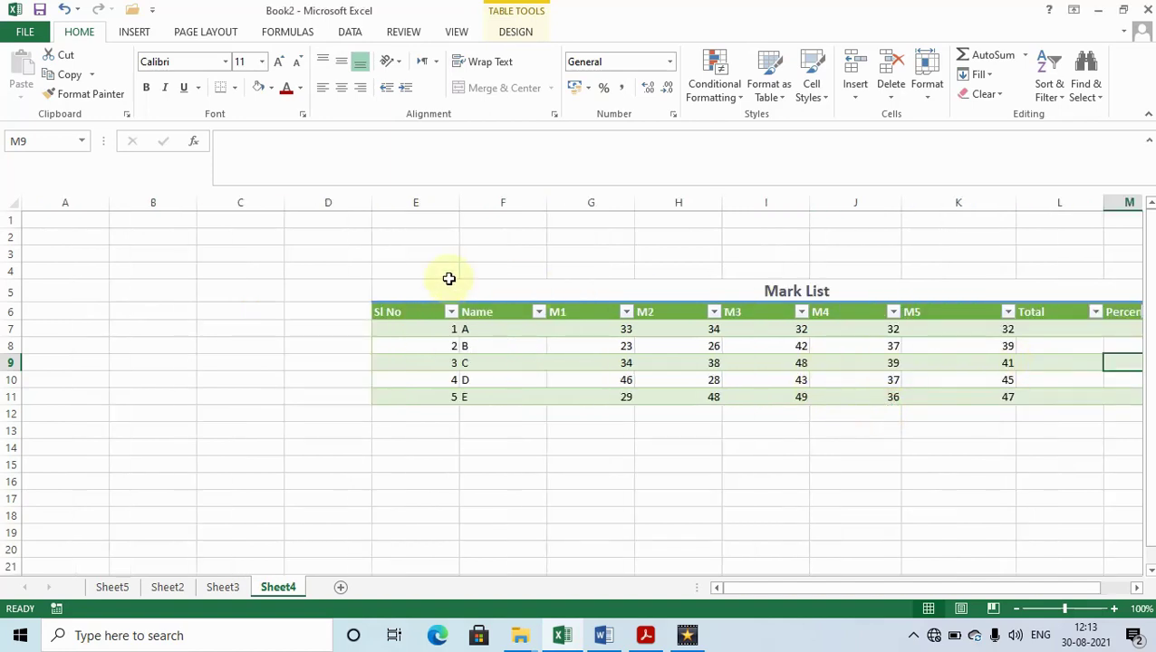
pyautogui.hotkey('ctrl', 'z')
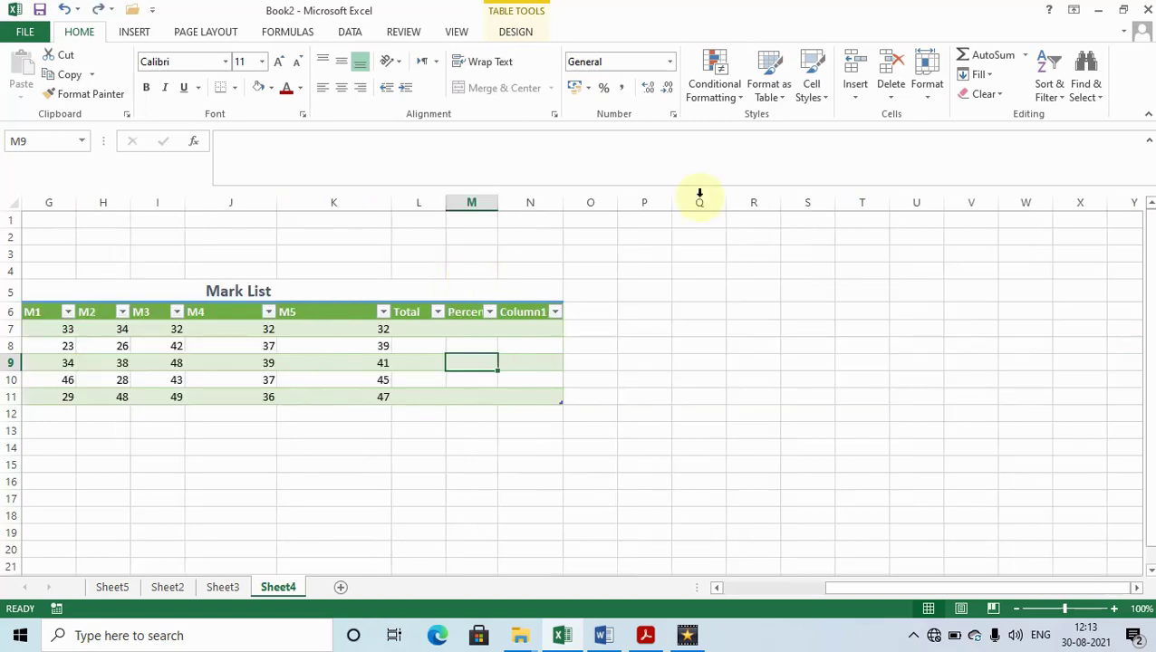
pyautogui.click(927, 100)
pyautogui.moveTo(972, 258)
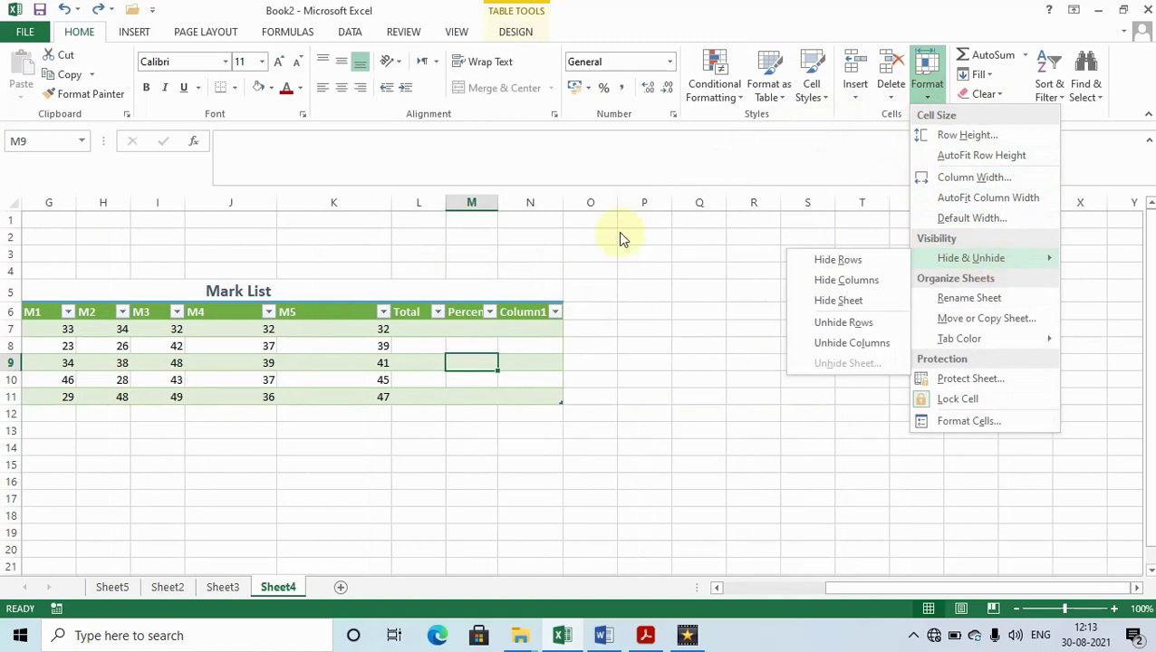
pyautogui.click(481, 203)
pyautogui.rightClick(481, 201)
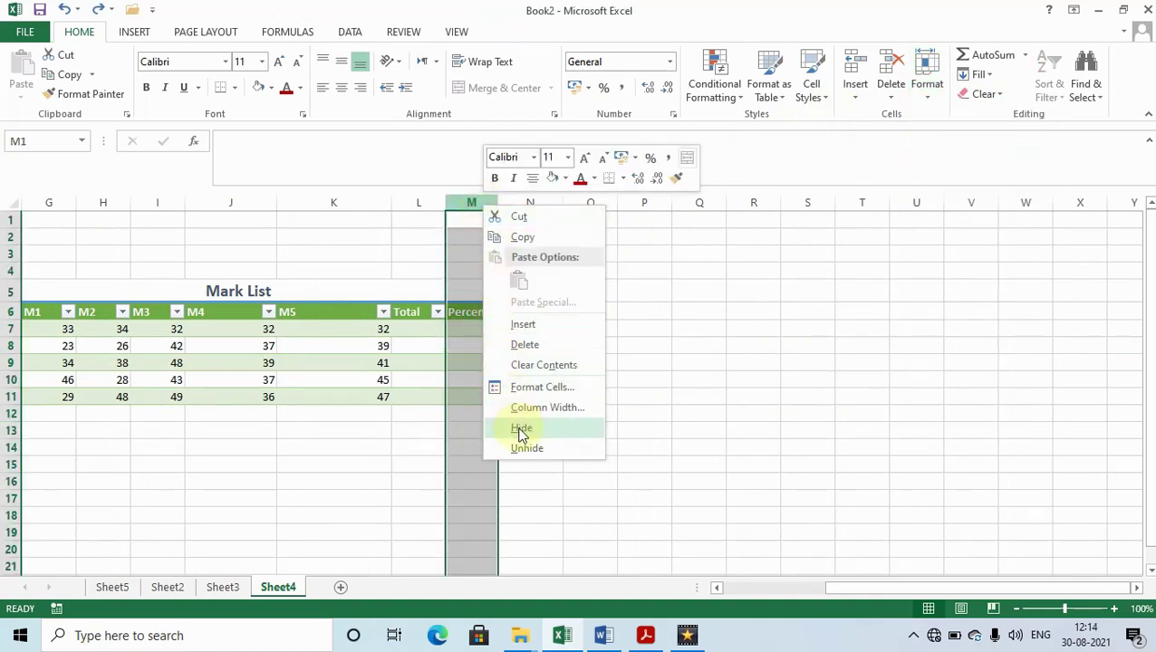
pyautogui.click(11, 363)
pyautogui.rightClick(11, 363)
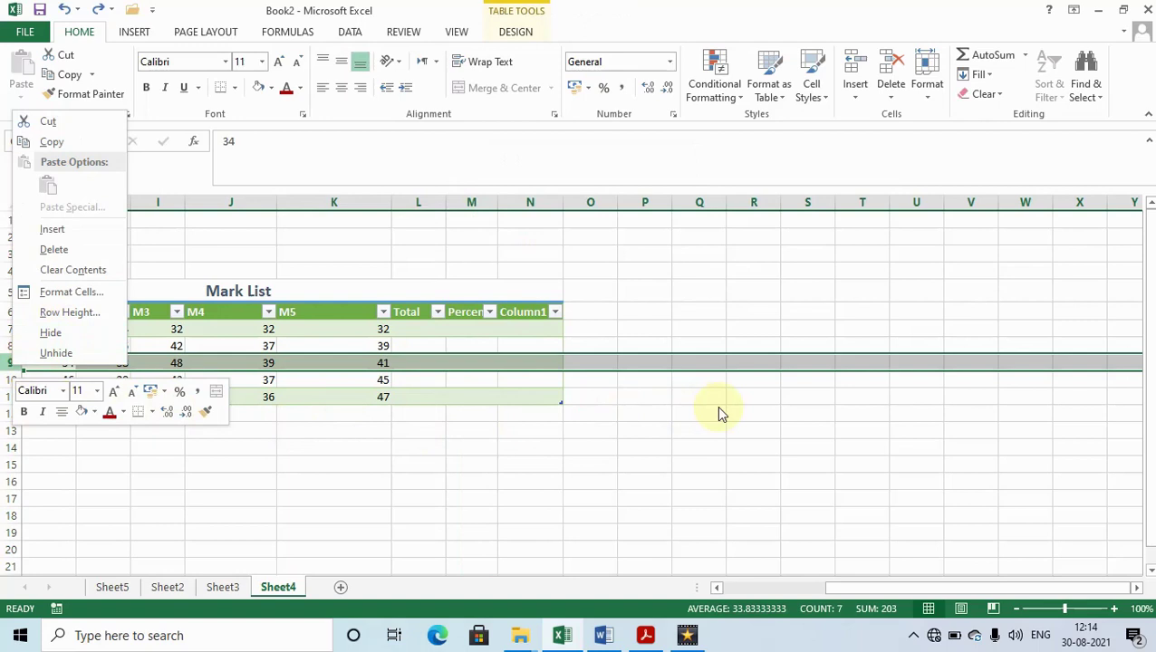
pyautogui.press('Escape')
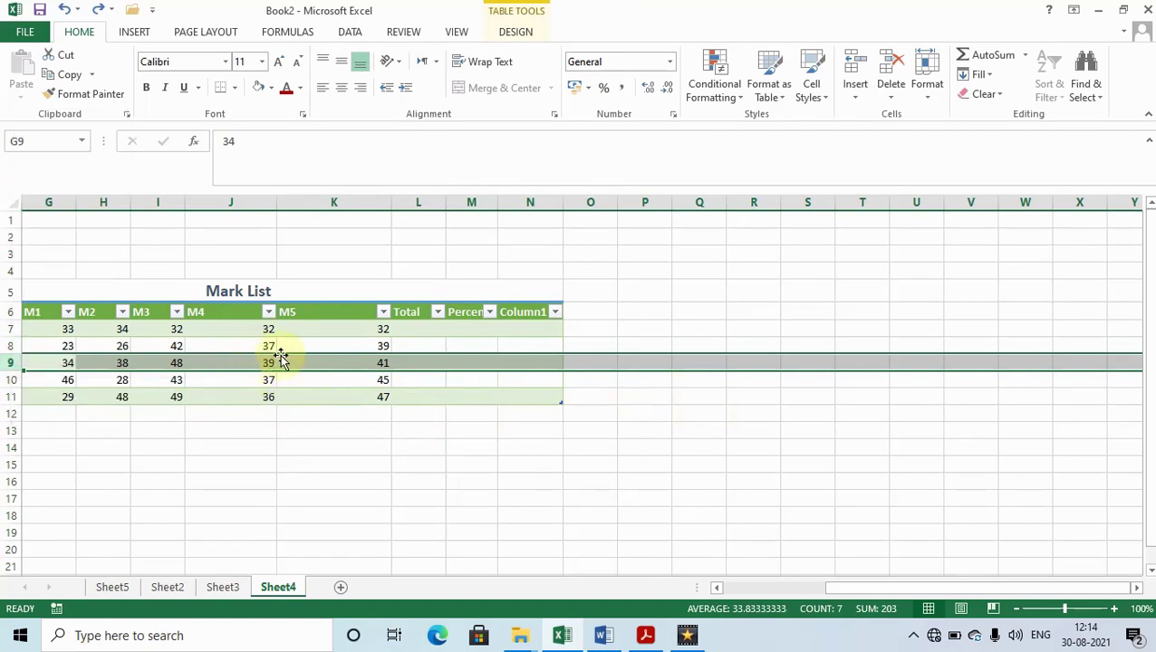
pyautogui.click(937, 292)
pyautogui.click(929, 101)
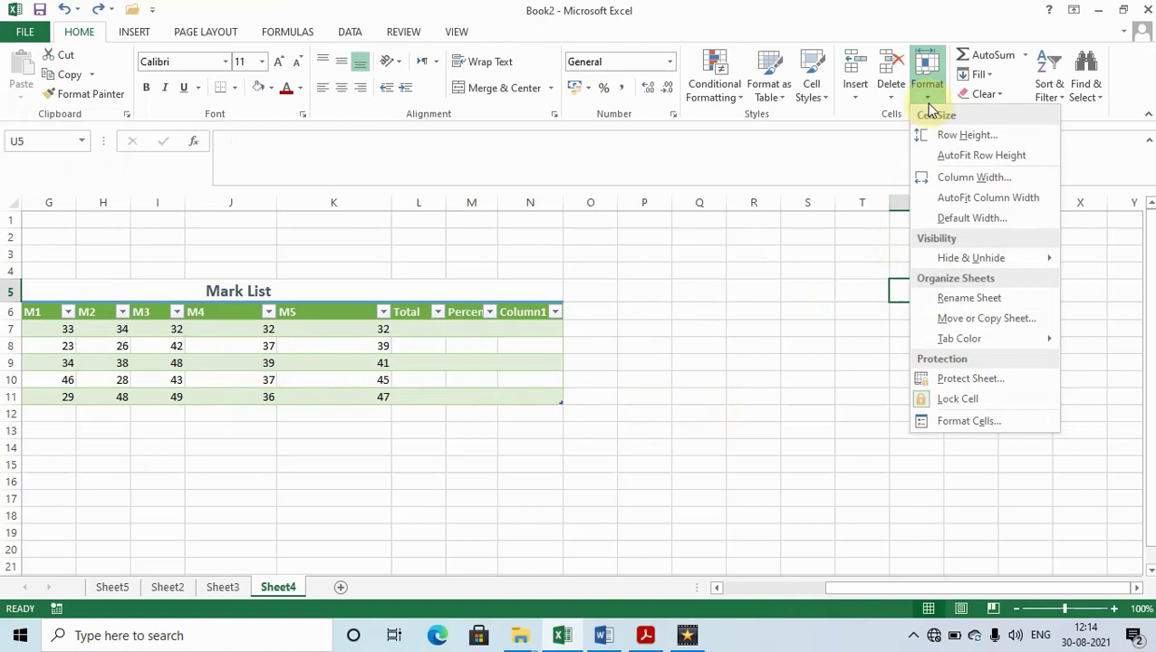
# Rename the Sheet4 tab to 'Mark List', fixing an initial mistyped name.
pyautogui.click(969, 298)
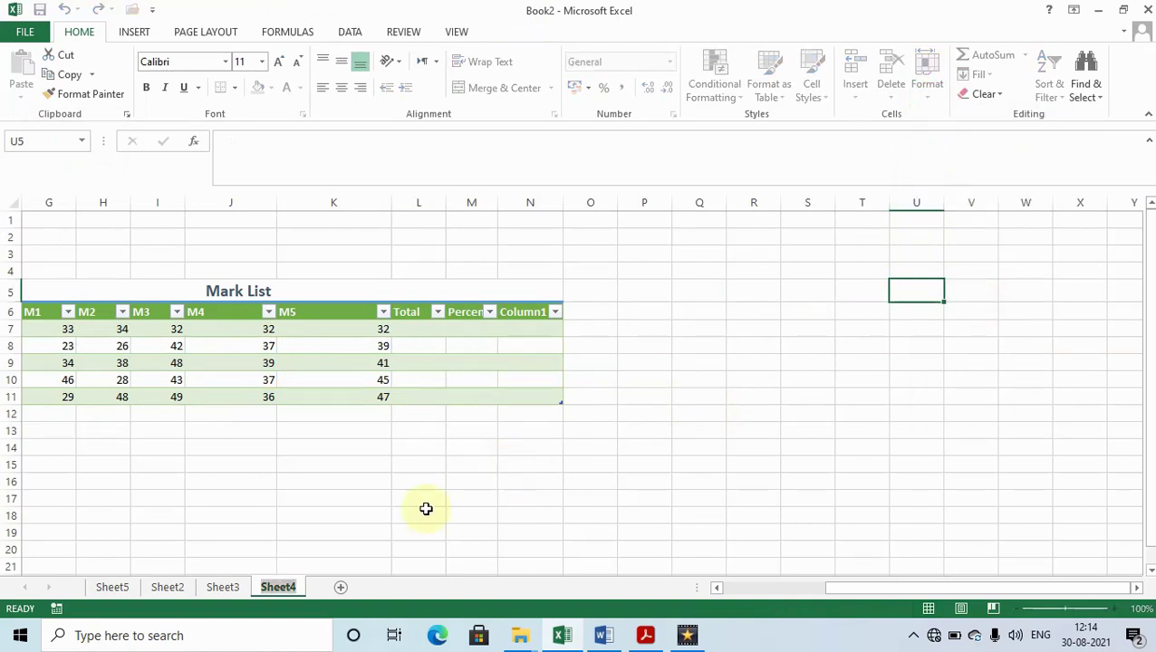
pyautogui.moveTo(271, 588); pyautogui.dragTo(262, 588)
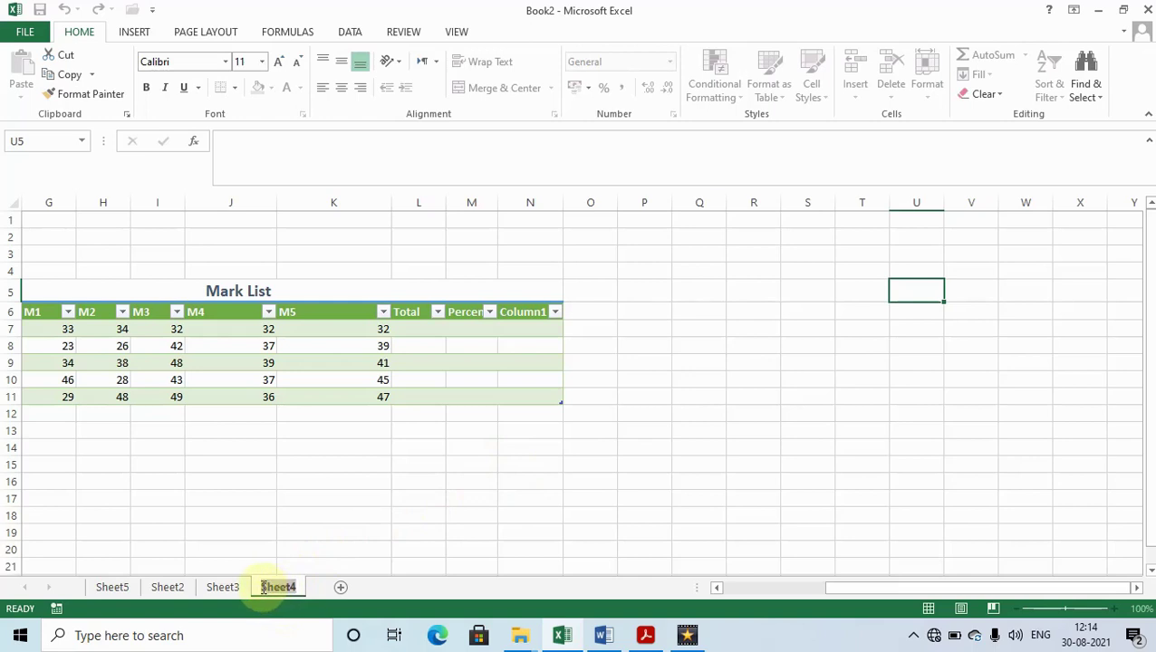
pyautogui.write('mARK')
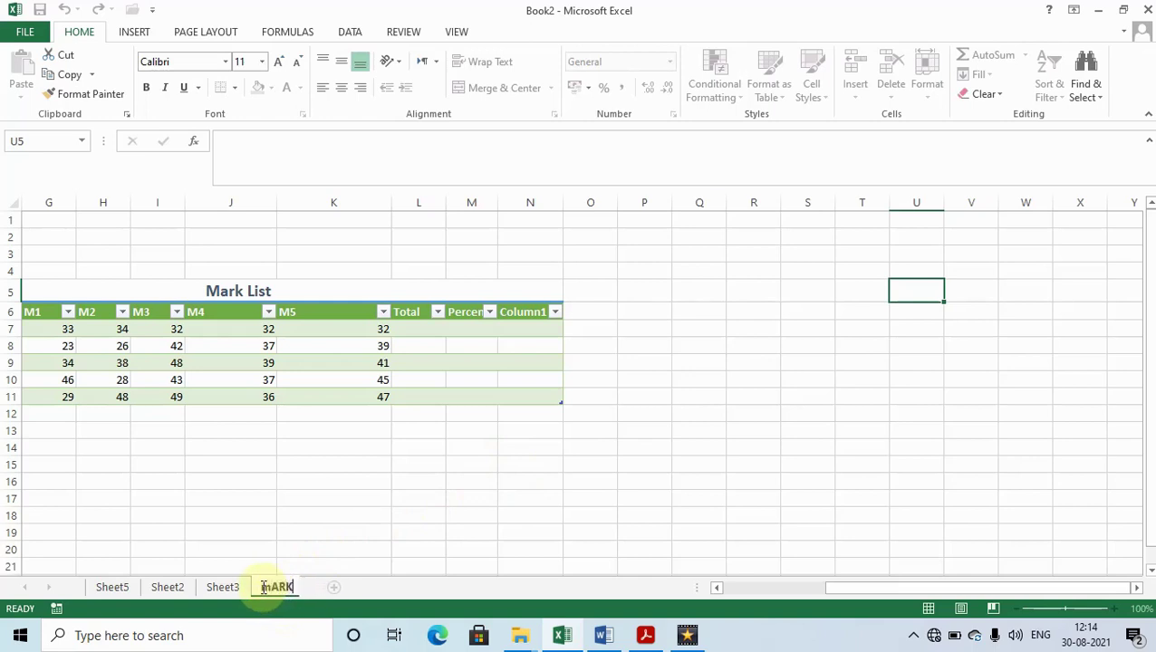
pyautogui.press('BackSpace')
pyautogui.press('BackSpace')
pyautogui.press('BackSpace')
pyautogui.press('BackSpace')
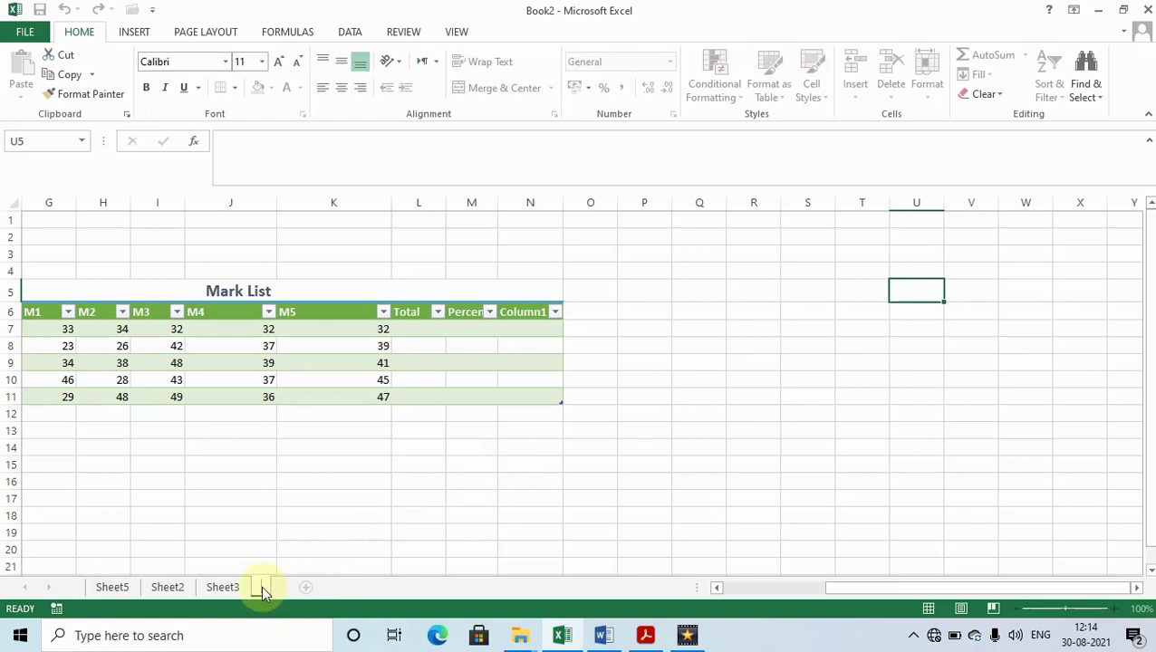
pyautogui.write('Mark List')
pyautogui.press('Return')
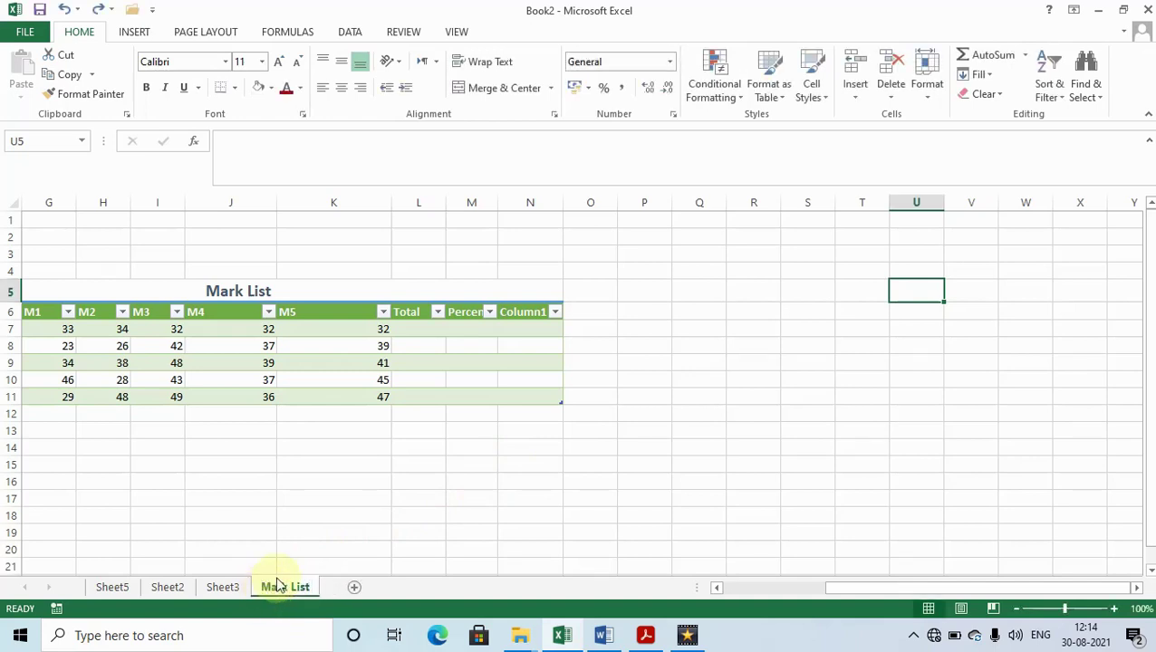
# Rename the Sheet3 tab to 3.
pyautogui.rightClick(219, 588)
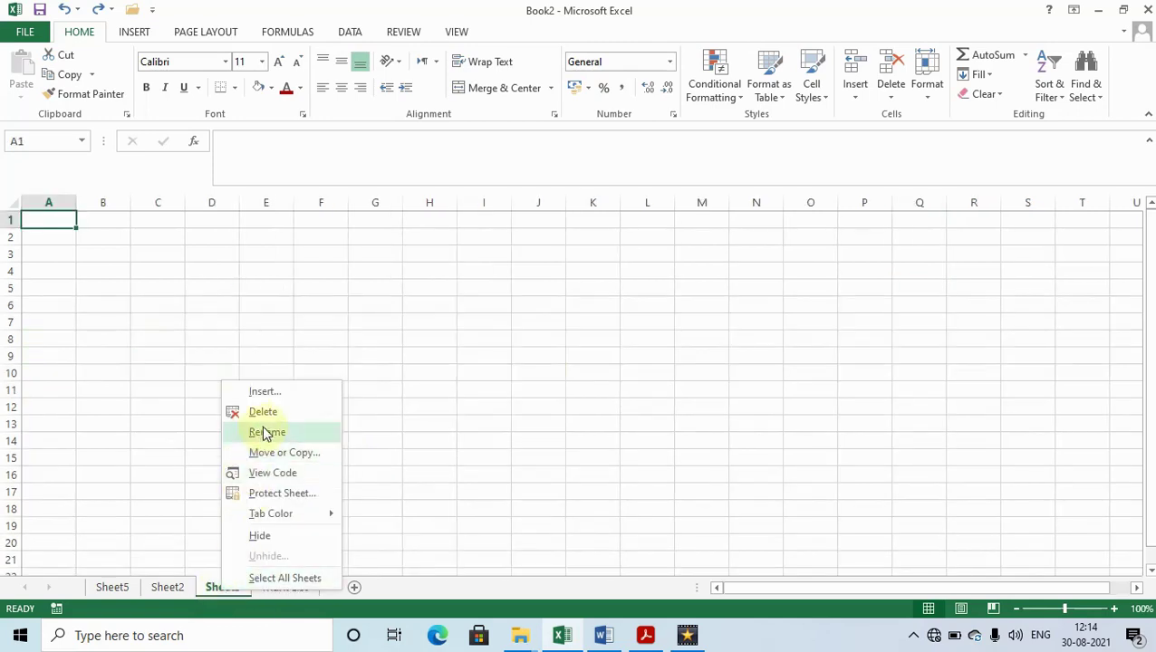
pyautogui.click(297, 435)
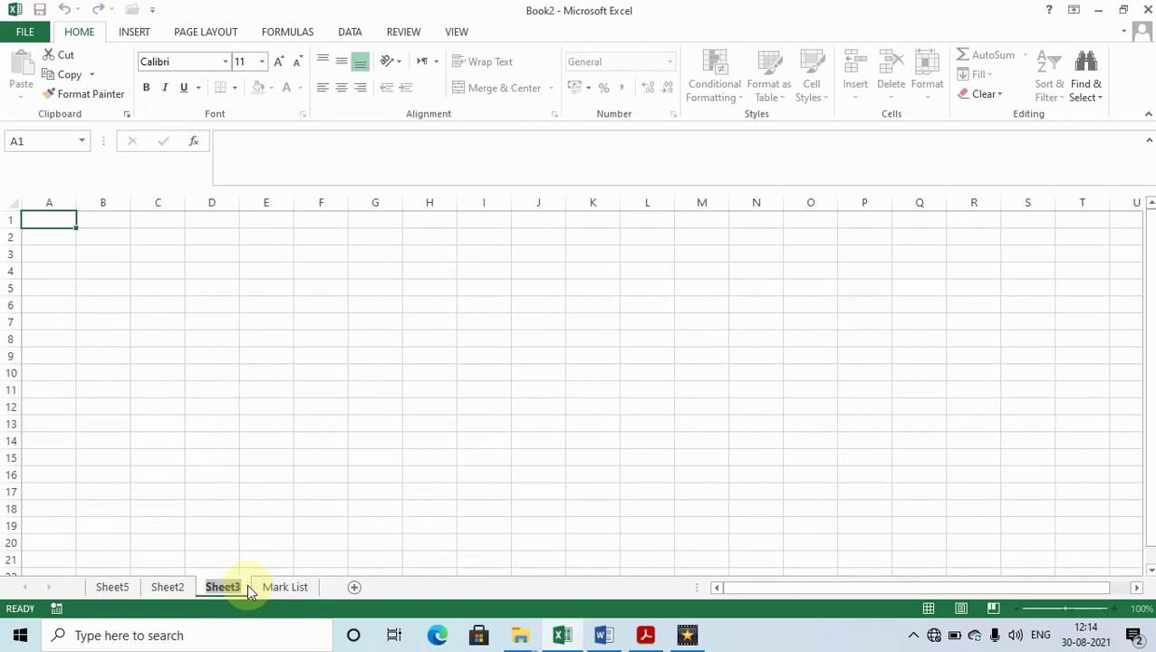
pyautogui.write('3')
pyautogui.press('Return')
pyautogui.click(251, 501)
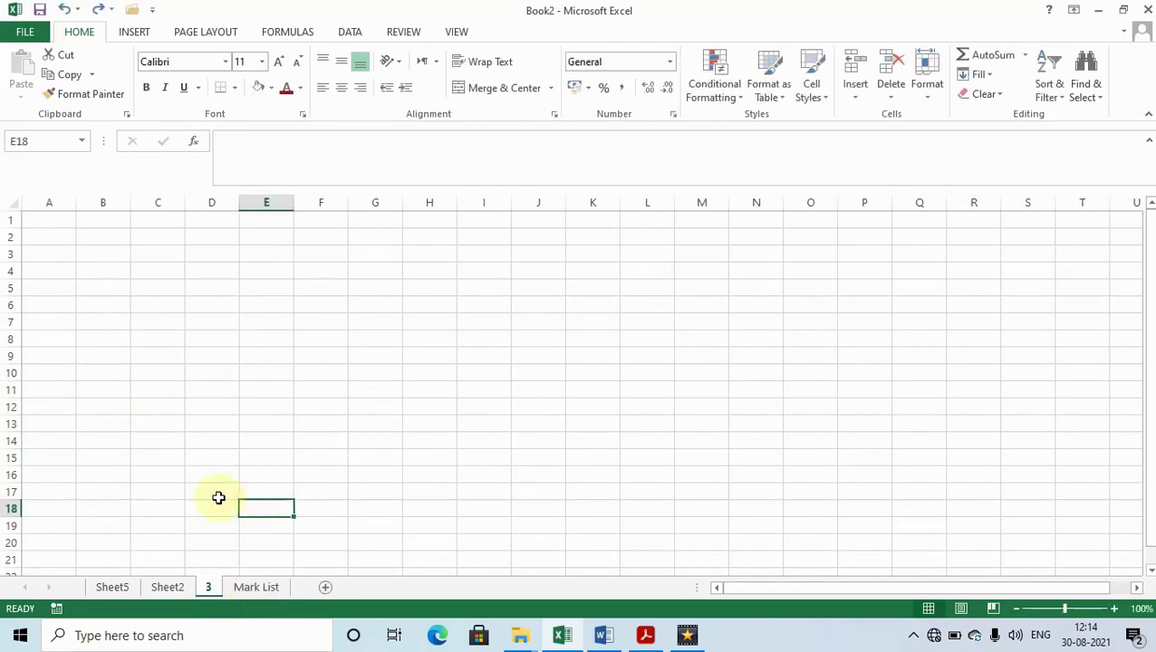
# Rename Sheet2 to 1, then visit Sheet5 and return to Mark List.
pyautogui.rightClick(163, 588)
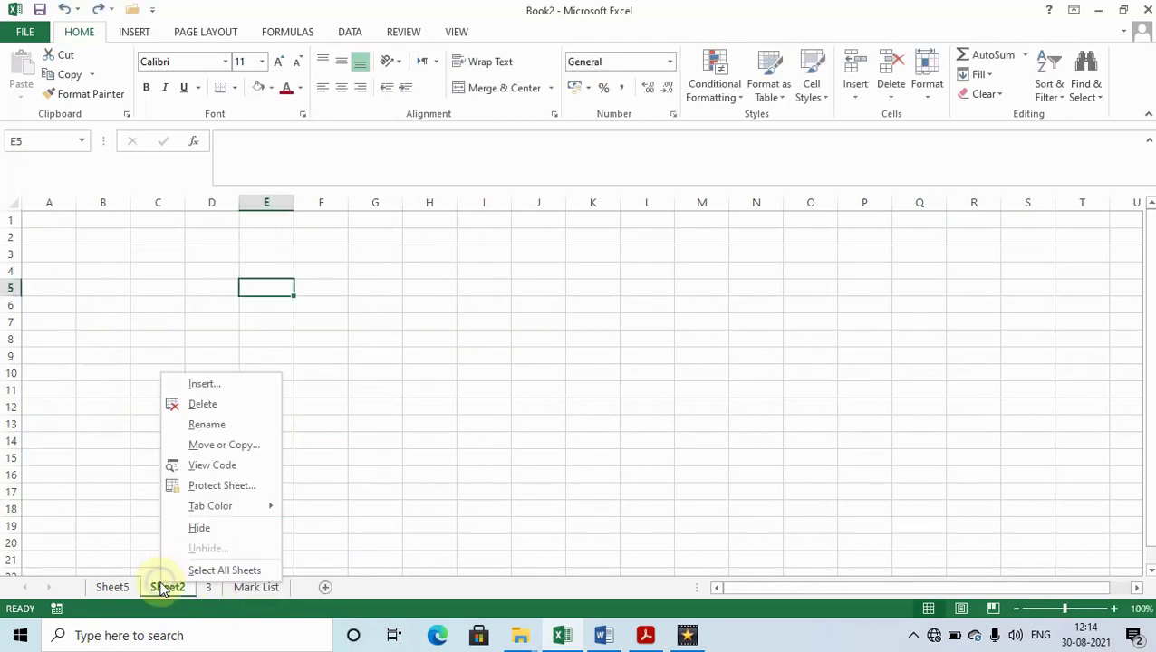
pyautogui.click(204, 424)
pyautogui.write('1')
pyautogui.press('Return')
pyautogui.click(112, 587)
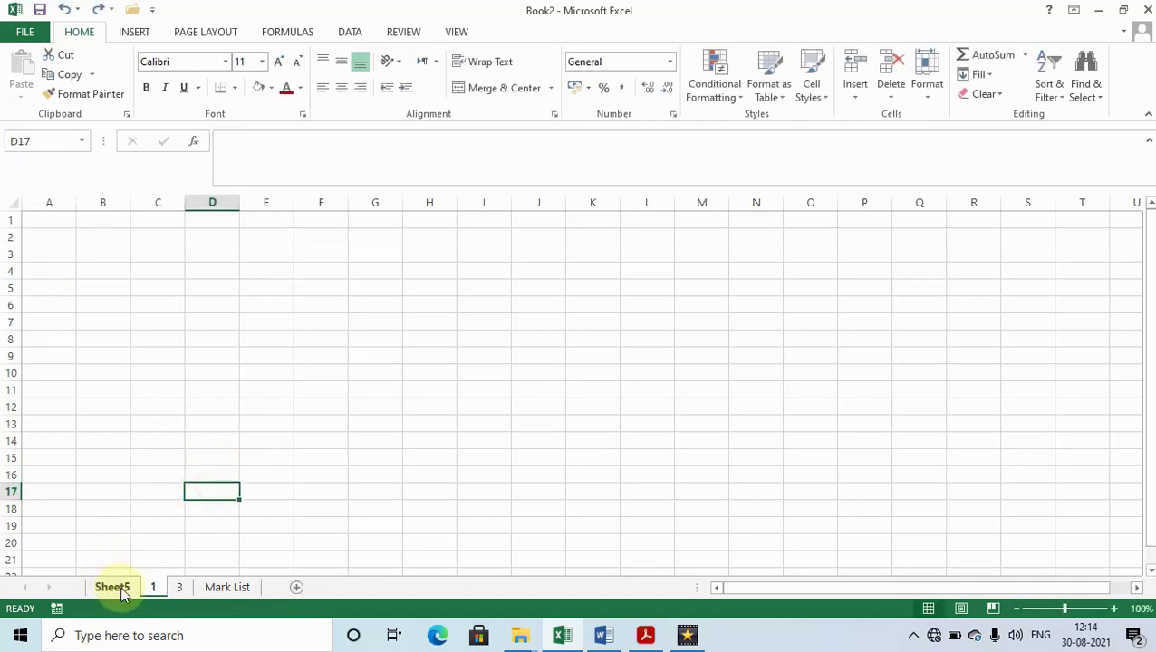
pyautogui.click(211, 589)
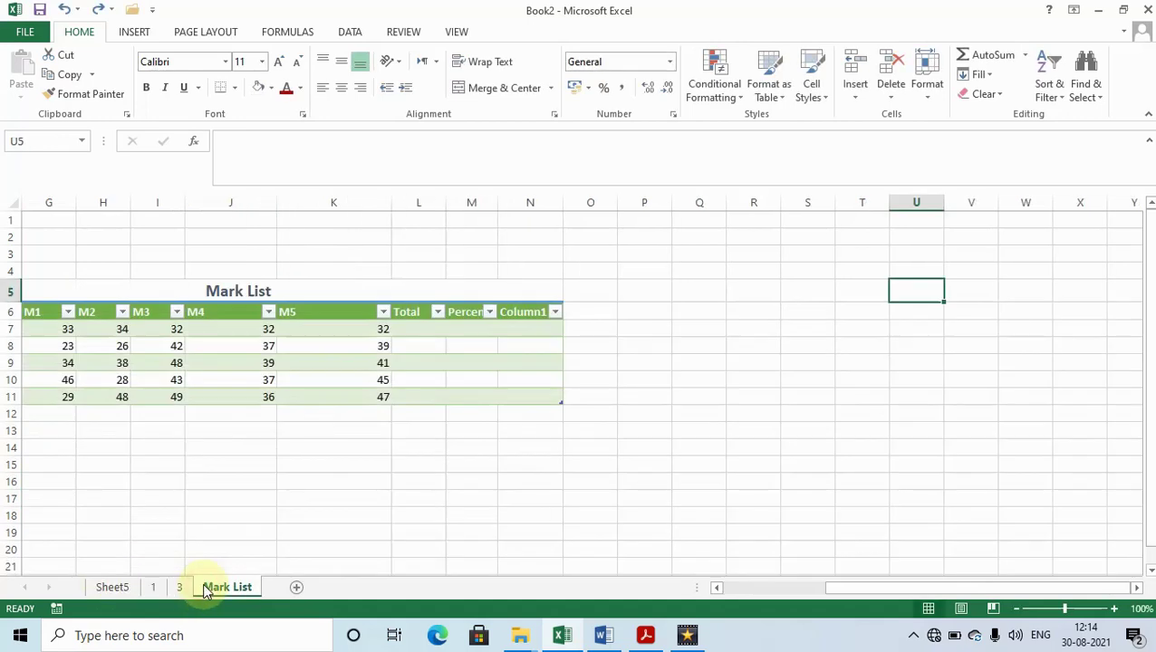
pyautogui.hotkey('alt', 'Tab')
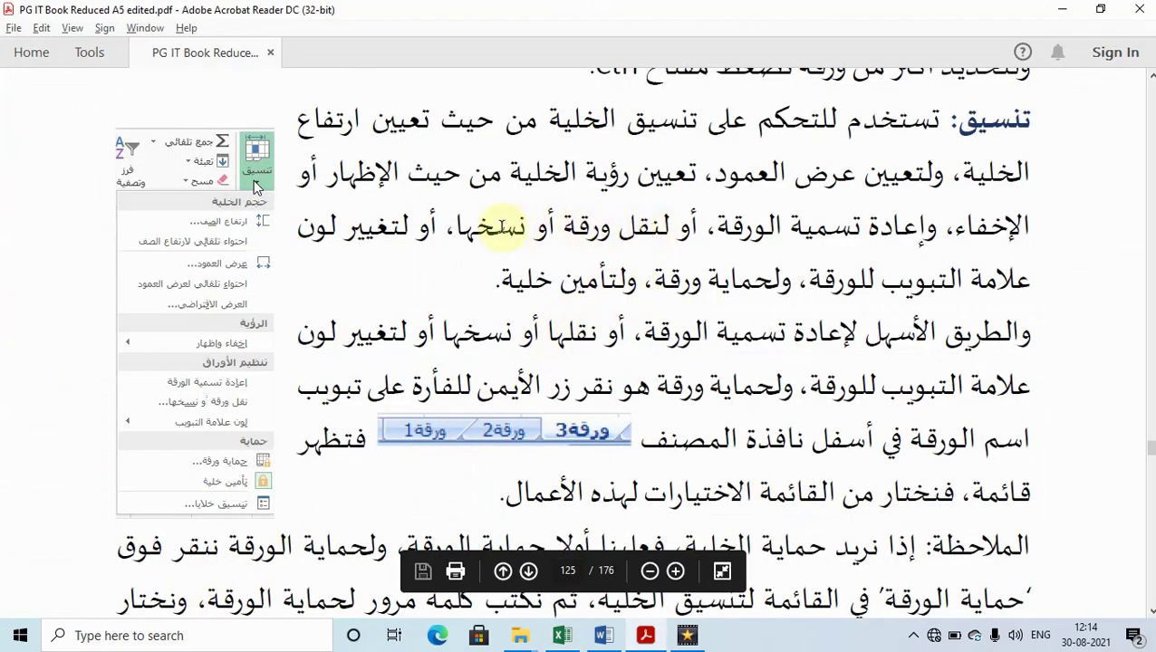
pyautogui.hotkey('alt', 'Tab')
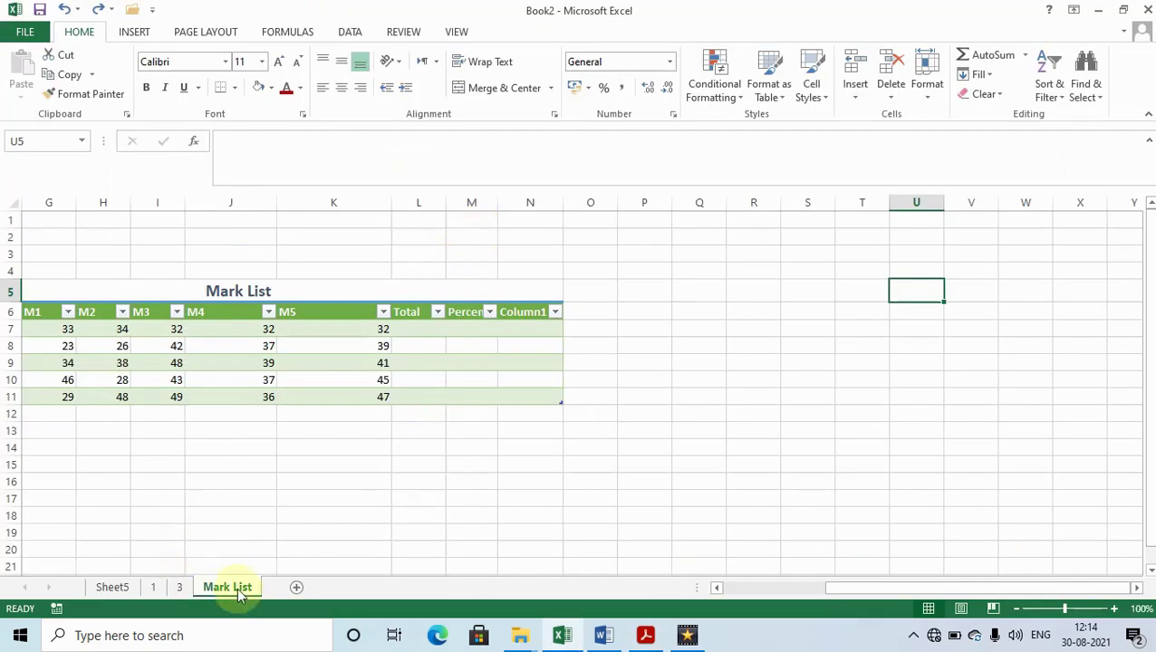
# Move the Mark List sheet before Sheet5, into the first position.
pyautogui.rightClick(237, 590)
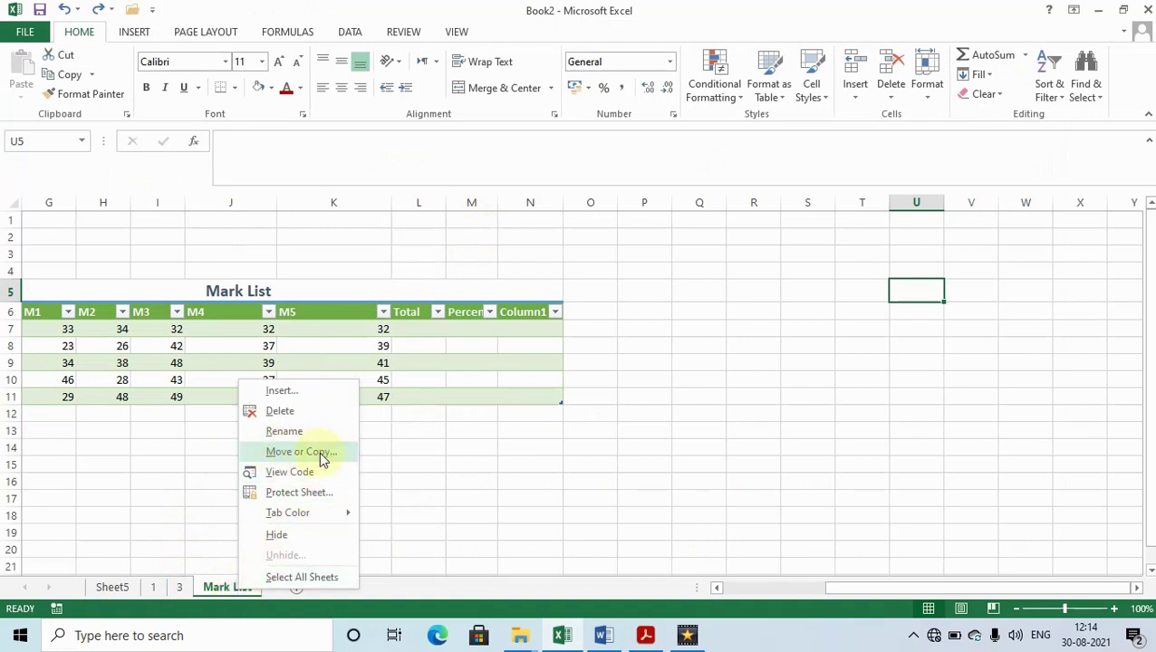
pyautogui.click(321, 453)
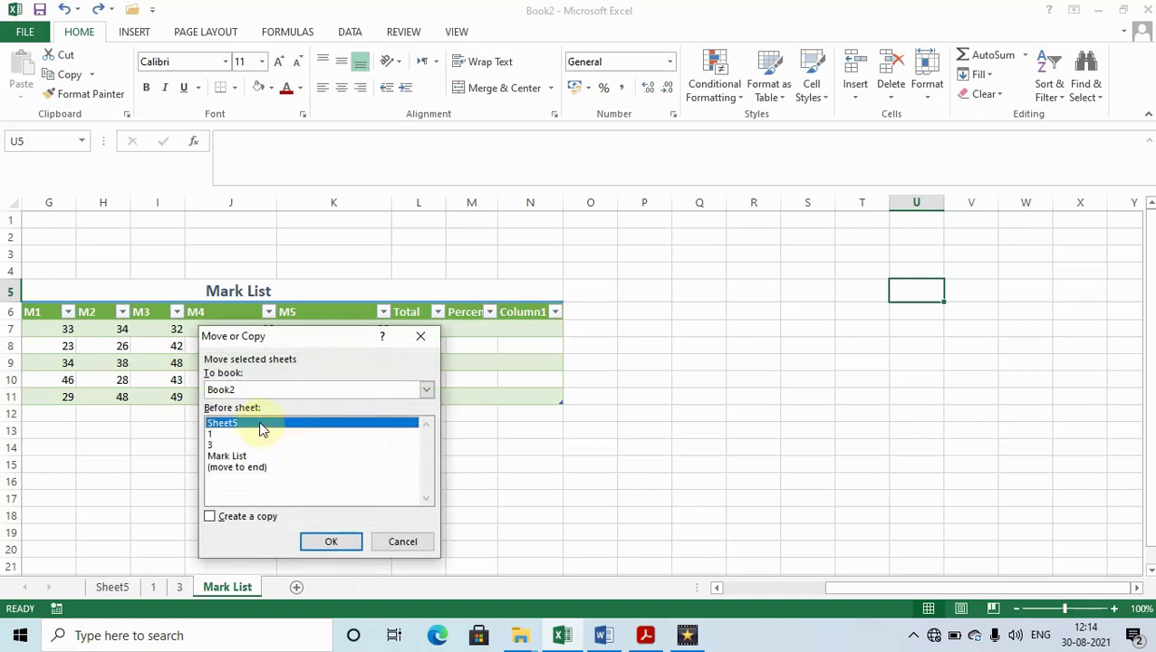
pyautogui.click(234, 456)
pyautogui.click(252, 426)
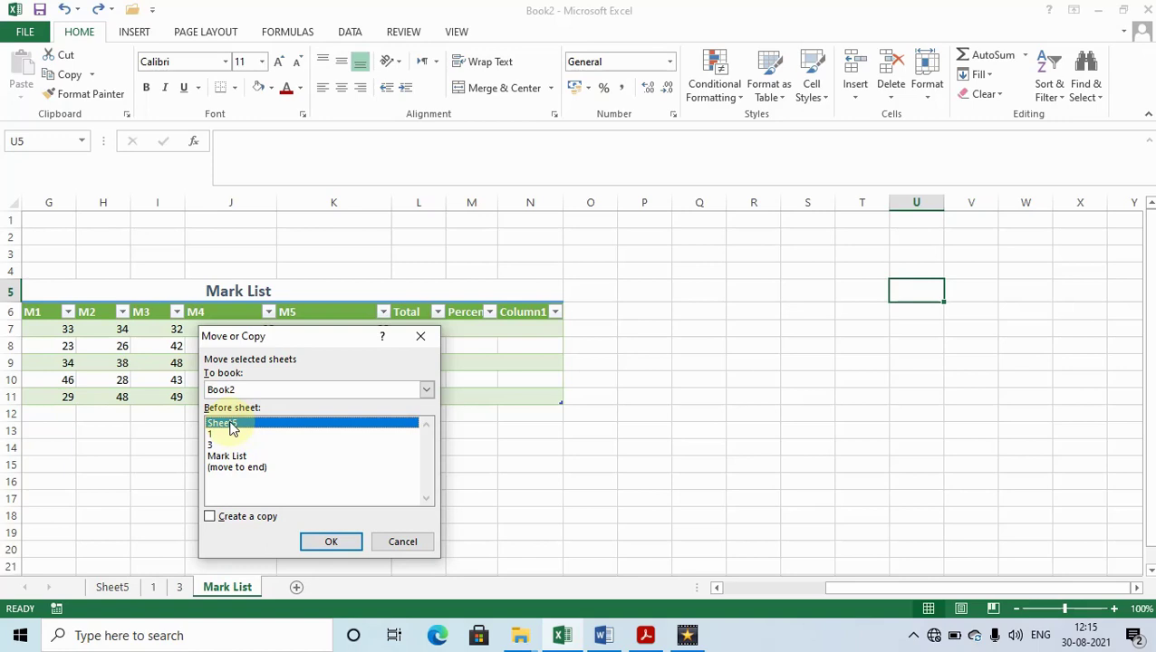
pyautogui.click(331, 541)
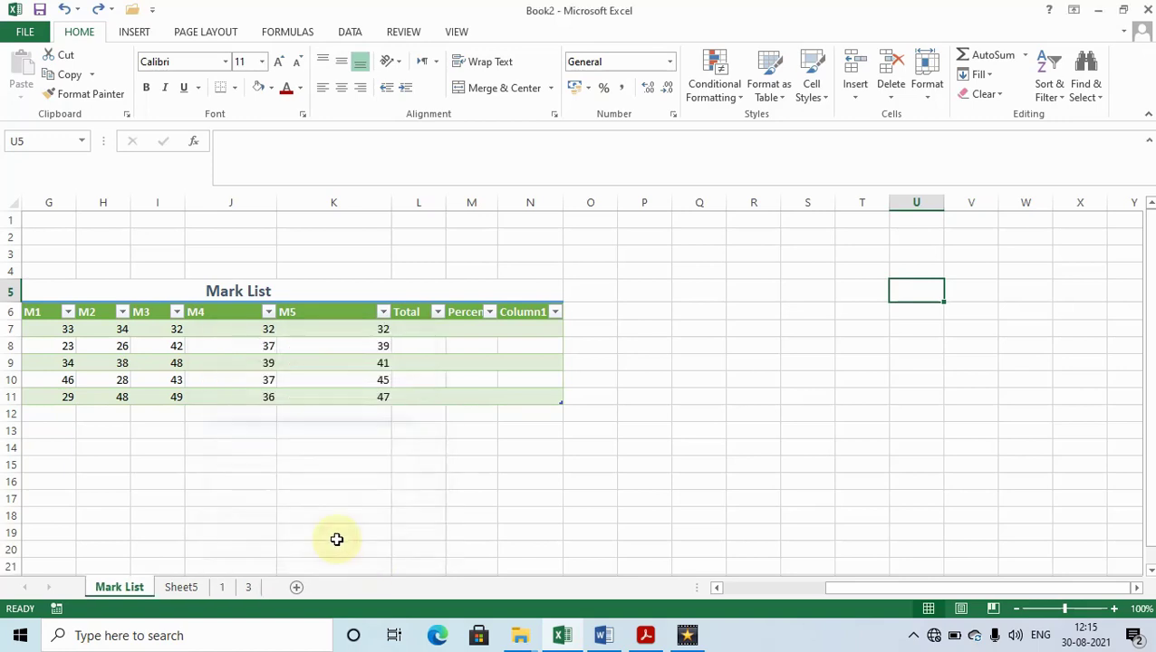
# Create a copy of Mark List placed before Sheet5, named Mark List (2).
pyautogui.rightClick(119, 594)
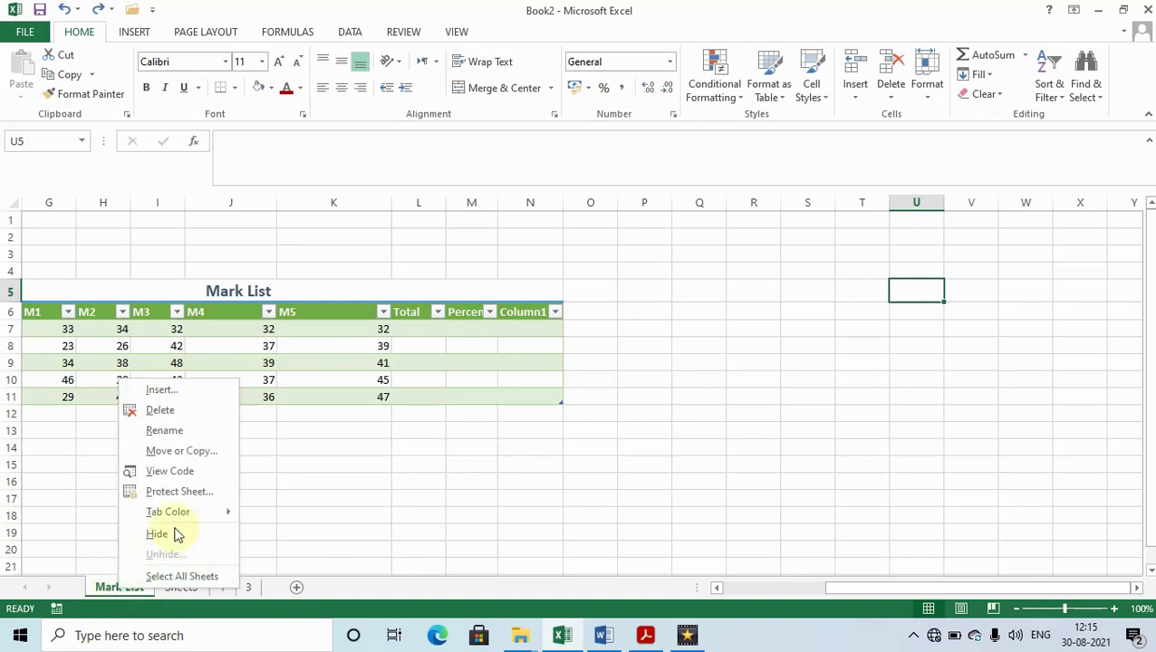
pyautogui.click(207, 455)
pyautogui.click(106, 516)
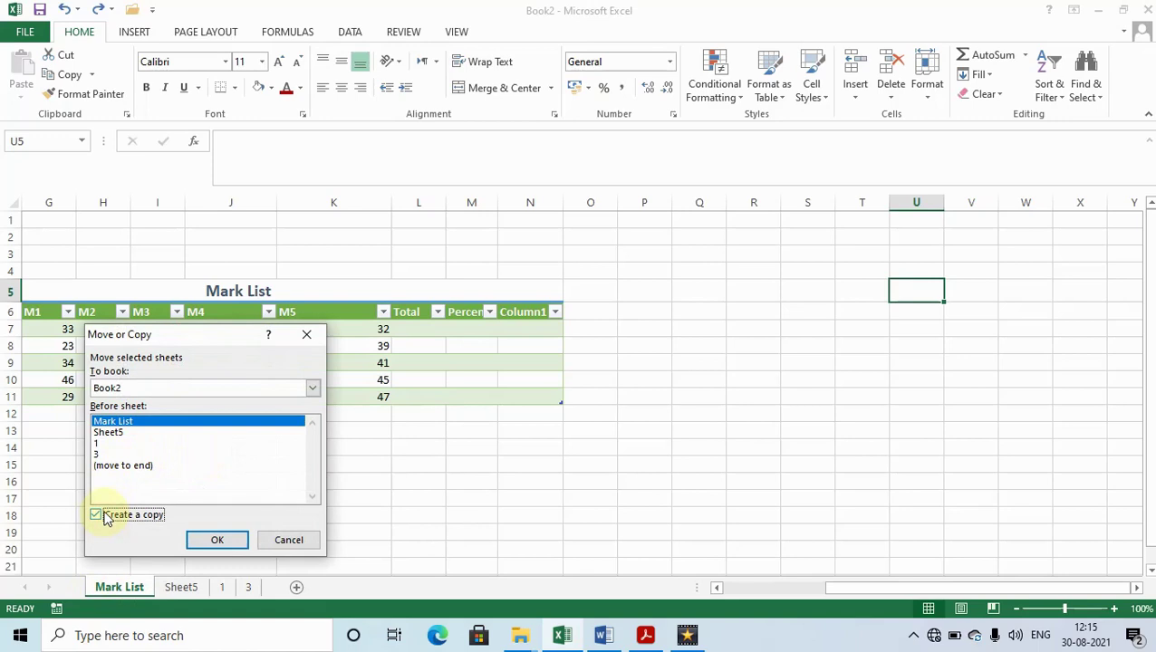
pyautogui.click(120, 434)
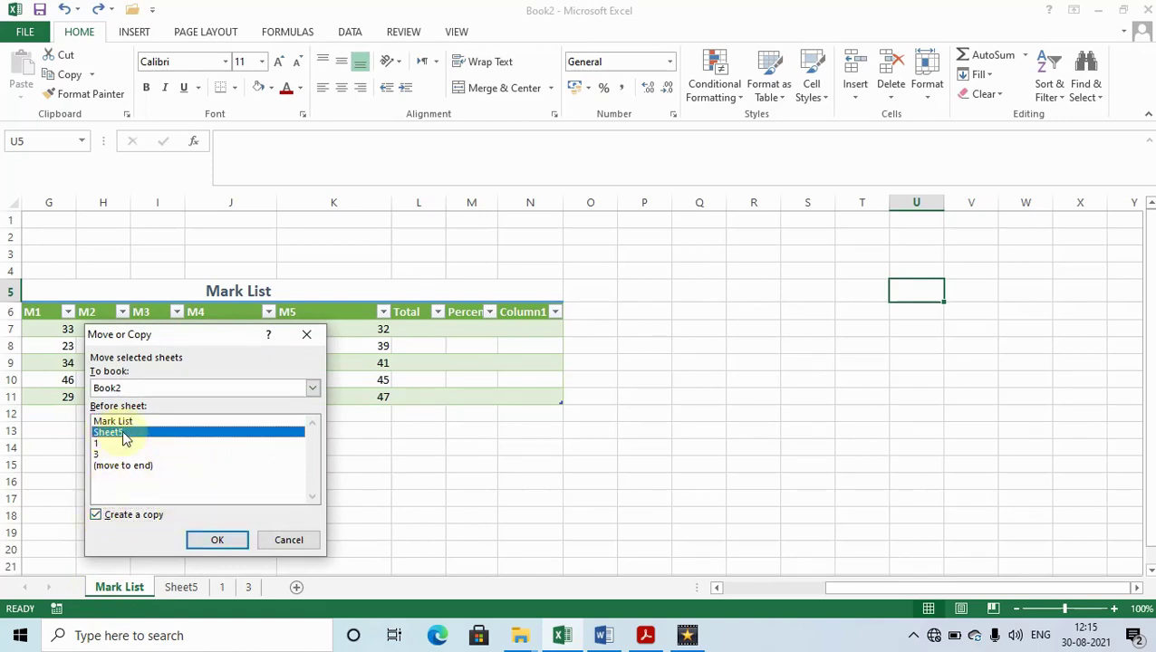
pyautogui.click(231, 540)
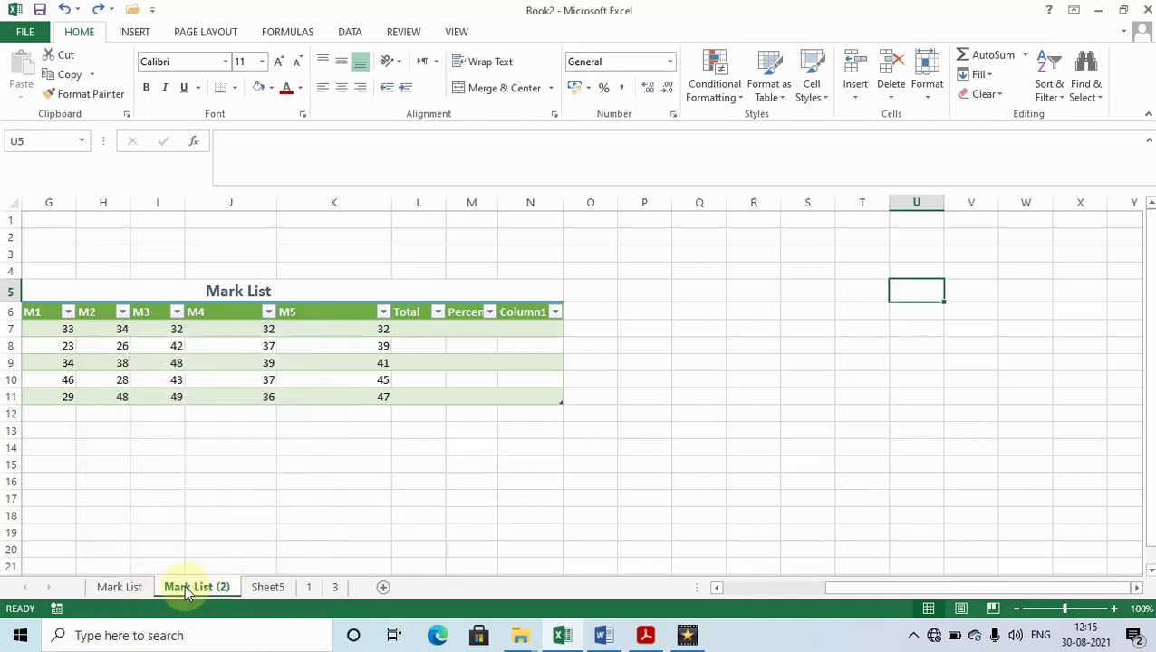
# Flip between Mark List and Mark List (2) to compare the two sheets.
pyautogui.click(119, 588)
pyautogui.click(189, 587)
pyautogui.click(119, 587)
pyautogui.click(190, 587)
pyautogui.click(119, 587)
pyautogui.click(185, 589)
pyautogui.click(131, 589)
pyautogui.click(172, 587)
pyautogui.click(136, 588)
pyautogui.click(195, 589)
pyautogui.hotkey('alt', 'Tab')
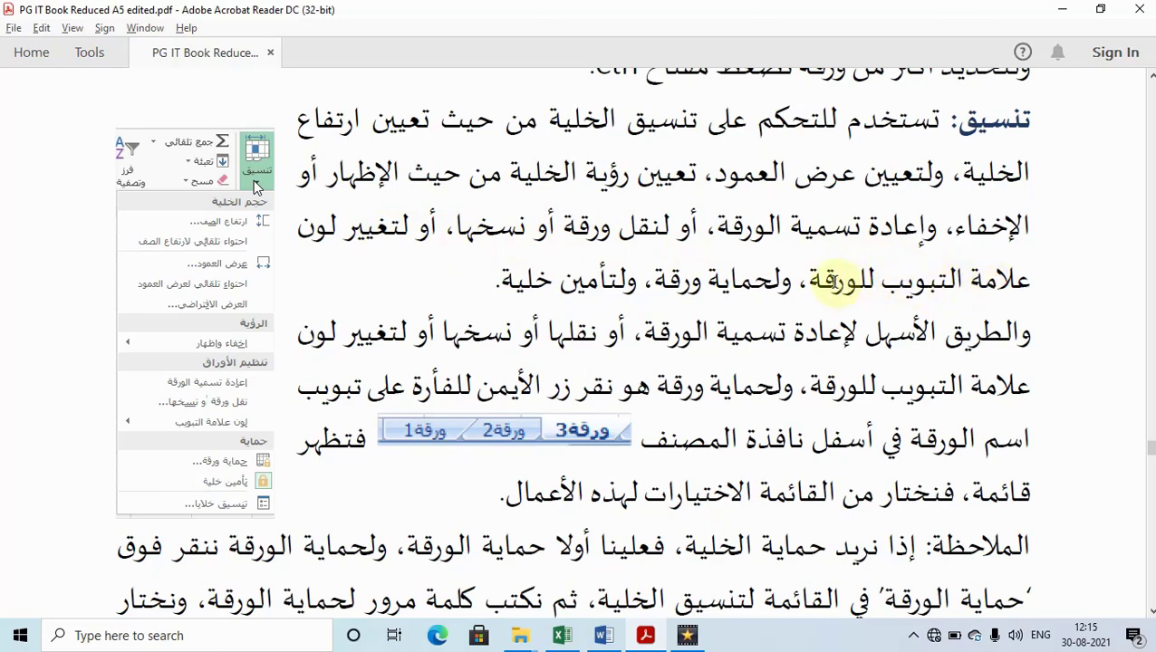
pyautogui.hotkey('alt', 'Tab')
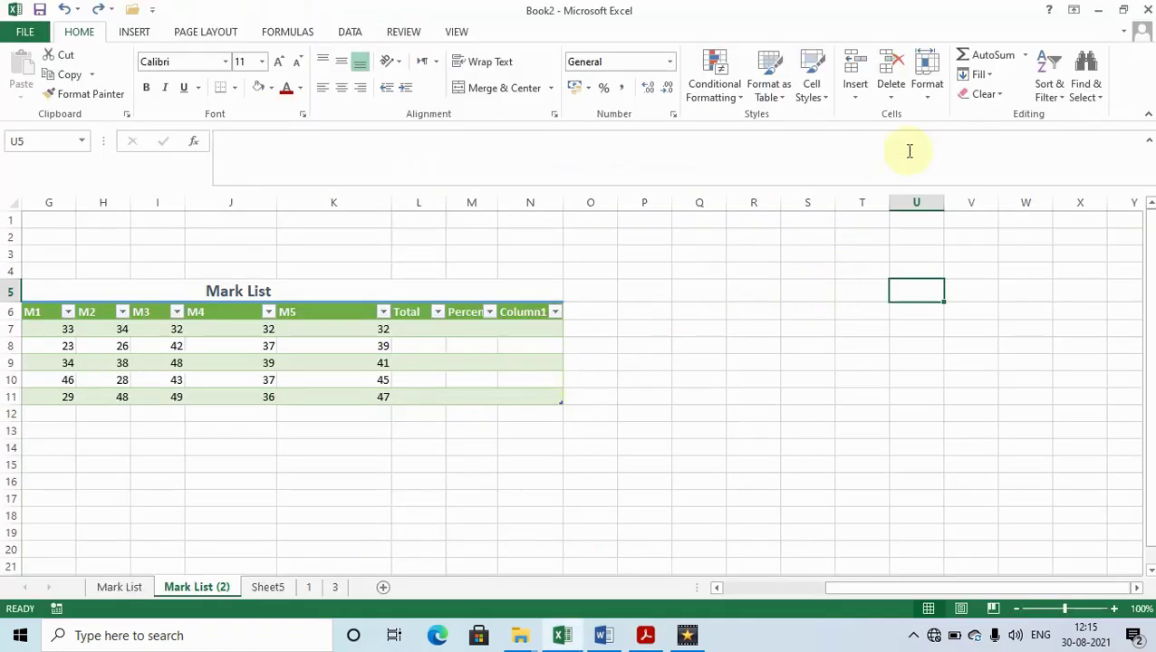
# Give the Mark List (2) sheet tab a blue colour.
pyautogui.click(926, 97)
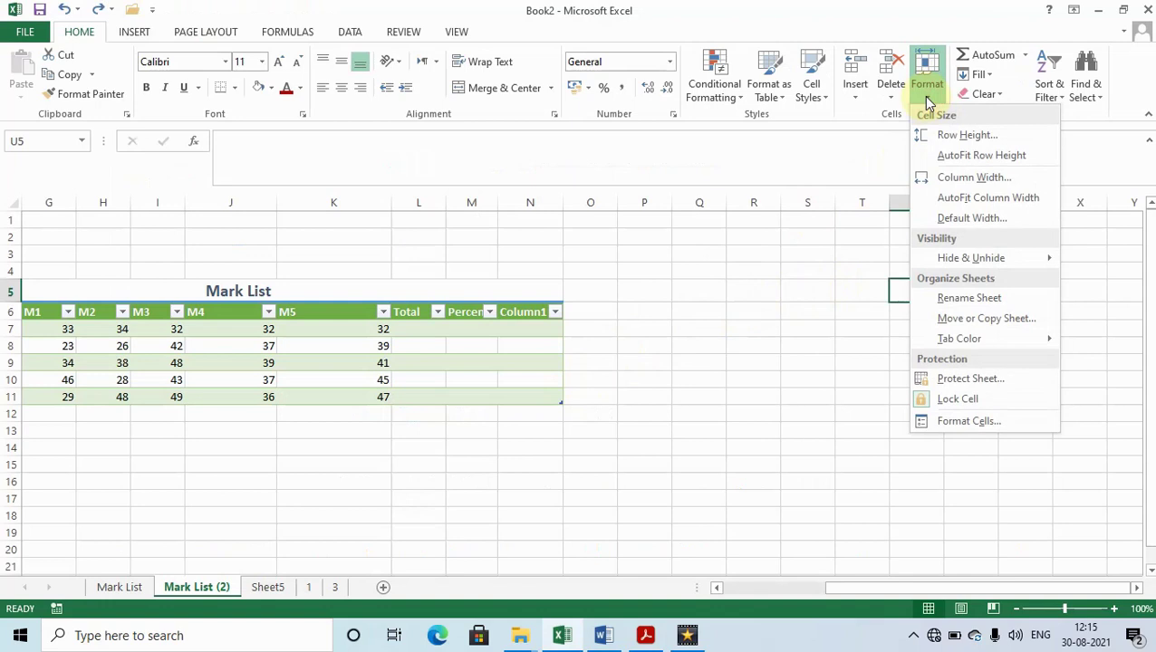
pyautogui.click(1004, 339)
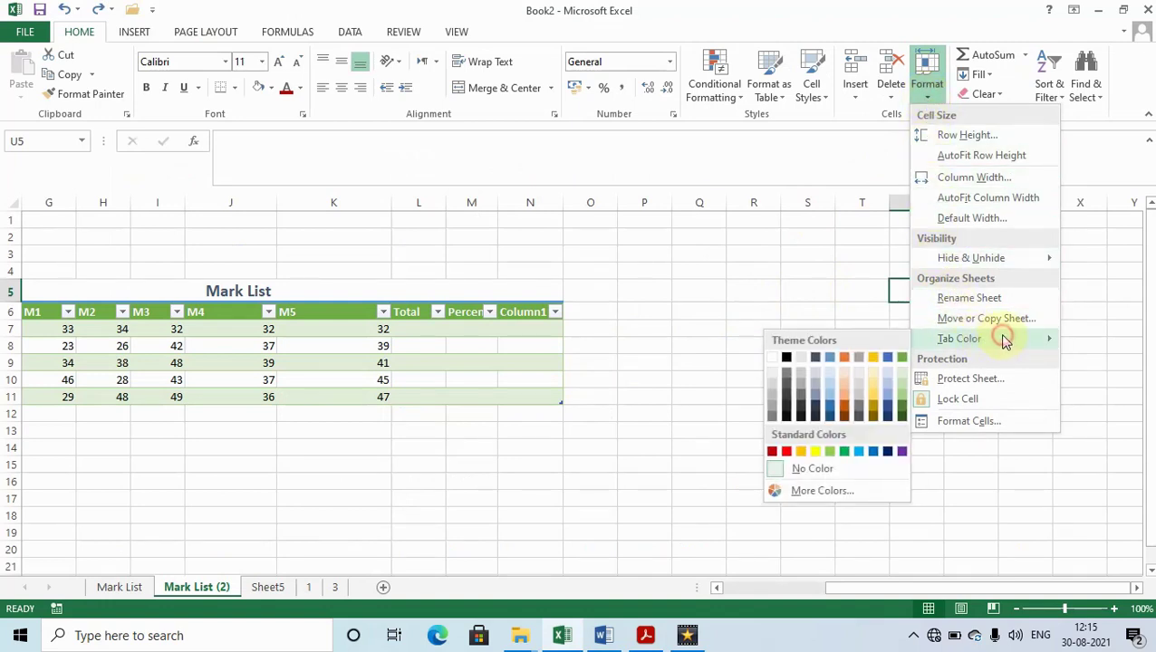
pyautogui.click(829, 405)
pyautogui.click(590, 431)
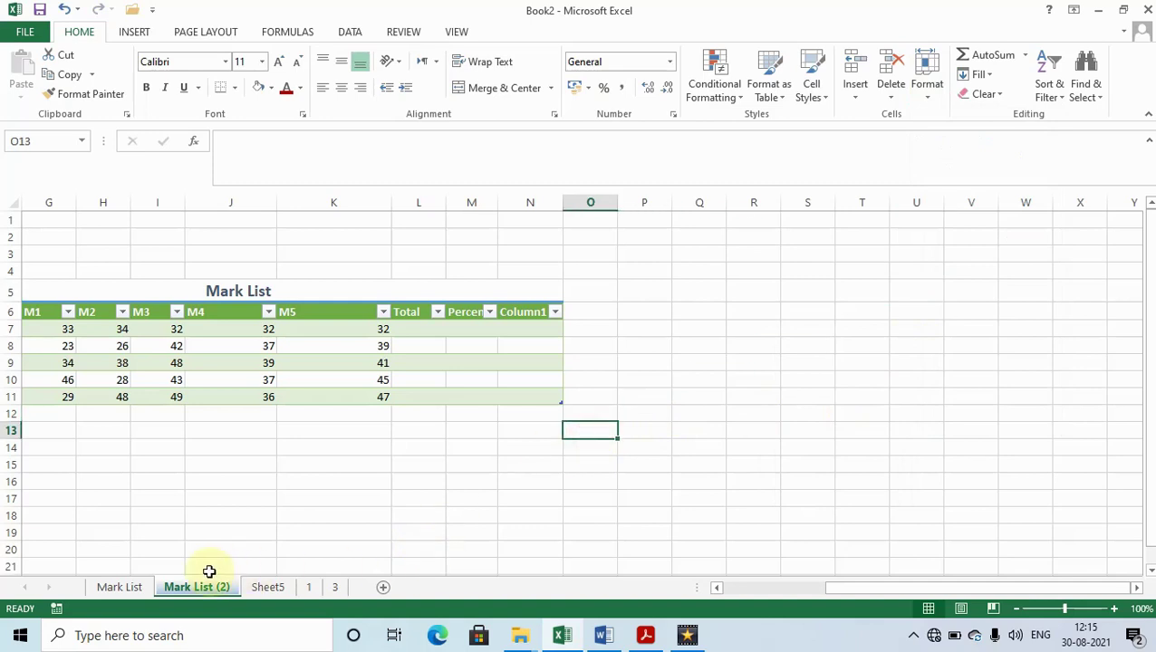
# Colour the Mark List tab red and check it from Mark List (2) and Sheet5.
pyautogui.click(119, 588)
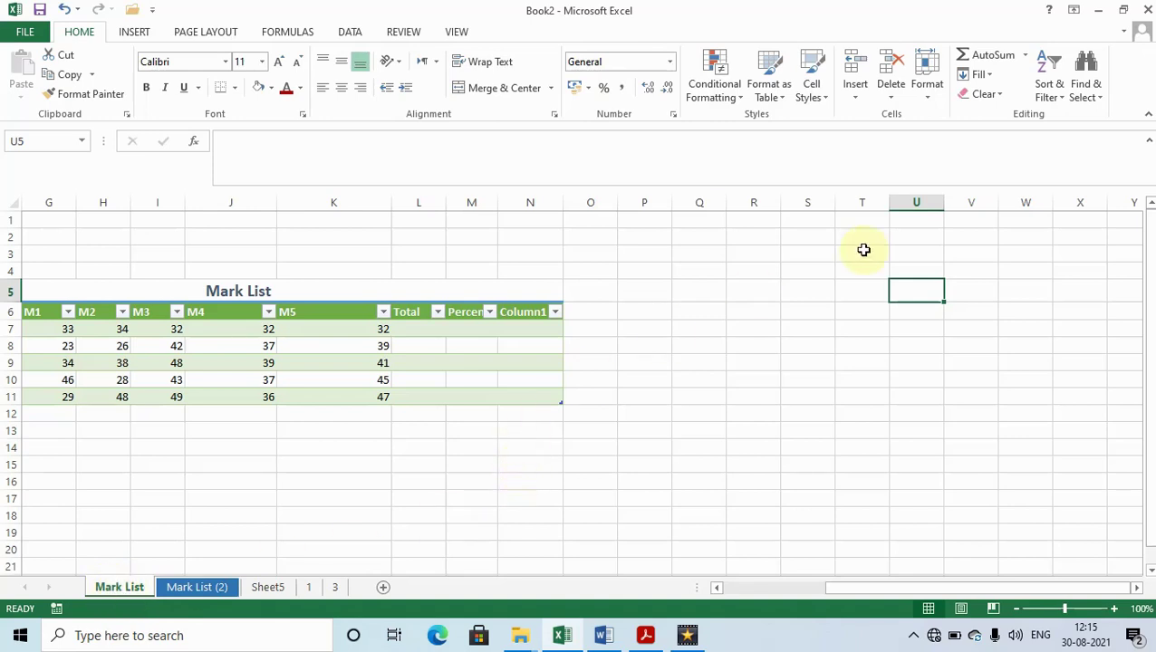
pyautogui.click(934, 104)
pyautogui.moveTo(960, 338)
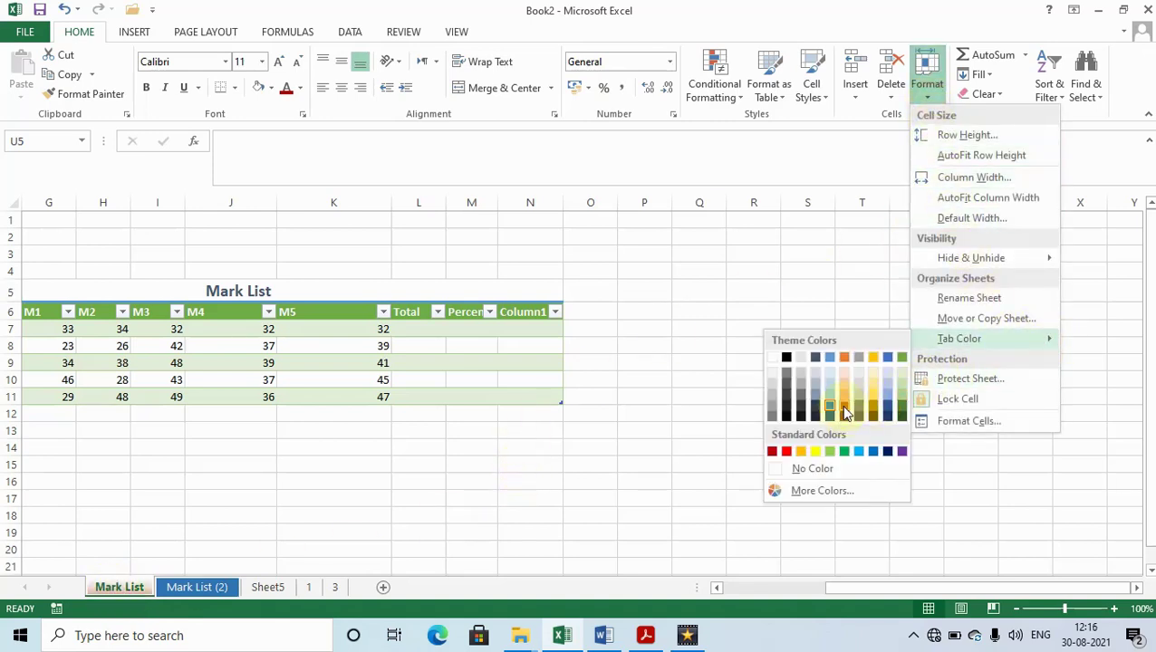
pyautogui.click(771, 451)
pyautogui.click(583, 465)
pyautogui.click(222, 477)
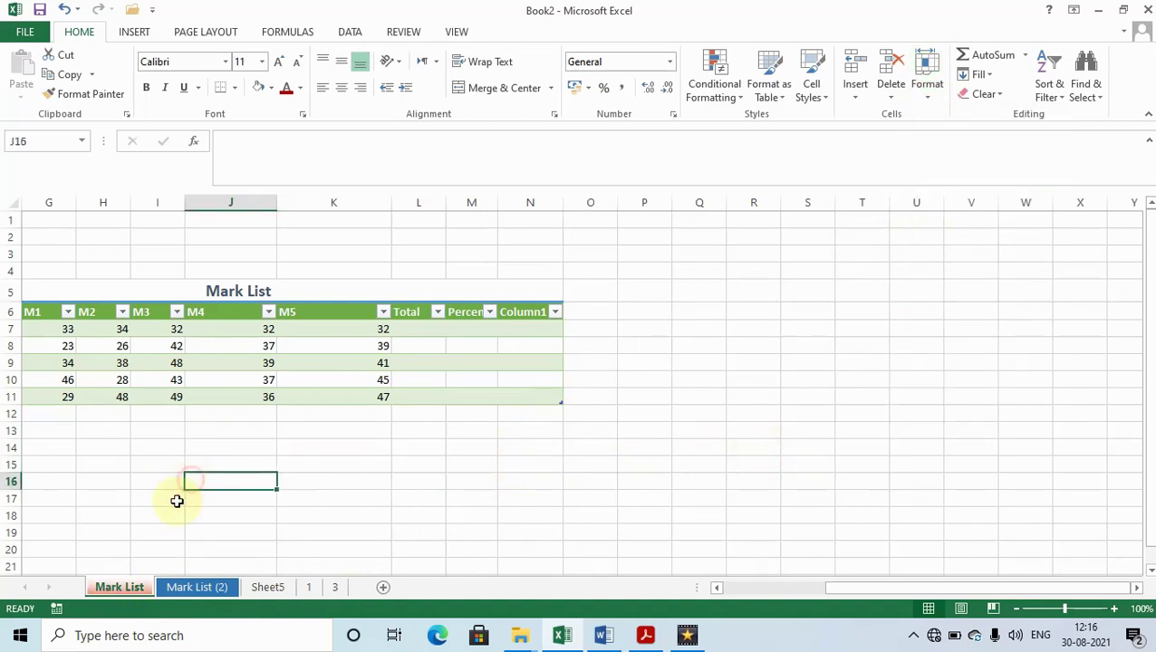
pyautogui.click(195, 587)
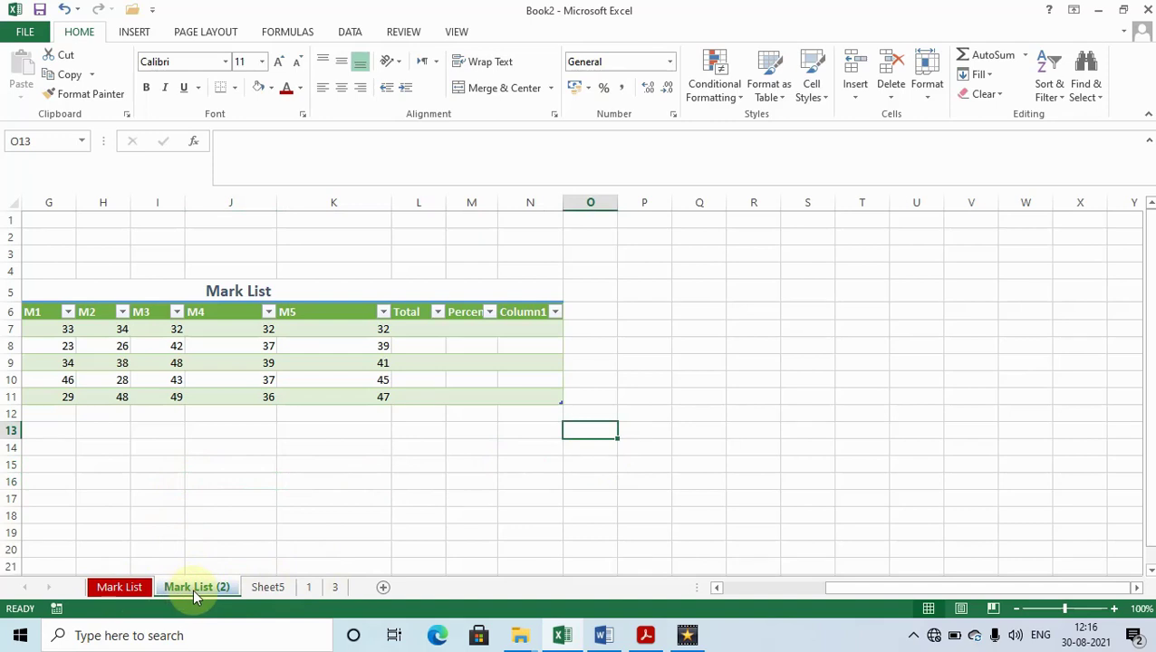
pyautogui.click(268, 587)
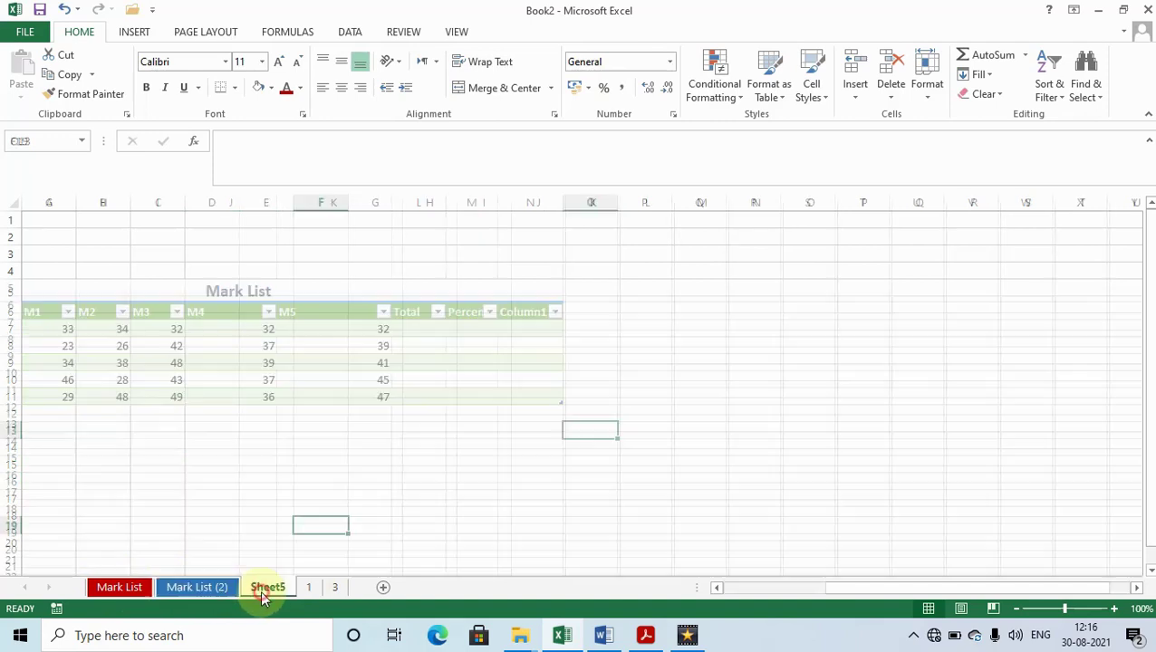
pyautogui.click(129, 587)
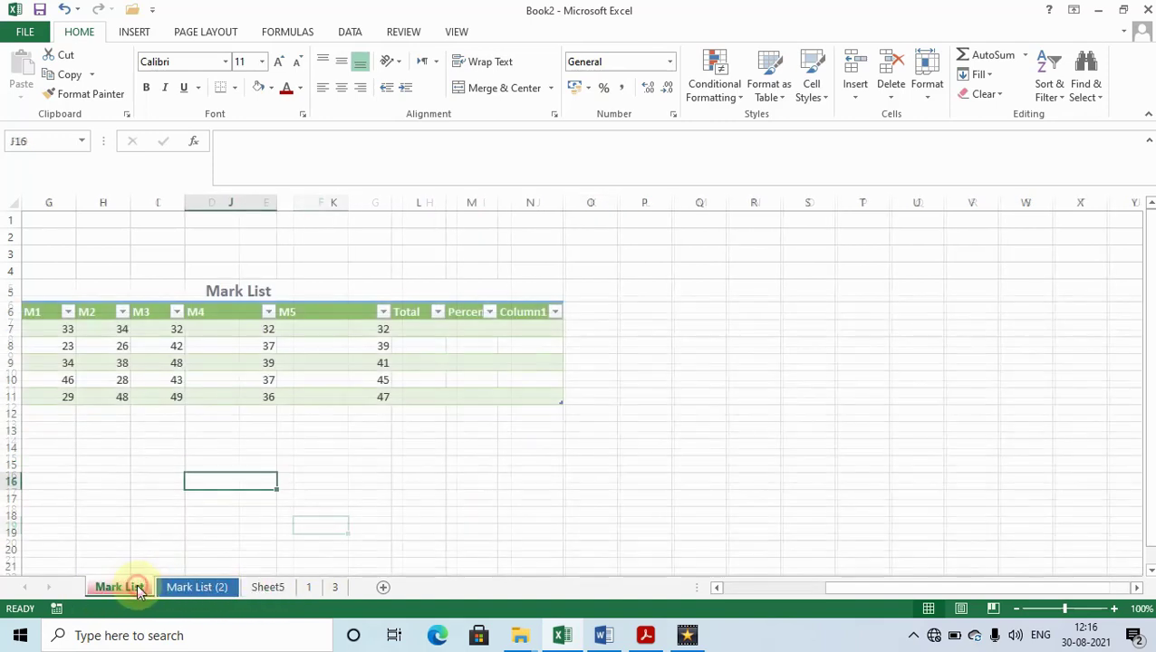
pyautogui.click(927, 100)
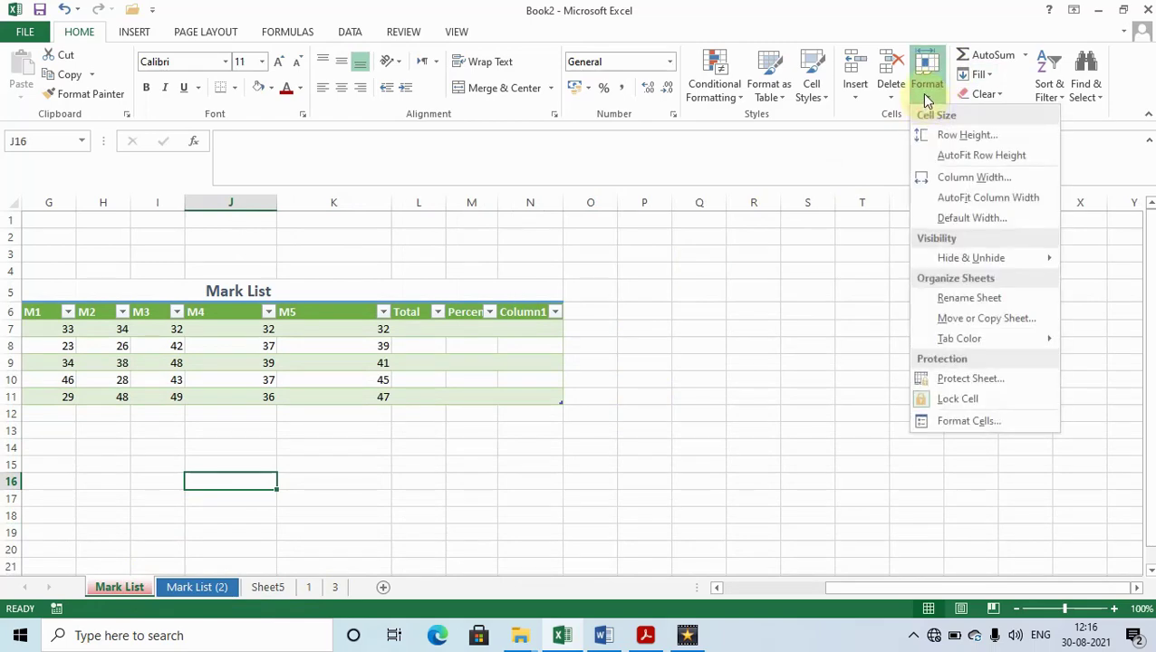
pyautogui.click(986, 379)
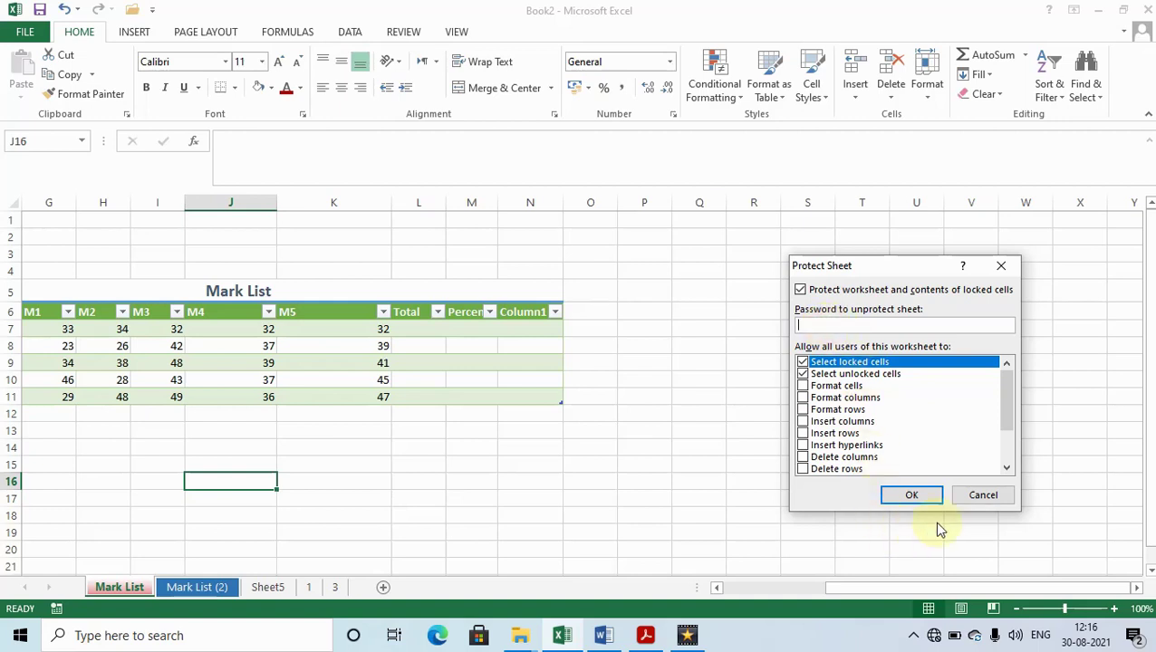
pyautogui.click(981, 496)
pyautogui.click(928, 90)
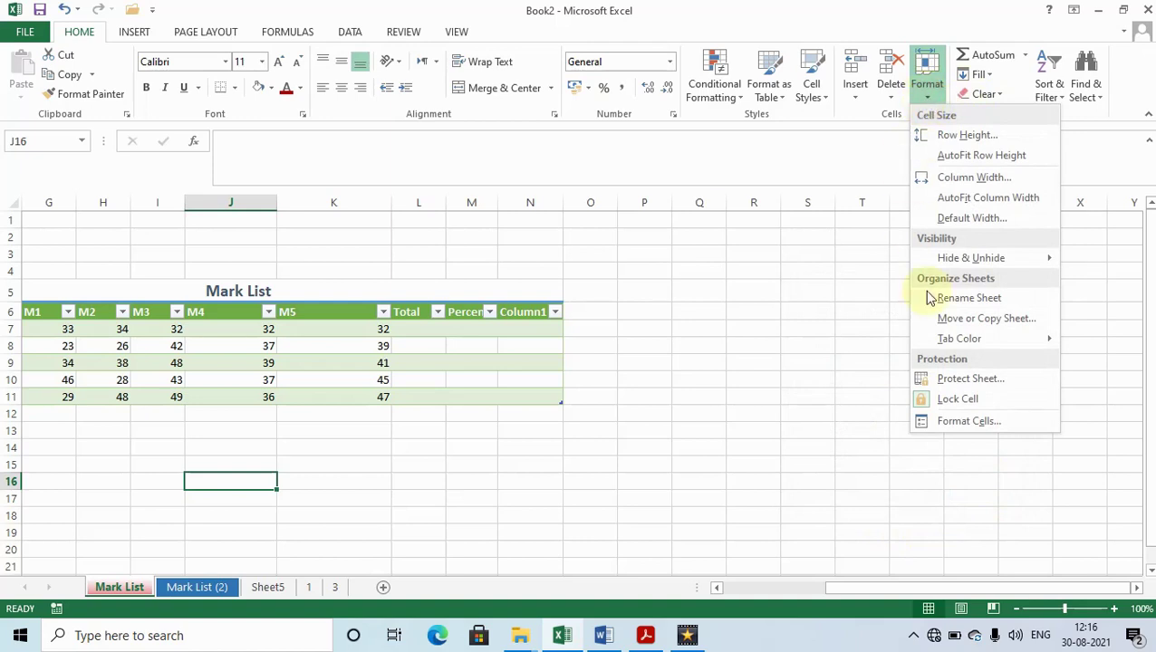
# Select cell L7 under Total and apply Lock Cell to it.
pyautogui.click(736, 360)
pyautogui.click(758, 358)
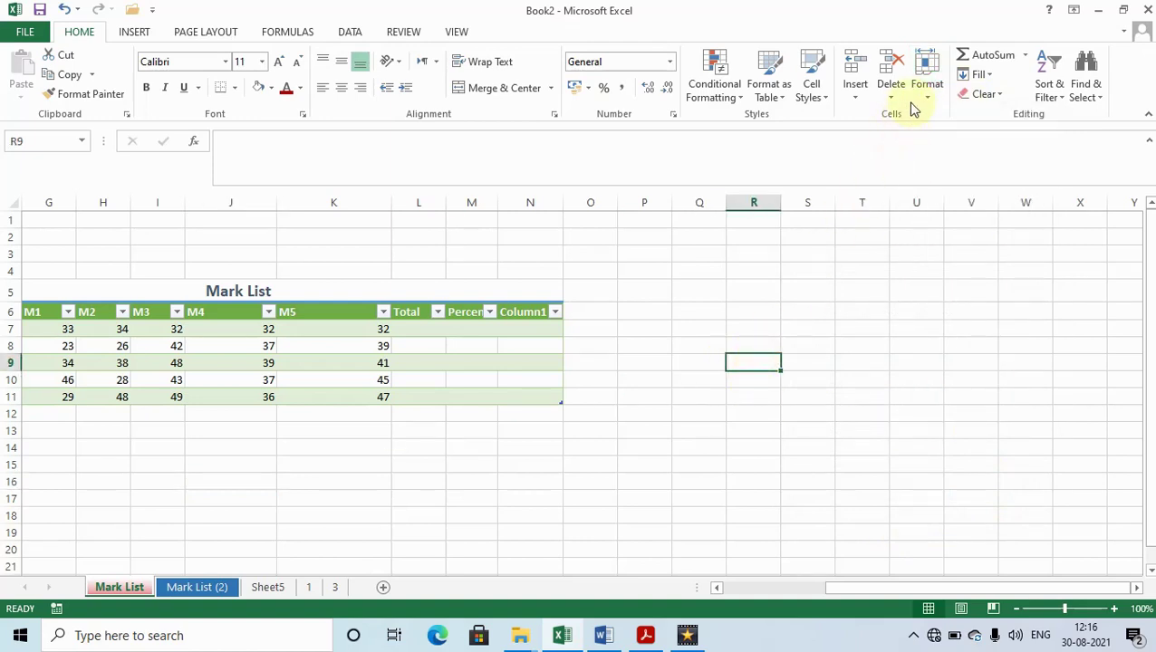
pyautogui.click(524, 323)
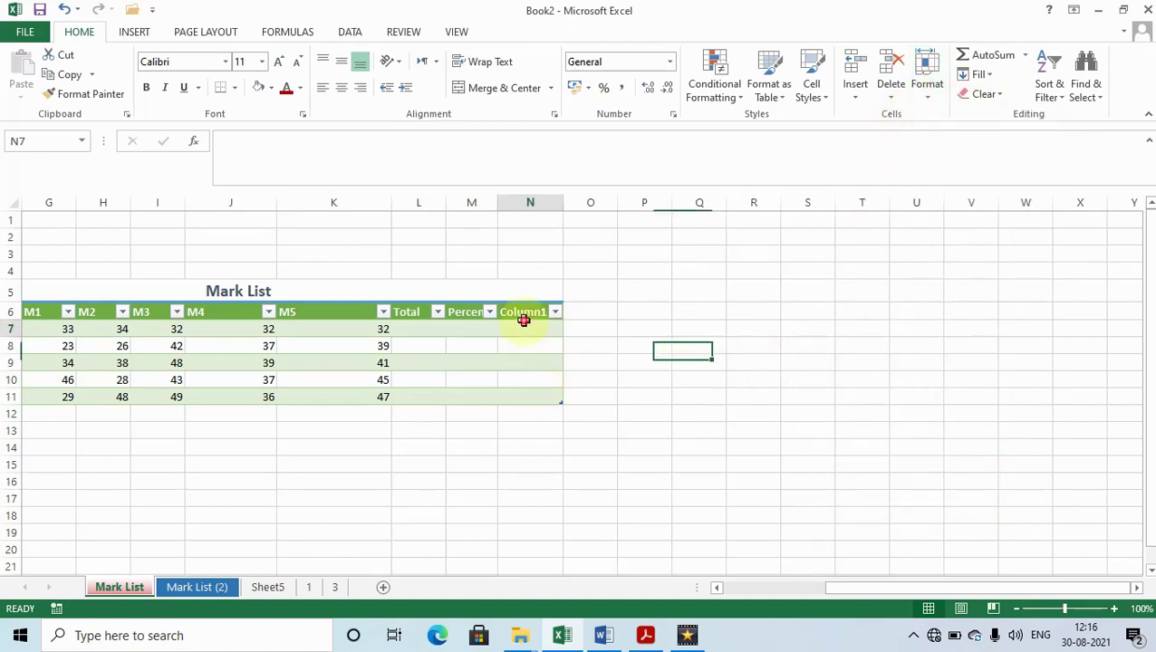
pyautogui.click(469, 328)
pyautogui.click(424, 331)
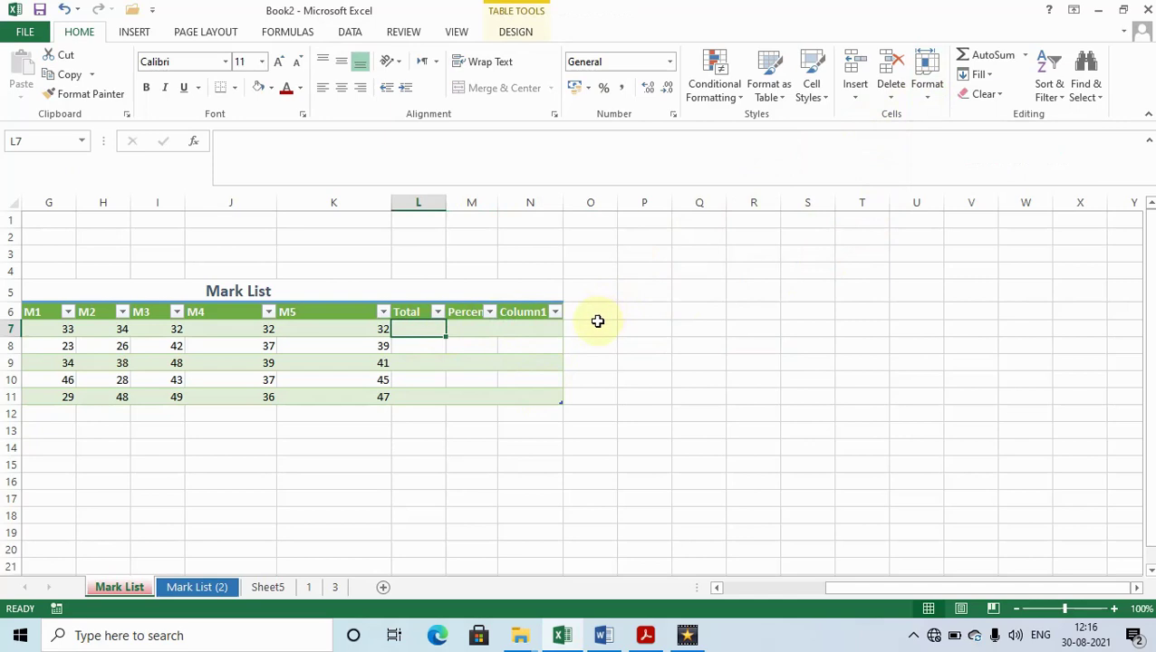
pyautogui.click(927, 90)
pyautogui.click(1000, 400)
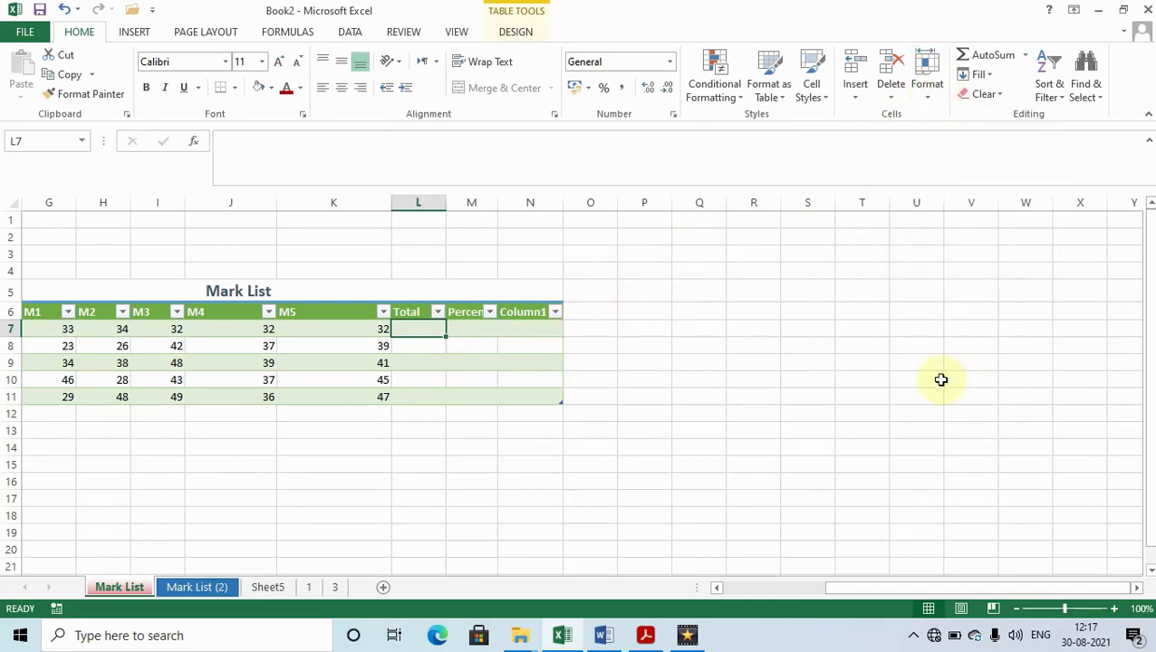
# Test locked cell L7 by entering 'gfg', then delete it again.
pyautogui.click(654, 377)
pyautogui.click(428, 333)
pyautogui.write('gfg')
pyautogui.click(733, 416)
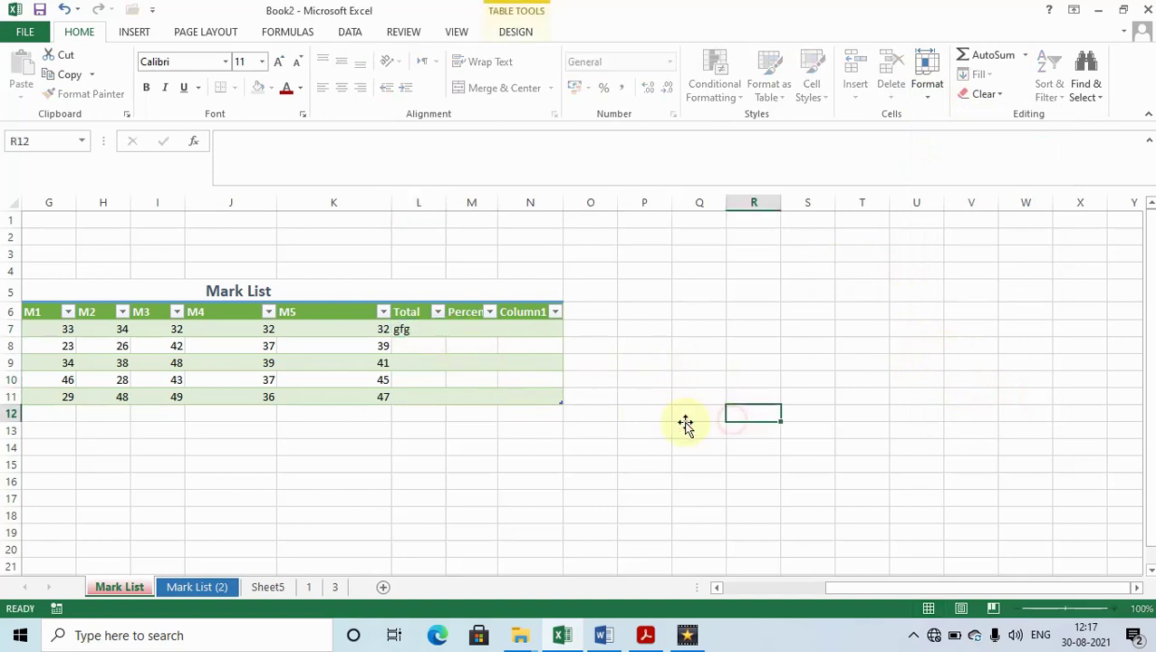
pyautogui.click(437, 333)
pyautogui.press('Delete')
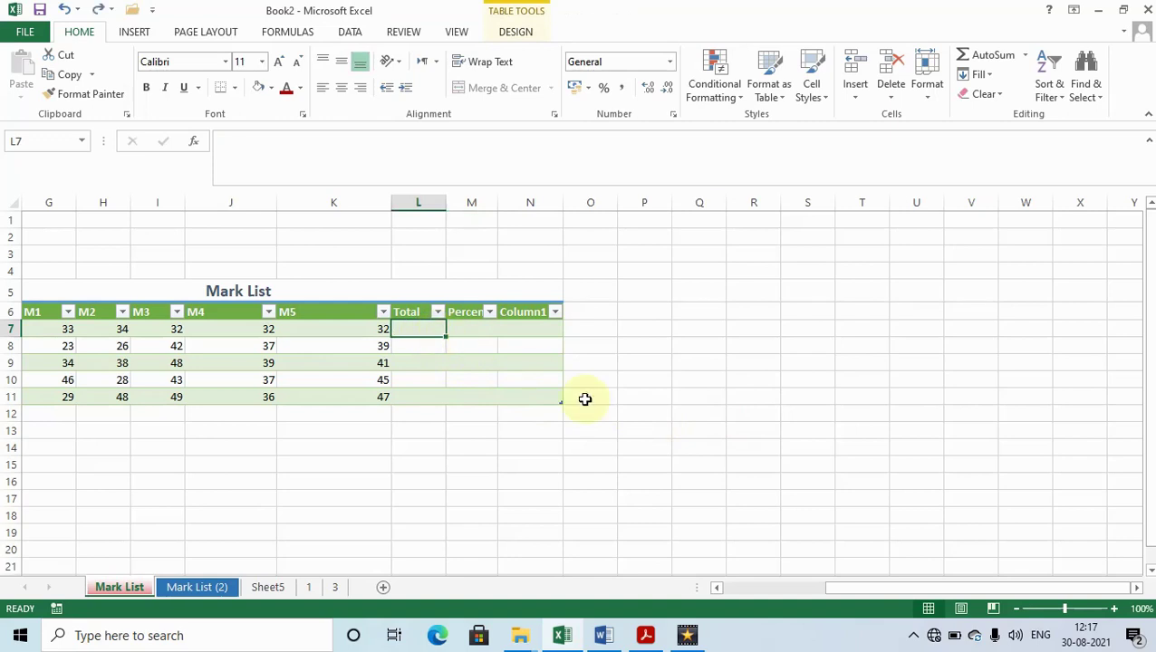
pyautogui.click(797, 450)
pyautogui.click(441, 339)
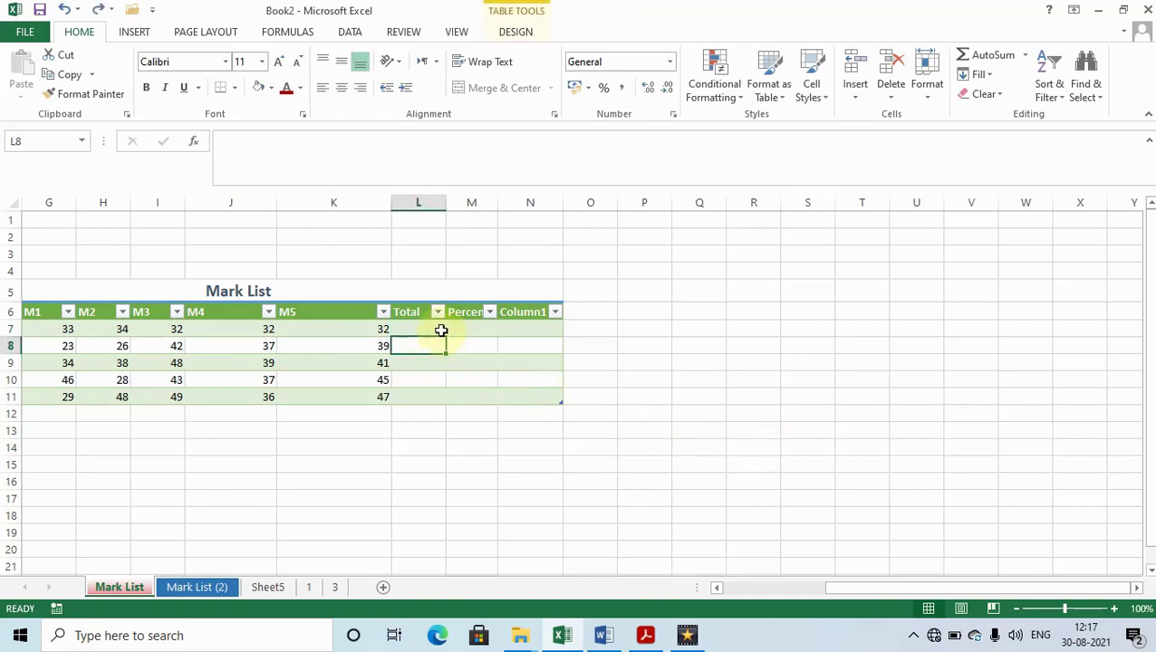
pyautogui.click(439, 329)
pyautogui.click(929, 99)
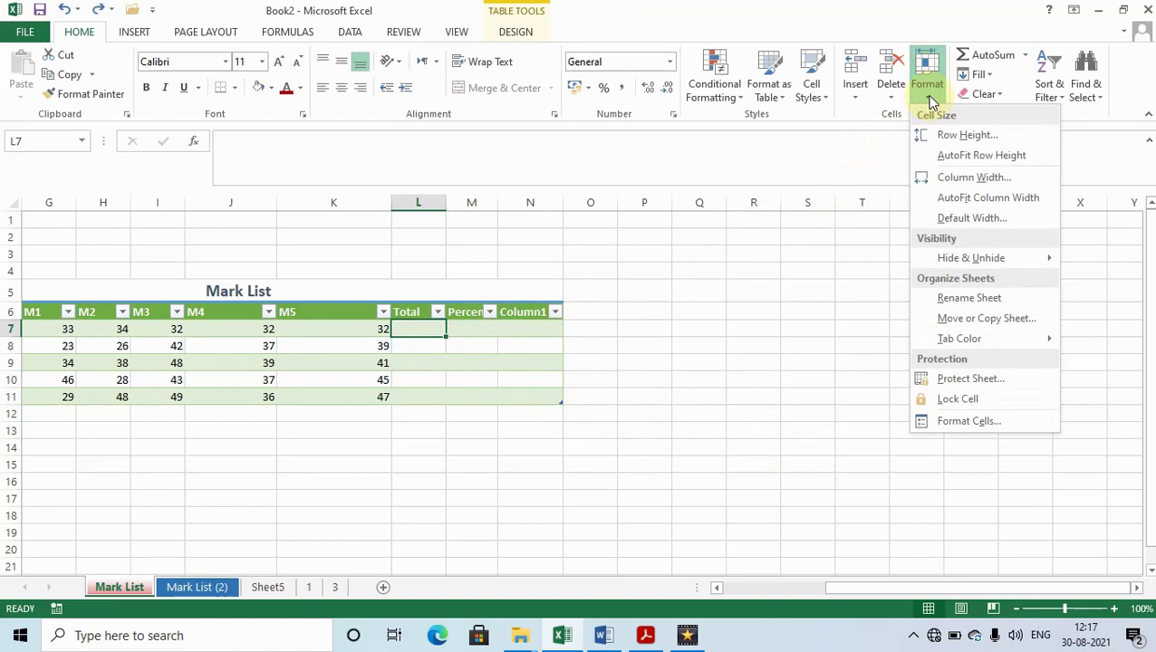
pyautogui.click(644, 397)
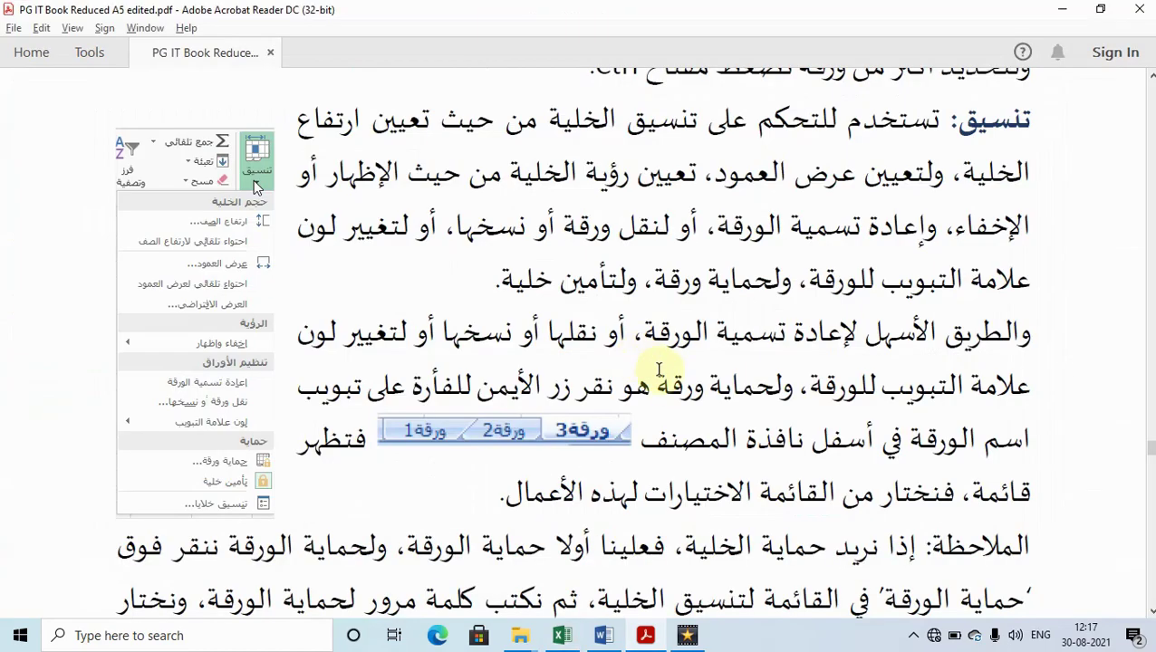
pyautogui.scroll(-1, 671, 382)
pyautogui.scroll(-1, 674, 386)
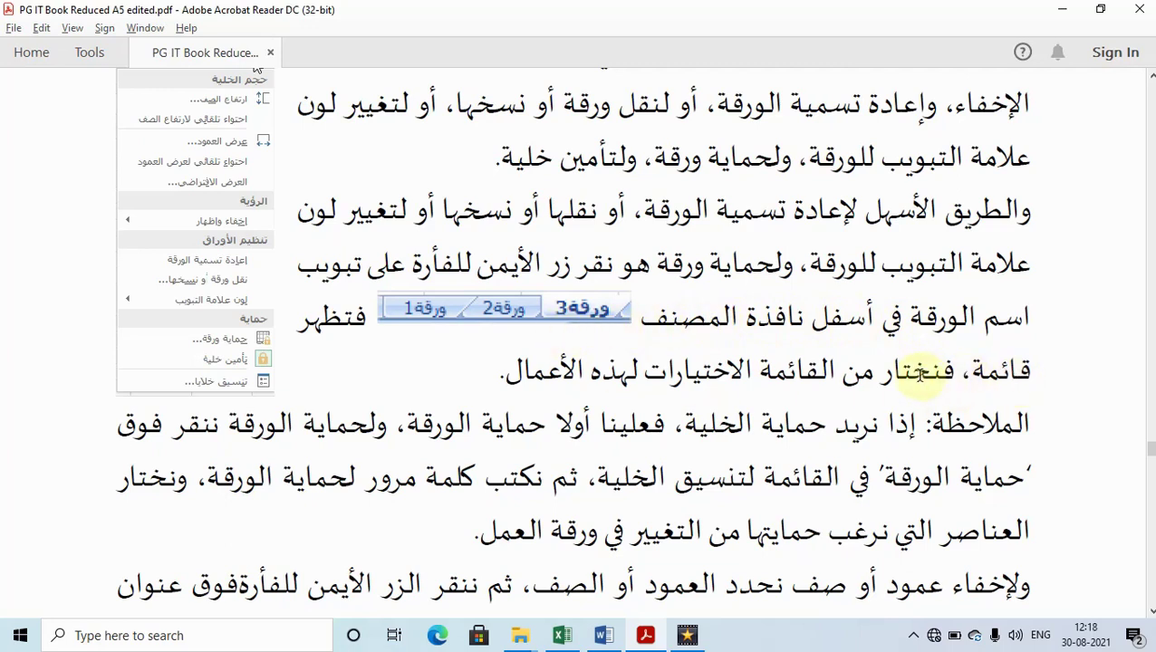
pyautogui.scroll(1, 820, 367)
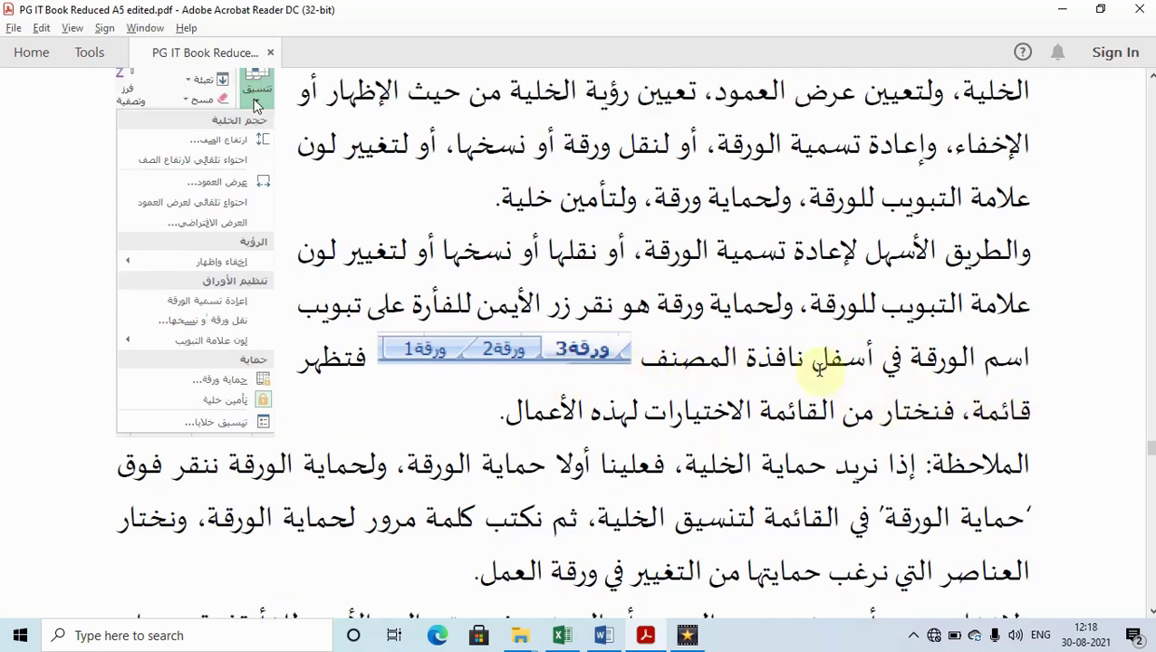
pyautogui.scroll(-1, 815, 368)
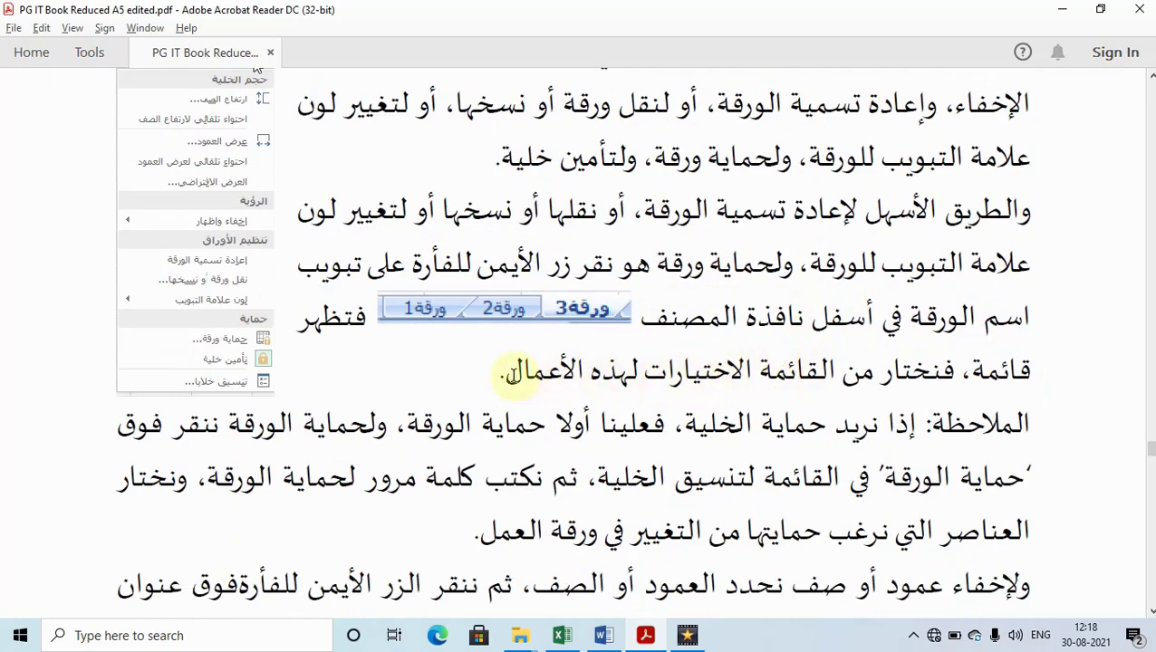
pyautogui.scroll(-1, 513, 374)
pyautogui.scroll(-1, 512, 374)
pyautogui.scroll(-1, 513, 374)
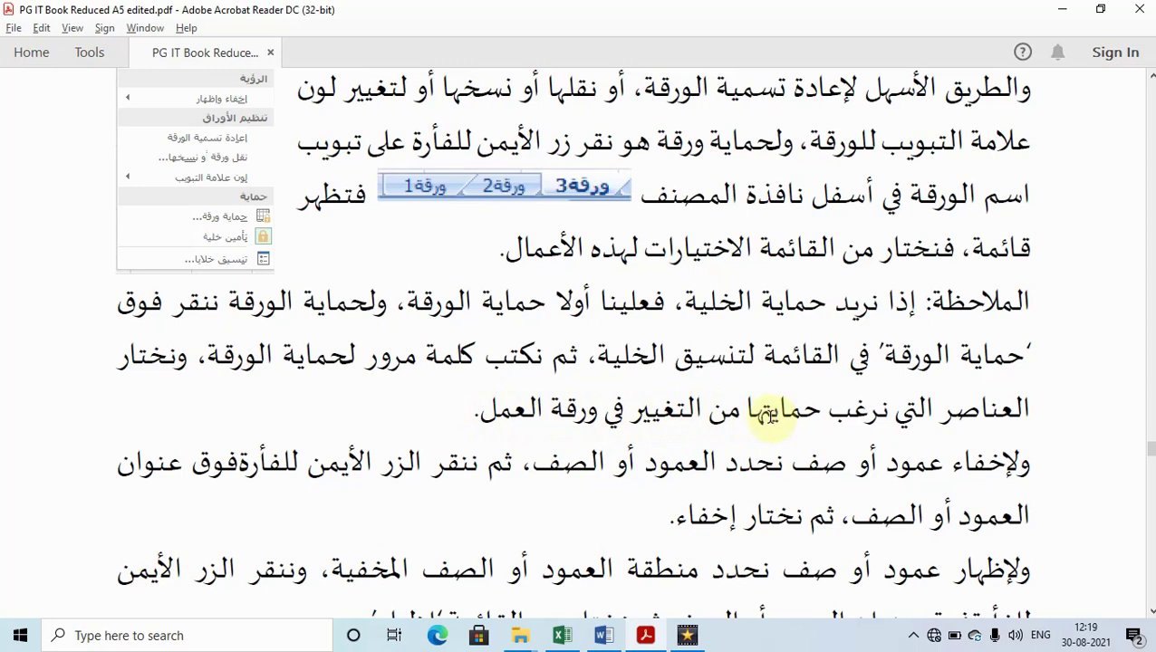
# Read down to the PDF's hide/unhide columns paragraph, then return to Excel's Mark List sheet.
pyautogui.scroll(-1, 765, 415)
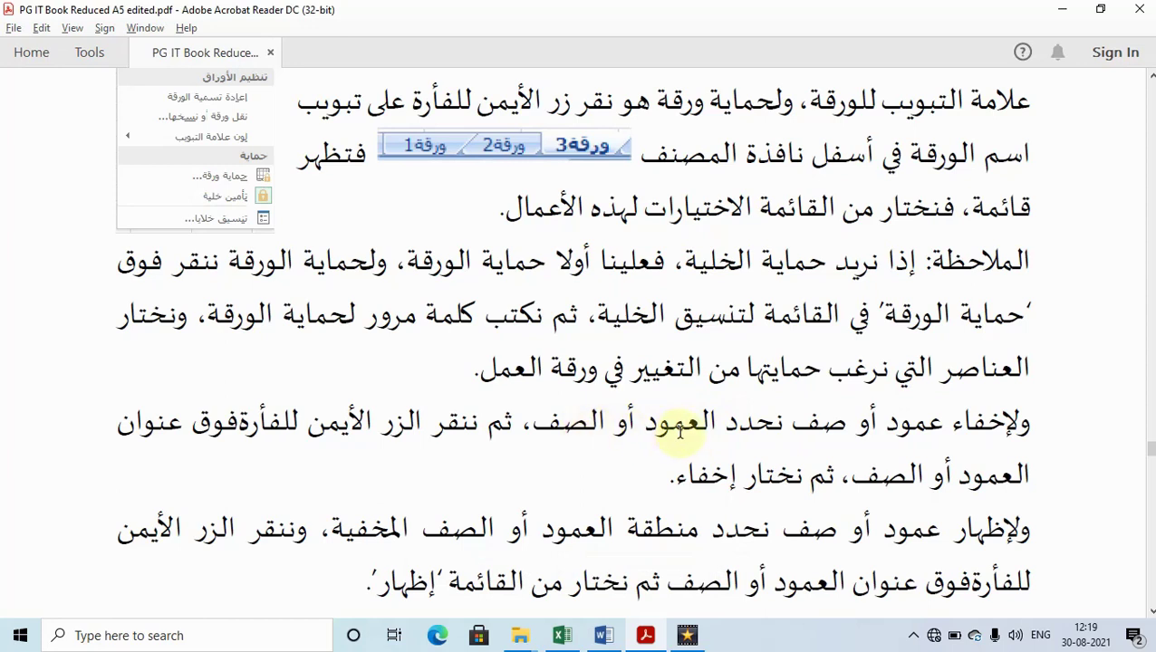
pyautogui.scroll(-2, 681, 430)
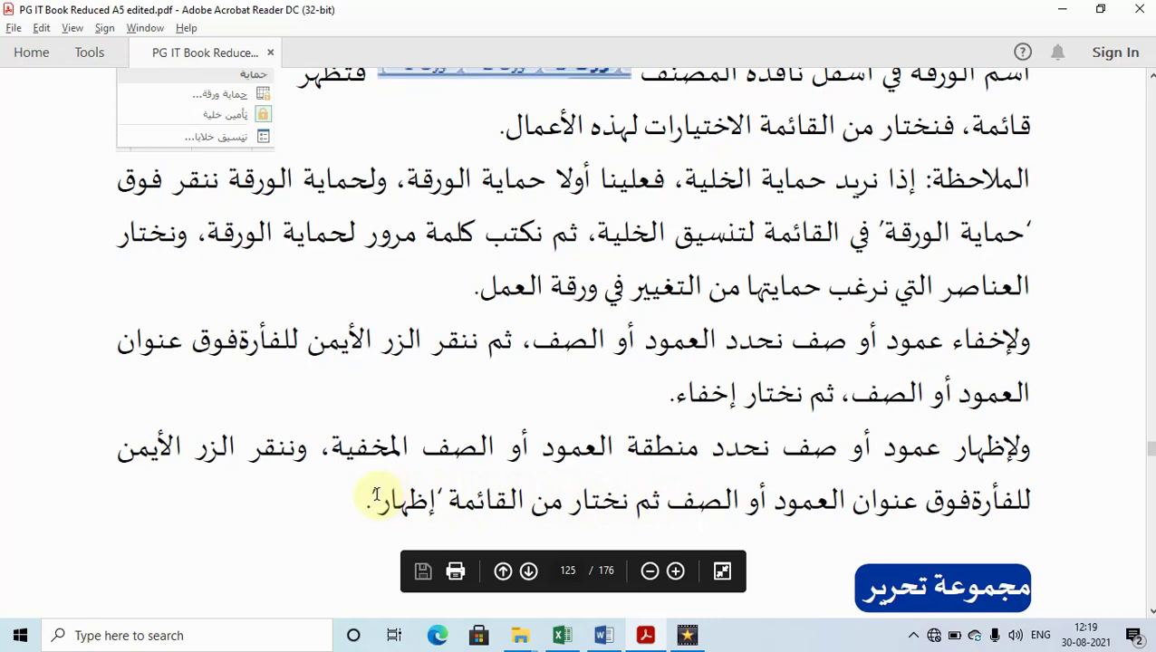
pyautogui.hotkey('alt', 'Tab')
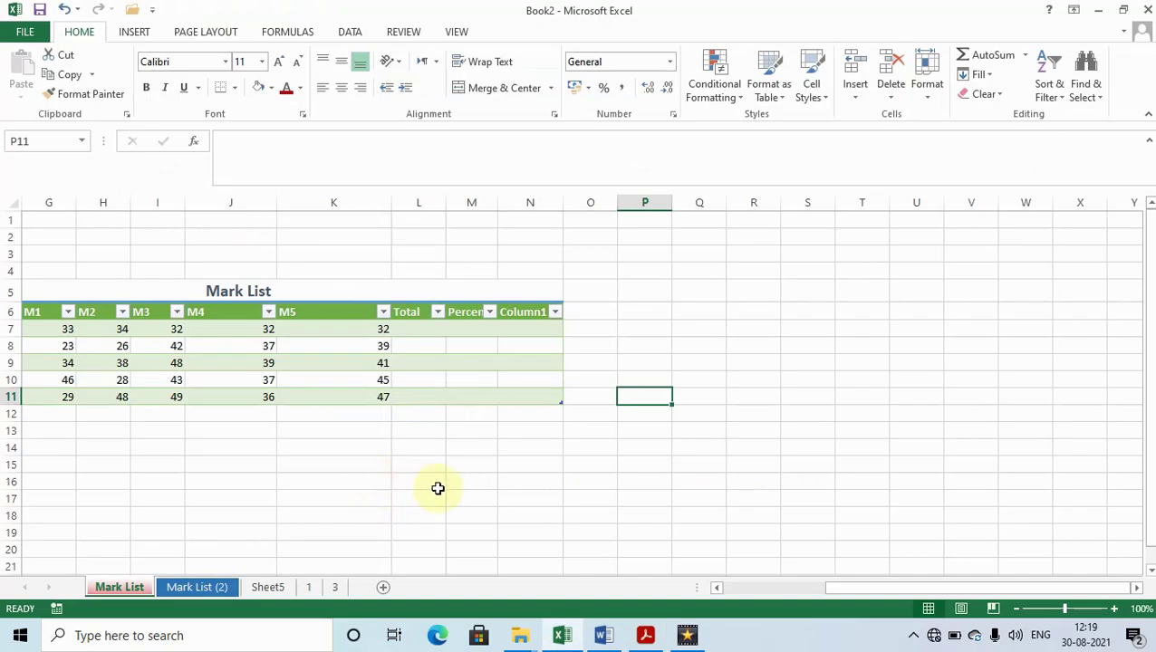
# Hide columns L and M of the Mark List table.
pyautogui.click(399, 462)
pyautogui.moveTo(428, 202); pyautogui.dragTo(480, 203)
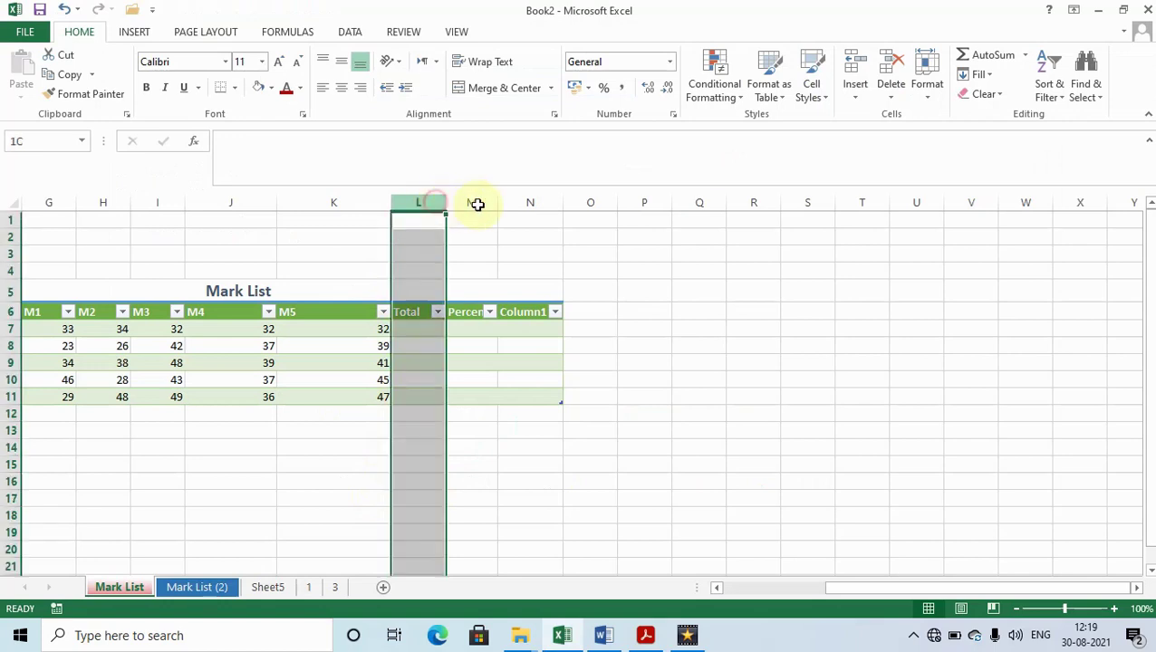
pyautogui.rightClick(479, 203)
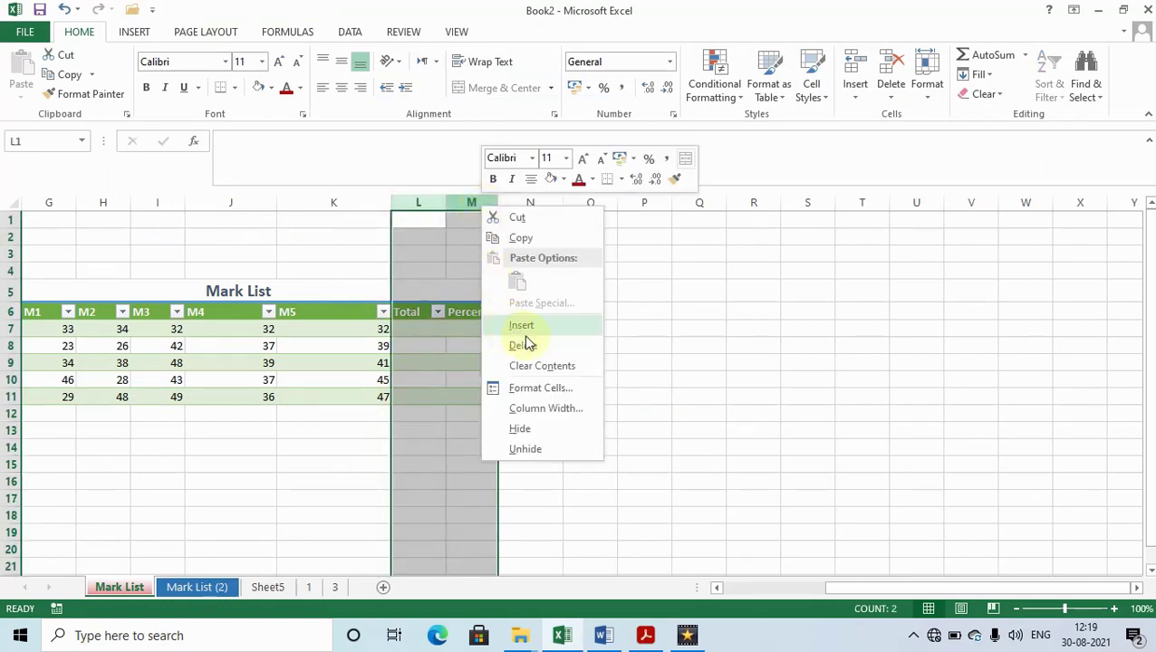
pyautogui.click(535, 429)
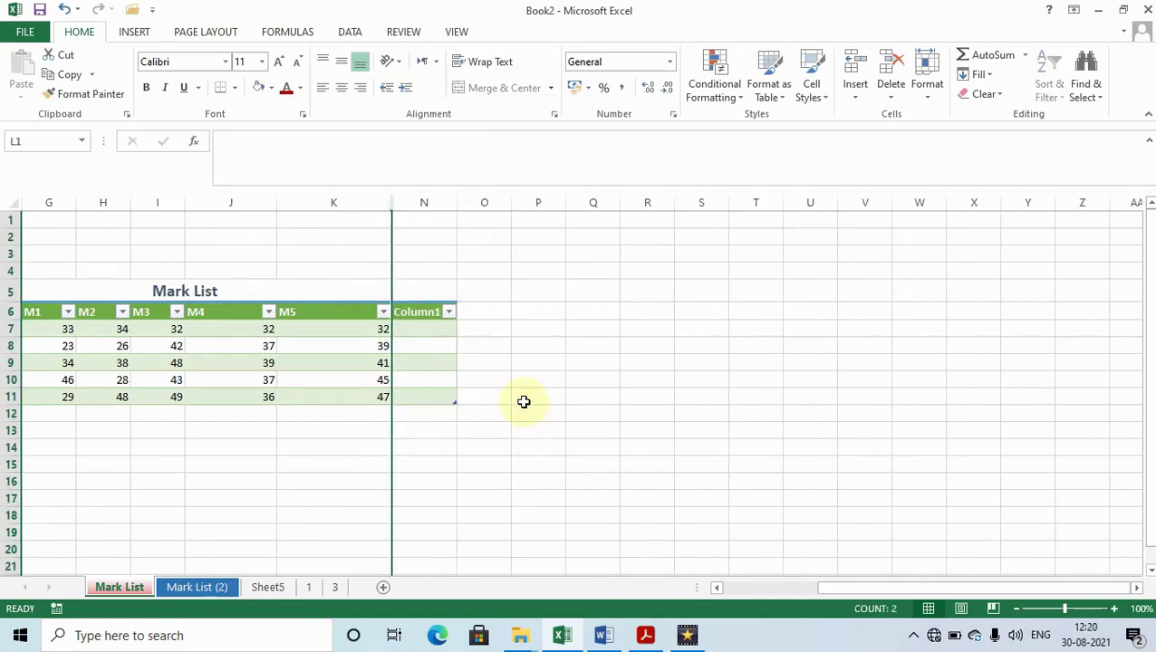
# Unhide columns L and M via the K:N selection, then open Sheet5 and switch to the PDF.
pyautogui.moveTo(372, 202); pyautogui.dragTo(422, 202)
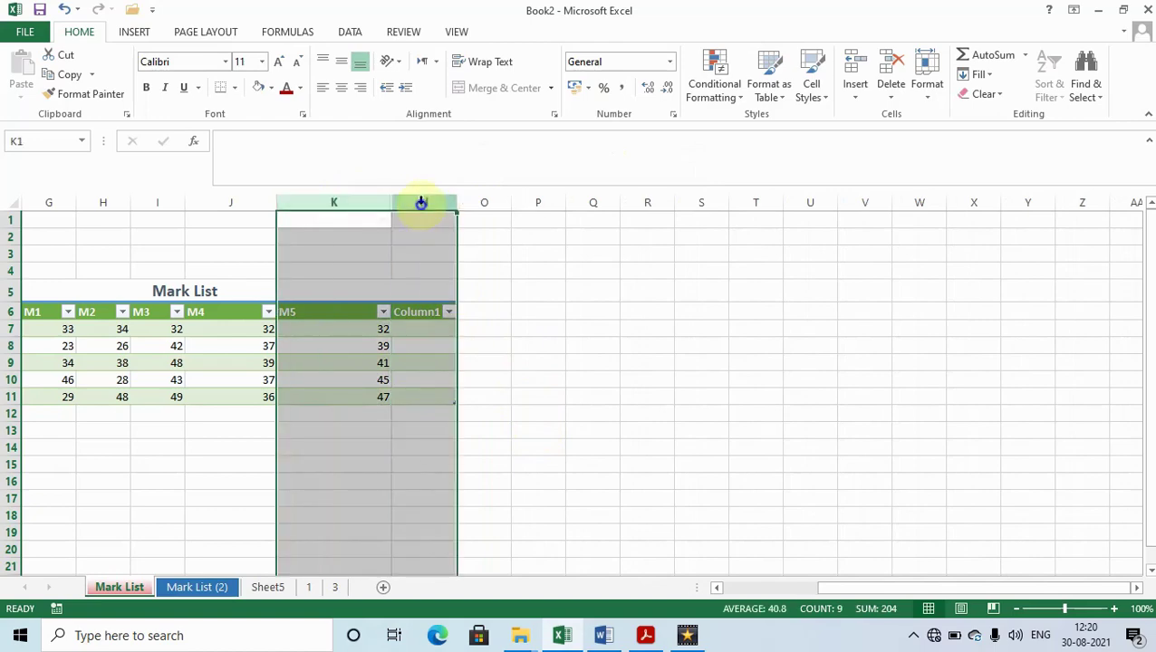
pyautogui.rightClick(422, 202)
pyautogui.click(465, 449)
pyautogui.click(429, 413)
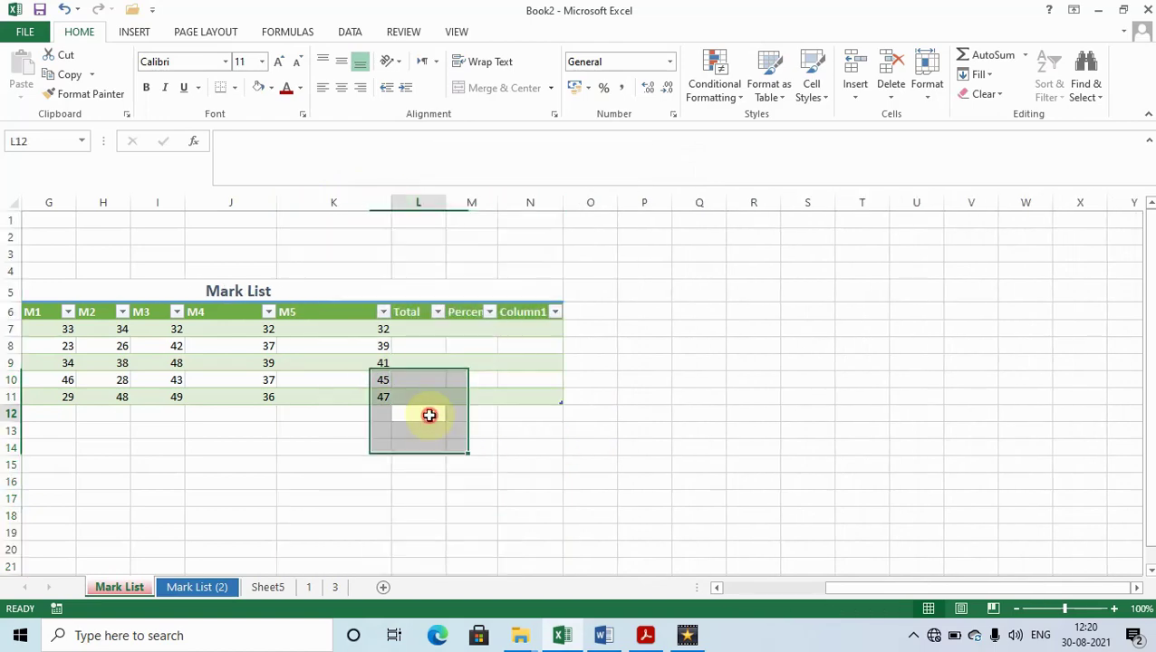
pyautogui.rightClick(264, 590)
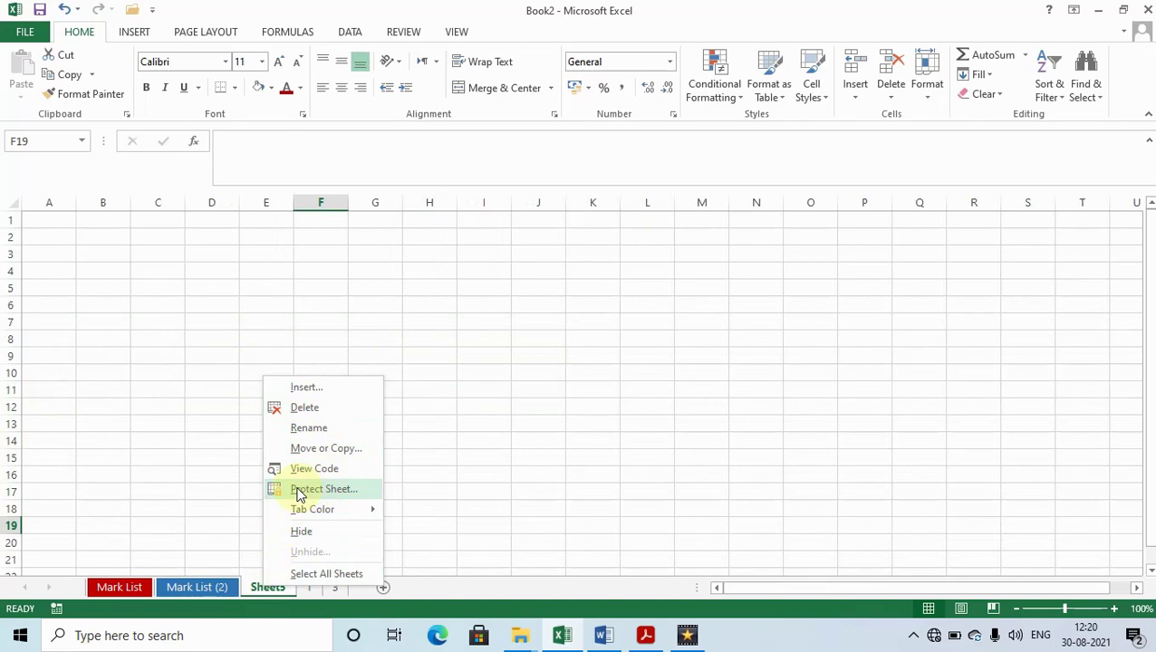
pyautogui.click(408, 326)
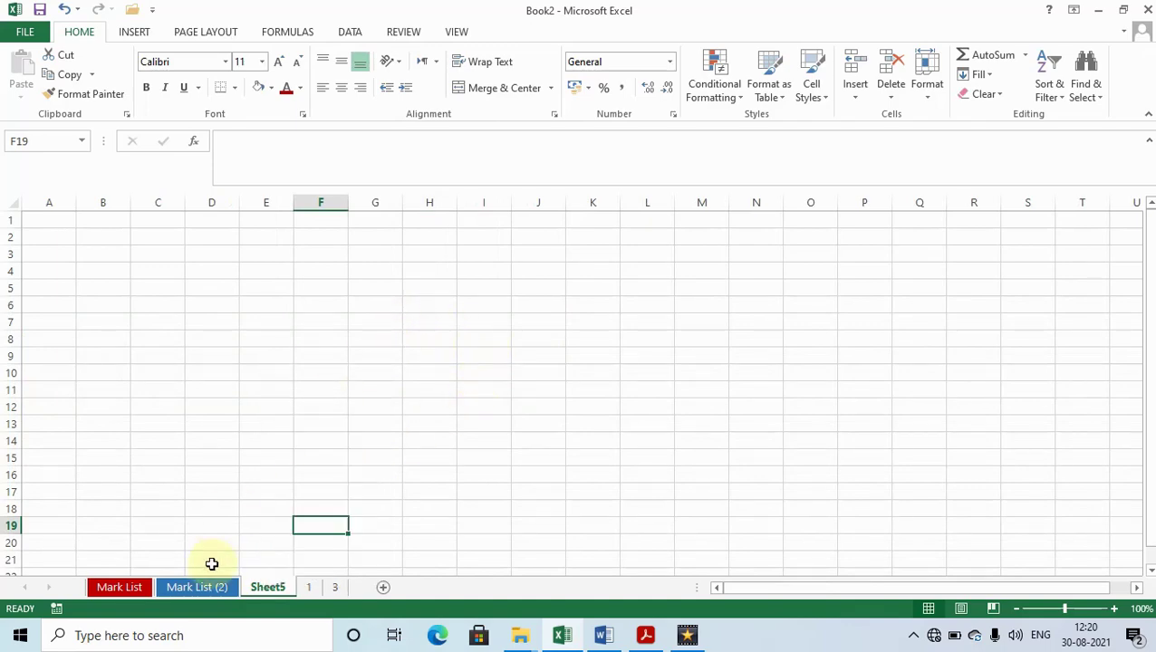
pyautogui.hotkey('alt', 'Tab')
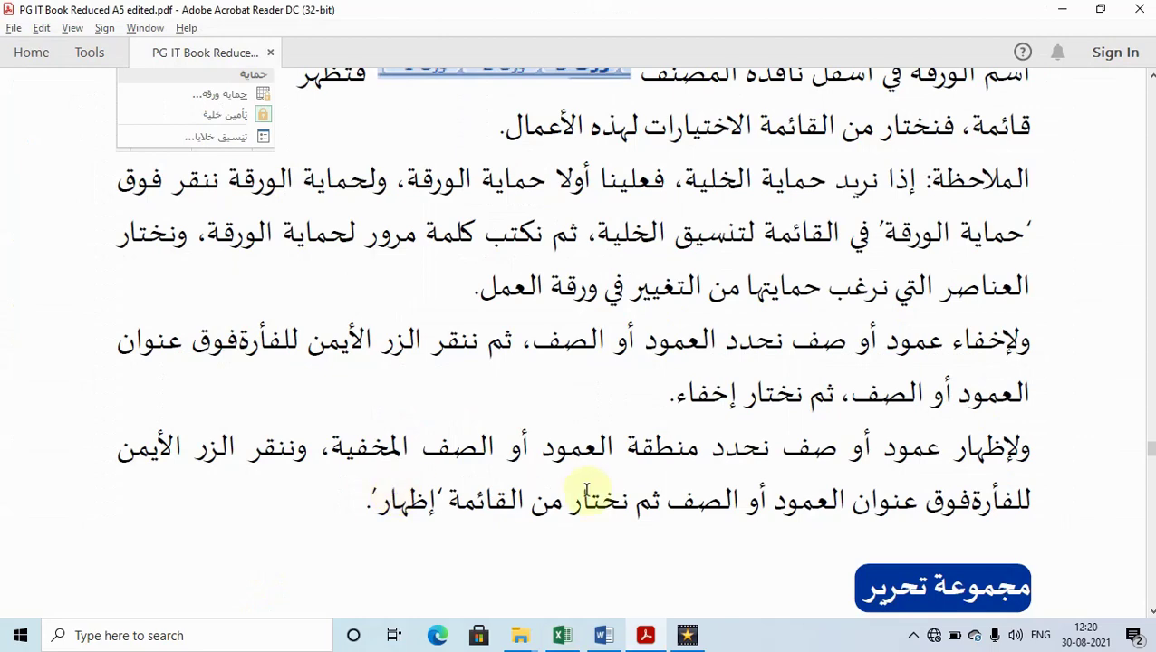
pyautogui.scroll(-2, 634, 471)
pyautogui.scroll(-1, 625, 468)
pyautogui.scroll(3, 507, 483)
pyautogui.scroll(5, 498, 477)
pyautogui.scroll(3, 498, 477)
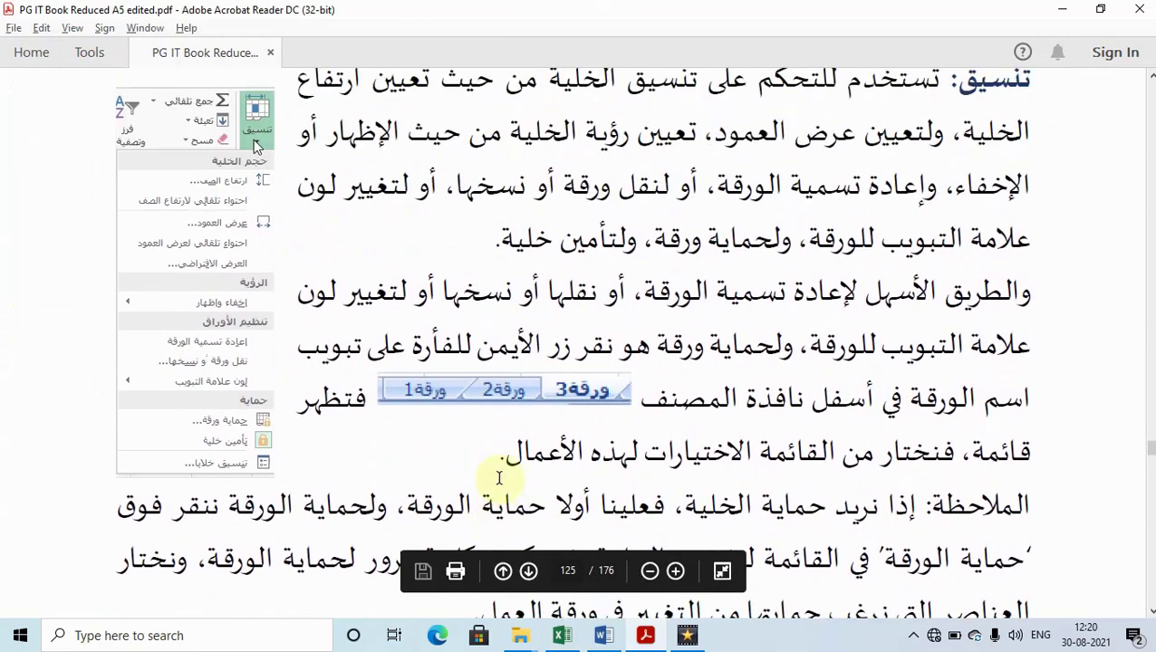
pyautogui.scroll(2, 498, 478)
pyautogui.scroll(4, 498, 477)
pyautogui.scroll(4, 498, 477)
pyautogui.scroll(7, 498, 478)
pyautogui.scroll(2, 499, 478)
pyautogui.scroll(7, 498, 477)
pyautogui.scroll(4, 499, 478)
pyautogui.scroll(2, 498, 478)
pyautogui.scroll(1, 499, 477)
pyautogui.scroll(1, 499, 477)
pyautogui.scroll(-2, 577, 462)
pyautogui.scroll(-2, 693, 433)
pyautogui.scroll(-3, 697, 444)
pyautogui.scroll(-5, 714, 426)
pyautogui.scroll(-4, 787, 426)
pyautogui.scroll(-1, 763, 426)
pyautogui.scroll(-3, 741, 426)
pyautogui.scroll(-2, 688, 420)
pyautogui.scroll(-3, 680, 424)
pyautogui.scroll(-5, 675, 471)
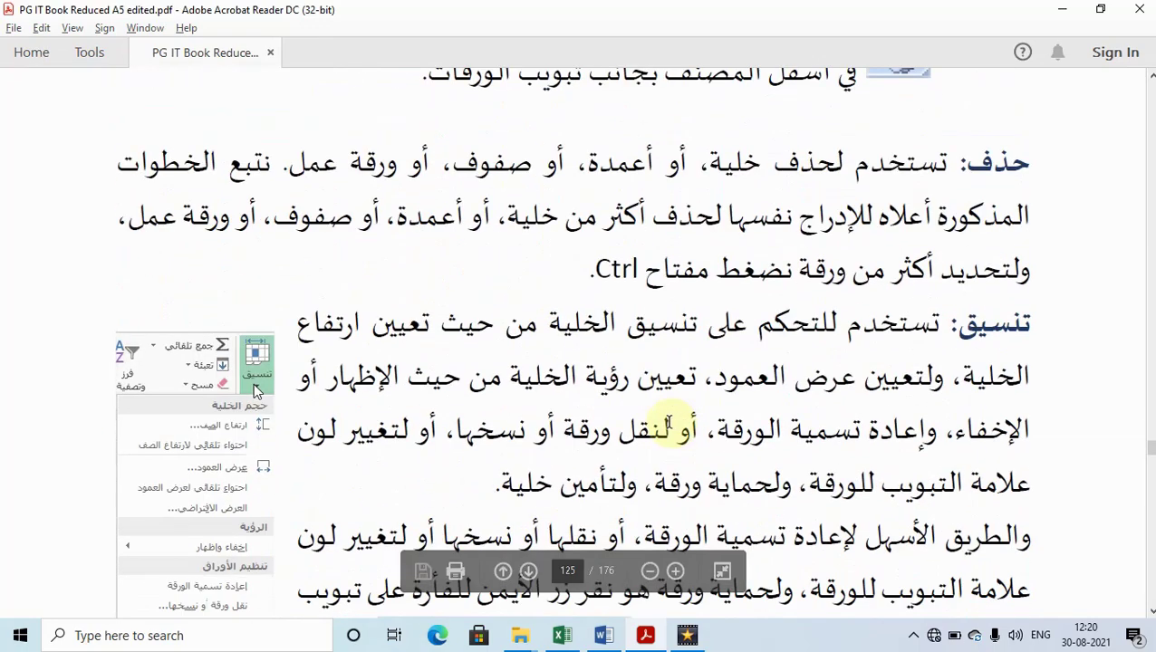
pyautogui.scroll(-1, 672, 408)
pyautogui.scroll(-2, 675, 425)
pyautogui.scroll(-4, 671, 426)
pyautogui.scroll(-1, 662, 426)
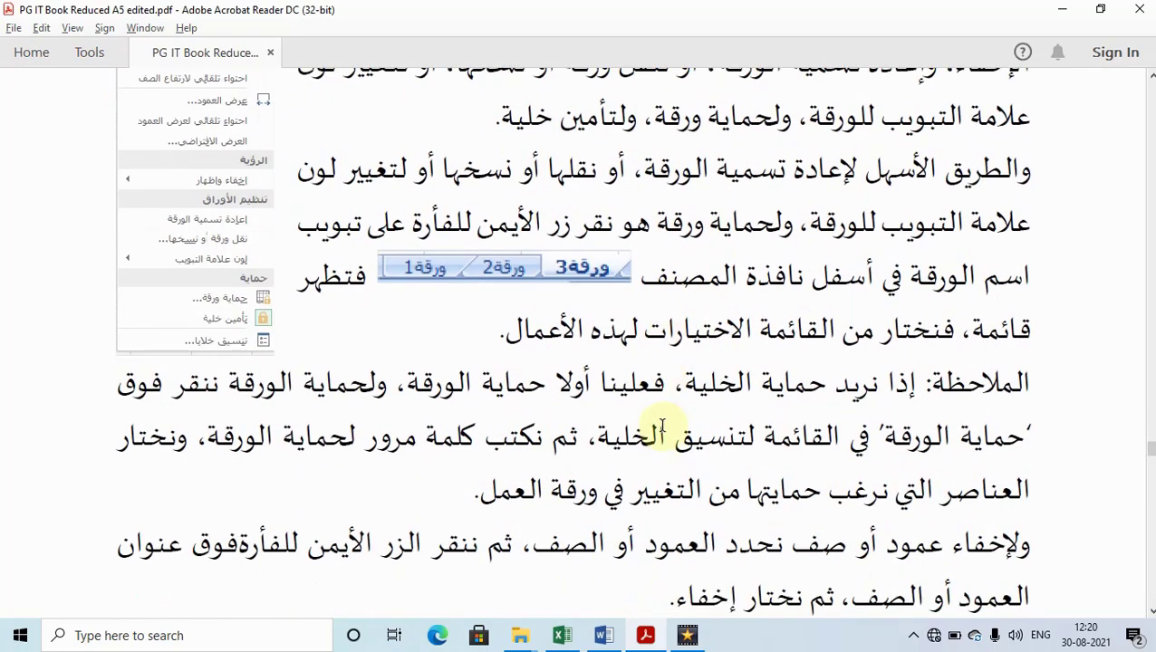